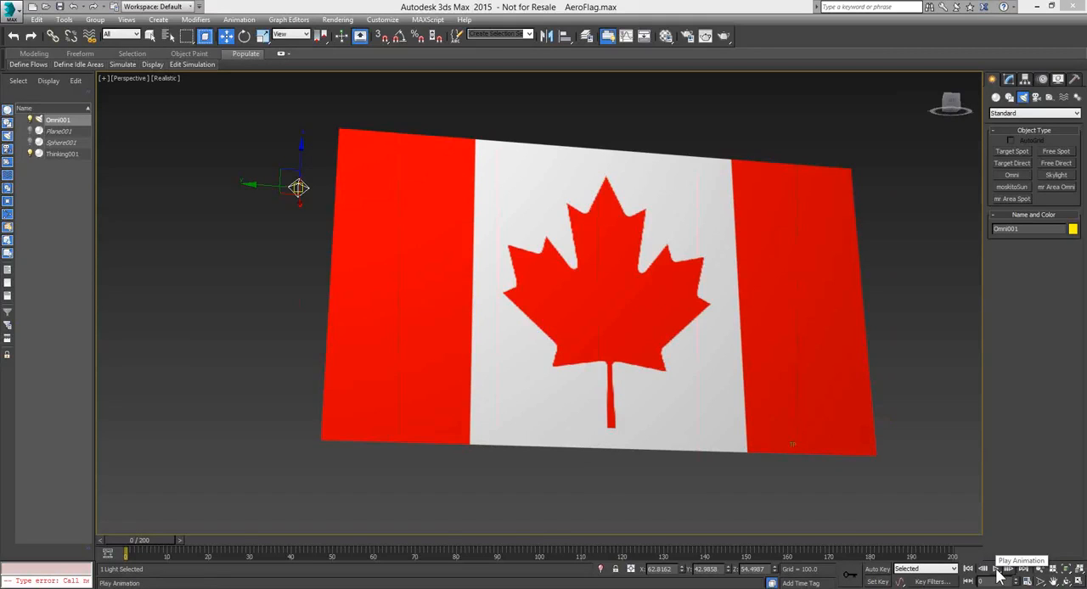
Play the flag simulation in the perspective viewport and stop it after watching the cloth move
{"action": "left_click", "coordinate": [996, 569]}
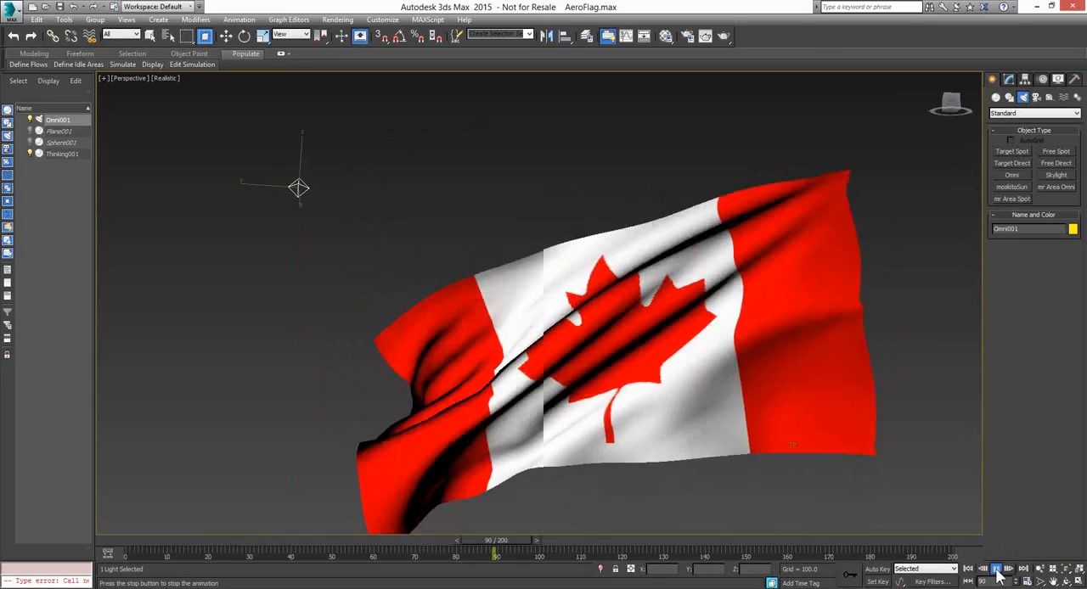
{"action": "left_click", "coordinate": [996, 569]}
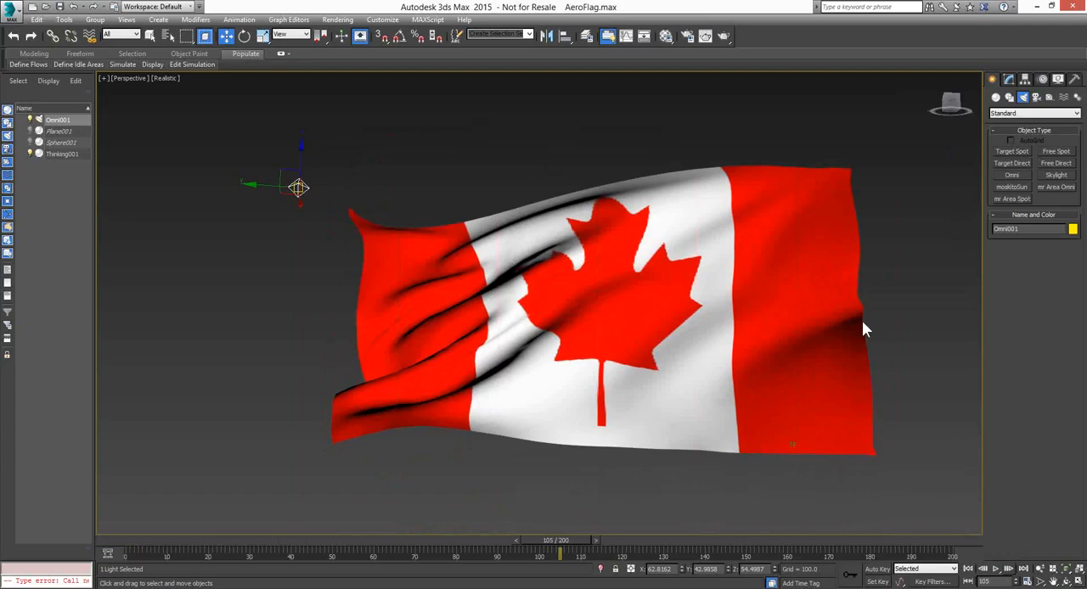
Open the node editor of the Thinking001 particle system and deselect the ON input of the uppermost BTJoint
{"action": "left_click", "coordinate": [758, 288]}
{"action": "left_click", "coordinate": [1008, 79]}
{"action": "left_click", "coordinate": [1054, 244]}
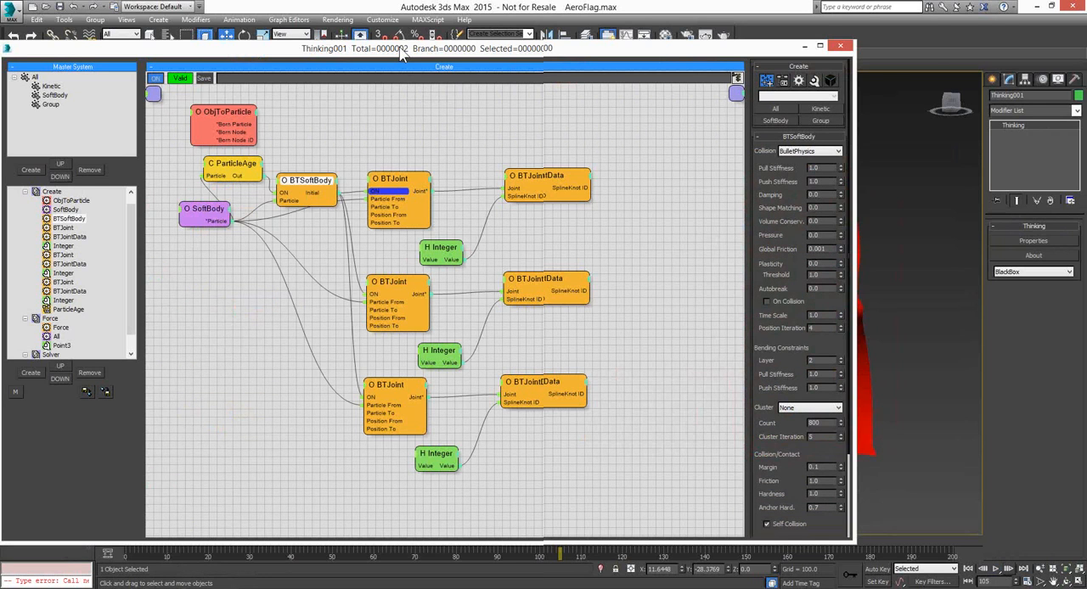
{"action": "left_click_drag", "start_coordinate": [403, 53], "coordinate": [431, 46]}
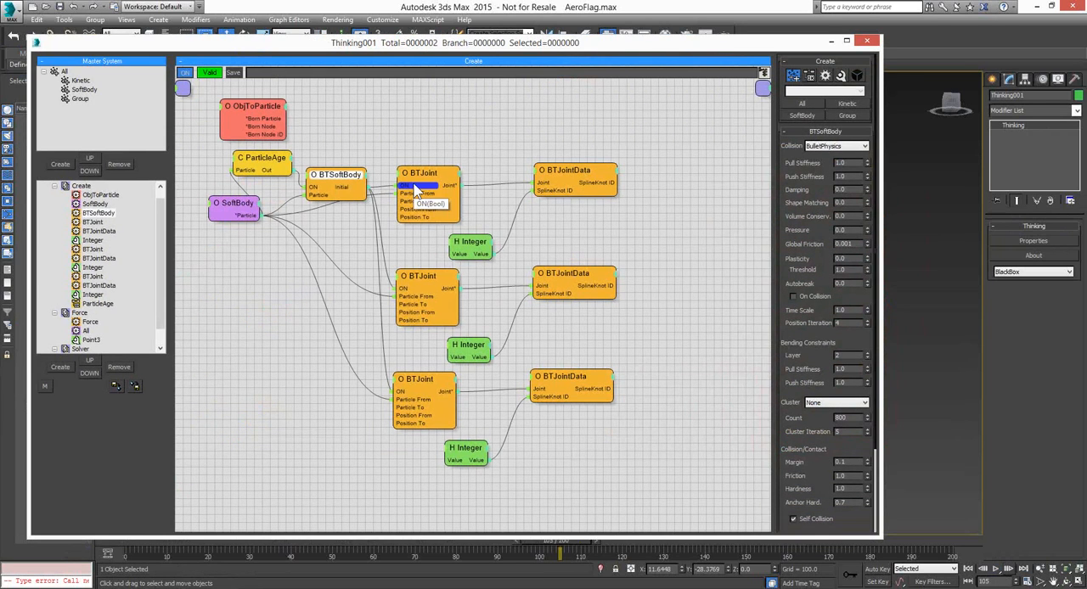
{"action": "right_click", "coordinate": [412, 189]}
{"action": "left_click", "coordinate": [409, 202]}
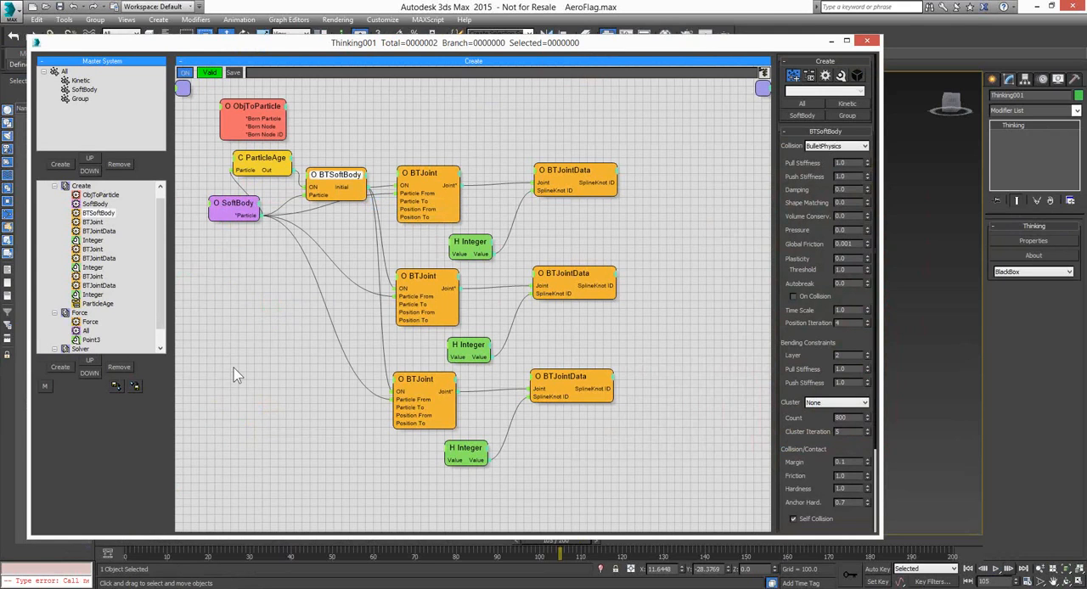
Move the ObjToParticle node above BTSoftBody and display its settings for Plane001
{"action": "left_click", "coordinate": [247, 100]}
{"action": "left_click_drag", "start_coordinate": [249, 105], "coordinate": [346, 98]}
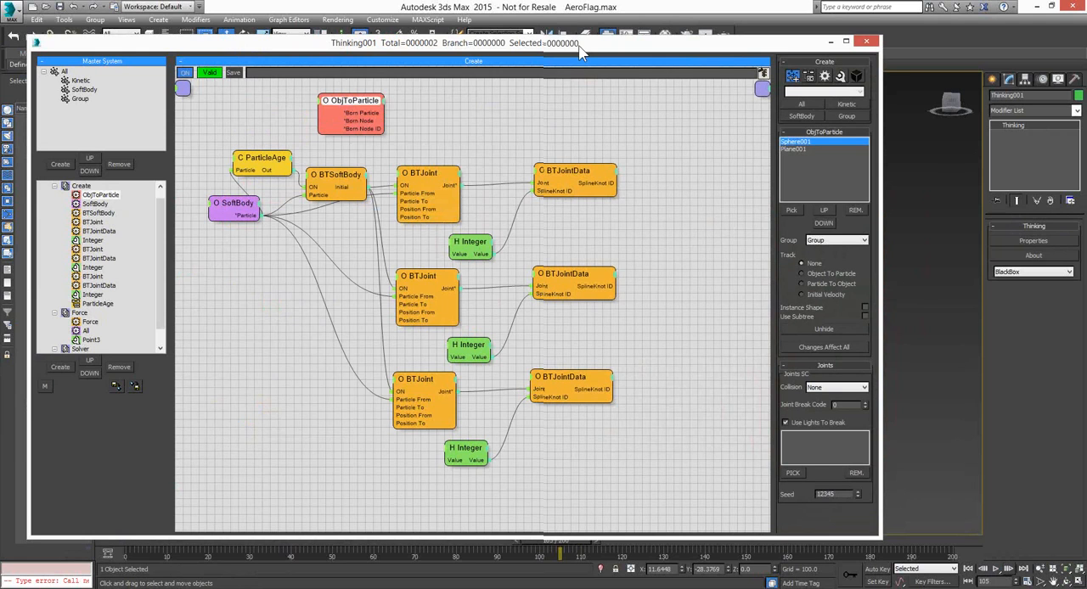
{"action": "left_click_drag", "start_coordinate": [580, 53], "coordinate": [18, 53]}
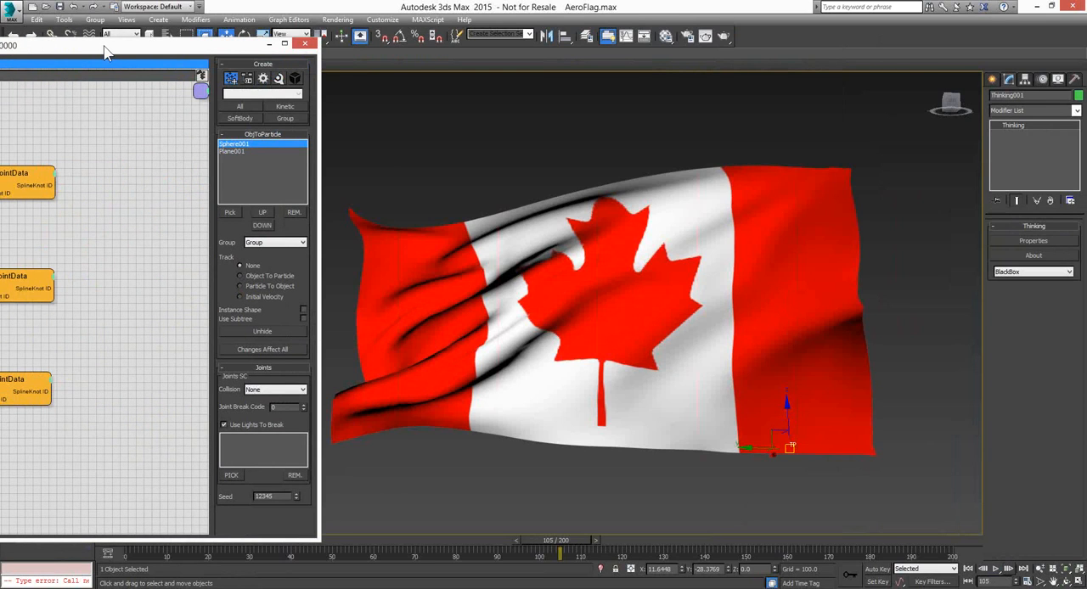
{"action": "left_click_drag", "start_coordinate": [106, 53], "coordinate": [742, 42]}
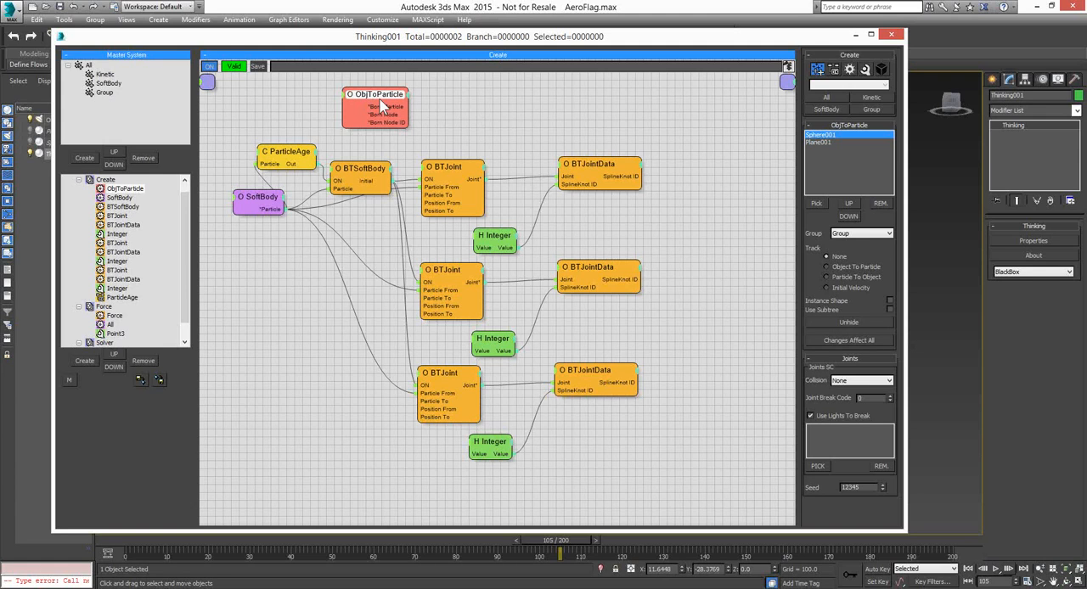
{"action": "left_click", "coordinate": [832, 142]}
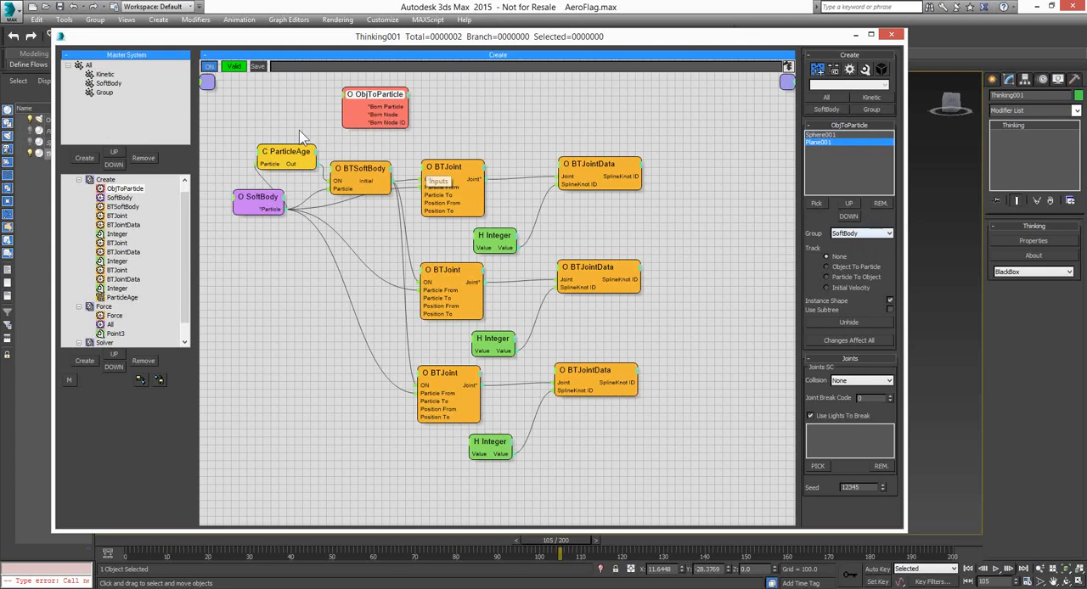
Shift the SoftBody and BTSoftBody nodes slightly lower in the graph and display the BTSoftBody settings
{"action": "left_click", "coordinate": [256, 200]}
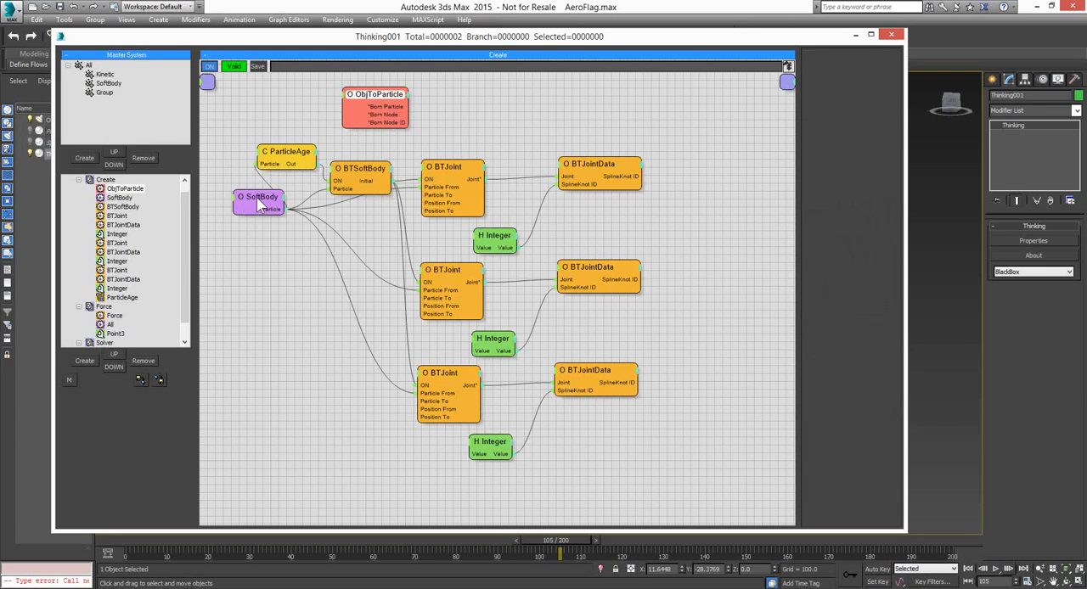
{"action": "left_click_drag", "start_coordinate": [257, 200], "coordinate": [246, 227]}
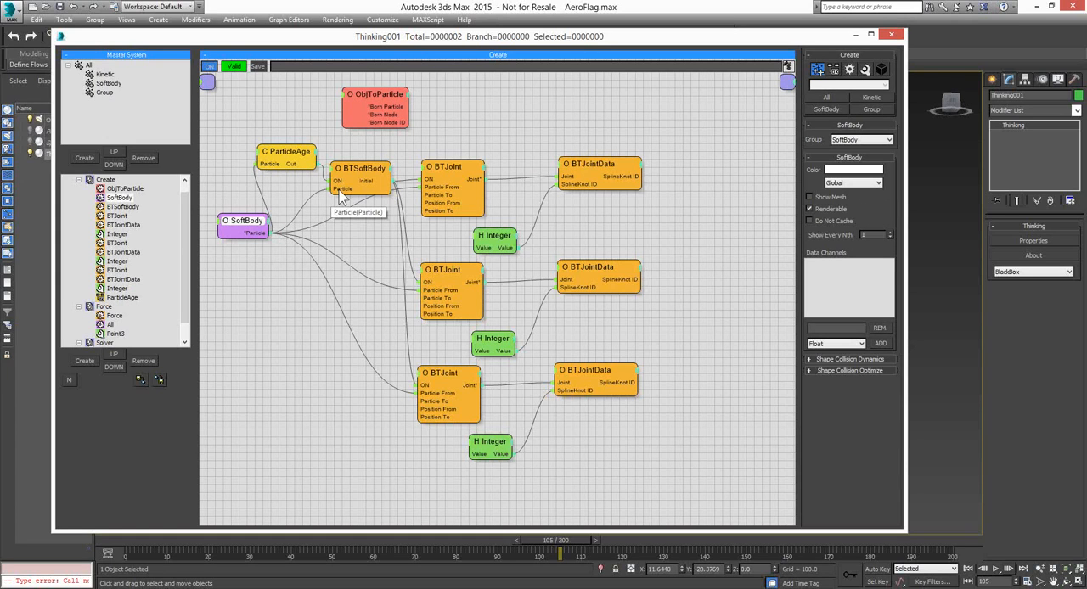
{"action": "left_click", "coordinate": [374, 168]}
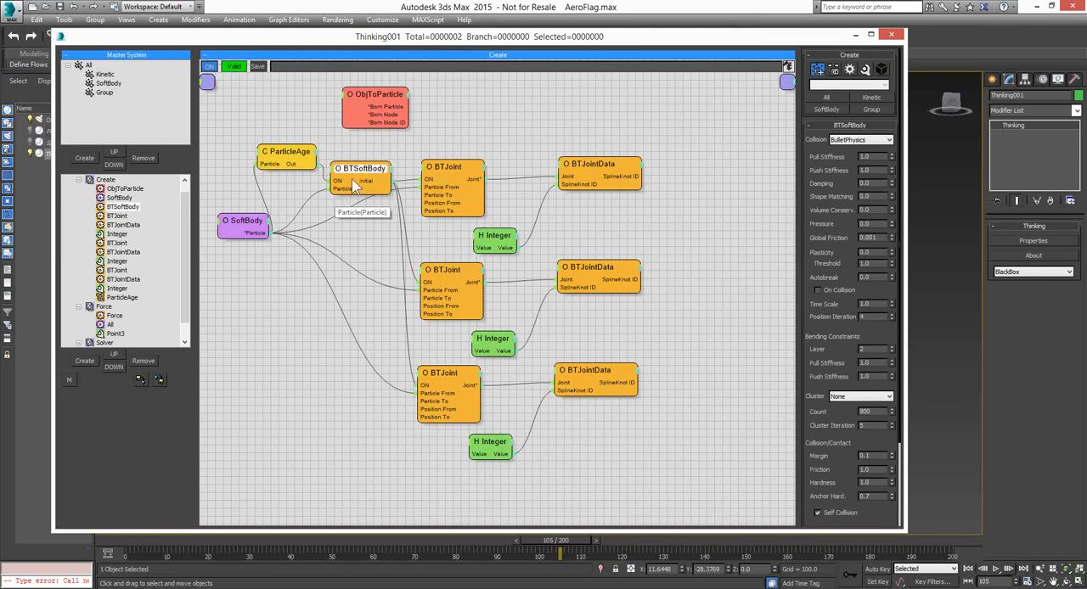
{"action": "mouse_move", "coordinate": [356, 172]}
{"action": "left_mouse_down"}
{"action": "mouse_move", "coordinate": [363, 198]}
{"action": "mouse_move", "coordinate": [358, 189]}
{"action": "left_mouse_up"}
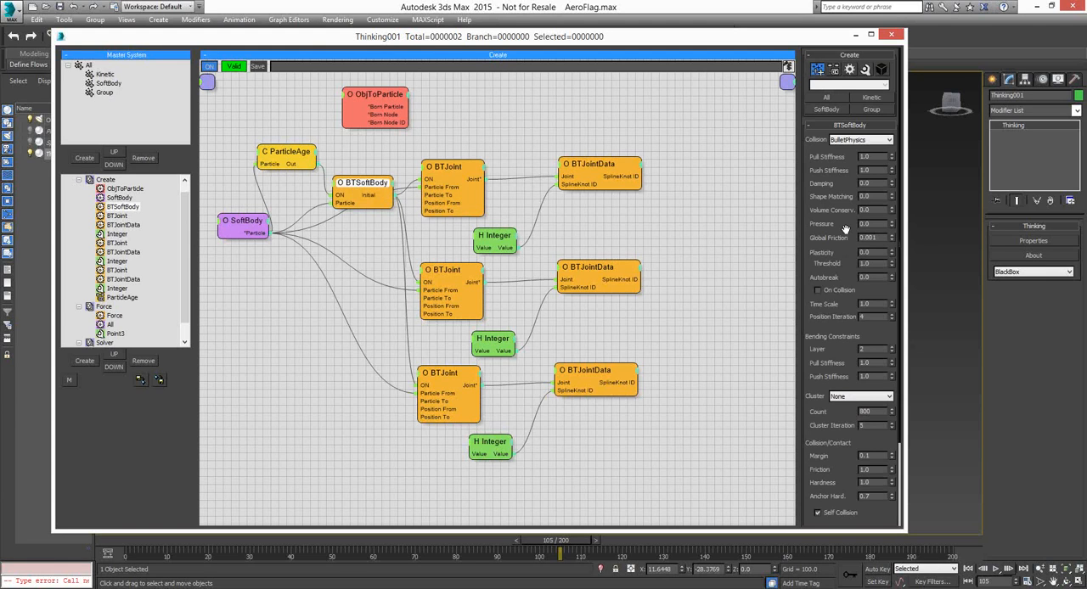
Set the BTSoftBody aero model drag to 0.1 and test the flag simulation from the first frame
{"action": "scroll", "coordinate": [845, 230], "scroll_direction": "down", "scroll_amount": 4}
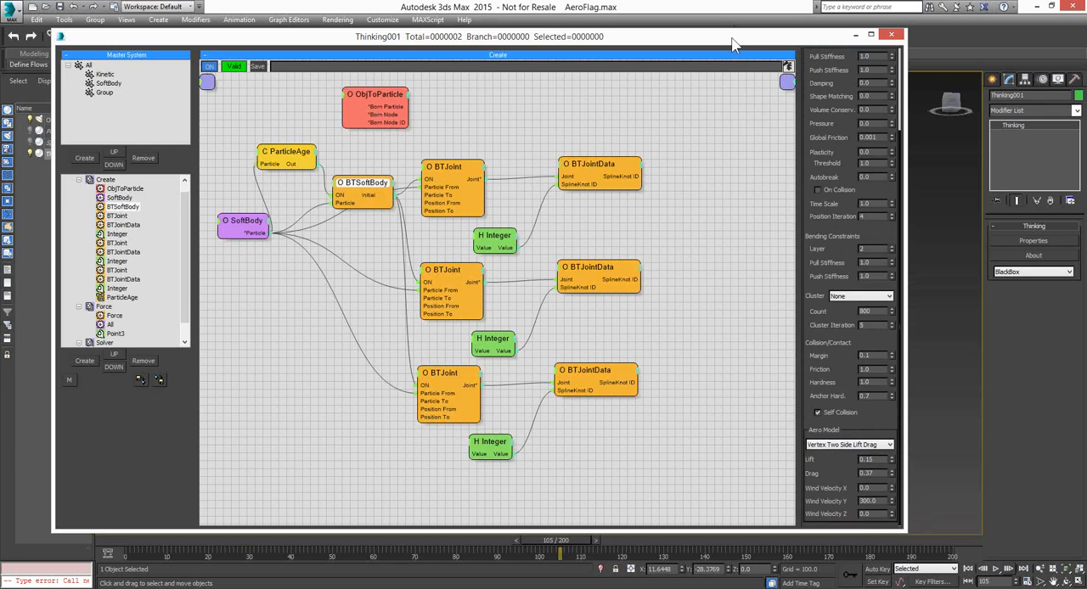
{"action": "left_click_drag", "start_coordinate": [731, 38], "coordinate": [77, 48]}
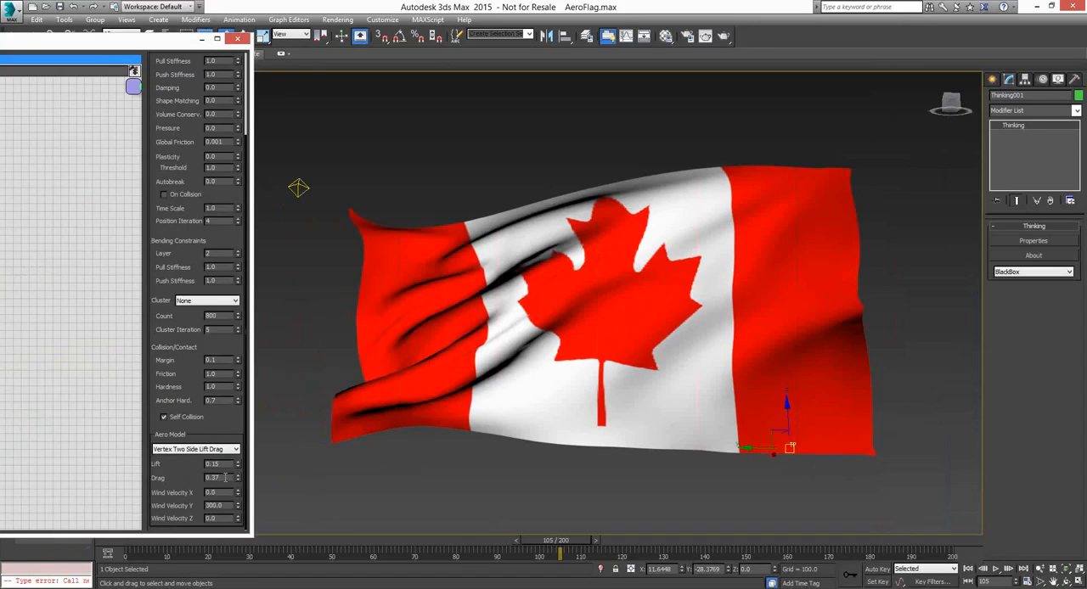
{"action": "double_click", "coordinate": [212, 477]}
{"action": "type", "text": "0.1"}
{"action": "key", "text": "Return"}
{"action": "left_click", "coordinate": [970, 573]}
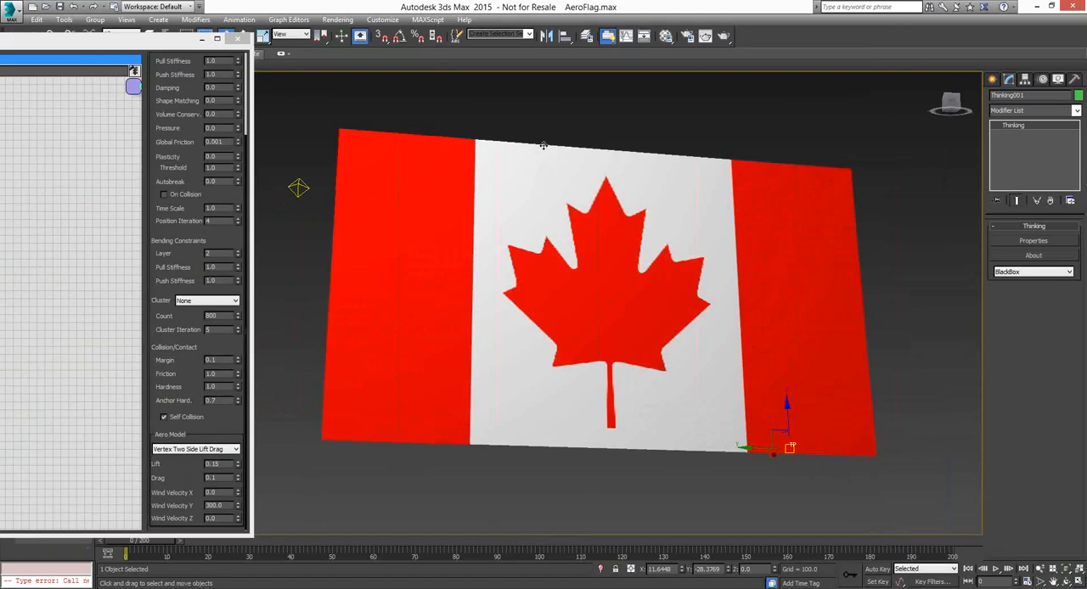
{"action": "left_click", "coordinate": [997, 570]}
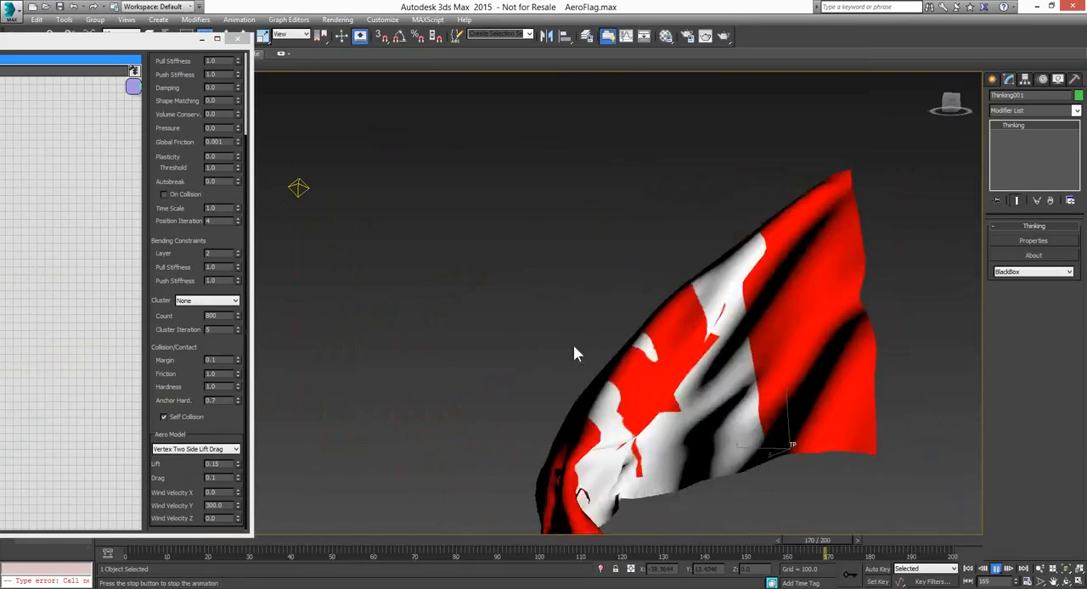
{"action": "left_click", "coordinate": [996, 569]}
Set the aero model drag to 0.8 and replay the flag simulation from the first frame
{"action": "double_click", "coordinate": [221, 478]}
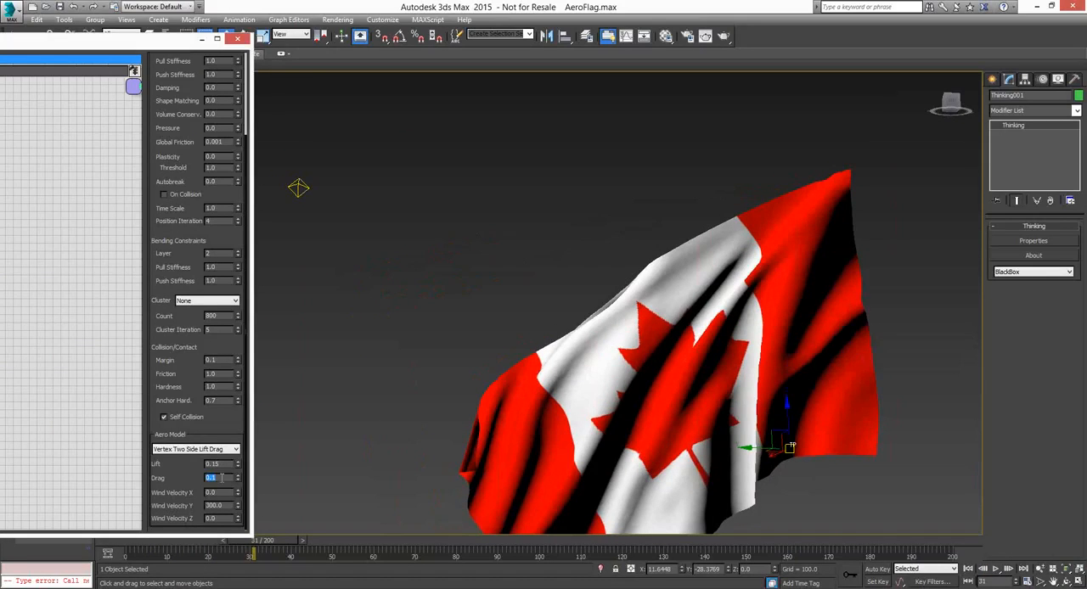
{"action": "type", "text": "0.8"}
{"action": "key", "text": "Return"}
{"action": "left_click", "coordinate": [968, 569]}
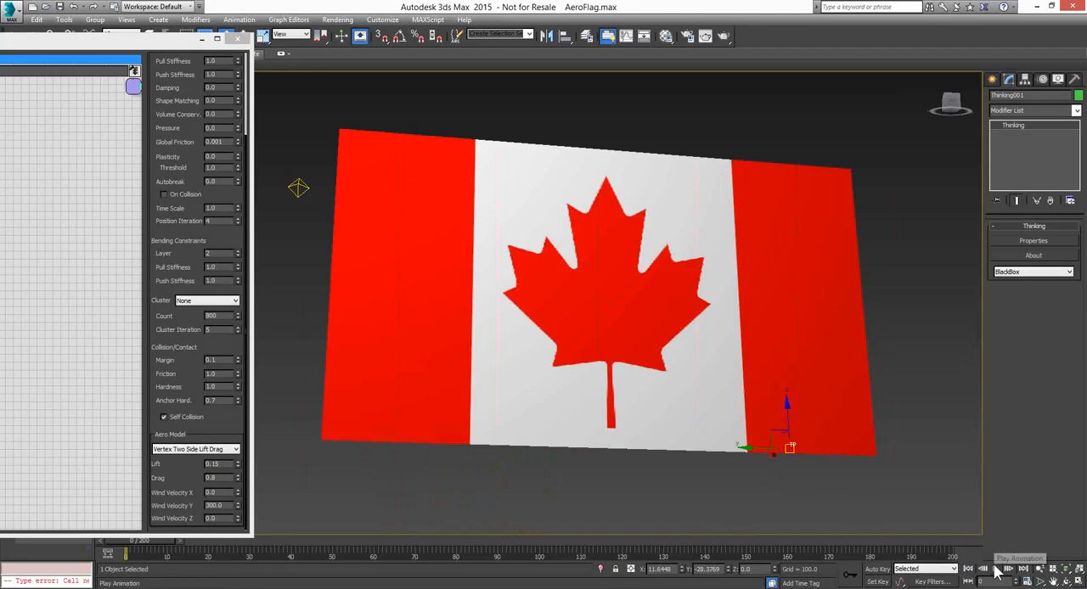
{"action": "left_click", "coordinate": [997, 570]}
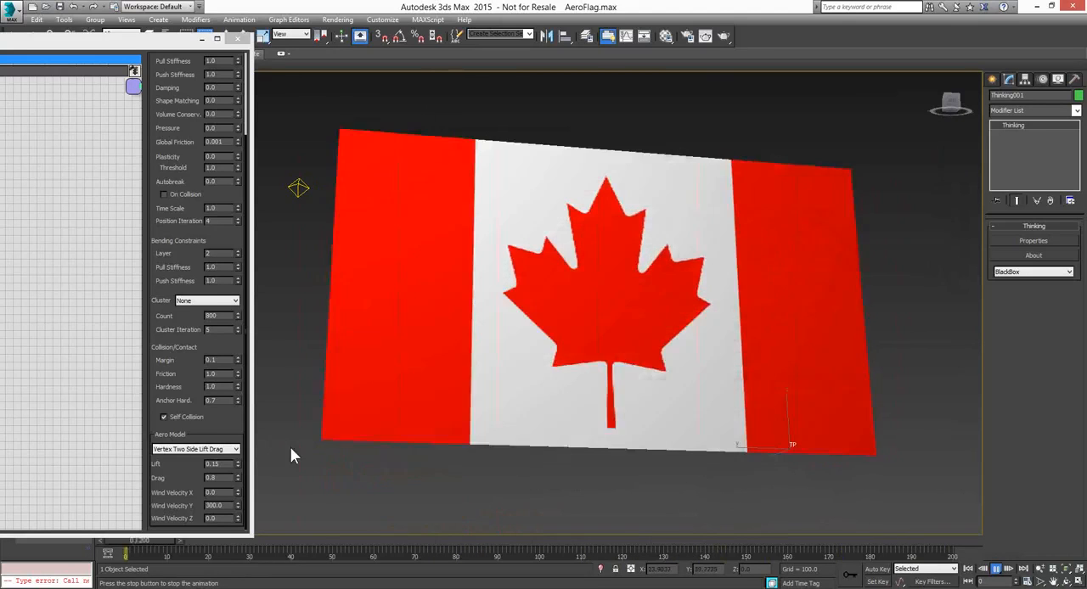
{"action": "left_click", "coordinate": [996, 569]}
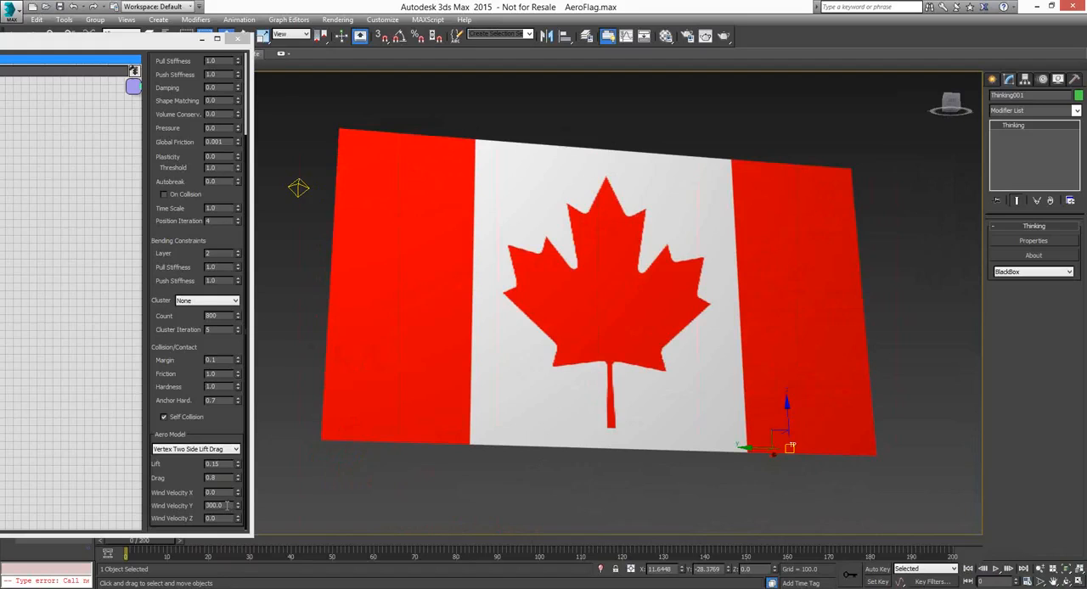
Set the aero model's Wind Velocity Y to 150 and play the simulation to test the weaker wind
{"action": "left_click", "coordinate": [226, 506]}
{"action": "double_click", "coordinate": [227, 505]}
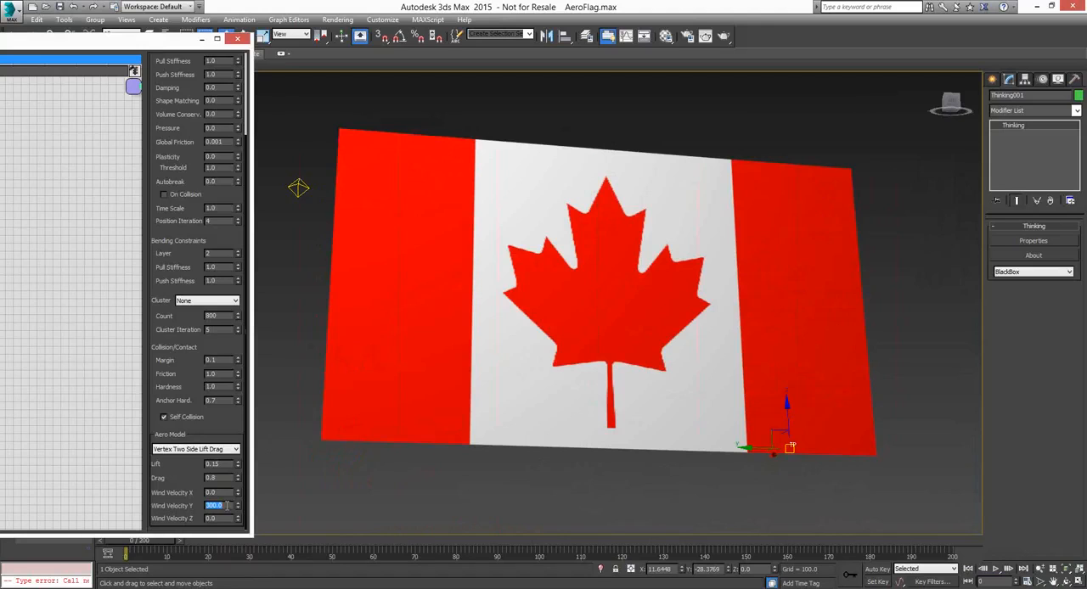
{"action": "type", "text": "15"}
{"action": "key", "text": "Return"}
{"action": "type", "text": "1"}
{"action": "key", "text": "Return"}
{"action": "left_click", "coordinate": [995, 570]}
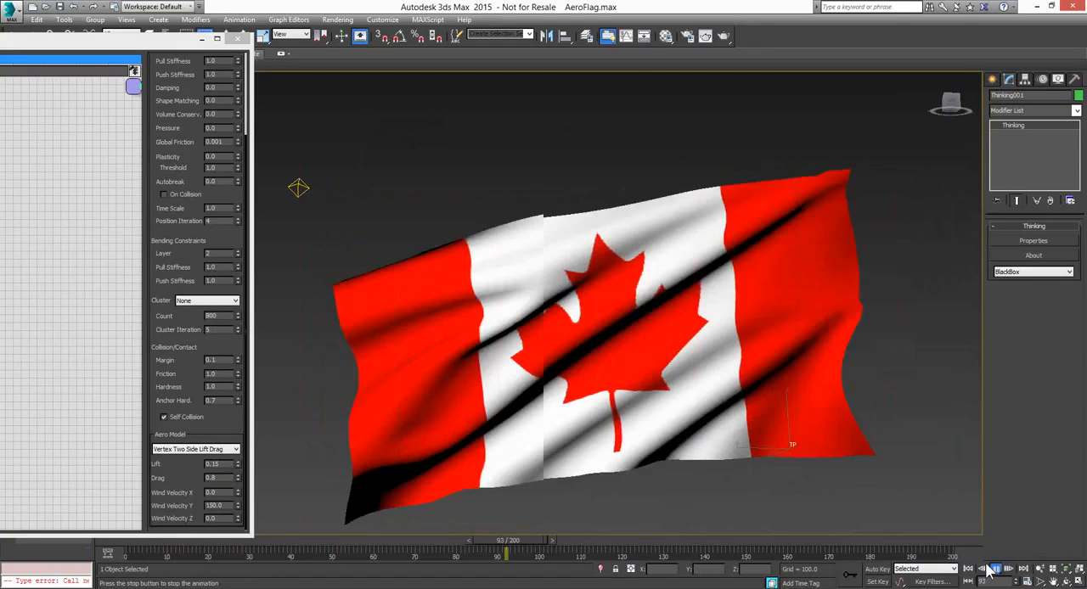
{"action": "left_click", "coordinate": [993, 568]}
Set Wind Velocity Y to 600, replay the simulation from the start, and return to frame 0
{"action": "left_click_drag", "start_coordinate": [230, 505], "coordinate": [168, 493]}
{"action": "type", "text": "600"}
{"action": "key", "text": "Return"}
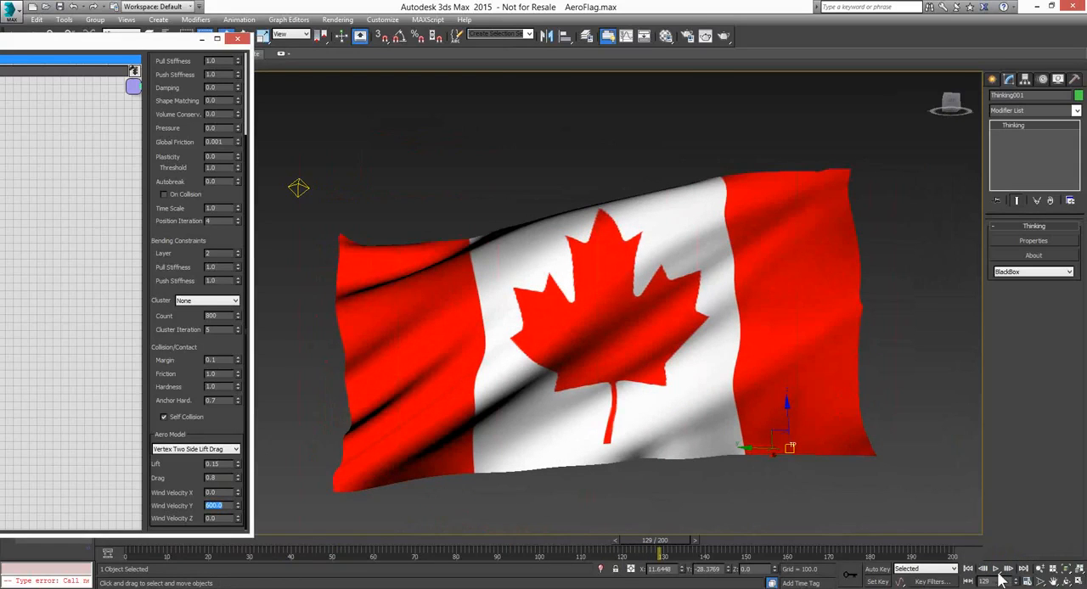
{"action": "left_click", "coordinate": [968, 569]}
{"action": "left_click", "coordinate": [996, 568]}
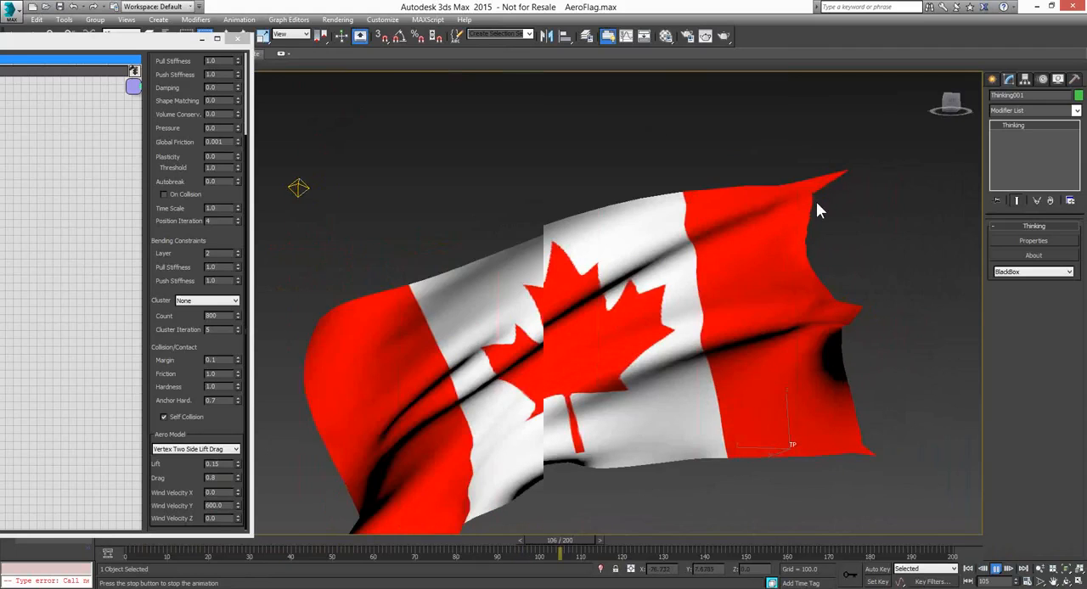
{"action": "left_click", "coordinate": [968, 569]}
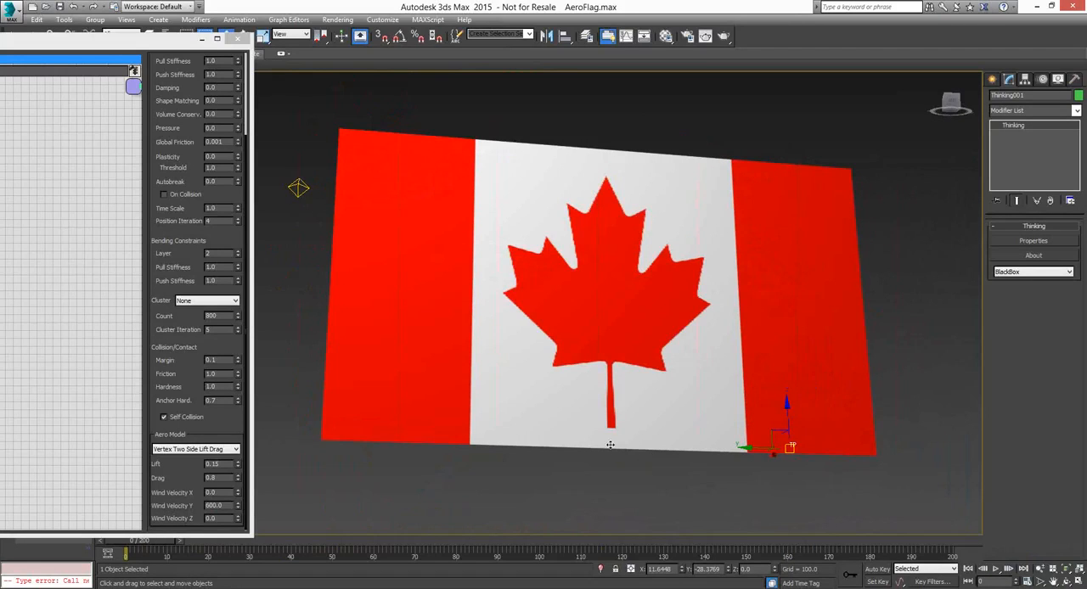
Set the aero model's Wind Velocity Y to 300
{"action": "double_click", "coordinate": [224, 505]}
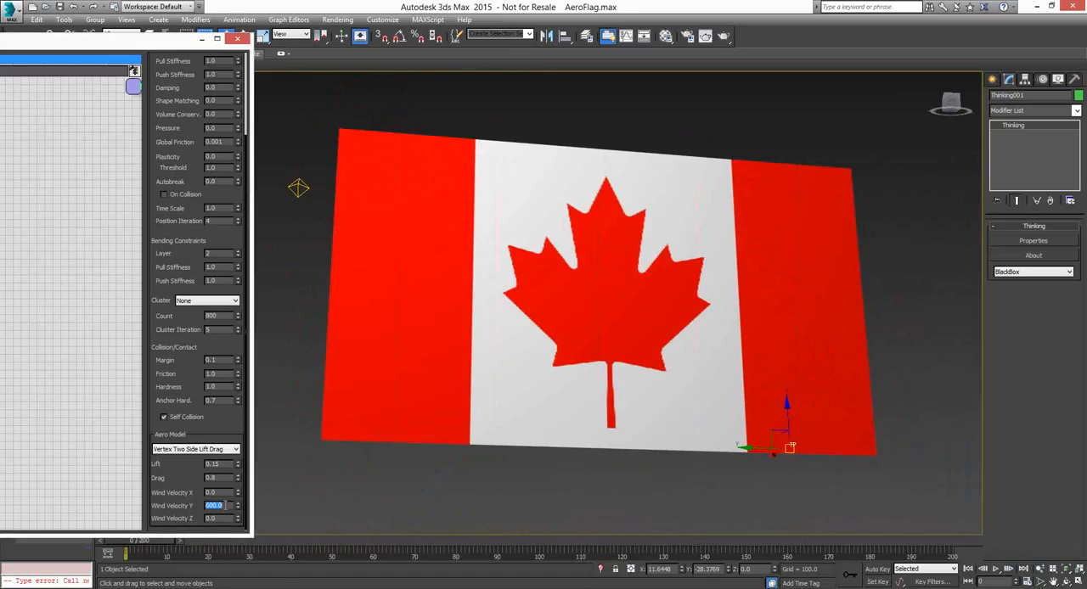
{"action": "type", "text": "300"}
{"action": "key", "text": "Return"}
Set the collision friction and hardness both to 0.6, play the simulation, and return to the first frame
{"action": "double_click", "coordinate": [217, 374]}
{"action": "type", "text": "0.6"}
{"action": "double_click", "coordinate": [226, 385]}
{"action": "type", "text": "0.6"}
{"action": "key", "text": "Return"}
{"action": "left_click", "coordinate": [996, 568]}
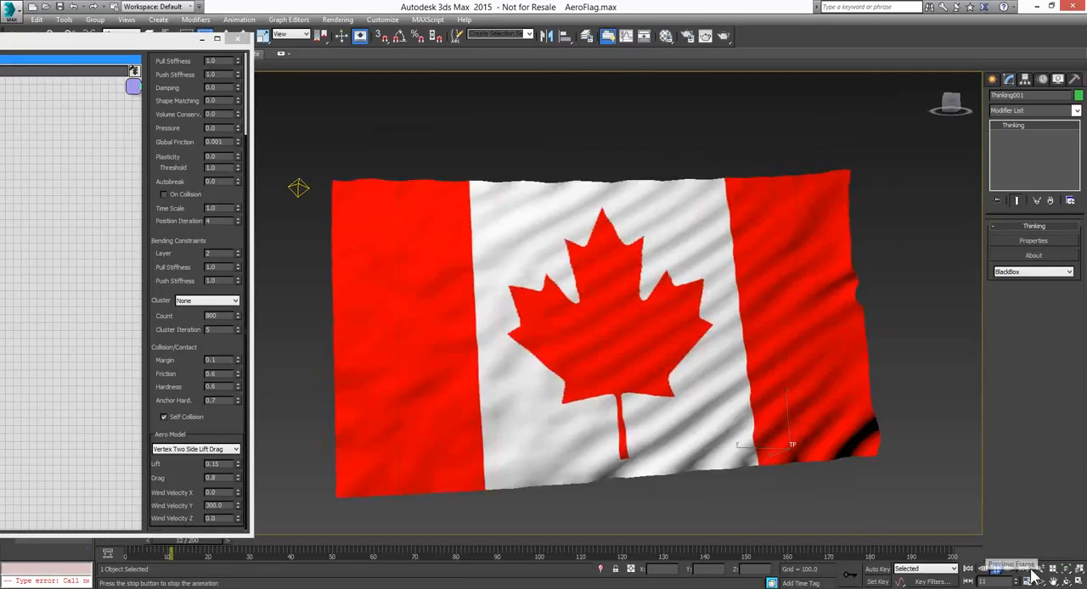
{"action": "left_click", "coordinate": [996, 569]}
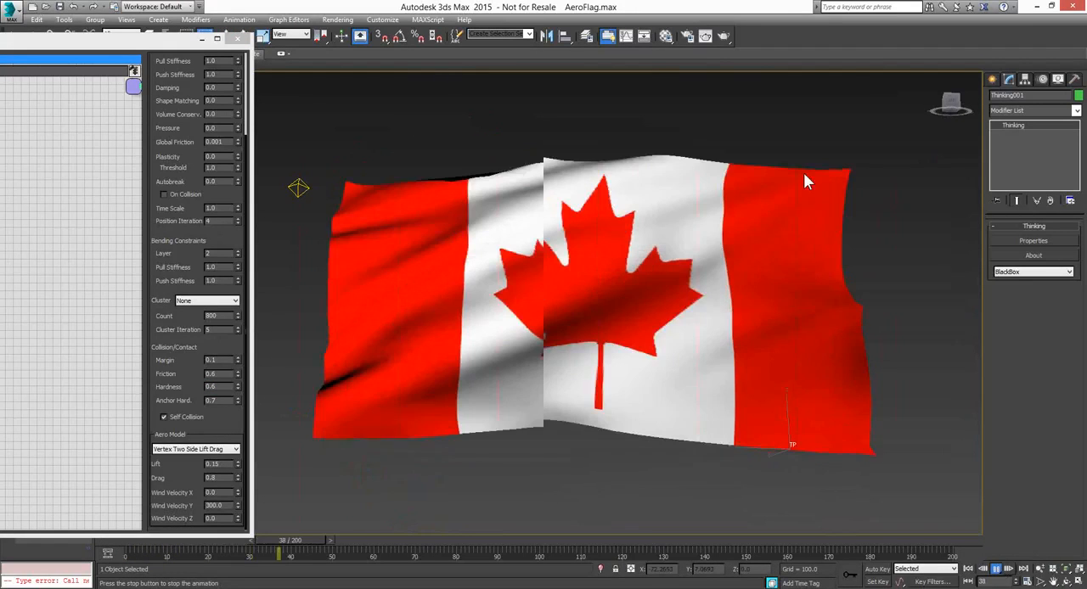
{"action": "left_click", "coordinate": [967, 568]}
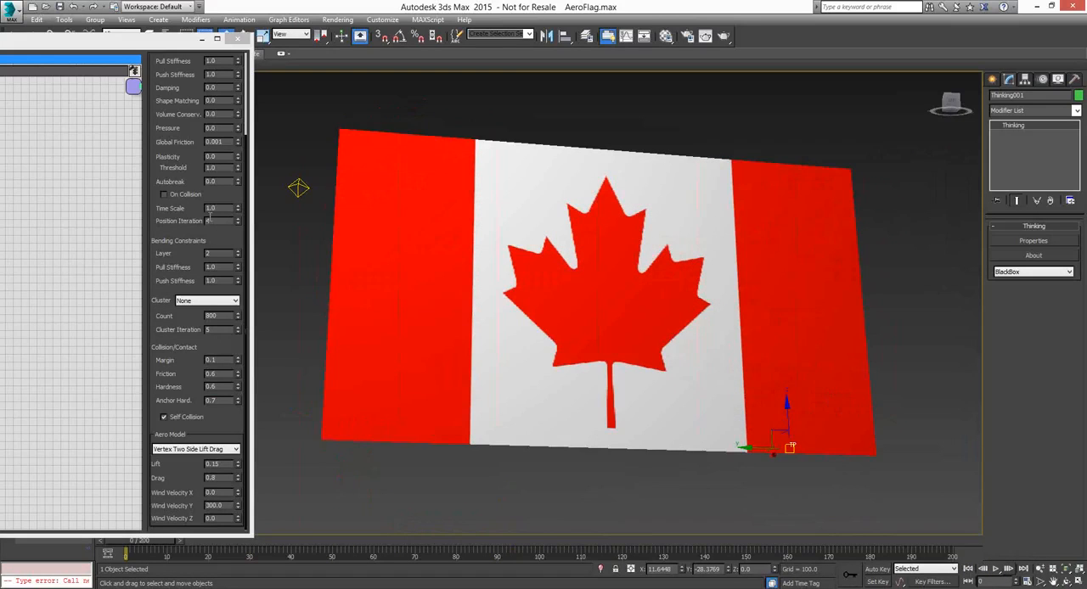
Set the soft body's Autobreak to 12 and play the flag simulation from frame 0
{"action": "left_click", "coordinate": [223, 181]}
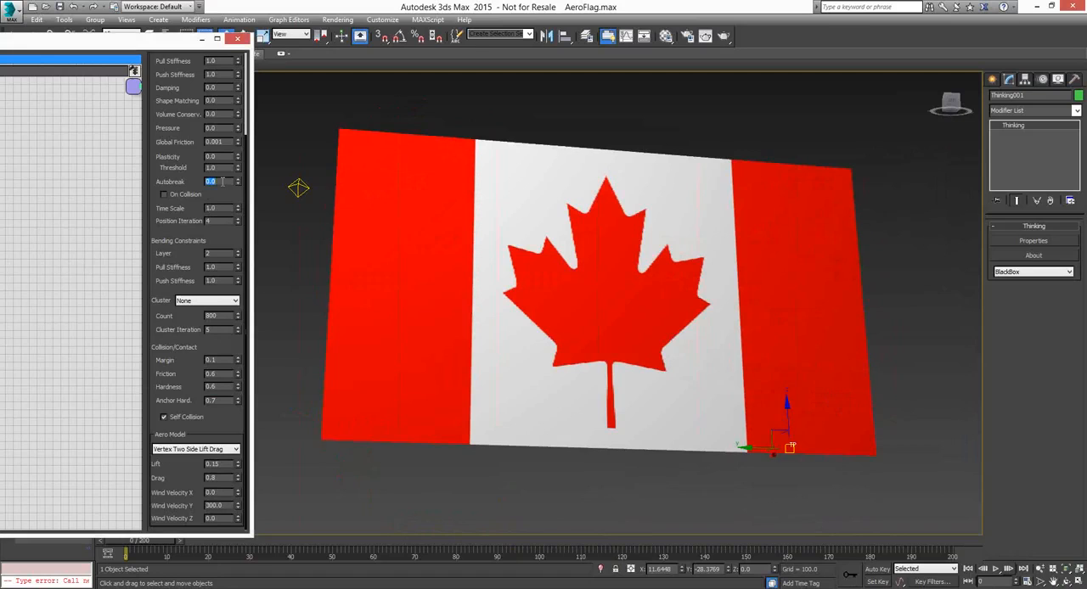
{"action": "type", "text": "12"}
{"action": "key", "text": "Return"}
{"action": "left_click", "coordinate": [541, 368]}
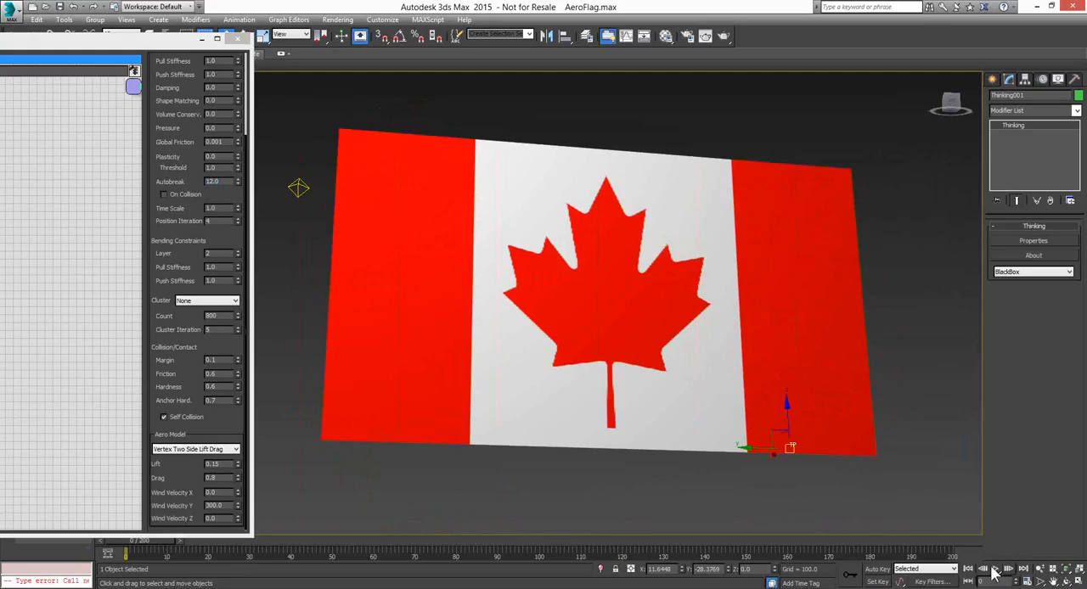
{"action": "left_click", "coordinate": [222, 182]}
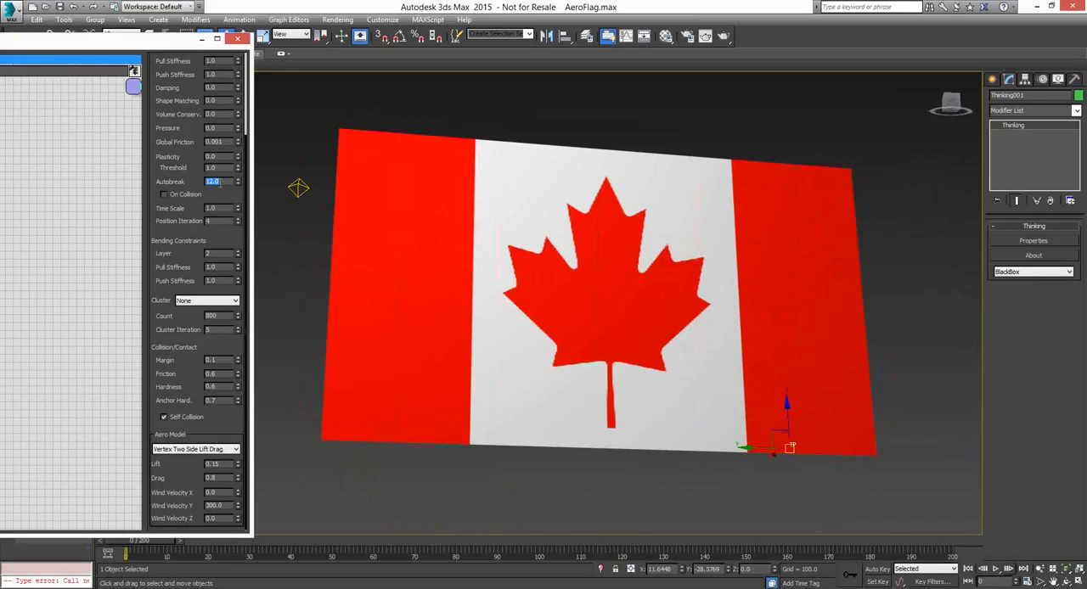
{"action": "left_click", "coordinate": [995, 569]}
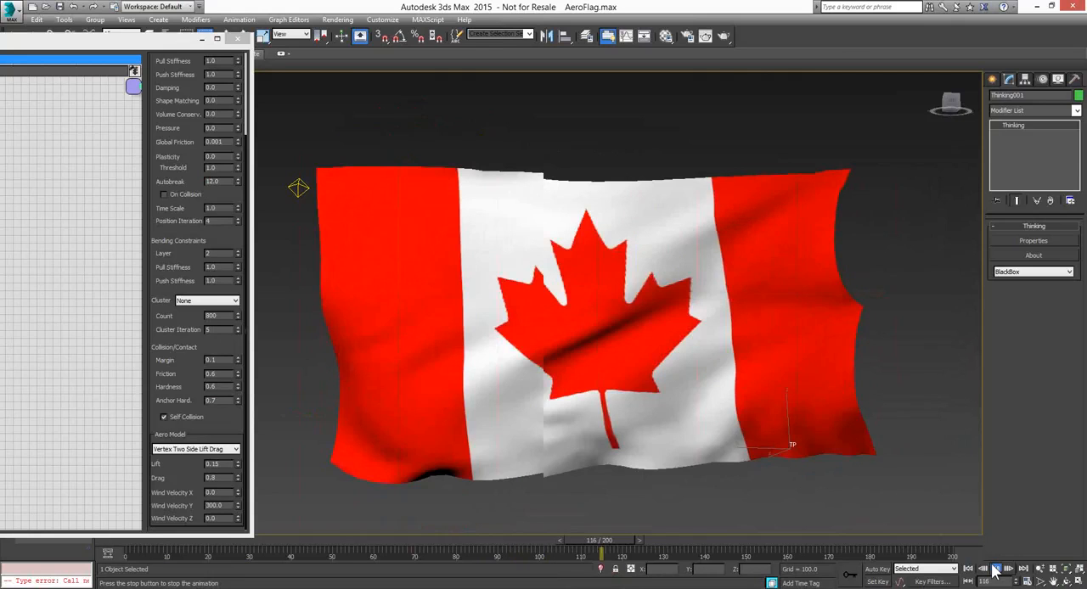
Set the aero model's Drag to 0.3 and replay the flag simulation from frame 0
{"action": "left_click", "coordinate": [995, 568]}
{"action": "left_click", "coordinate": [968, 569]}
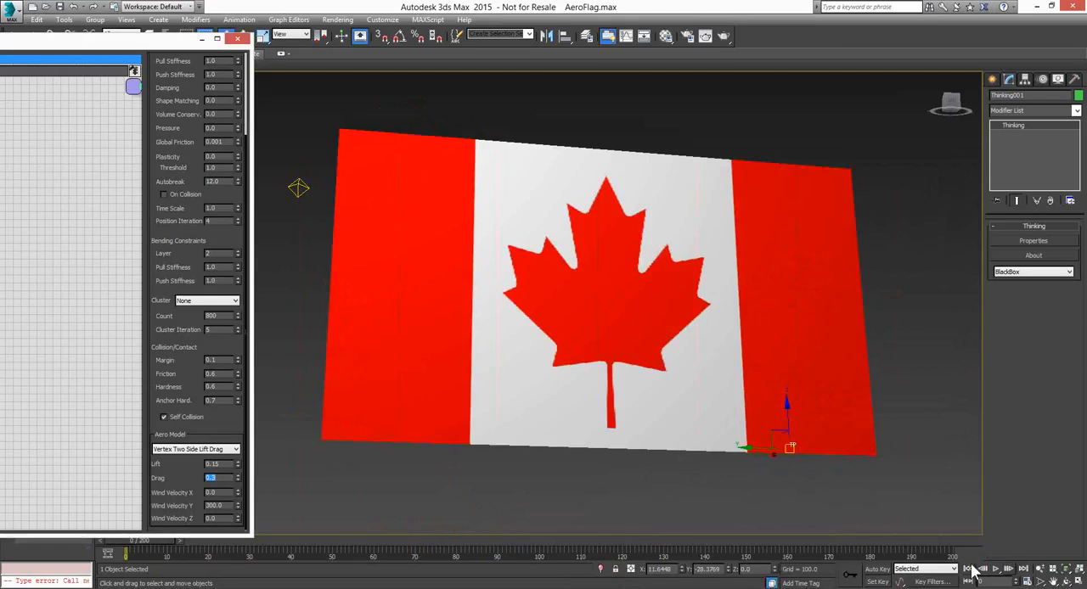
{"action": "left_click", "coordinate": [995, 569]}
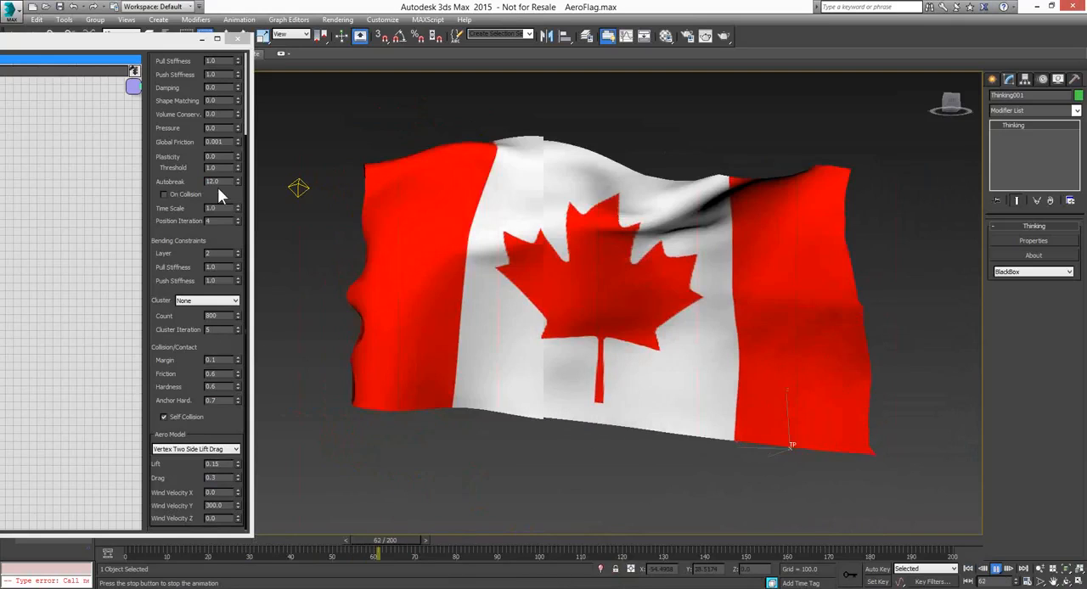
Set the flag soft body's Autobreak to 10, replay the simulation and stop it
{"action": "double_click", "coordinate": [216, 177]}
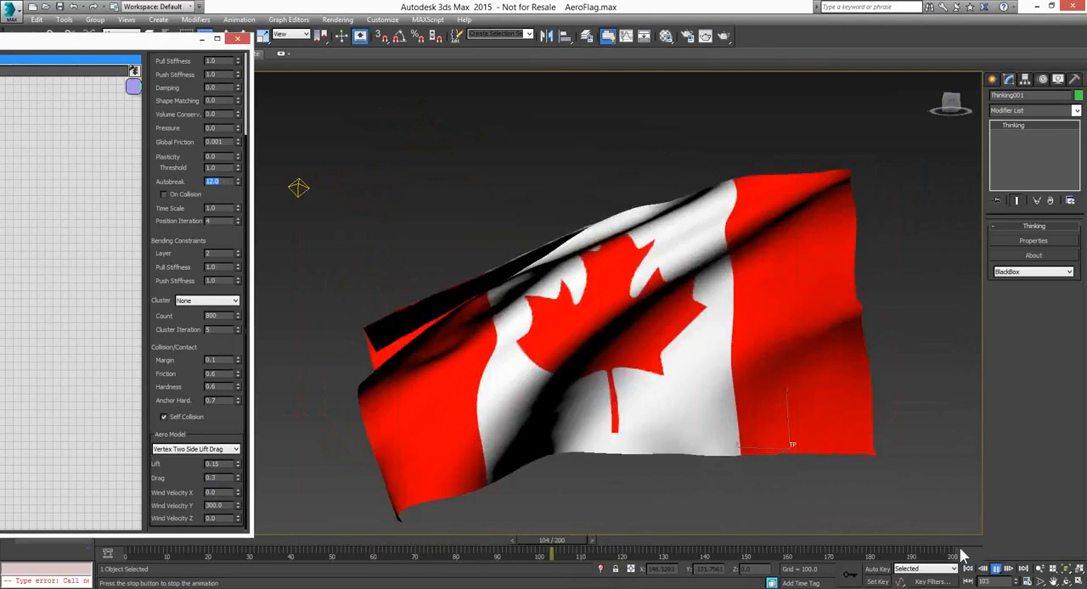
{"action": "left_click", "coordinate": [996, 569]}
{"action": "left_click_drag", "start_coordinate": [223, 181], "coordinate": [188, 182]}
{"action": "type", "text": "10"}
{"action": "key", "text": "Return"}
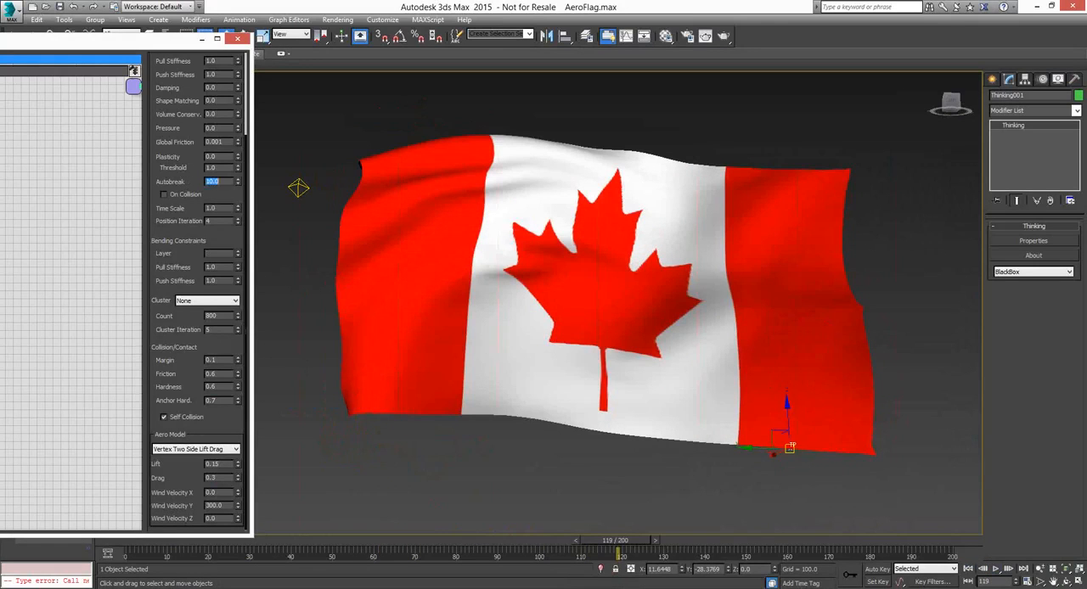
{"action": "left_click", "coordinate": [996, 569]}
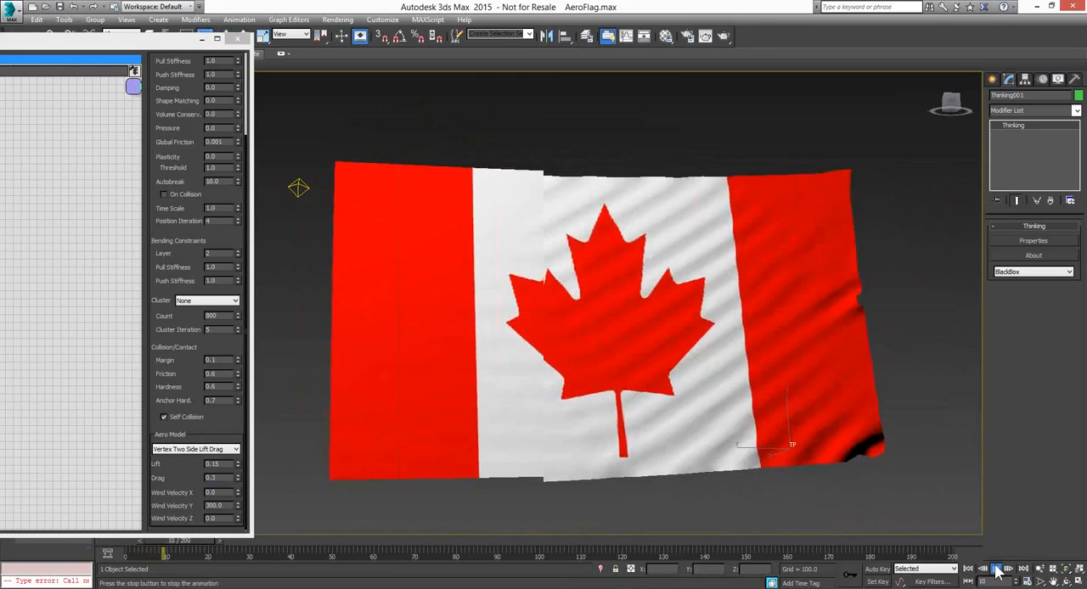
{"action": "left_click", "coordinate": [996, 569]}
{"action": "left_click", "coordinate": [996, 569]}
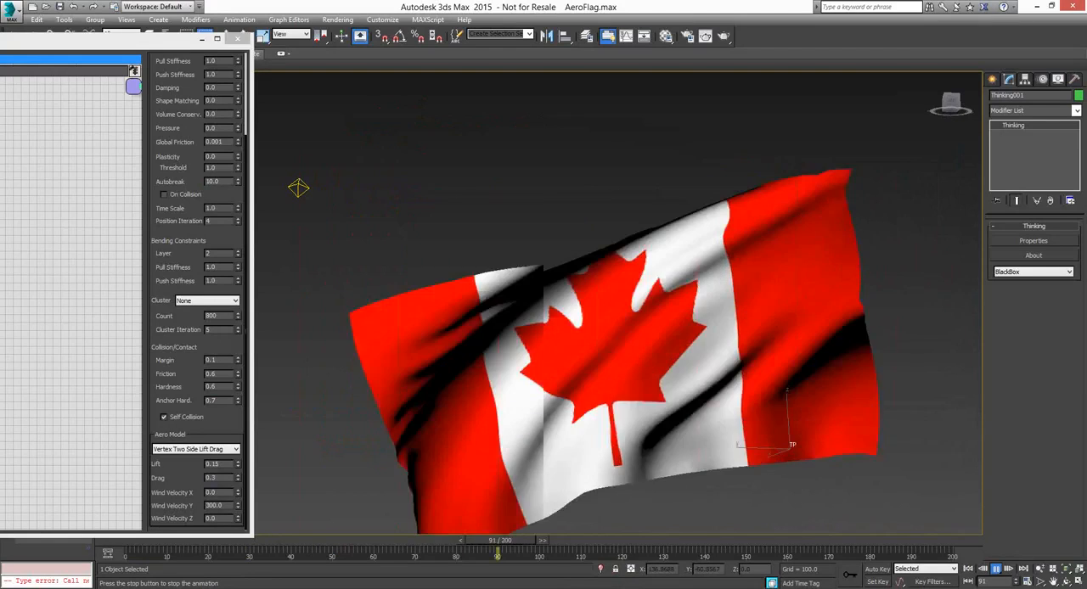
{"action": "left_click", "coordinate": [996, 570]}
Lower the soft body's Autobreak to 5, play the flag simulation from the start, and return to frame 0
{"action": "left_click_drag", "start_coordinate": [223, 182], "coordinate": [163, 179]}
{"action": "type", "text": "5"}
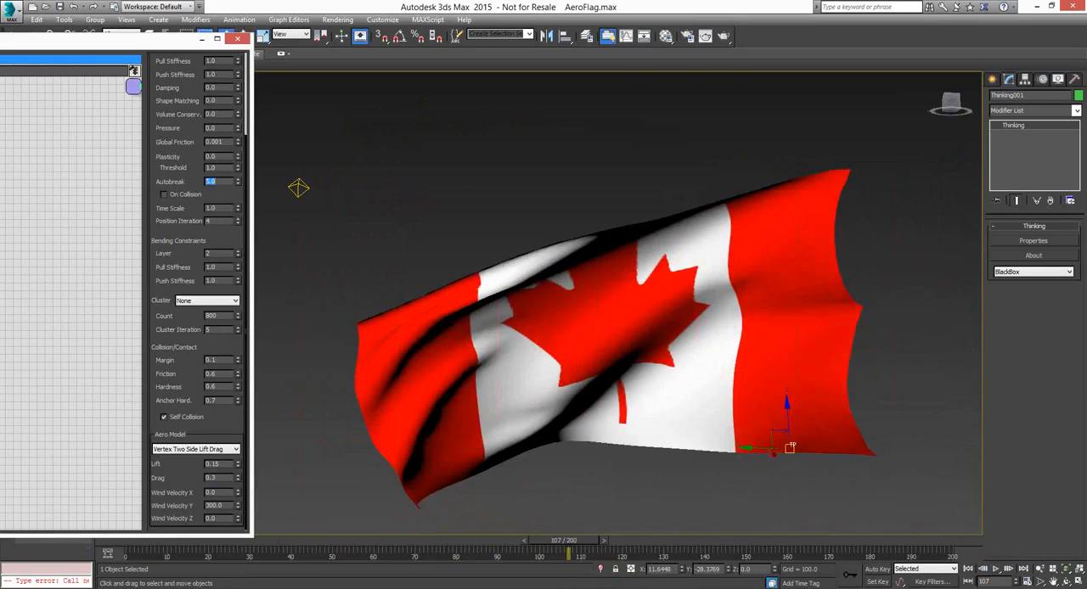
{"action": "left_click", "coordinate": [969, 568]}
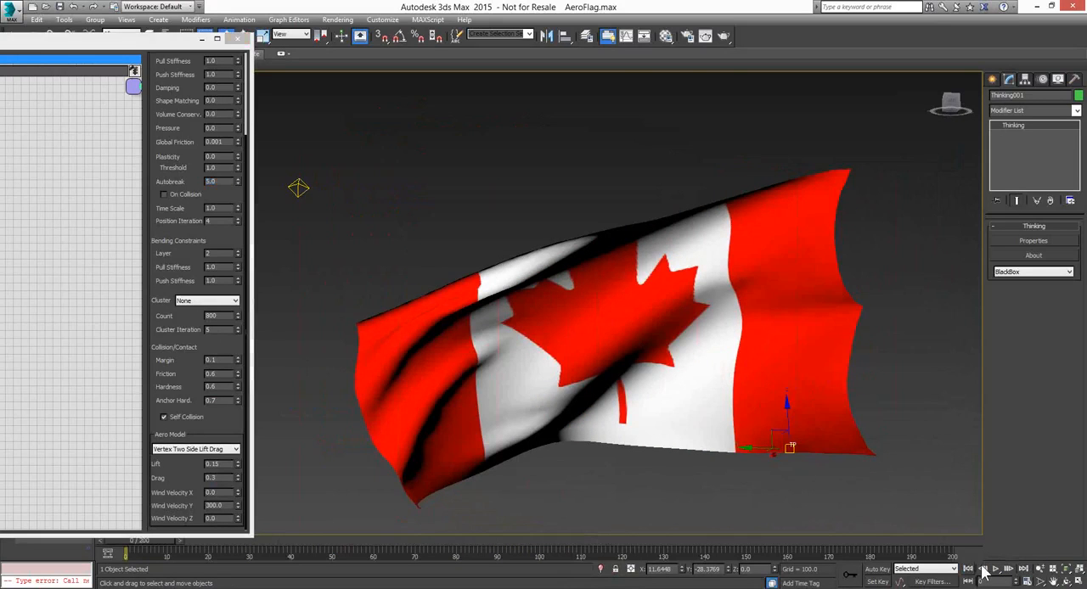
{"action": "left_click", "coordinate": [996, 569]}
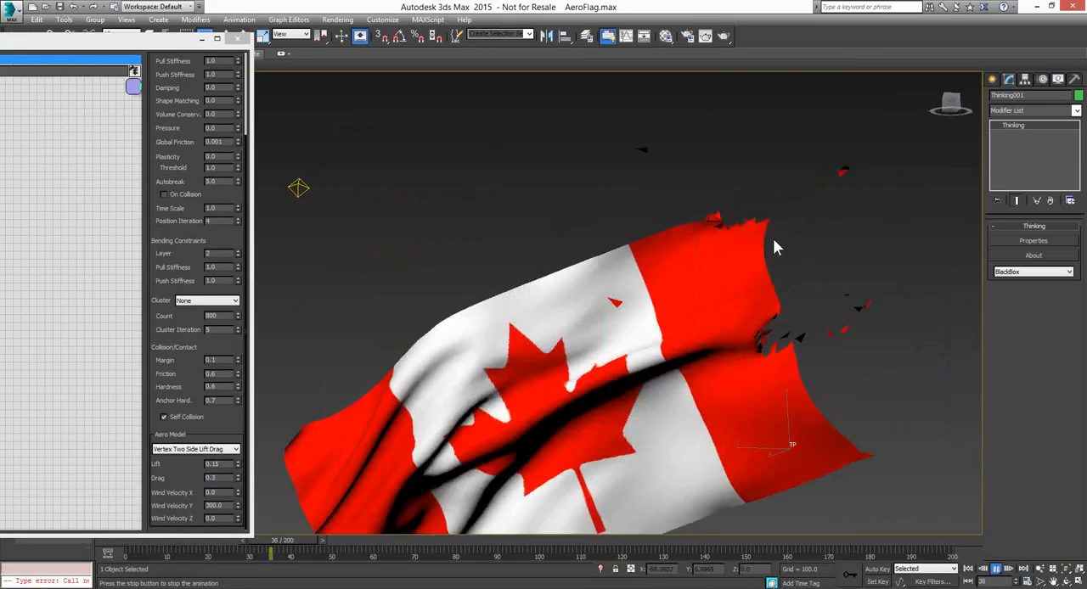
{"action": "left_click", "coordinate": [1002, 569]}
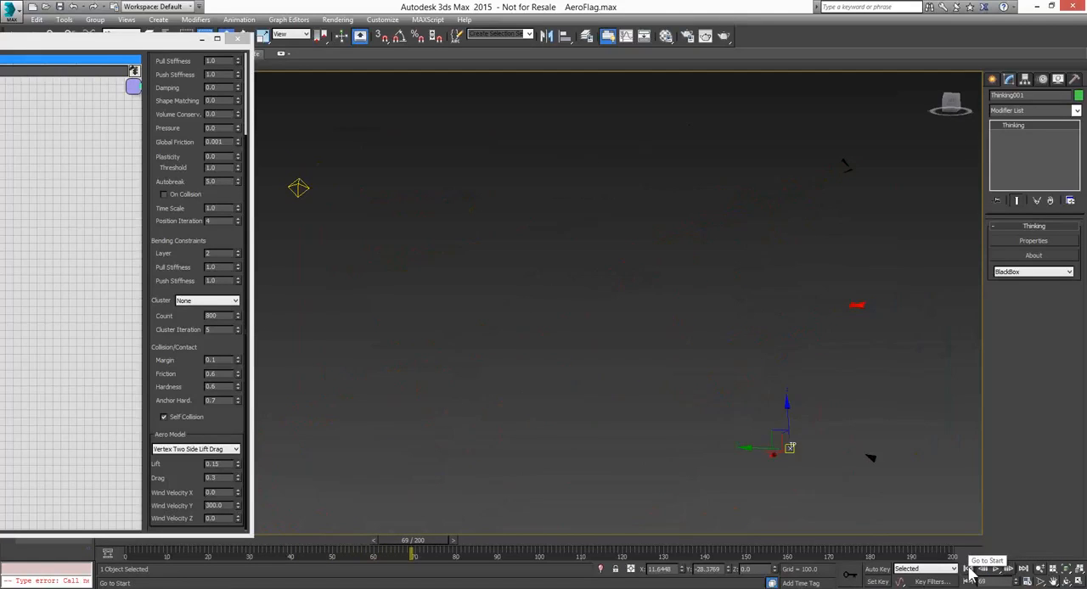
{"action": "left_click", "coordinate": [970, 570]}
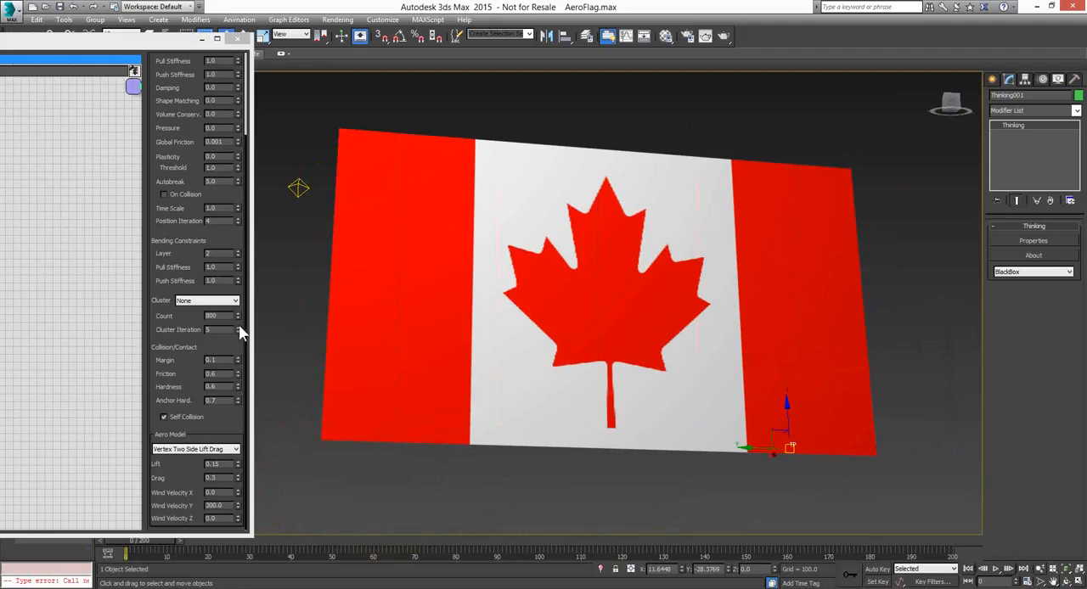
Close the Thinking Particles editor and open the scene bounce_dance.max from the thinkingParticles6 folder
{"action": "left_click_drag", "start_coordinate": [108, 49], "coordinate": [133, 59]}
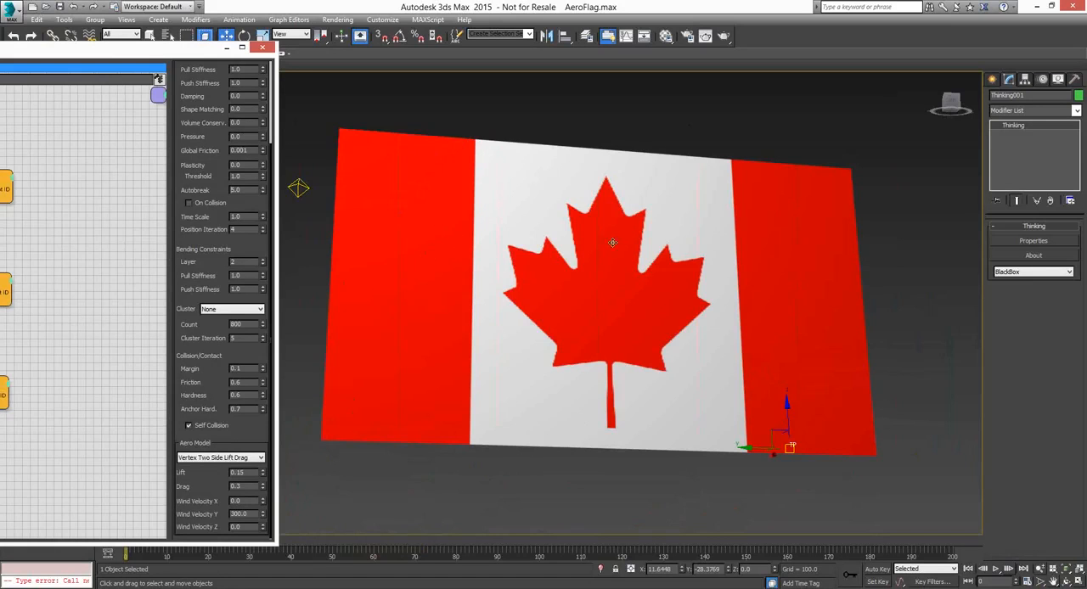
{"action": "left_click", "coordinate": [264, 49]}
{"action": "left_click", "coordinate": [531, 318]}
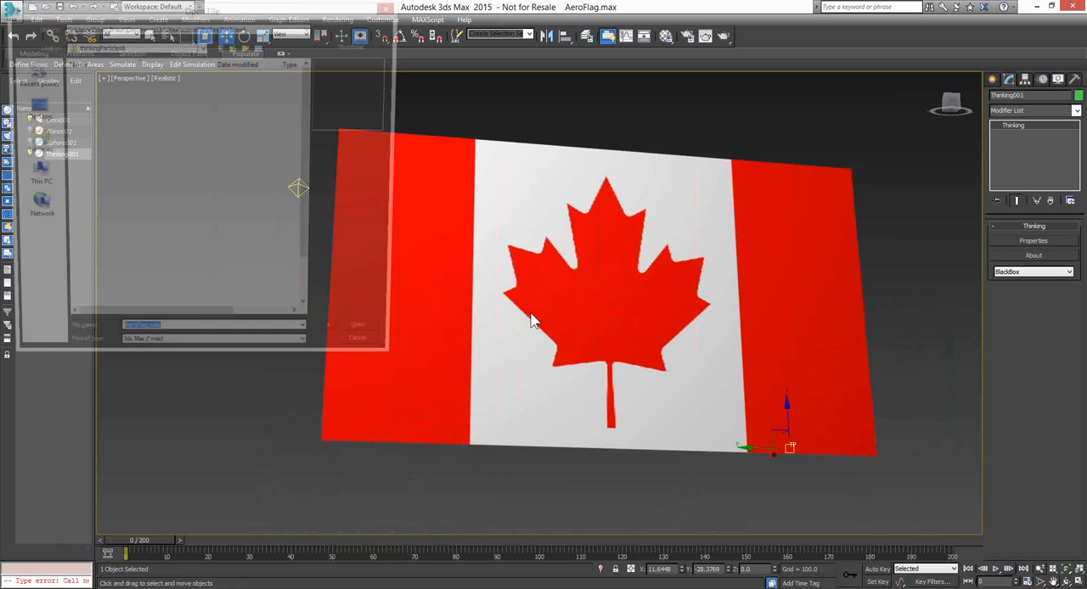
{"action": "left_click", "coordinate": [104, 108]}
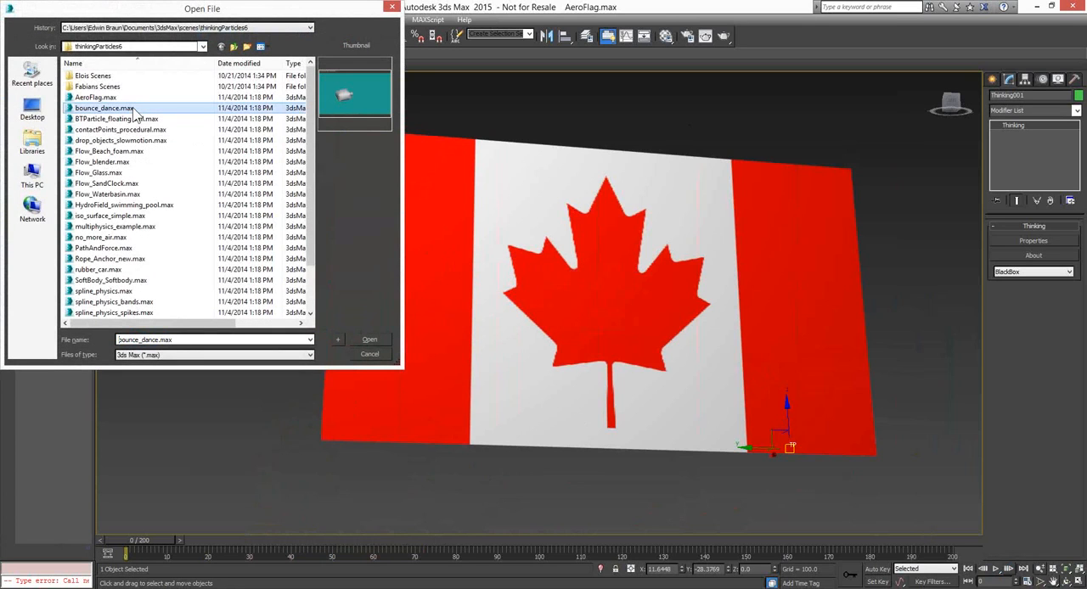
{"action": "left_click", "coordinate": [368, 338]}
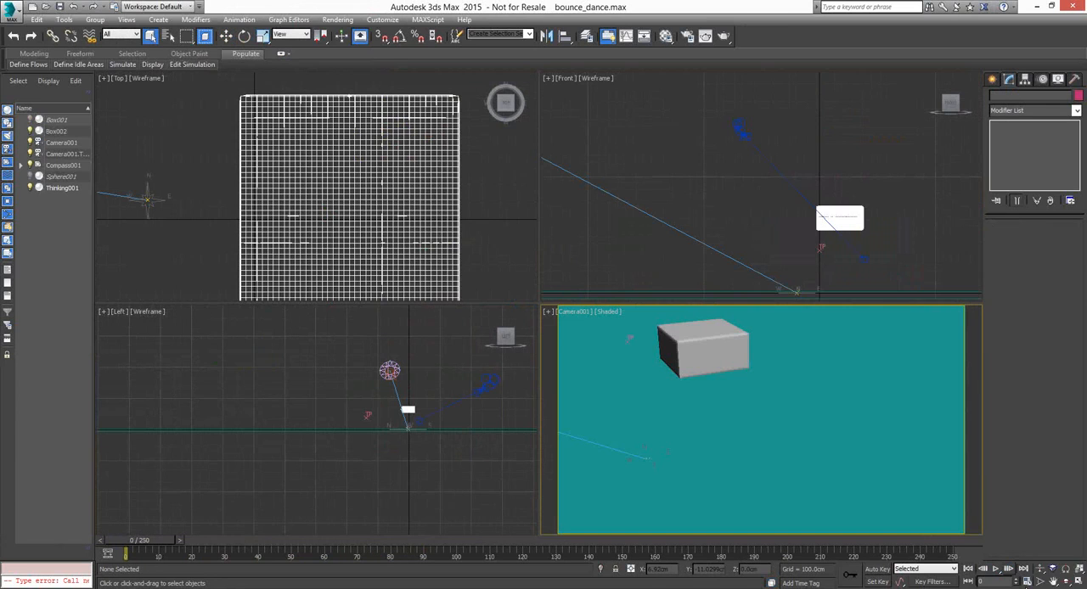
Maximize the Camera001 viewport, play the bounce_dance soft-body simulation, and stop it at about frame 114
{"action": "left_click", "coordinate": [1078, 582]}
{"action": "middle_click_drag", "start_coordinate": [436, 260], "coordinate": [507, 307]}
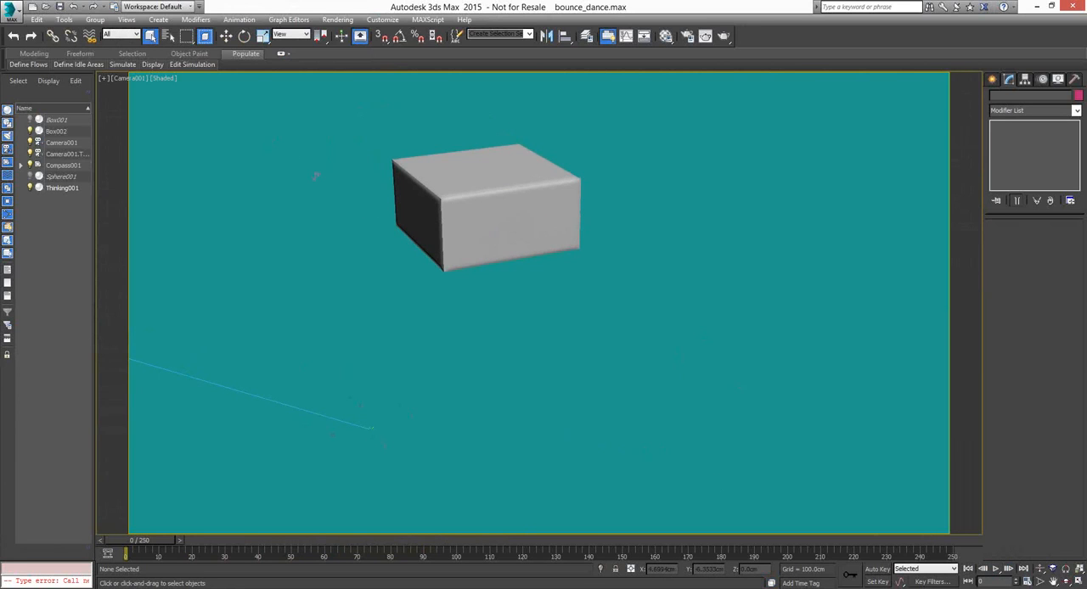
{"action": "left_click", "coordinate": [997, 571]}
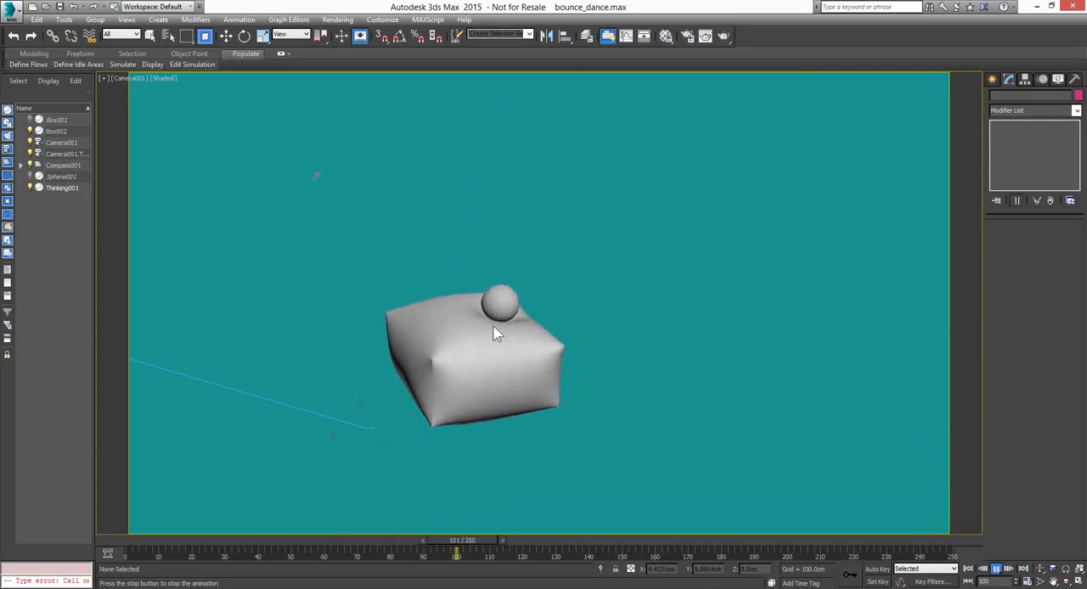
{"action": "left_click", "coordinate": [996, 569]}
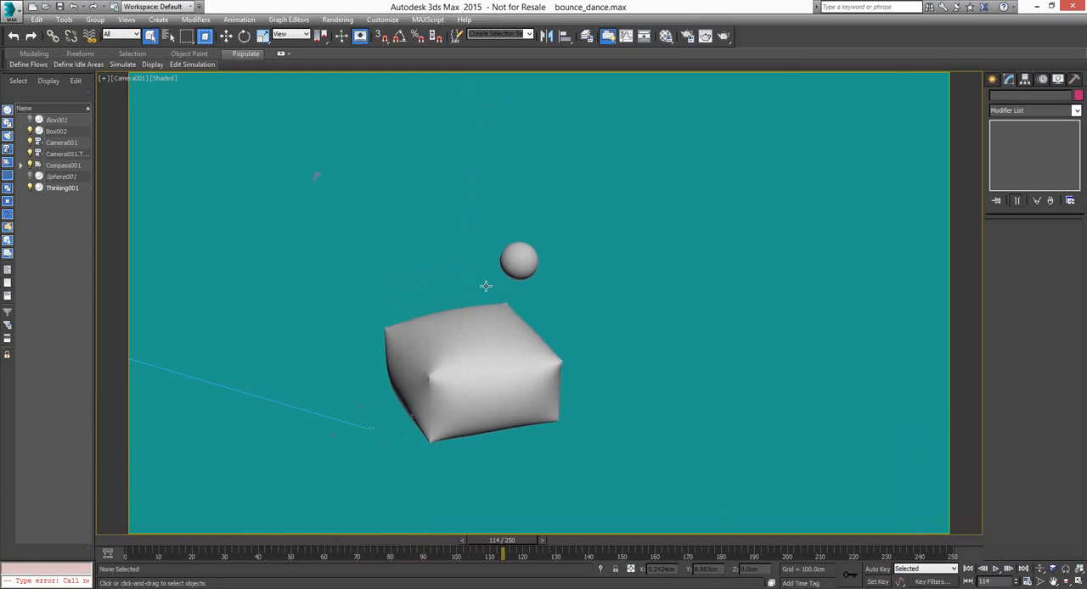
Leave the thinkingParticles6 folder and open the scene bounce_dance_gummy.max
{"action": "left_click", "coordinate": [45, 7]}
{"action": "left_click", "coordinate": [540, 315]}
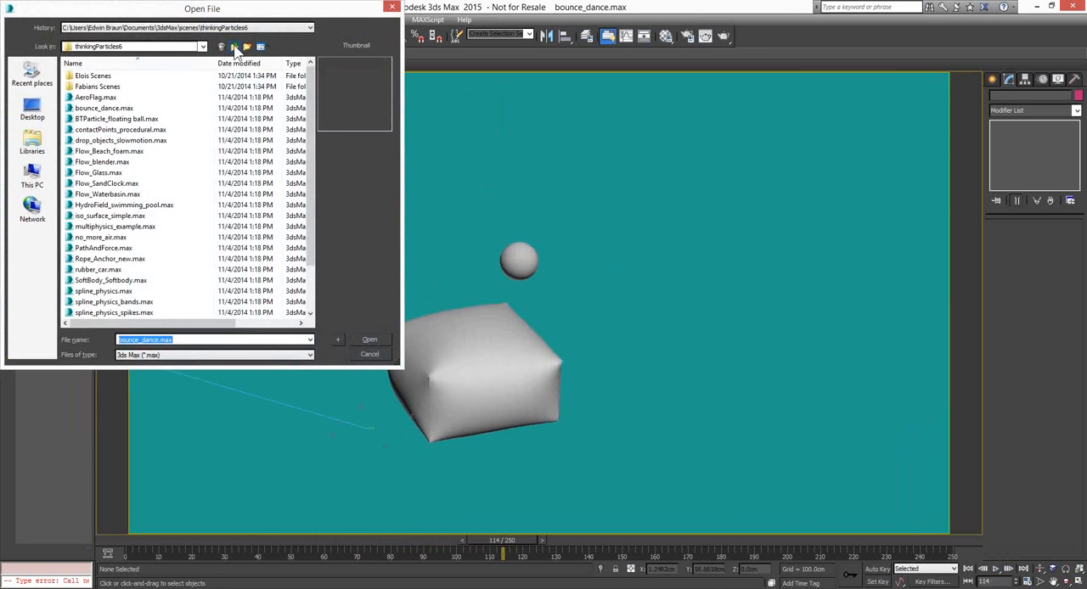
{"action": "left_click", "coordinate": [235, 46]}
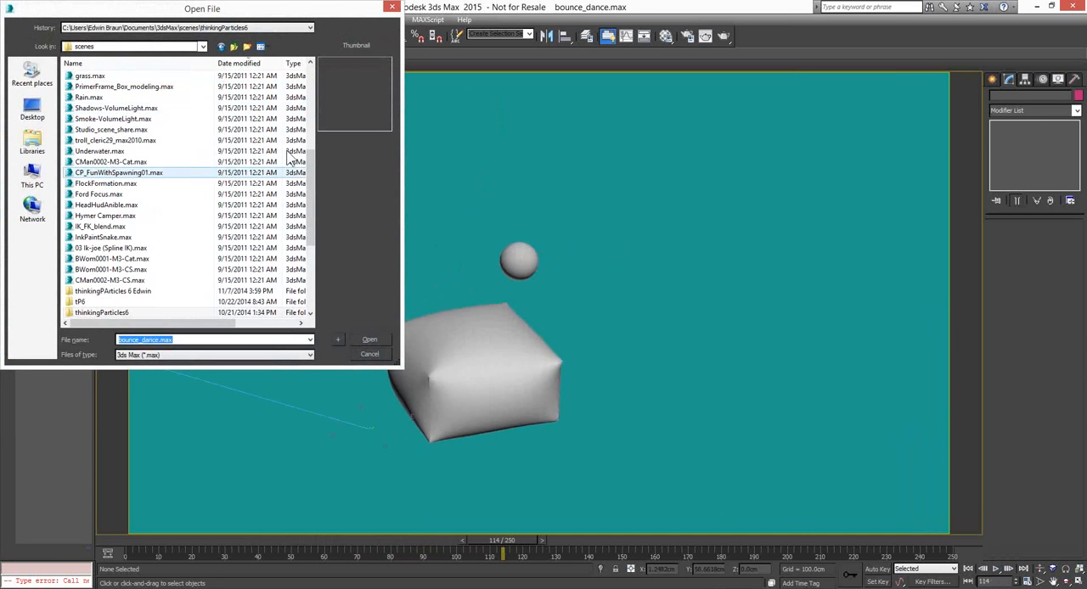
{"action": "left_click_drag", "start_coordinate": [311, 171], "coordinate": [316, 78]}
{"action": "left_click", "coordinate": [117, 87]}
{"action": "left_click", "coordinate": [373, 338]}
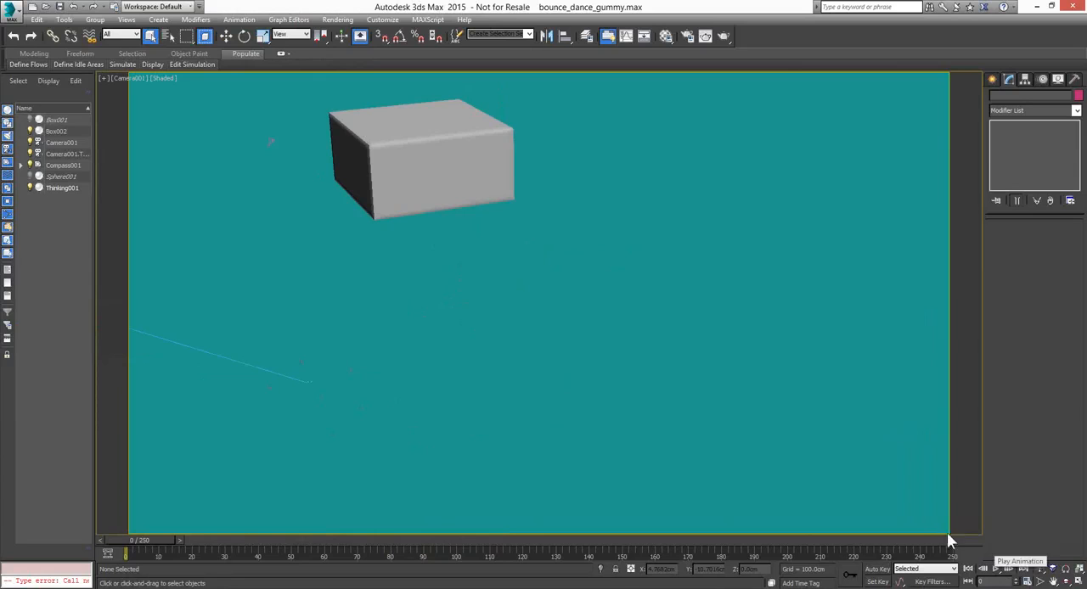
Play the gummy box simulation, replay it from the start, stop at frame 77, and orbit the camera around the box
{"action": "left_click", "coordinate": [997, 570]}
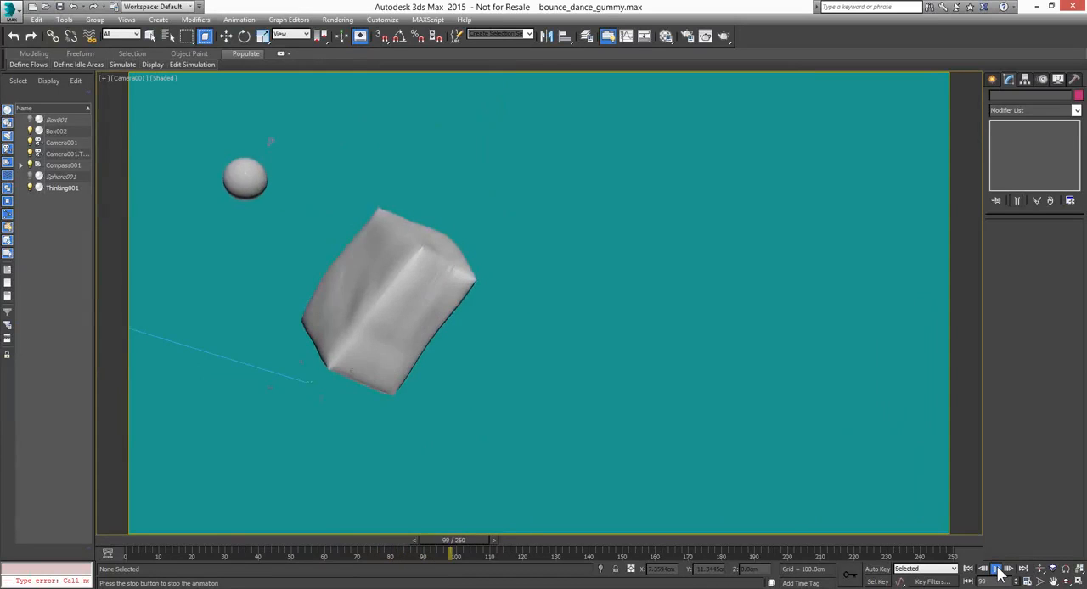
{"action": "left_click", "coordinate": [998, 570]}
{"action": "left_click", "coordinate": [969, 570]}
{"action": "left_click", "coordinate": [996, 570]}
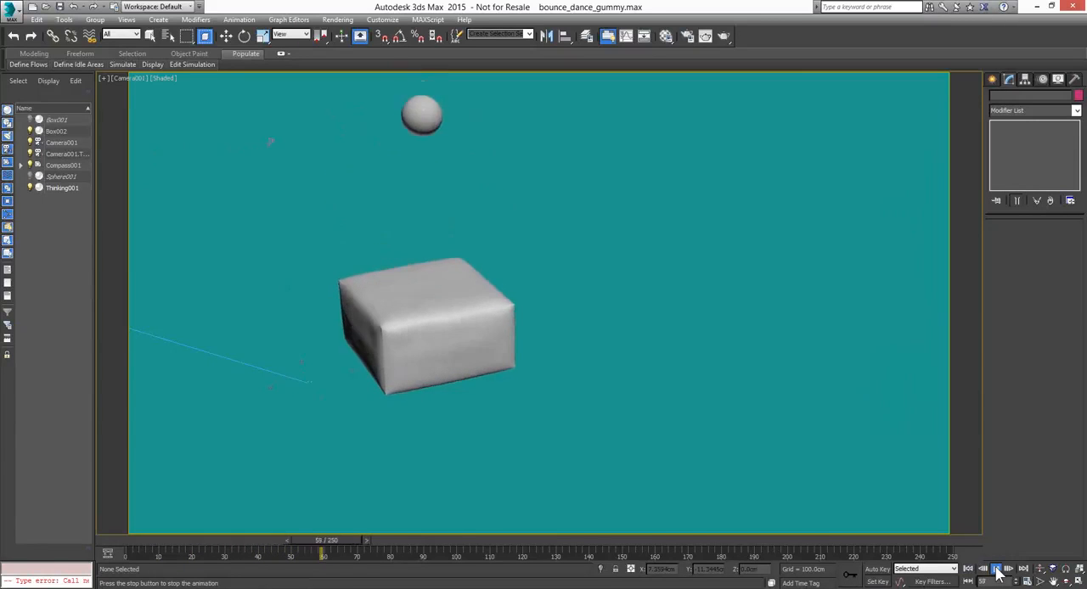
{"action": "left_click", "coordinate": [998, 571]}
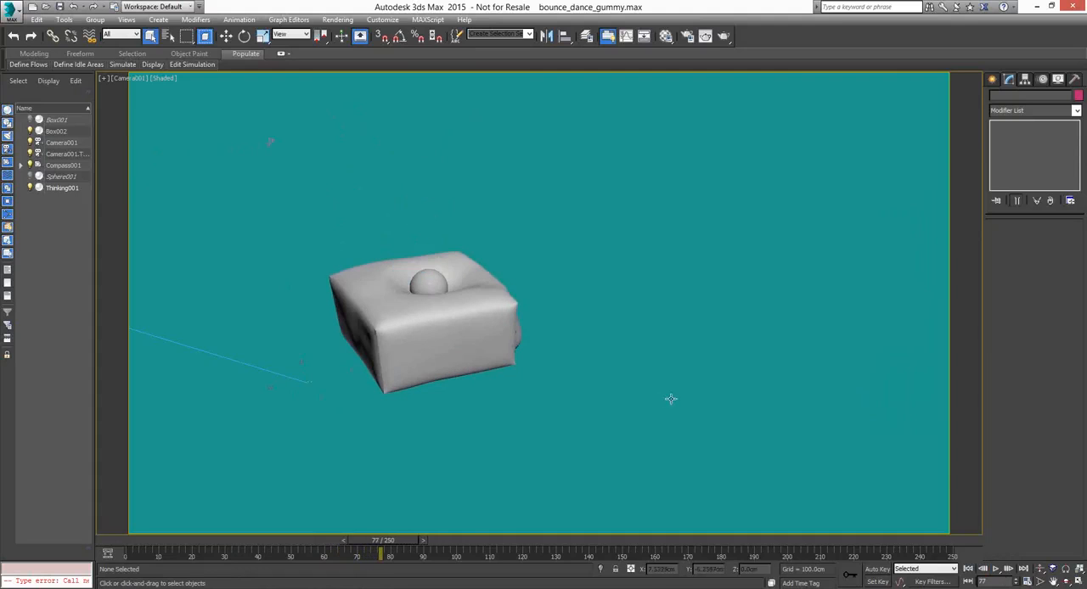
{"action": "left_click", "coordinate": [1066, 583]}
{"action": "left_click_drag", "start_coordinate": [573, 328], "coordinate": [552, 310]}
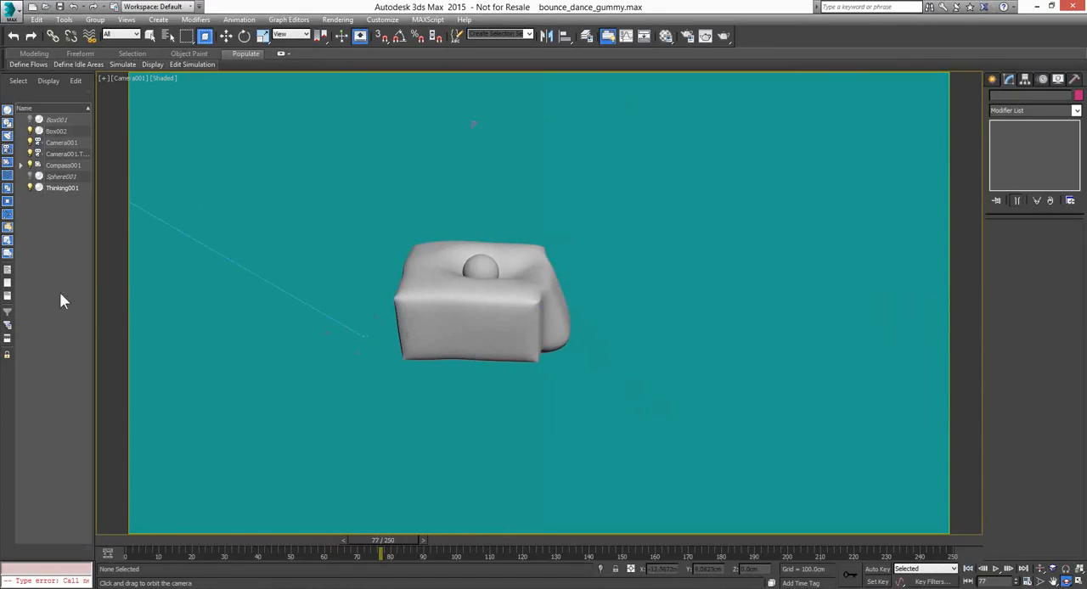
Select the Thinking001 particle system through its box mesh and open its dynamics editor in full view
{"action": "left_click", "coordinate": [226, 36]}
{"action": "left_click", "coordinate": [450, 314]}
{"action": "left_click", "coordinate": [1021, 241]}
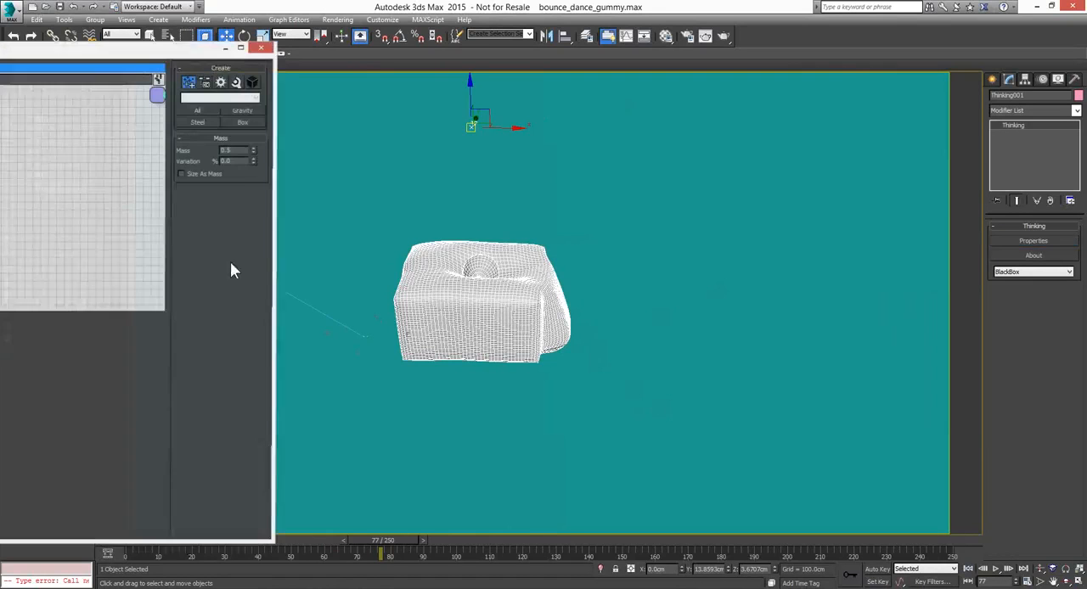
{"action": "left_click_drag", "start_coordinate": [117, 56], "coordinate": [706, 65]}
Examine the settings of the box's ObjToParticle, BTSoftBody and Mass nodes in the Create network
{"action": "left_click", "coordinate": [407, 140]}
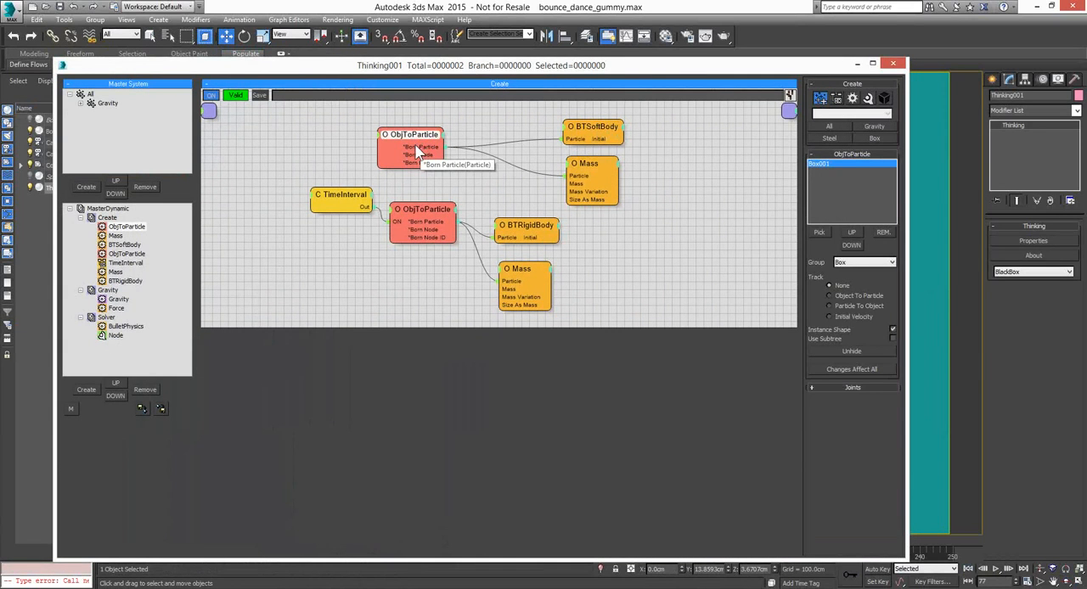
{"action": "left_click_drag", "start_coordinate": [421, 156], "coordinate": [598, 121]}
{"action": "left_click", "coordinate": [599, 127]}
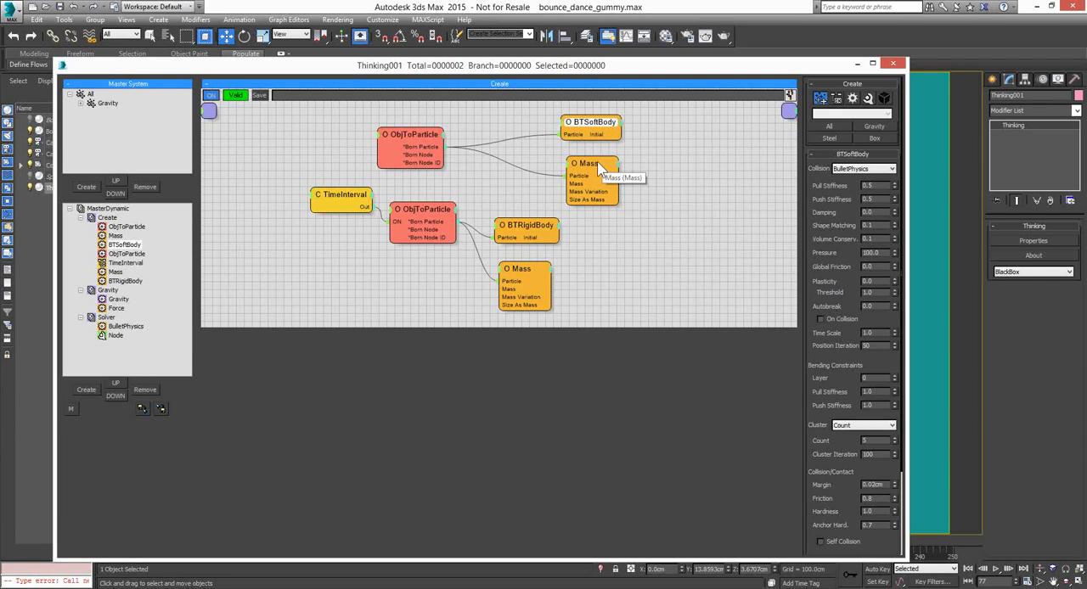
{"action": "left_click_drag", "start_coordinate": [598, 170], "coordinate": [597, 166]}
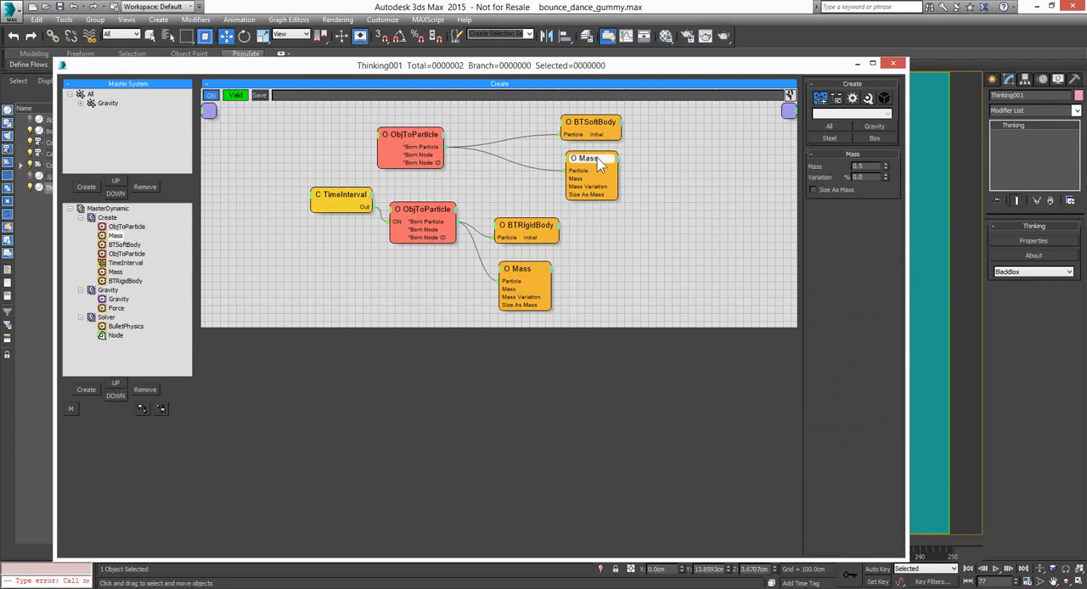
{"action": "left_click", "coordinate": [594, 123]}
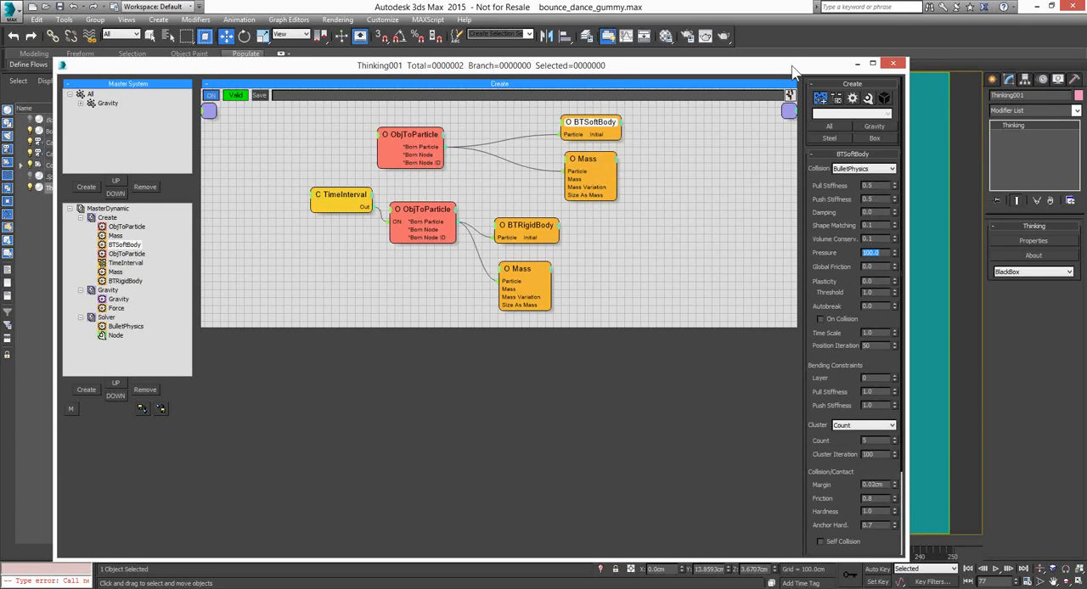
Set the BTSoftBody Pressure to 300 and replay the gummy box simulation from frame 0, stopping at frame 128
{"action": "left_click_drag", "start_coordinate": [793, 73], "coordinate": [227, 53]}
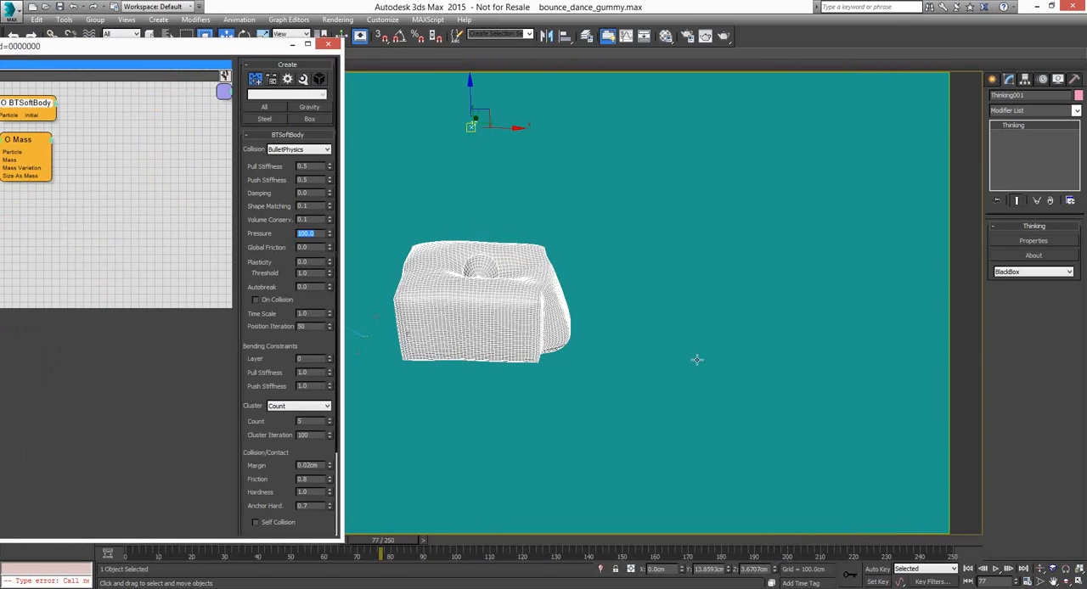
{"action": "mouse_move", "coordinate": [608, 364]}
{"action": "middle_mouse_down"}
{"action": "mouse_move", "coordinate": [729, 377]}
{"action": "mouse_move", "coordinate": [611, 353]}
{"action": "middle_mouse_up"}
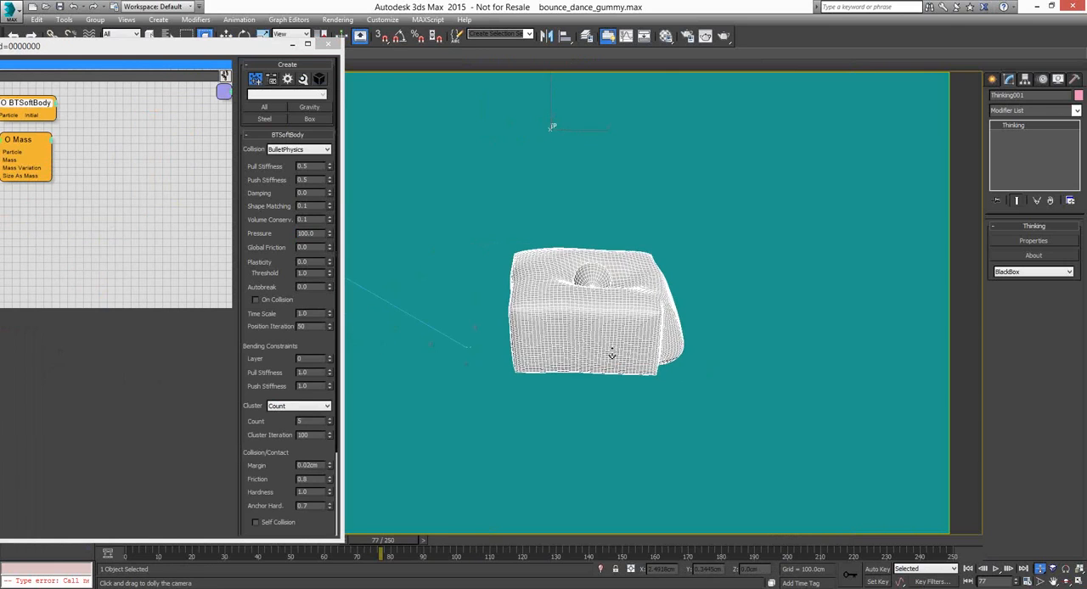
{"action": "left_click", "coordinate": [968, 569]}
{"action": "left_click_drag", "start_coordinate": [320, 234], "coordinate": [265, 232]}
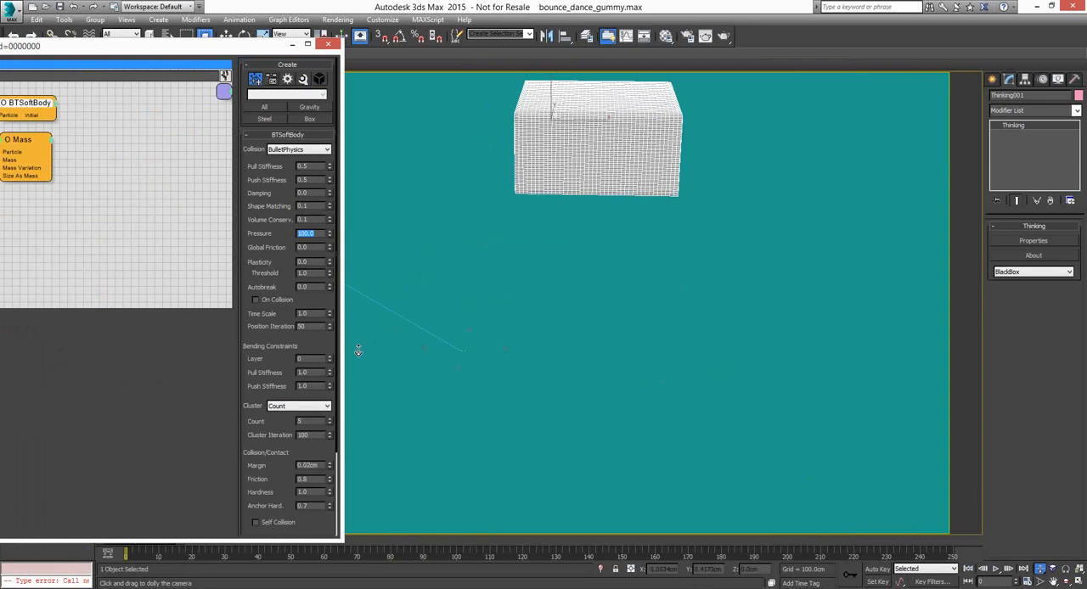
{"action": "type", "text": "3"}
{"action": "left_click", "coordinate": [968, 569]}
{"action": "left_click", "coordinate": [995, 569]}
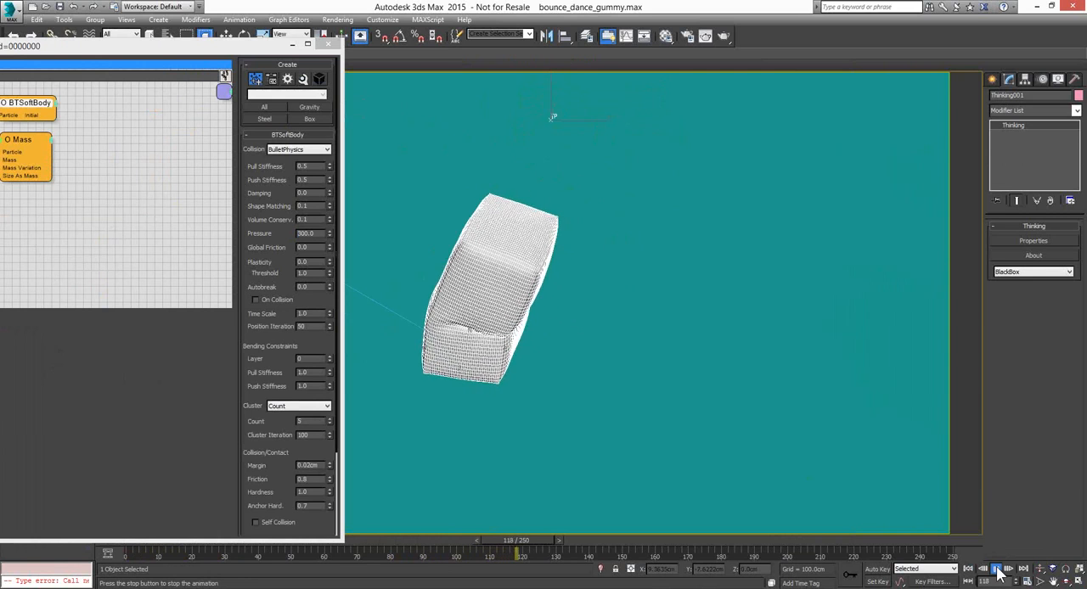
{"action": "left_click", "coordinate": [997, 571]}
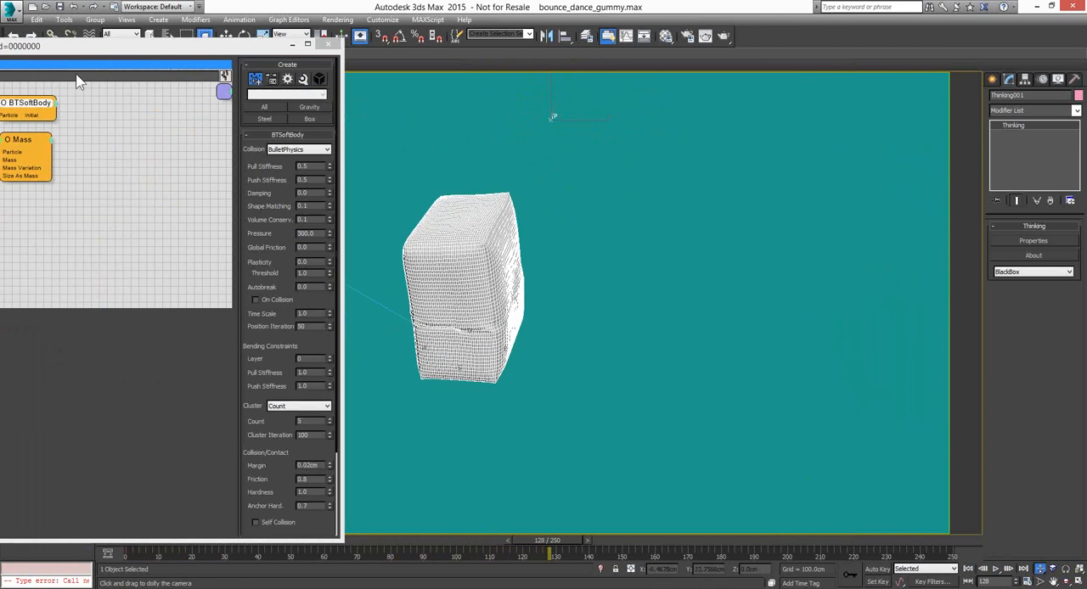
Uncover the viewport, run the gummy box simulation on to frame 153 and return to frame 0
{"action": "left_click", "coordinate": [210, 62]}
{"action": "left_click_drag", "start_coordinate": [210, 61], "coordinate": [127, 70]}
{"action": "left_click", "coordinate": [997, 570]}
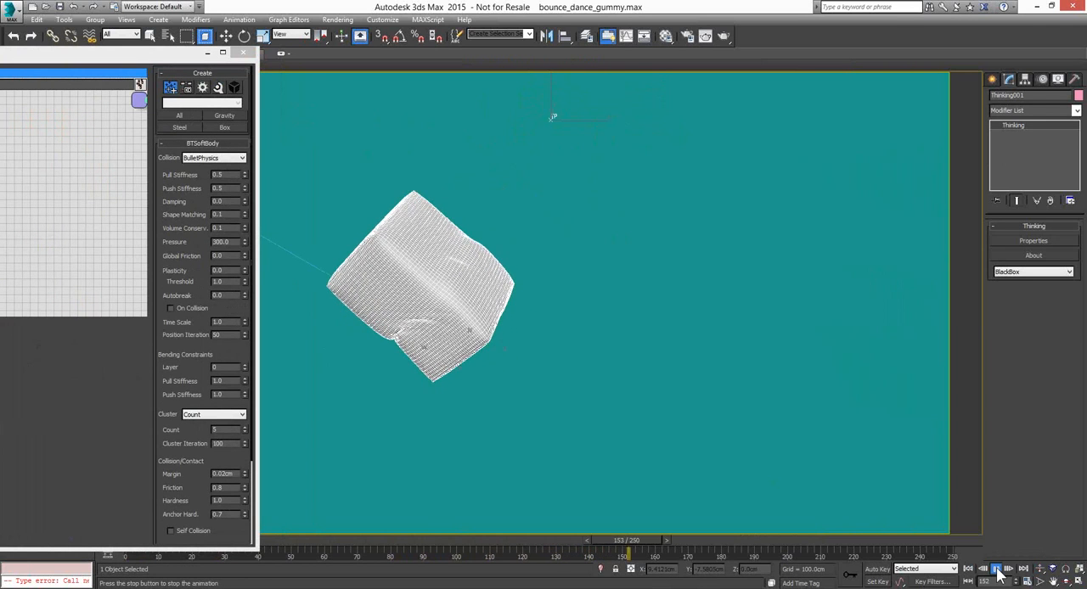
{"action": "left_click", "coordinate": [969, 569]}
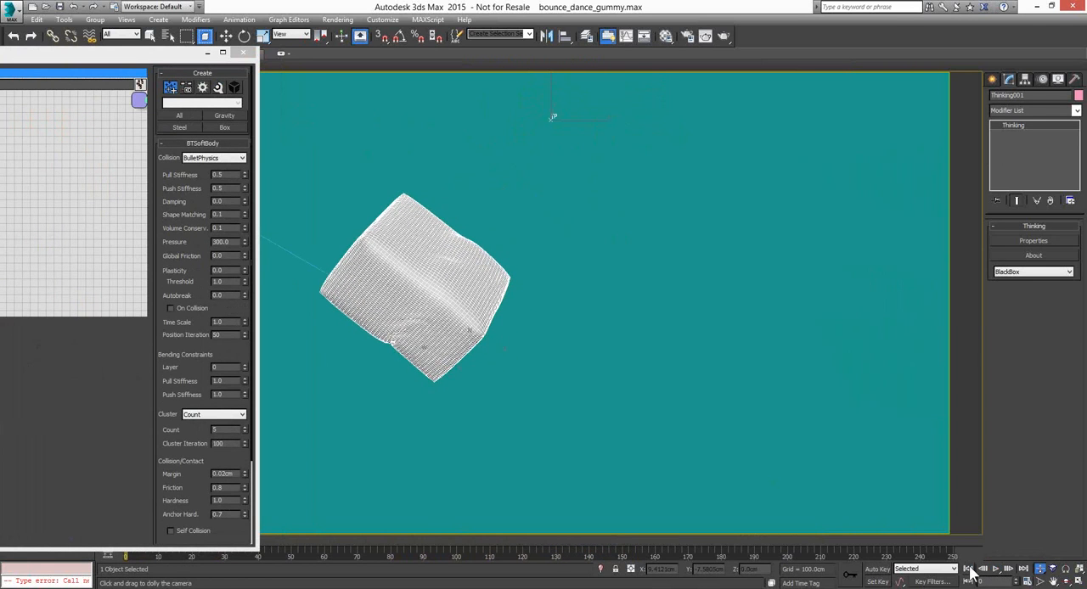
Set the BTSoftBody Pressure to 600, run the simulation from frame 0 to about frame 153, and rewind to the start
{"action": "left_click", "coordinate": [230, 242]}
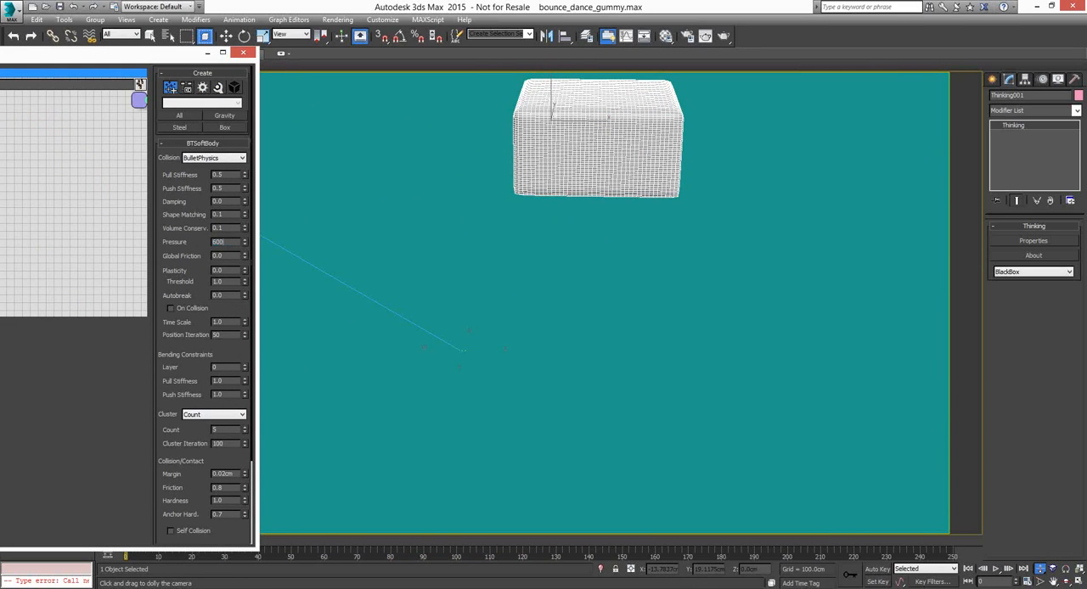
{"action": "left_click", "coordinate": [969, 570]}
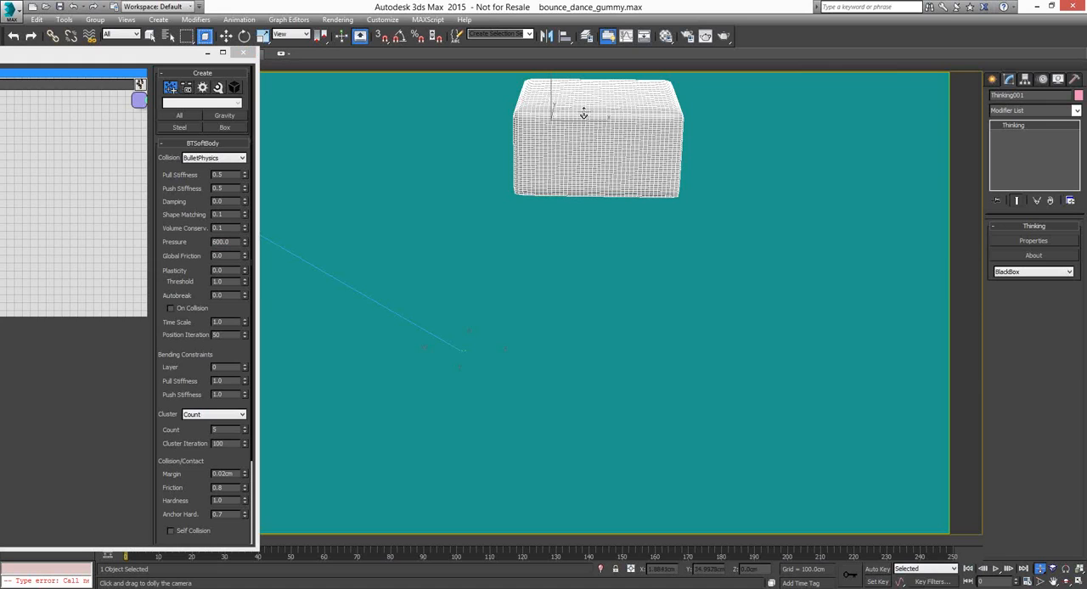
{"action": "left_click", "coordinate": [996, 569]}
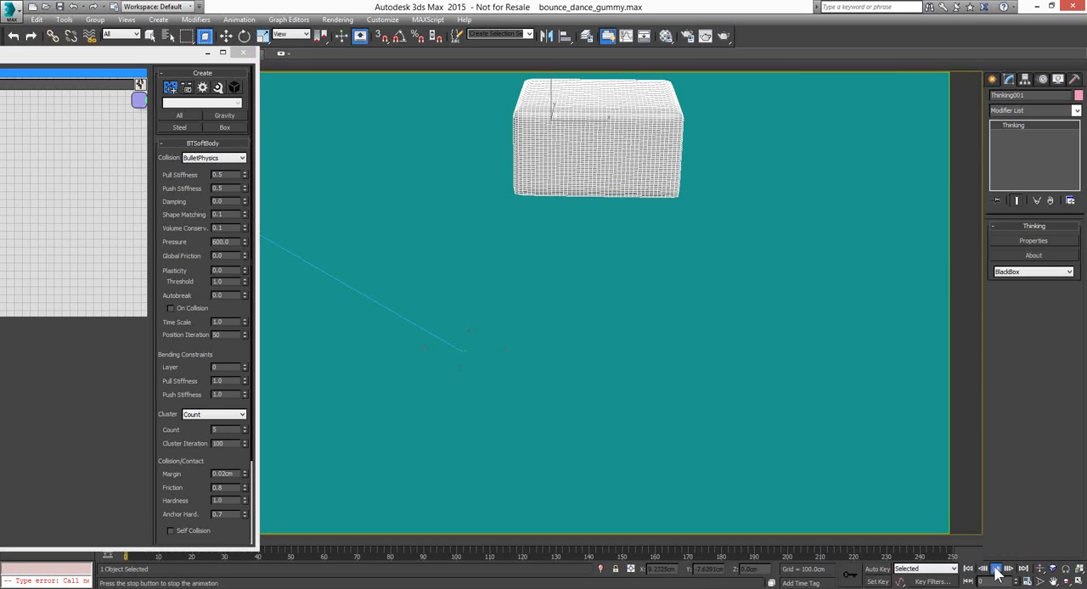
{"action": "left_click", "coordinate": [996, 569]}
{"action": "left_click", "coordinate": [997, 569]}
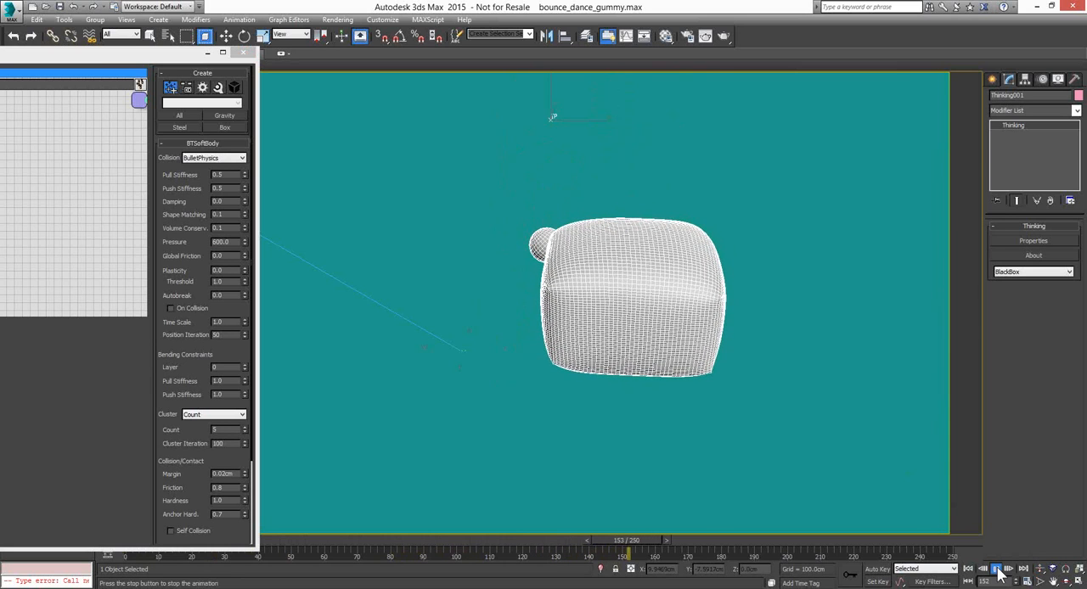
{"action": "left_click", "coordinate": [995, 568]}
{"action": "left_click", "coordinate": [967, 569]}
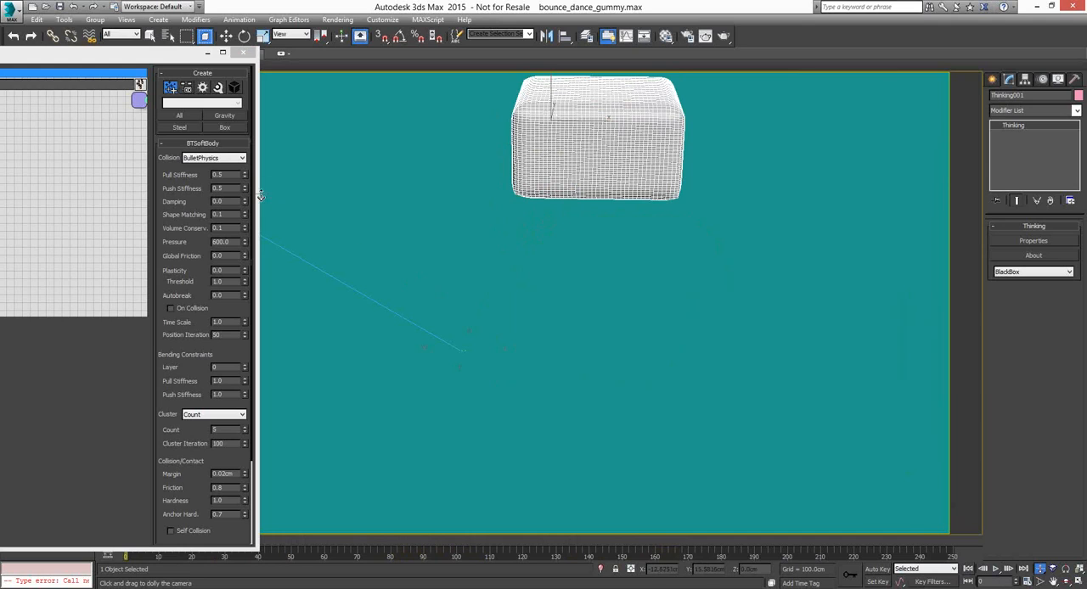
Set the BTSoftBody Pressure to 100 and run the simulation from the start, stopping at frame 85
{"action": "left_click", "coordinate": [236, 242]}
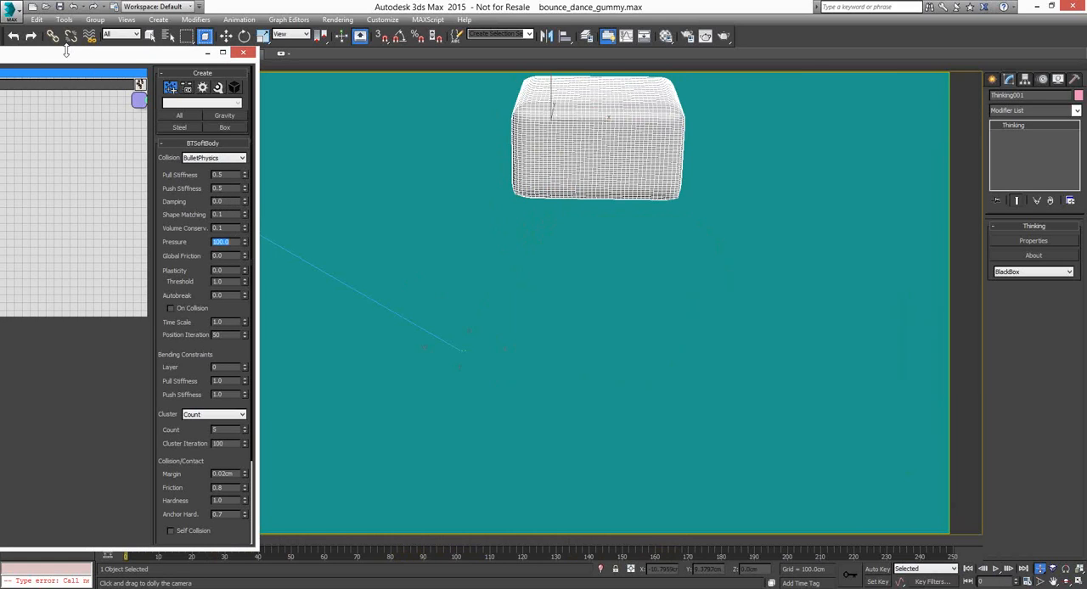
{"action": "left_click", "coordinate": [995, 569]}
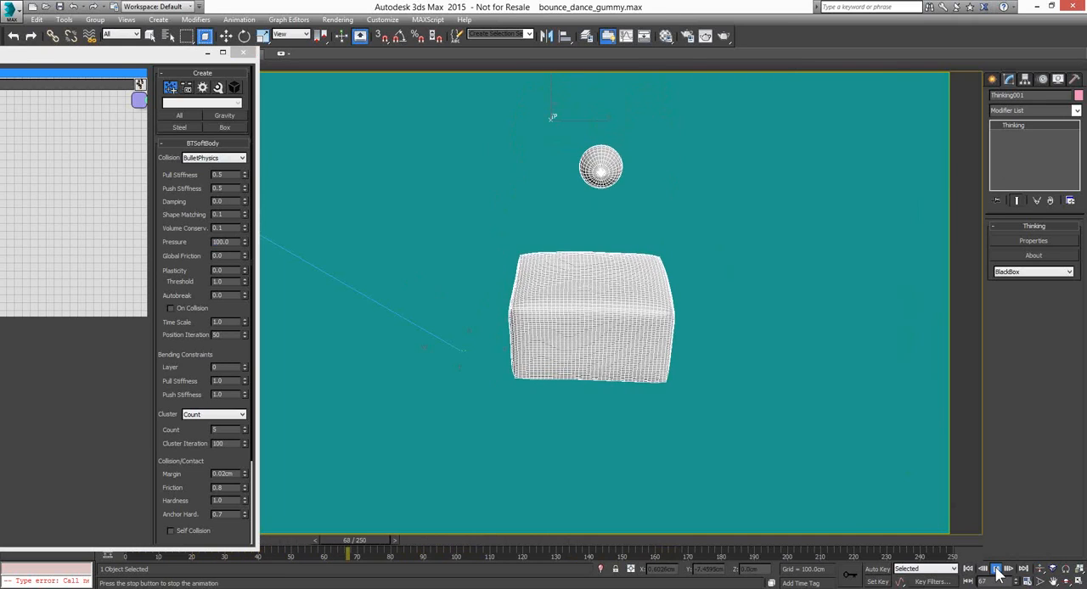
{"action": "left_click", "coordinate": [997, 572]}
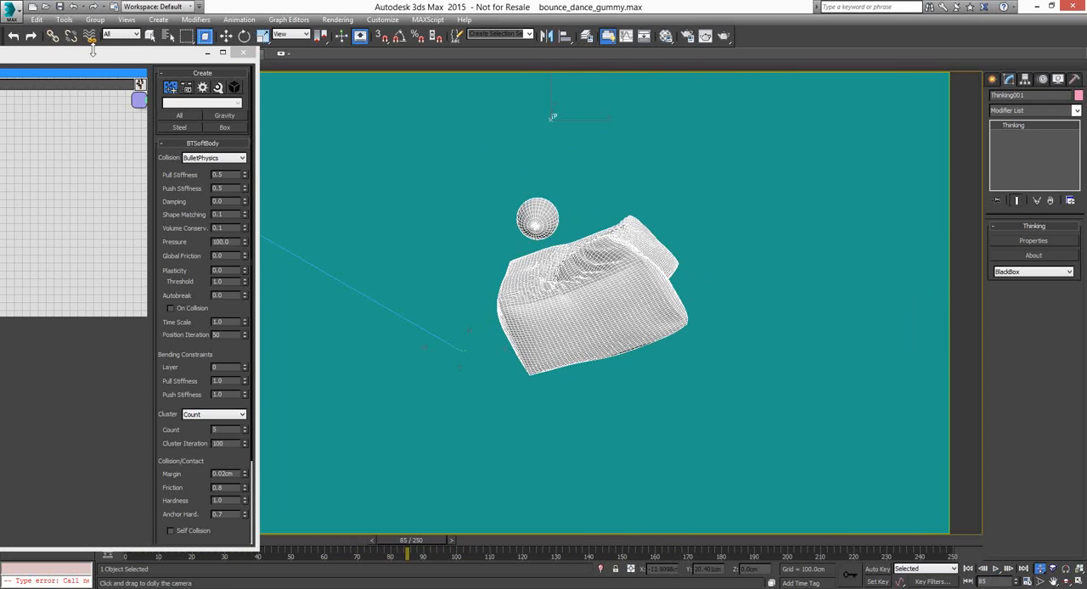
Examine the sphere's BTRigidBody and ObjToParticle node settings in the Create network and the particle groups under Gravity
{"action": "left_click_drag", "start_coordinate": [95, 55], "coordinate": [802, 48]}
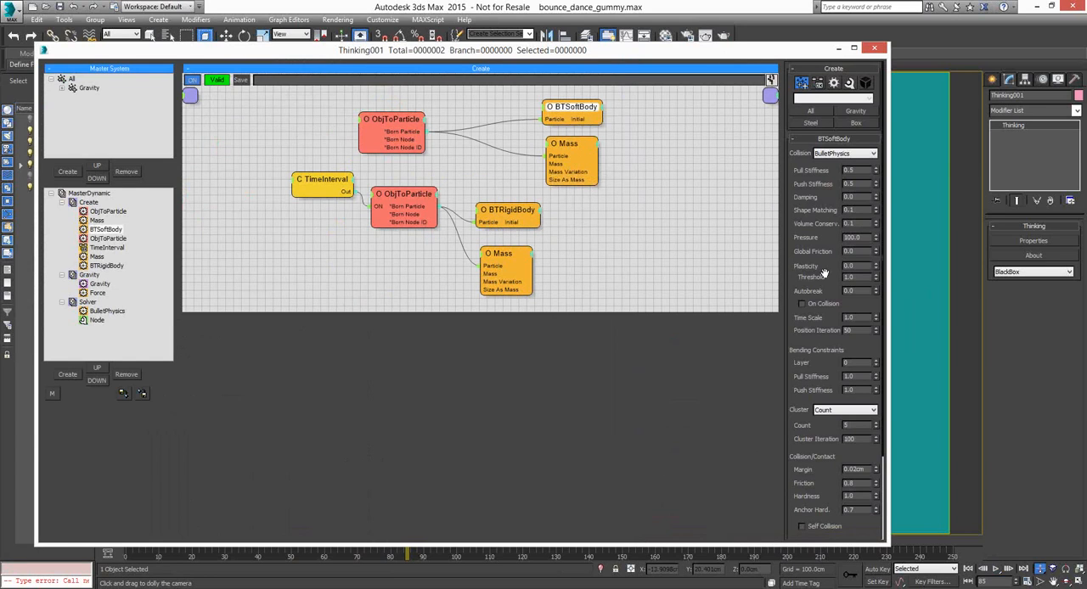
{"action": "left_click", "coordinate": [506, 215]}
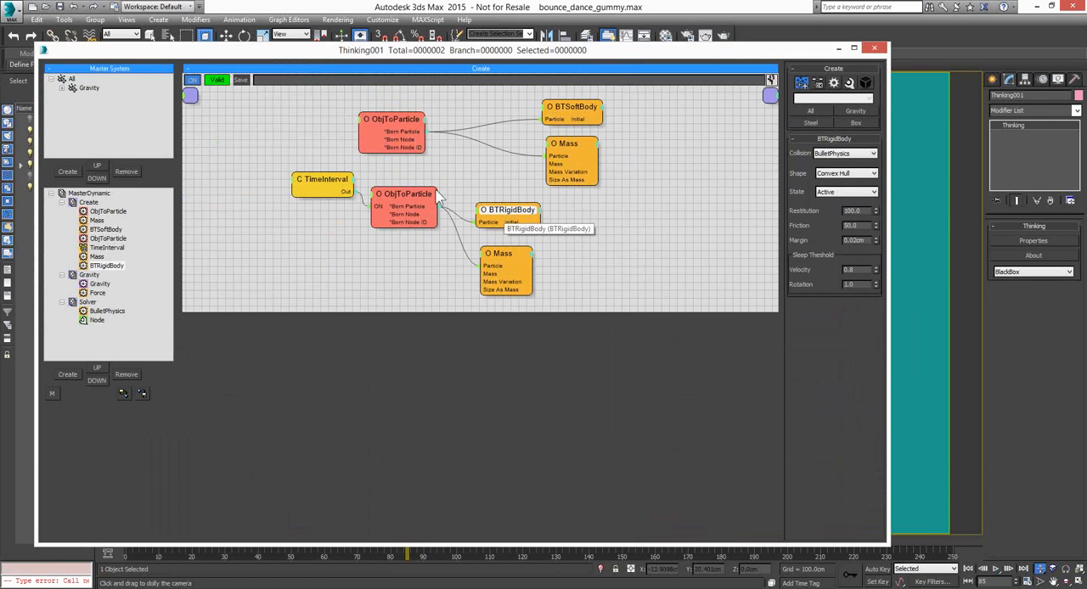
{"action": "left_click", "coordinate": [394, 188]}
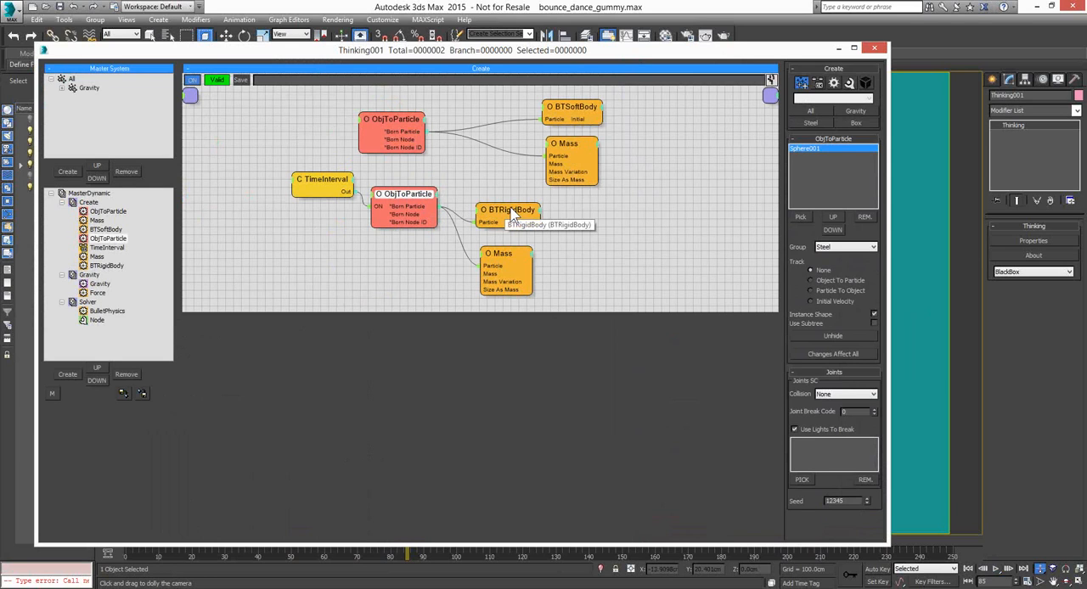
{"action": "mouse_move", "coordinate": [512, 216]}
{"action": "left_mouse_down"}
{"action": "mouse_move", "coordinate": [543, 219]}
{"action": "mouse_move", "coordinate": [527, 210]}
{"action": "left_mouse_up"}
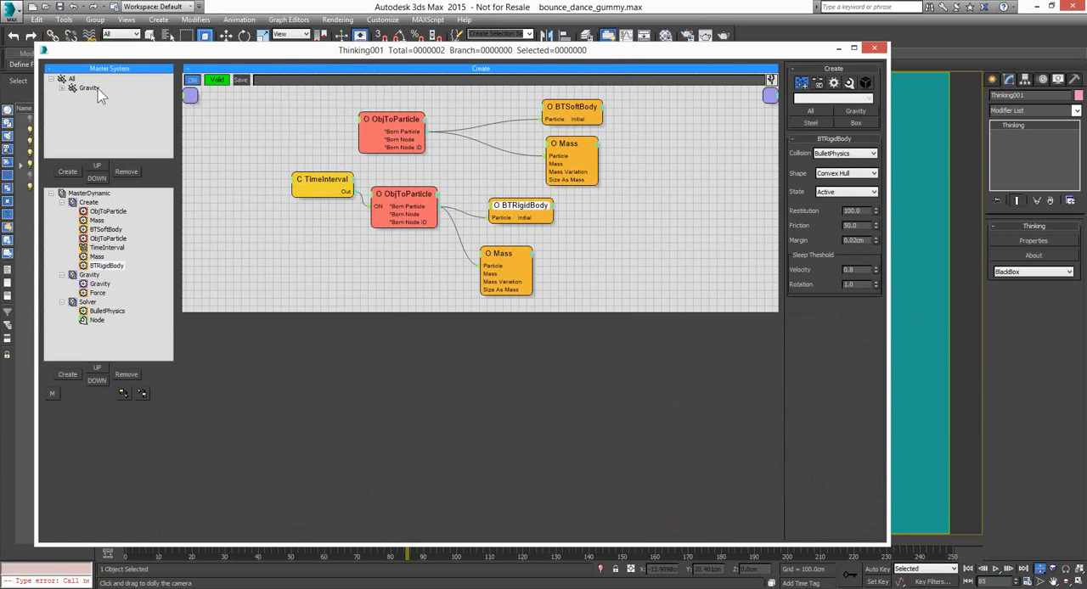
{"action": "left_click", "coordinate": [62, 89]}
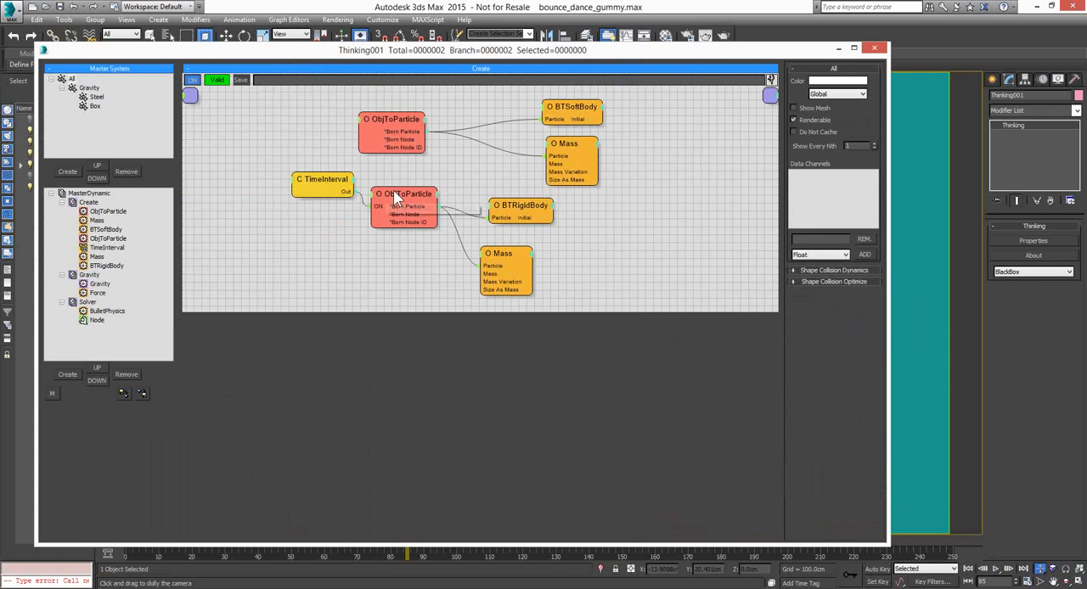
{"action": "left_click", "coordinate": [532, 212]}
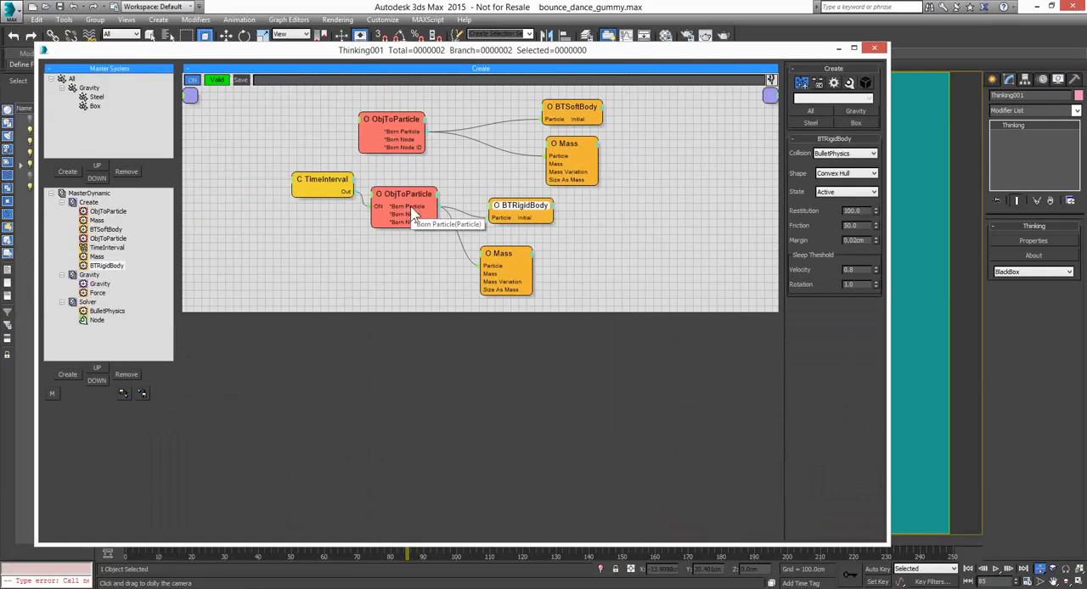
{"action": "mouse_move", "coordinate": [524, 210]}
{"action": "left_mouse_down"}
{"action": "mouse_move", "coordinate": [522, 221]}
{"action": "mouse_move", "coordinate": [520, 205]}
{"action": "left_mouse_up"}
Set the Mass node of the sphere's rigid body to 4 and replay the simulation, stopping at frame 127
{"action": "left_click", "coordinate": [512, 253]}
{"action": "left_click_drag", "start_coordinate": [513, 256], "coordinate": [527, 258]}
{"action": "double_click", "coordinate": [851, 151]}
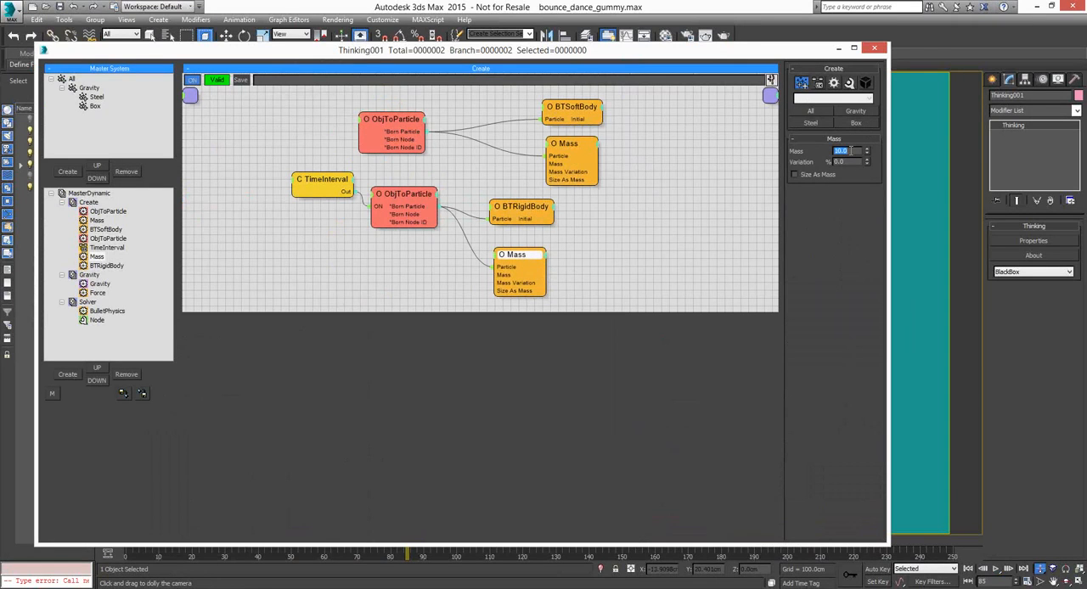
{"action": "type", "text": "4"}
{"action": "key", "text": "Return"}
{"action": "left_click_drag", "start_coordinate": [794, 55], "coordinate": [755, 61]}
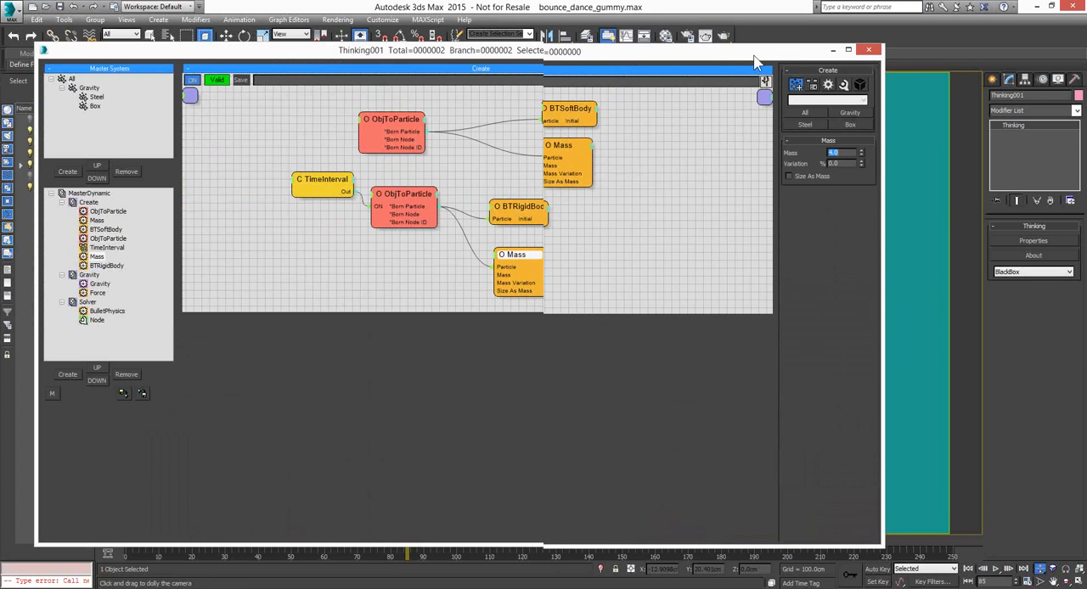
{"action": "left_click_drag", "start_coordinate": [756, 61], "coordinate": [244, 49]}
{"action": "left_click", "coordinate": [996, 569]}
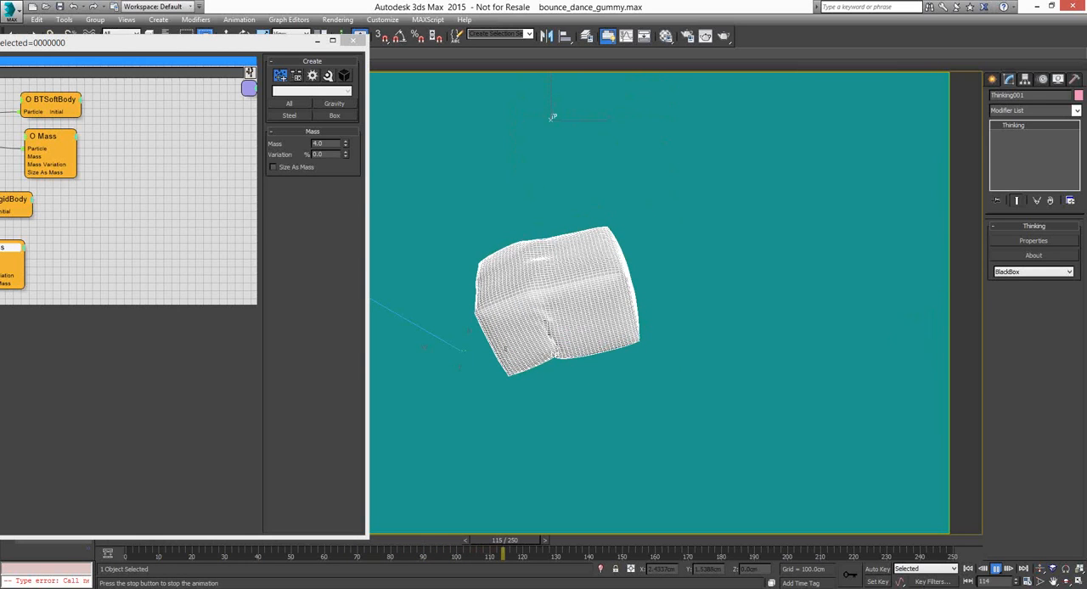
{"action": "left_click", "coordinate": [996, 570]}
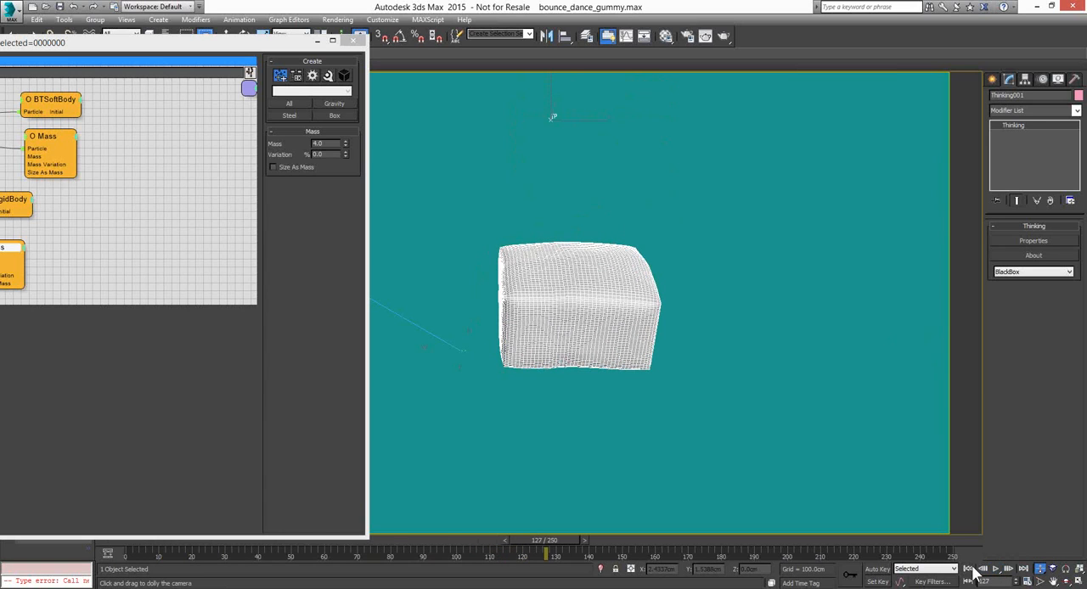
Set the sphere's Mass to 15, replay the simulation and return to frame 0
{"action": "left_click", "coordinate": [142, 49]}
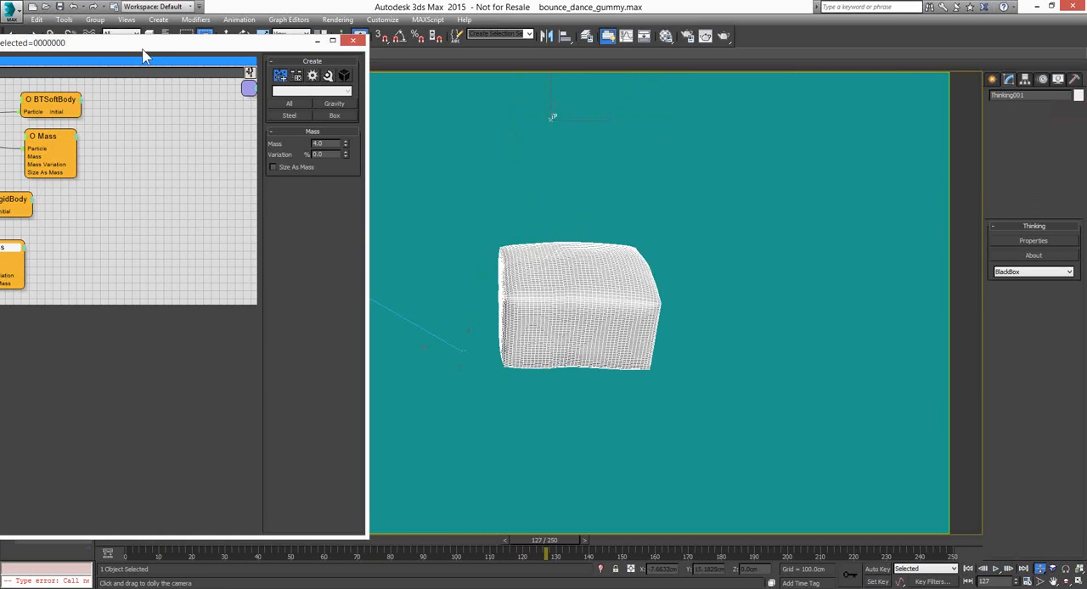
{"action": "left_click_drag", "start_coordinate": [142, 56], "coordinate": [396, 67]}
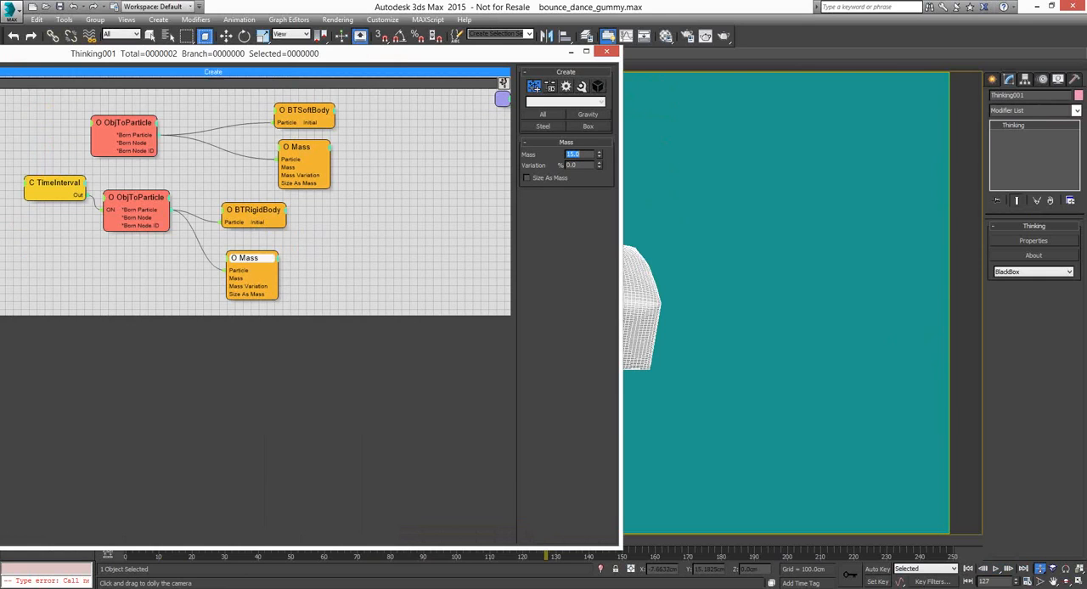
{"action": "left_click_drag", "start_coordinate": [518, 57], "coordinate": [252, 65]}
{"action": "left_click", "coordinate": [996, 570]}
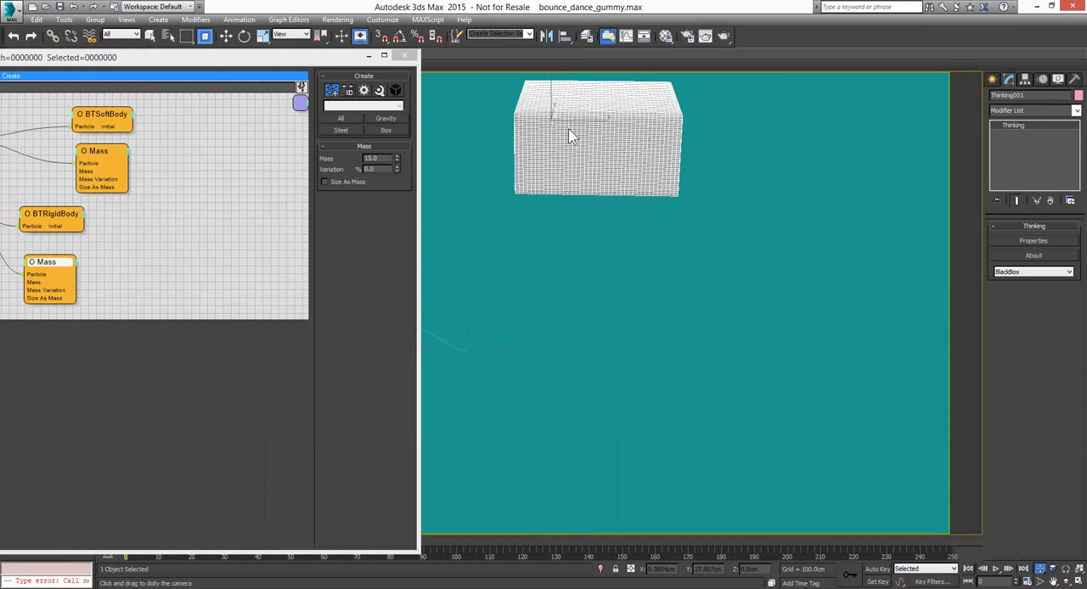
Open the Gravity dynamic set and set its Force node's strength to -4 cm
{"action": "left_click", "coordinate": [162, 69]}
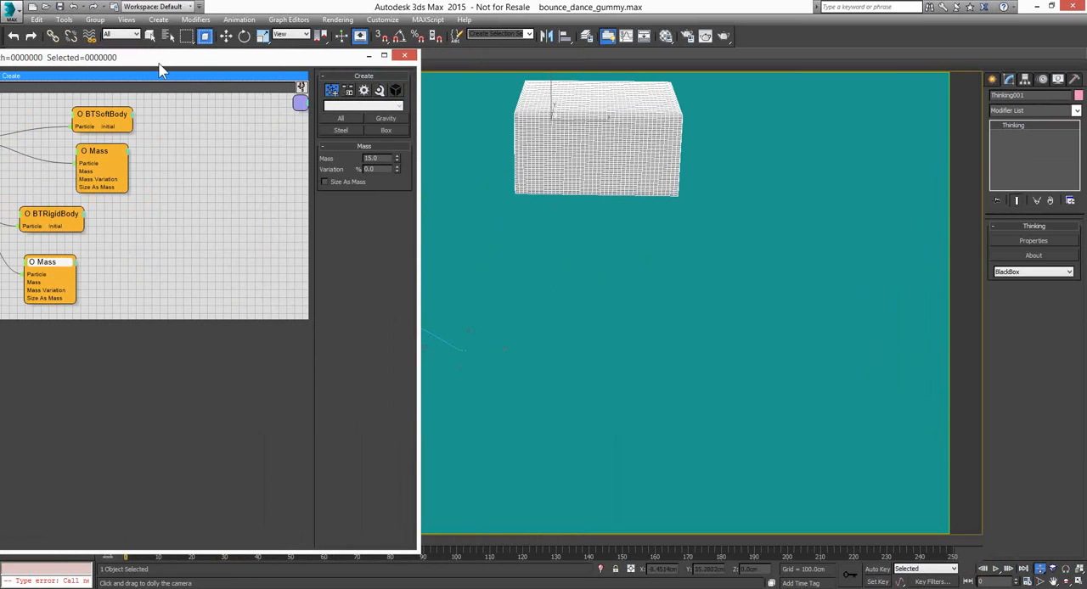
{"action": "left_click_drag", "start_coordinate": [161, 69], "coordinate": [165, 70]}
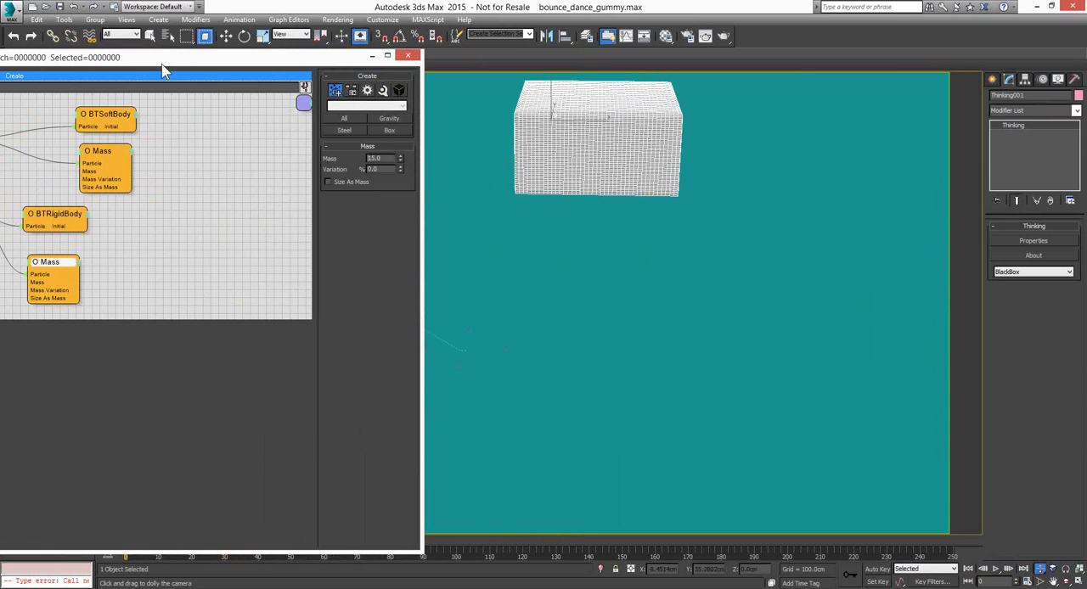
{"action": "left_click_drag", "start_coordinate": [165, 69], "coordinate": [213, 79]}
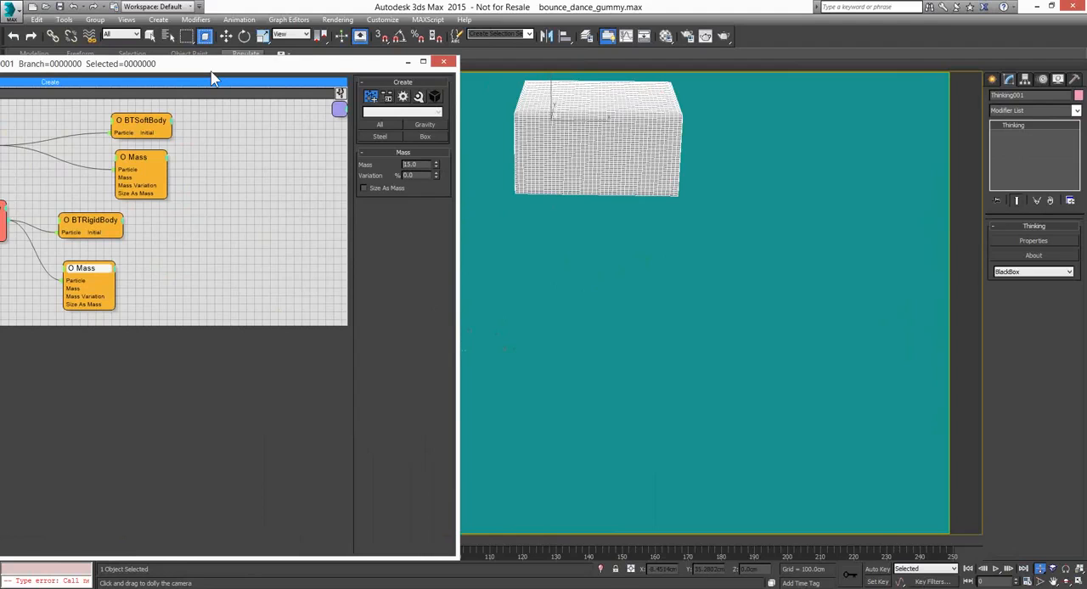
{"action": "left_click_drag", "start_coordinate": [213, 78], "coordinate": [632, 80]}
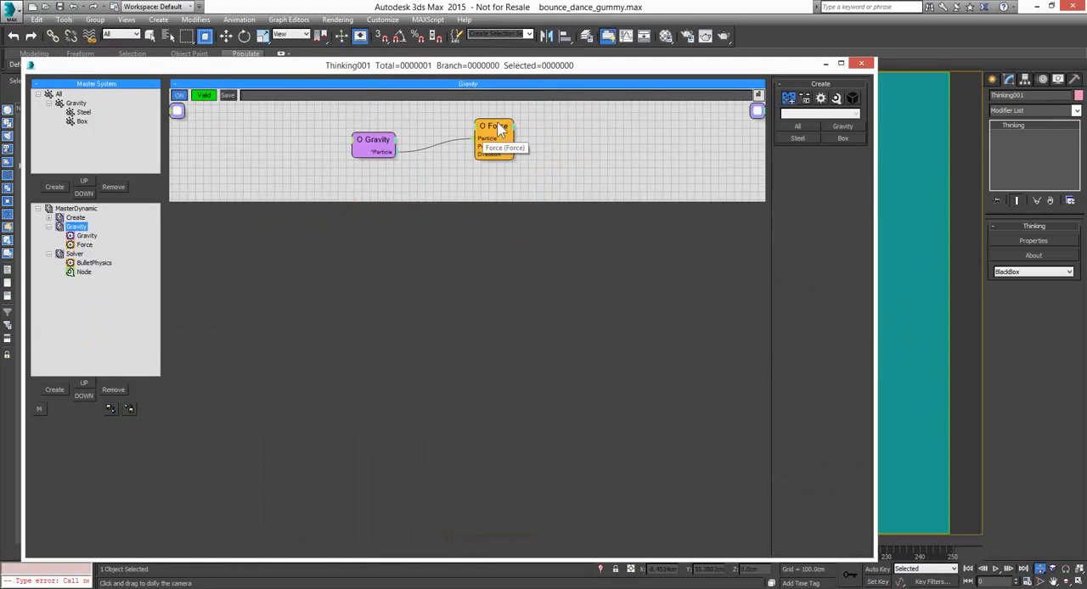
{"action": "left_click", "coordinate": [498, 127]}
{"action": "left_click_drag", "start_coordinate": [499, 127], "coordinate": [495, 141]}
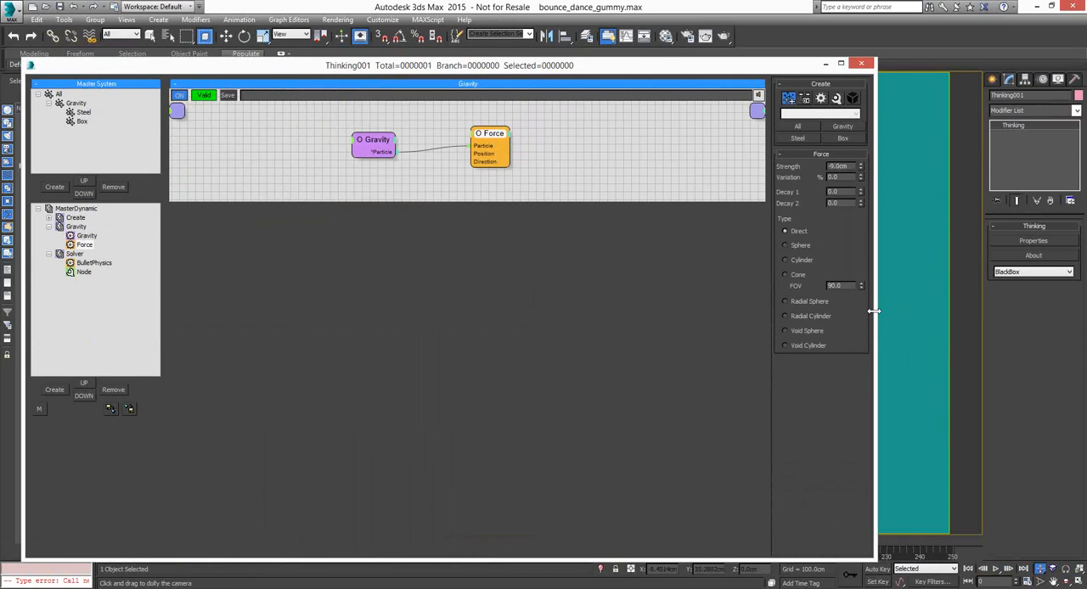
{"action": "key", "text": "BackSpace"}
{"action": "type", "text": "4"}
{"action": "key", "text": "Return"}
Minimize the dynamics editor, play the simulation with the reduced gravity to about frame 197, and rewind to frame 0
{"action": "left_click", "coordinate": [825, 63]}
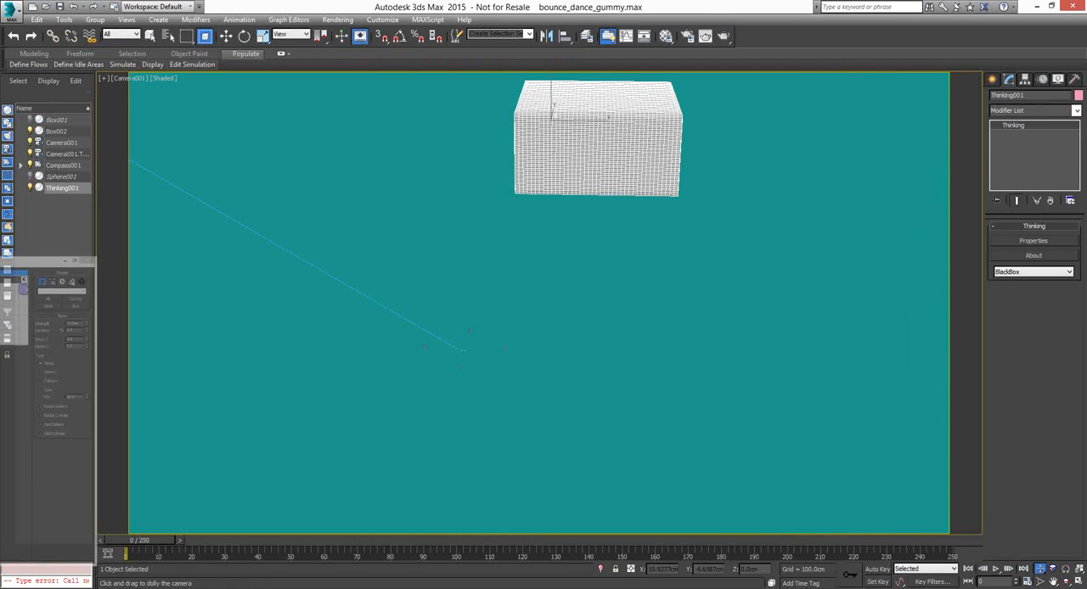
{"action": "left_click", "coordinate": [996, 569]}
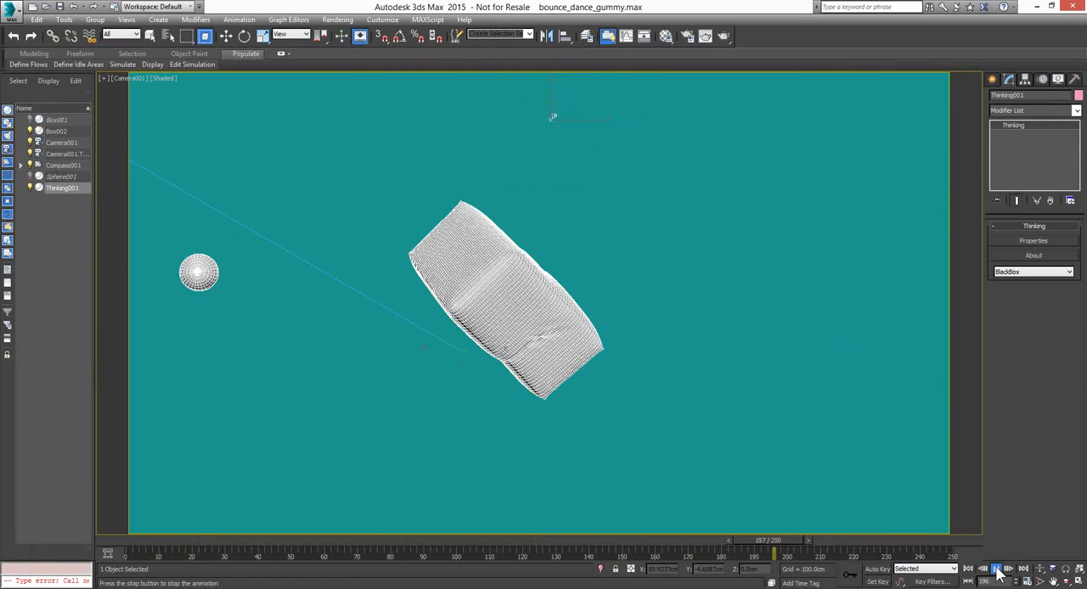
{"action": "left_click", "coordinate": [1000, 575]}
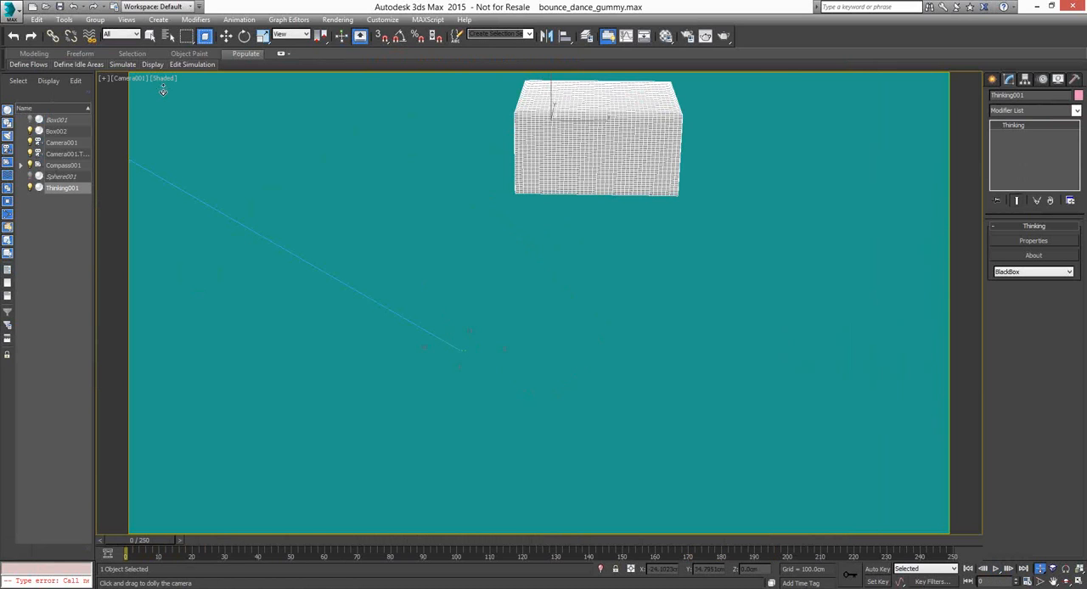
Open contactPoints_procedural.max from the thinkingParticles6 scenes folder and fit more of the connected spheres in view
{"action": "left_click", "coordinate": [45, 7]}
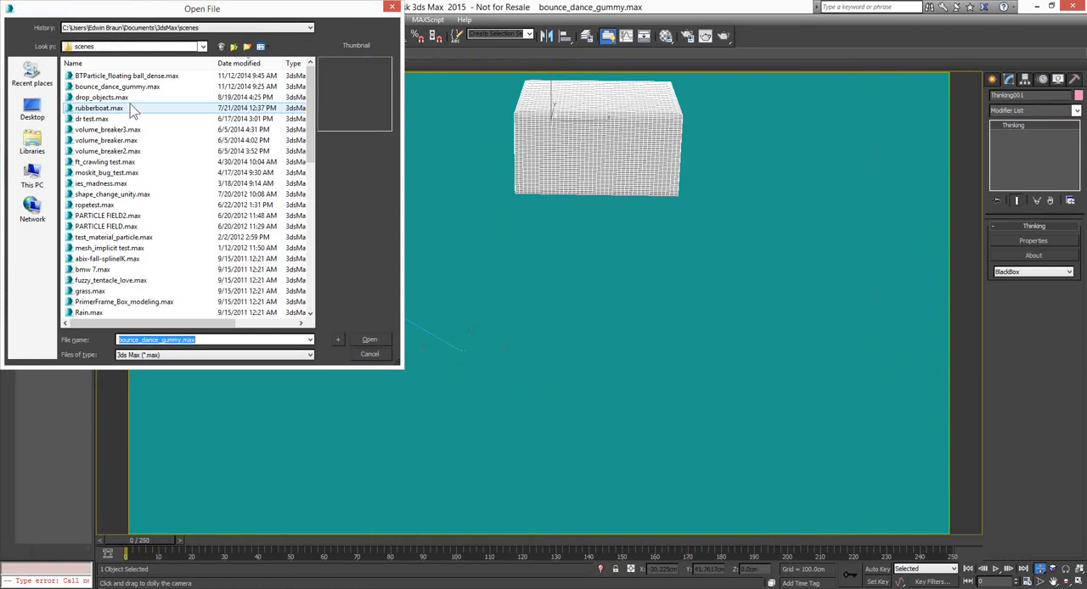
{"action": "left_click", "coordinate": [132, 108]}
{"action": "left_click", "coordinate": [213, 27]}
{"action": "left_click", "coordinate": [213, 45]}
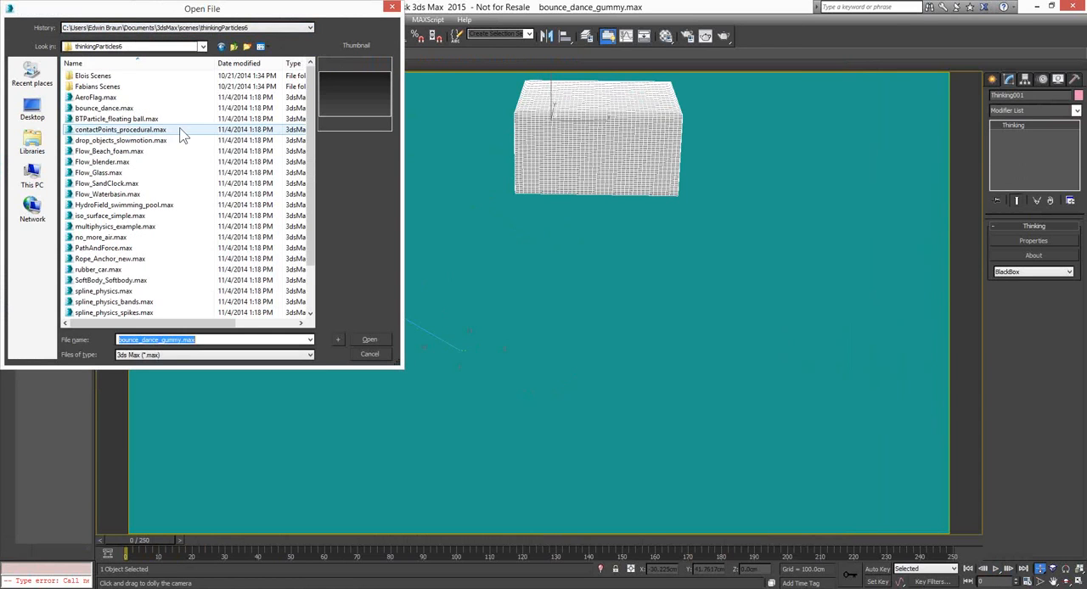
{"action": "left_click", "coordinate": [208, 130]}
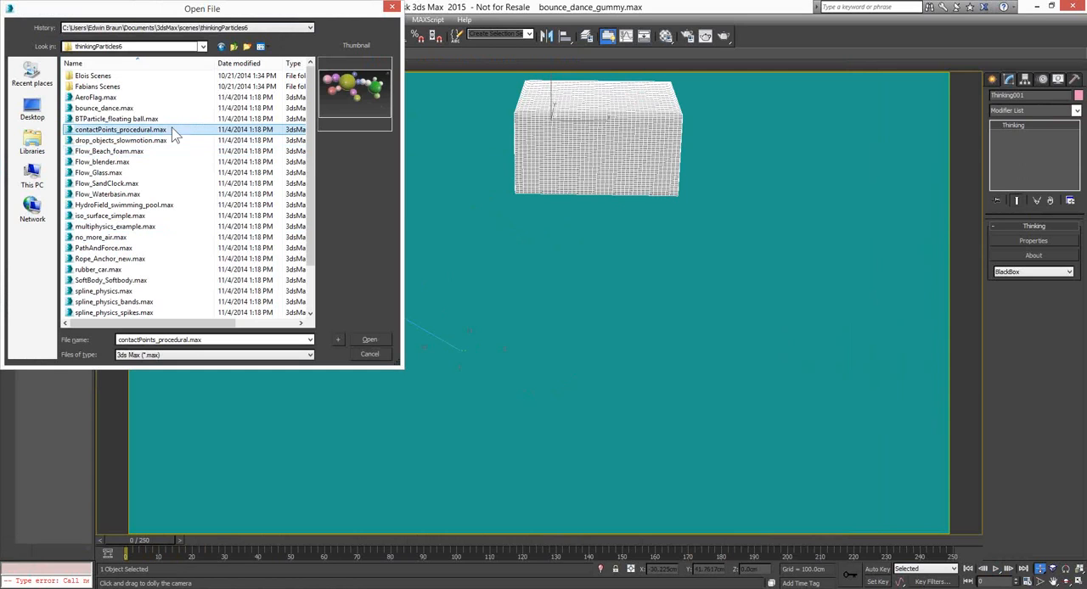
{"action": "left_click", "coordinate": [371, 340]}
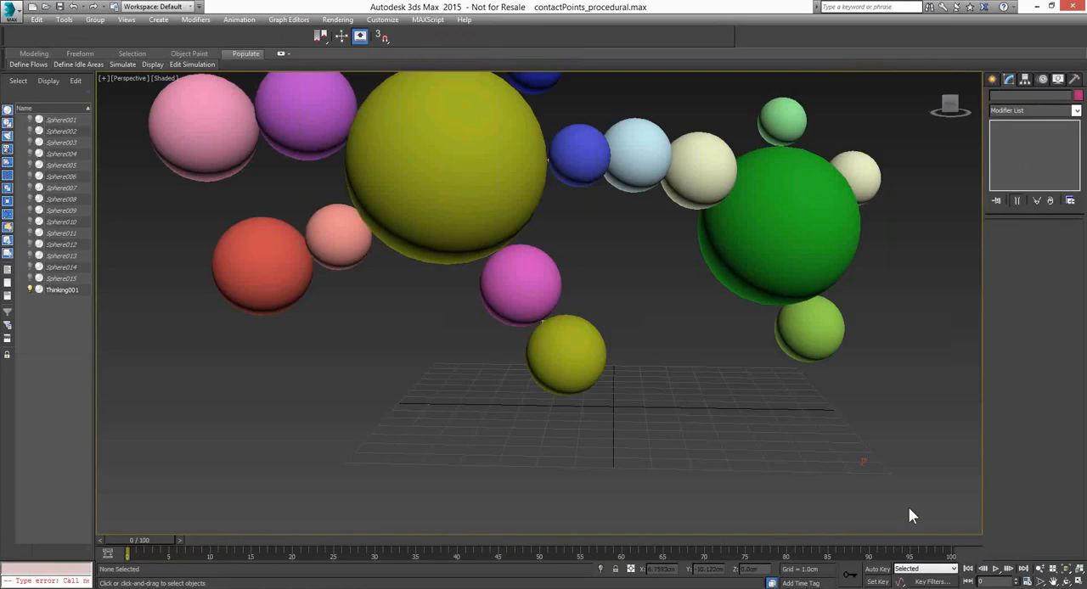
{"action": "scroll", "coordinate": [558, 246], "scroll_direction": "down", "scroll_amount": 2}
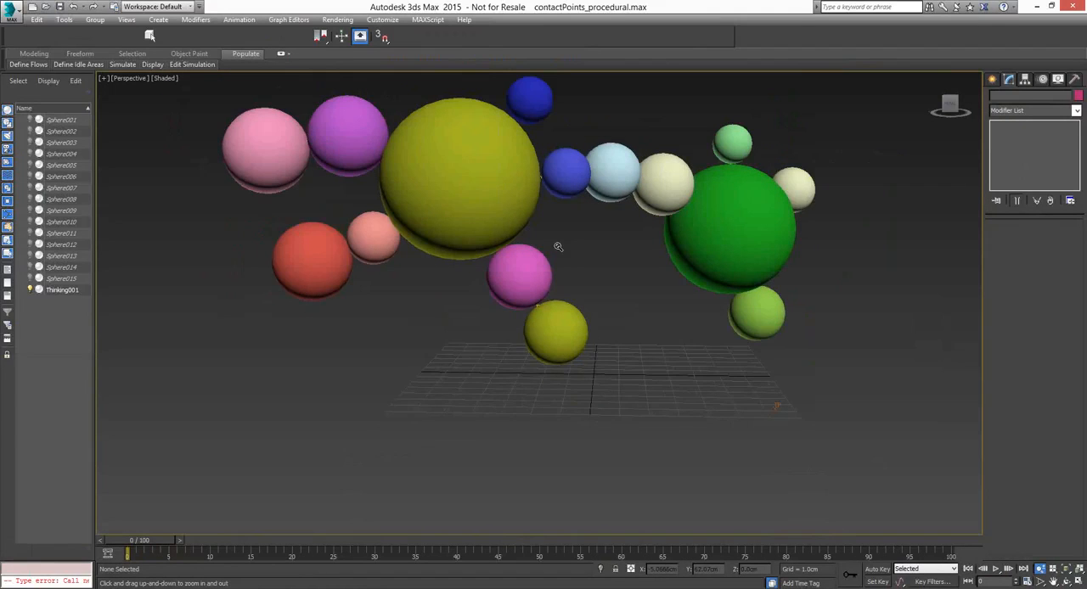
Play the connected-spheres simulation to about frame 44, return to frame 0 and play it again
{"action": "middle_click_drag", "start_coordinate": [581, 262], "coordinate": [572, 283]}
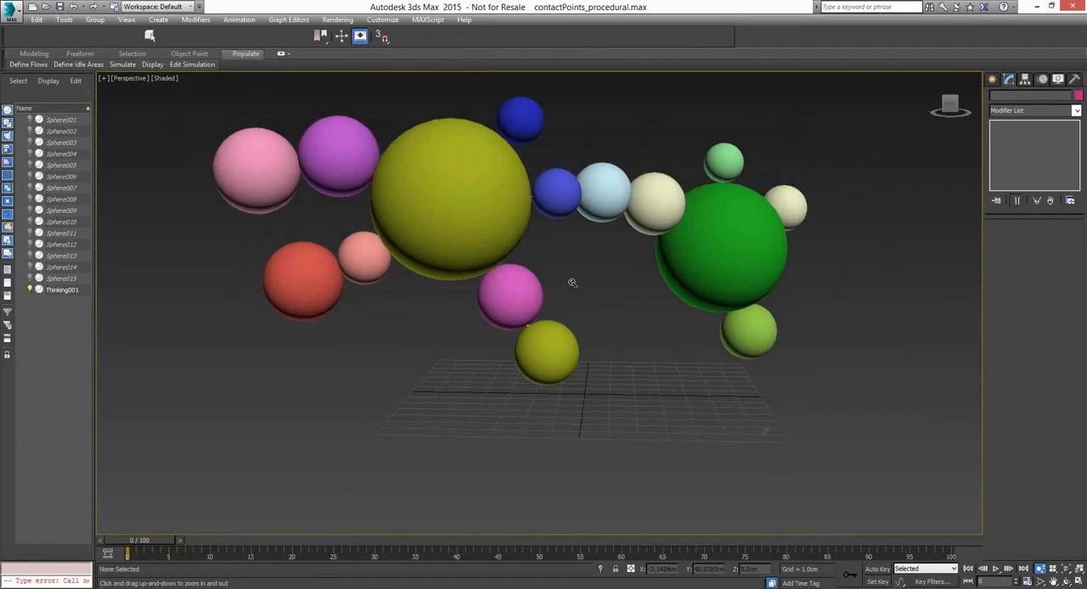
{"action": "left_click", "coordinate": [996, 573]}
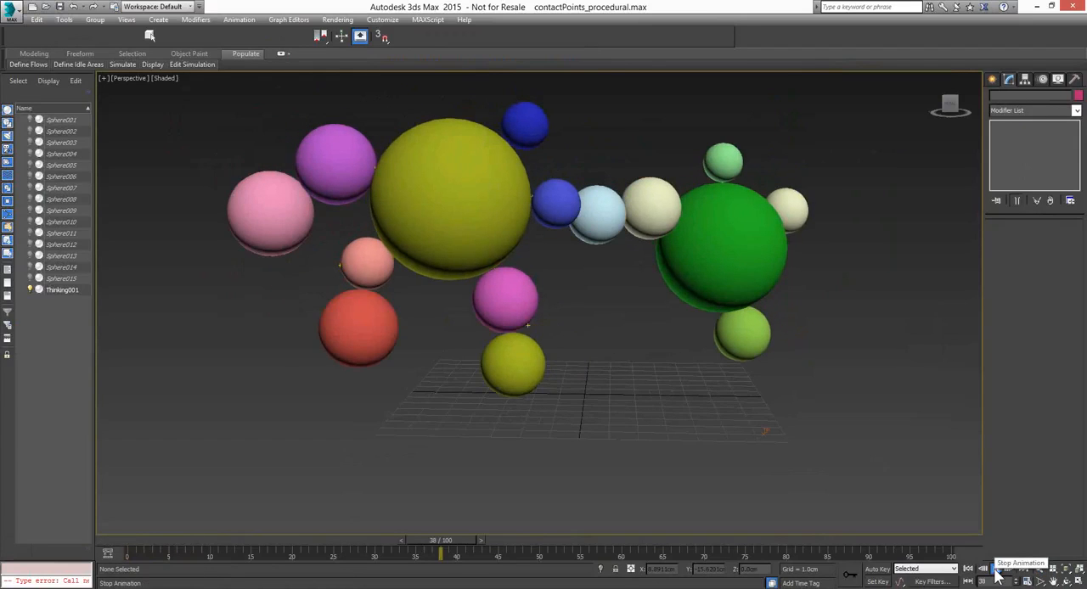
{"action": "left_click", "coordinate": [998, 573]}
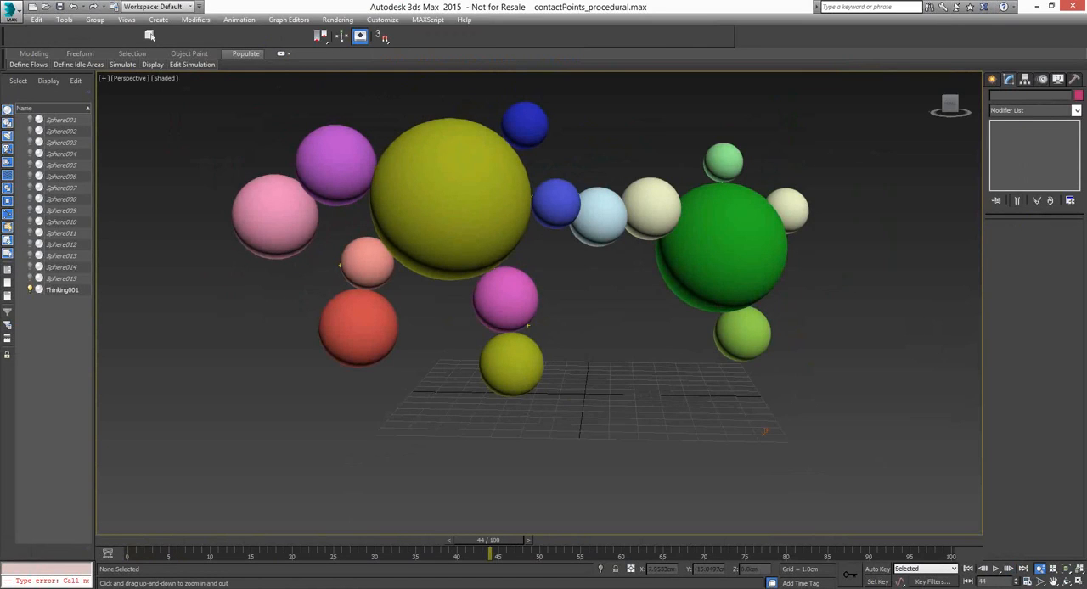
{"action": "left_click", "coordinate": [968, 570]}
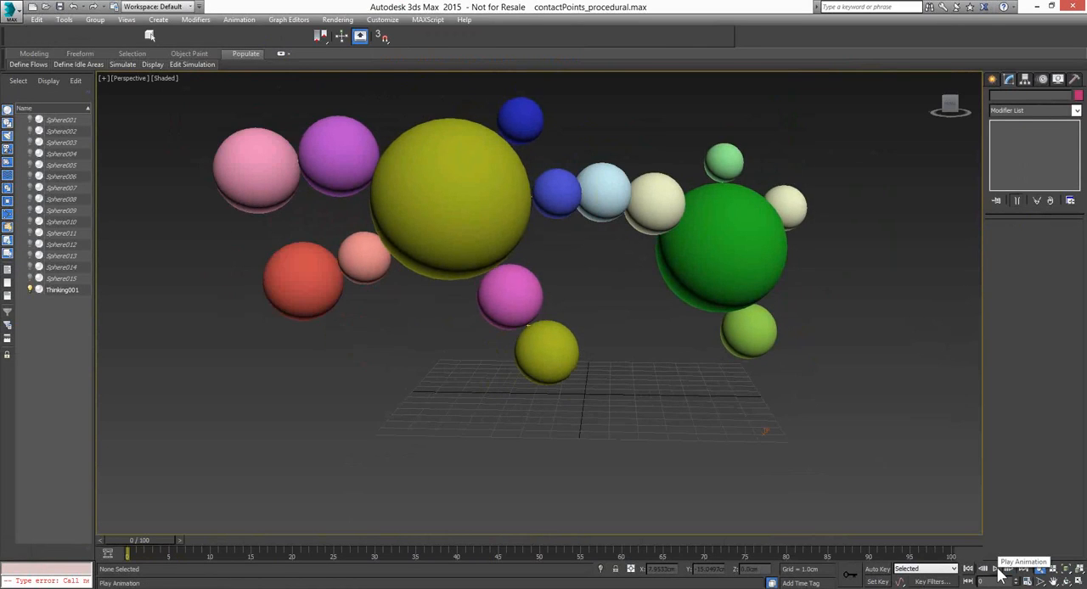
{"action": "left_click", "coordinate": [997, 570]}
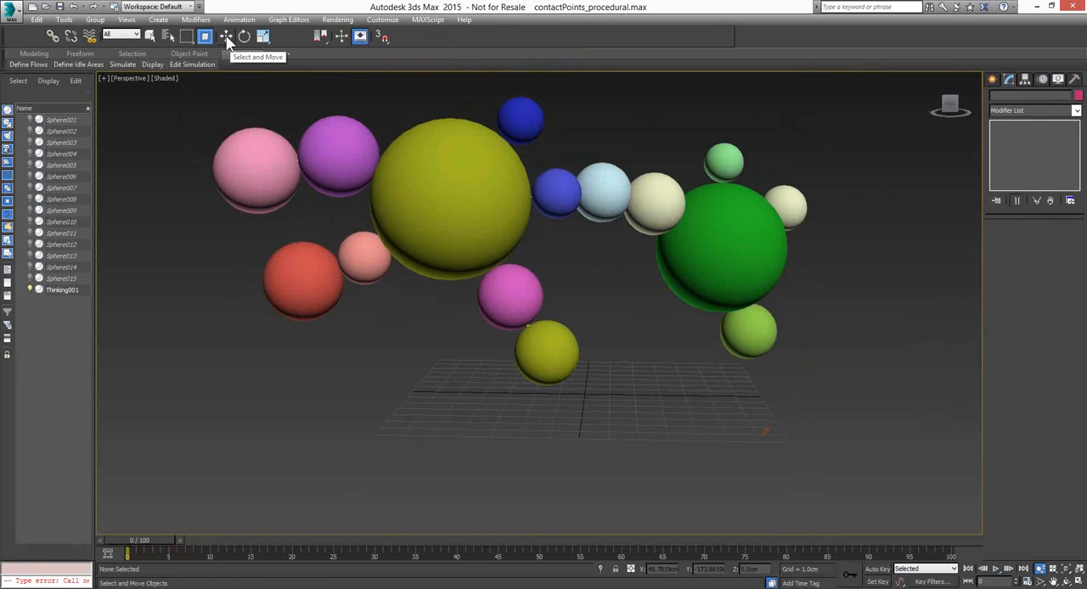
Select the Thinking001 particle system, open its dynamics editor and display the create links dynamic set
{"action": "left_click", "coordinate": [227, 36]}
{"action": "left_click", "coordinate": [428, 177]}
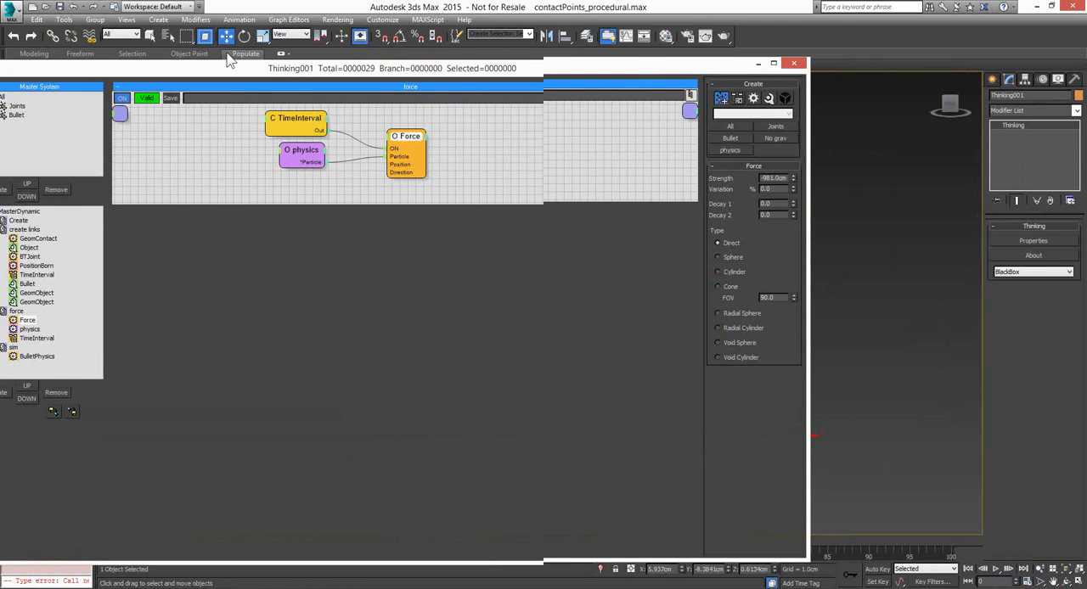
{"action": "left_click_drag", "start_coordinate": [227, 53], "coordinate": [350, 51]}
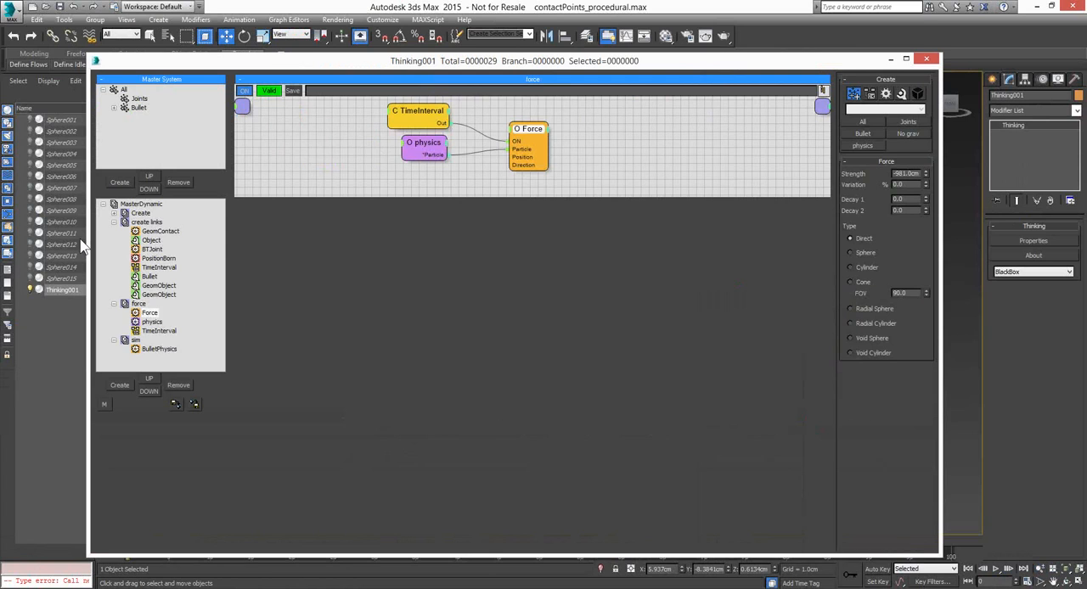
{"action": "double_click", "coordinate": [146, 222]}
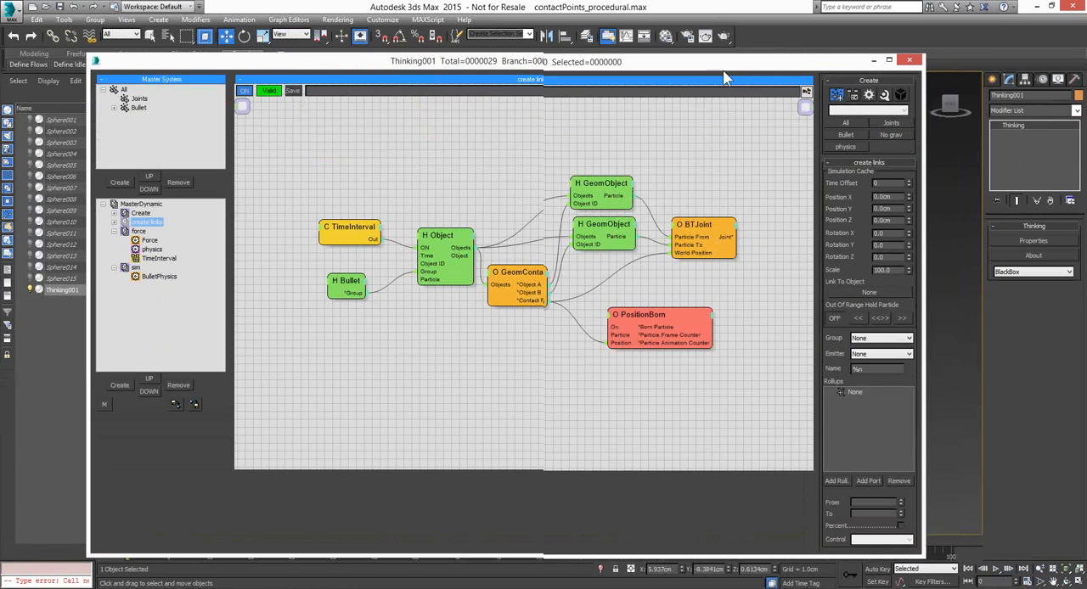
Scrub the animation back through the early frames from frame 9 to frame 0 to examine the falling spheres
{"action": "left_click", "coordinate": [968, 568]}
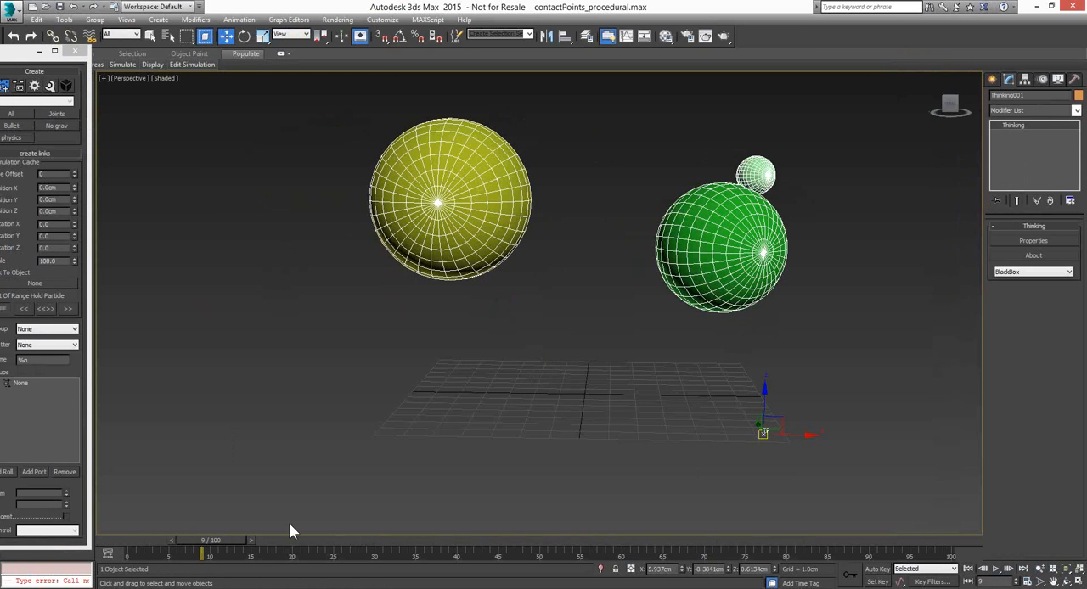
{"action": "left_click_drag", "start_coordinate": [221, 540], "coordinate": [180, 540]}
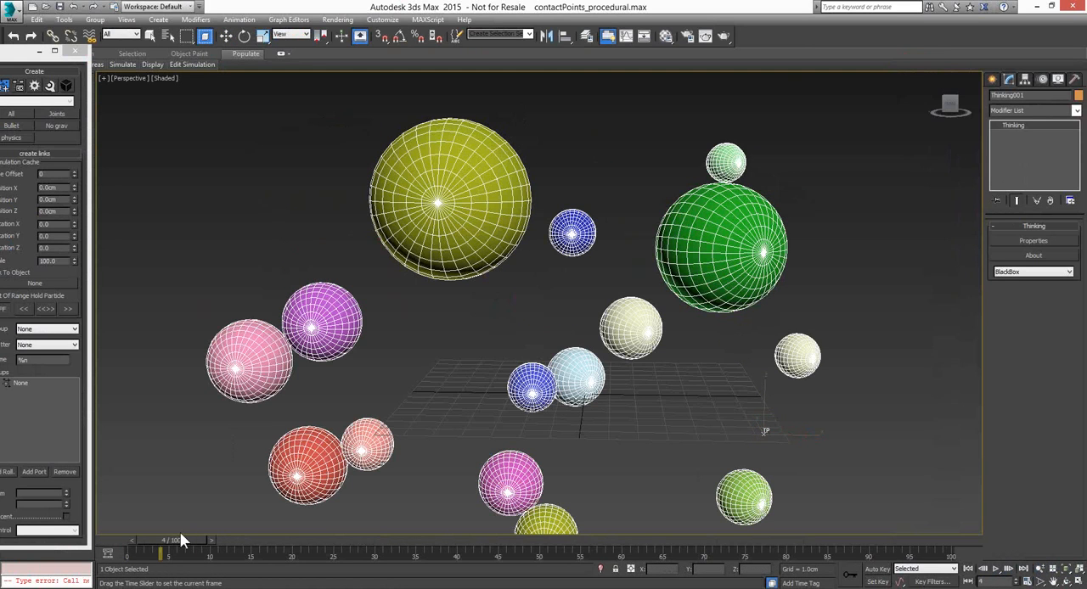
{"action": "left_click_drag", "start_coordinate": [179, 533], "coordinate": [155, 532]}
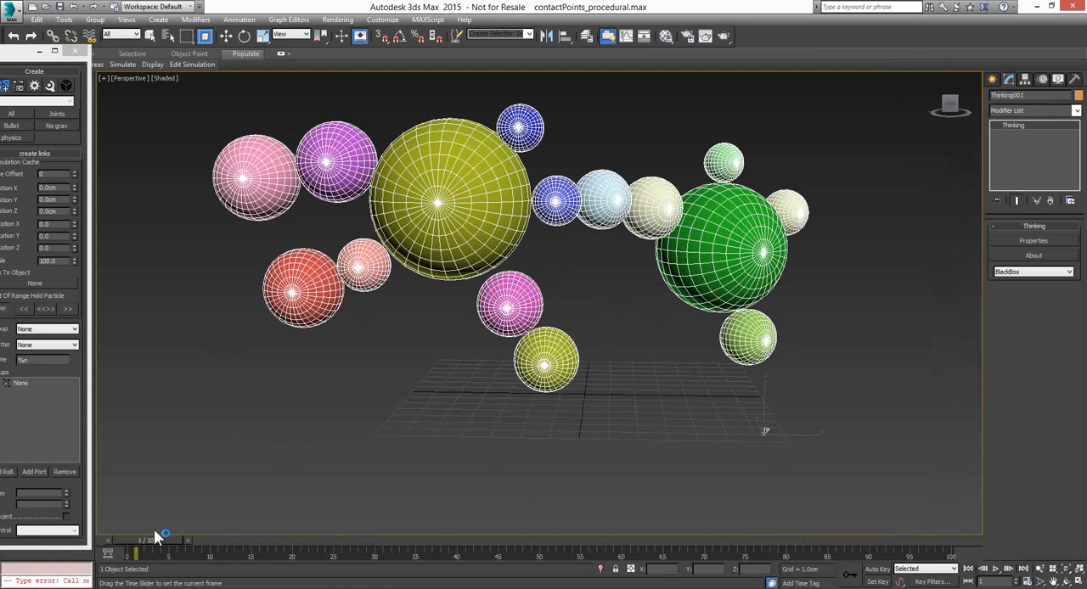
{"action": "left_click_drag", "start_coordinate": [154, 529], "coordinate": [144, 531]}
{"action": "key", "text": "w"}
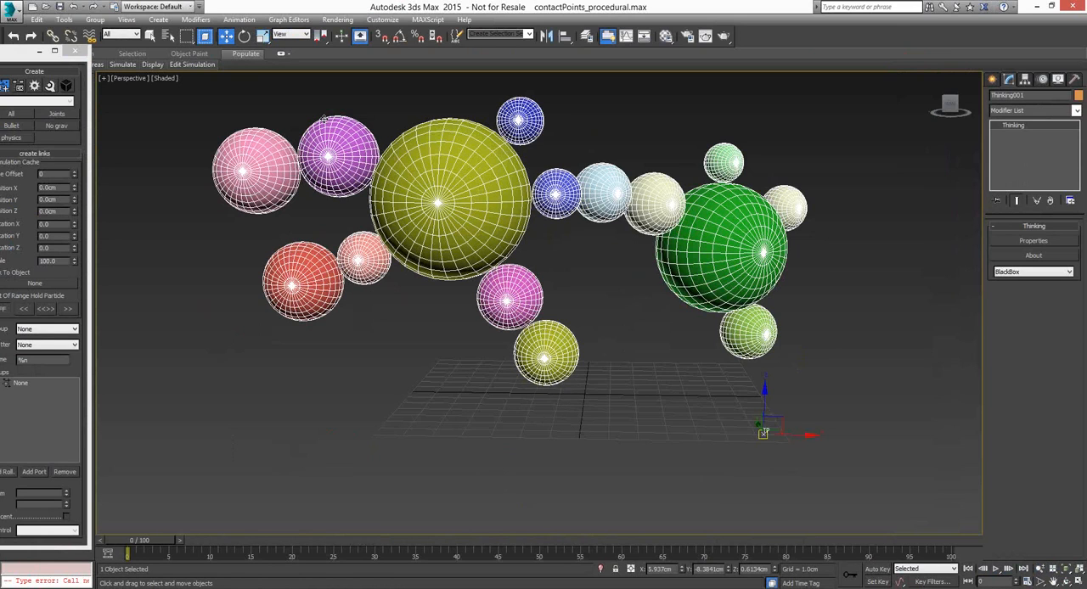
Bring the create links graph back into view and show the settings of its Bullet and GeomContact nodes
{"action": "left_click_drag", "start_coordinate": [4, 51], "coordinate": [7, 51]}
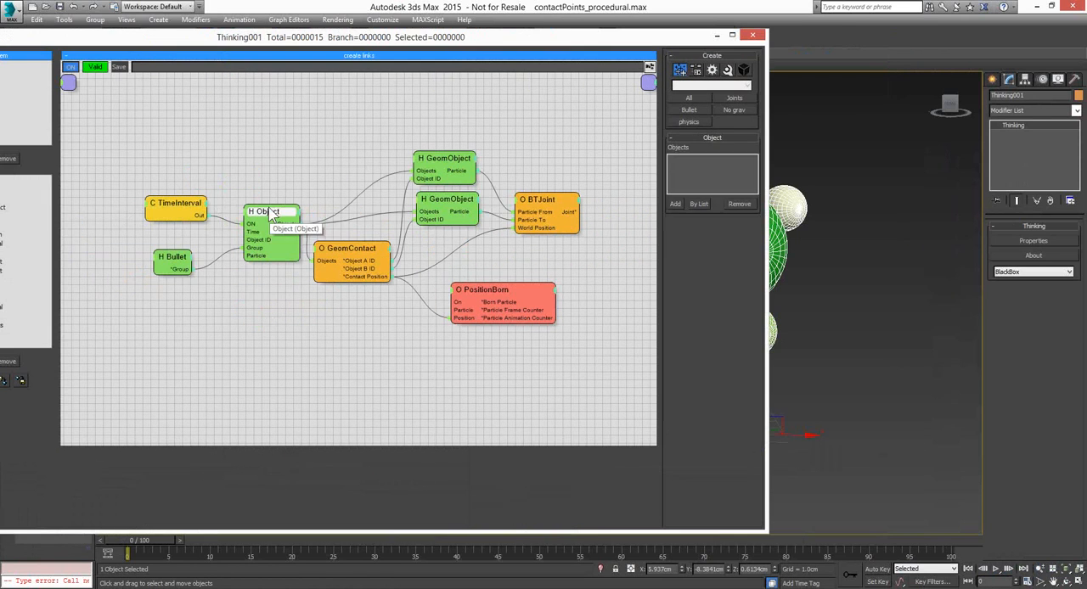
{"action": "left_click", "coordinate": [176, 263]}
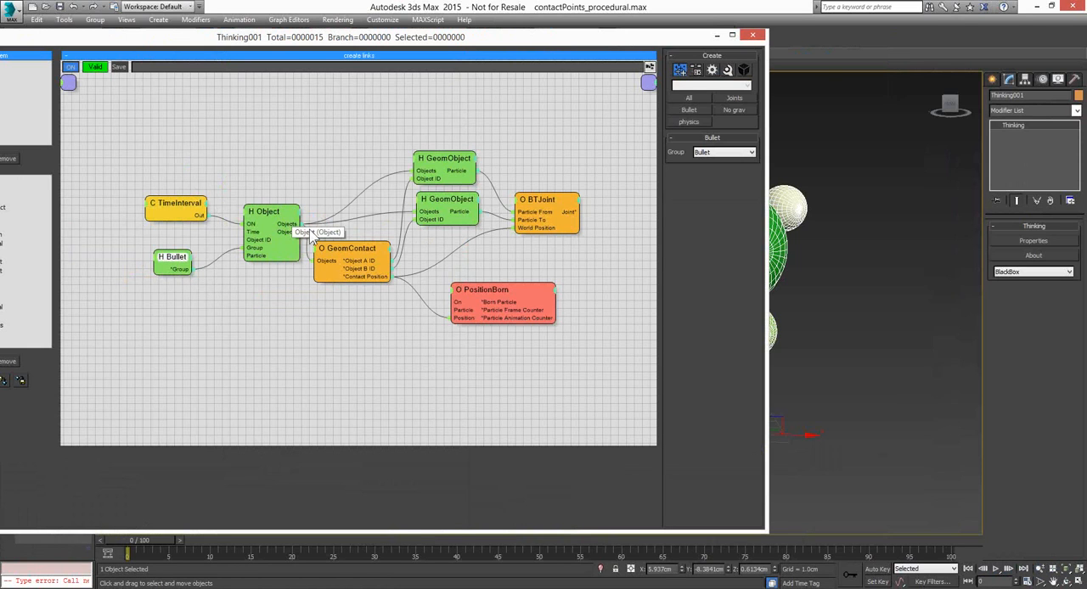
{"action": "left_click", "coordinate": [350, 255]}
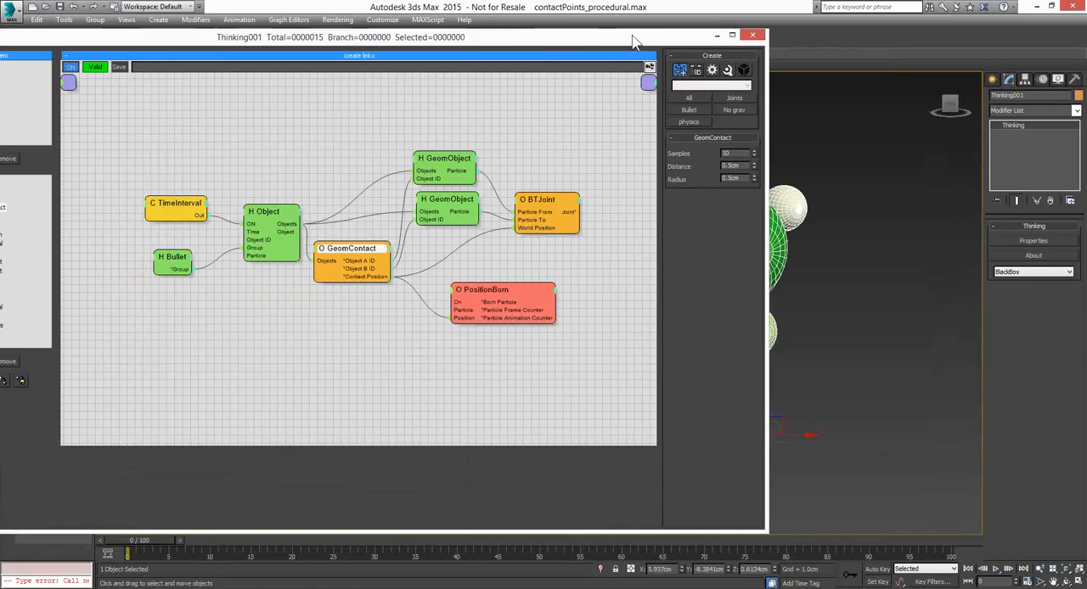
Compare the BTJoint and GeomContact node settings and shift the BTJoint node slightly away from the GeomObject nodes
{"action": "left_click_drag", "start_coordinate": [633, 42], "coordinate": [525, 49]}
{"action": "left_click", "coordinate": [430, 212]}
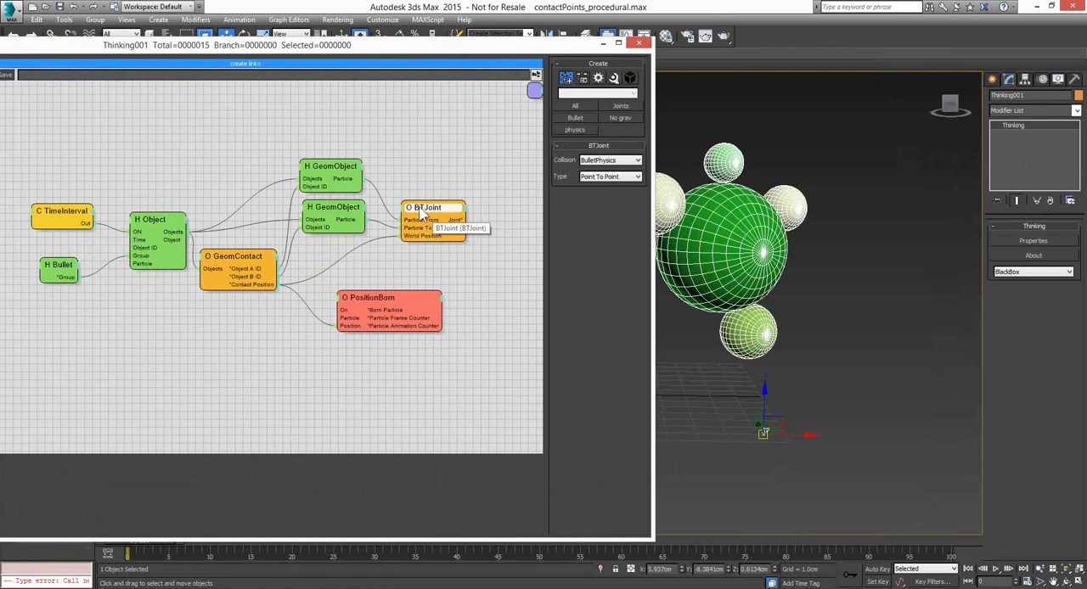
{"action": "left_click_drag", "start_coordinate": [430, 216], "coordinate": [443, 222]}
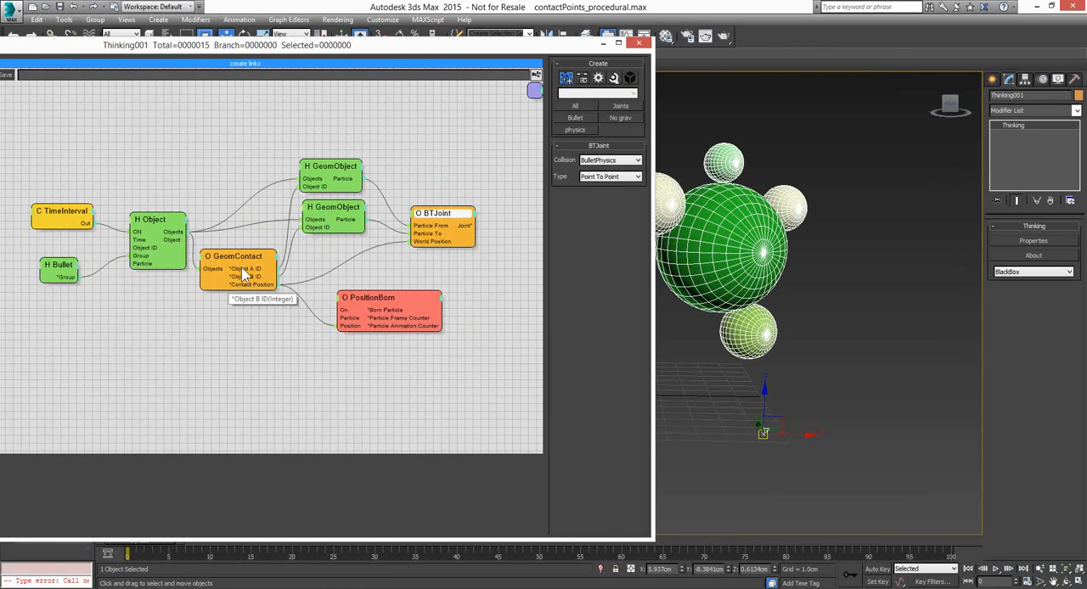
{"action": "left_click", "coordinate": [259, 285]}
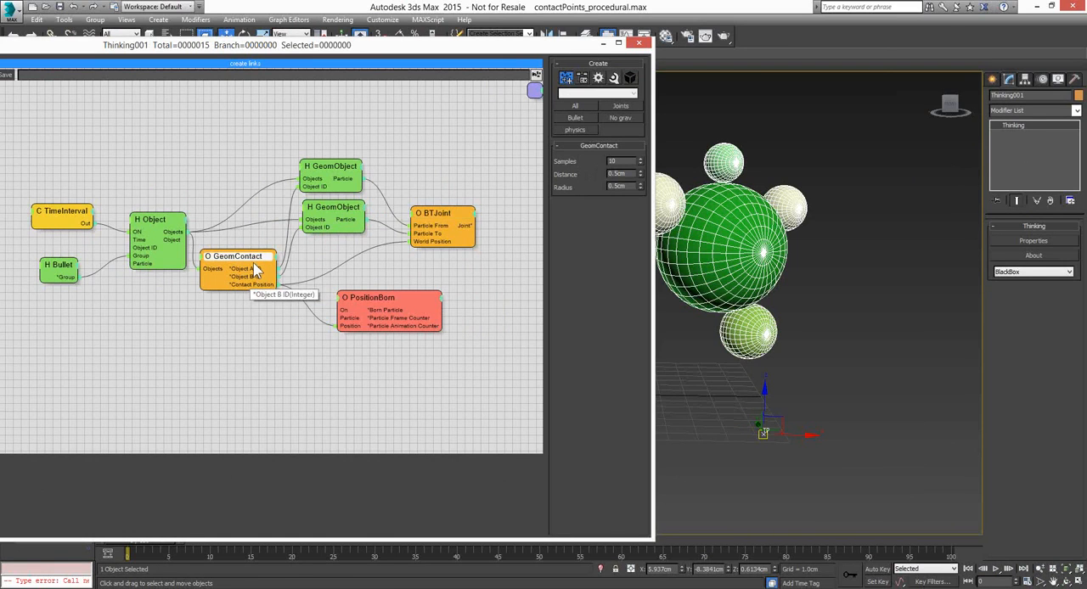
{"action": "left_click_drag", "start_coordinate": [451, 226], "coordinate": [458, 218]}
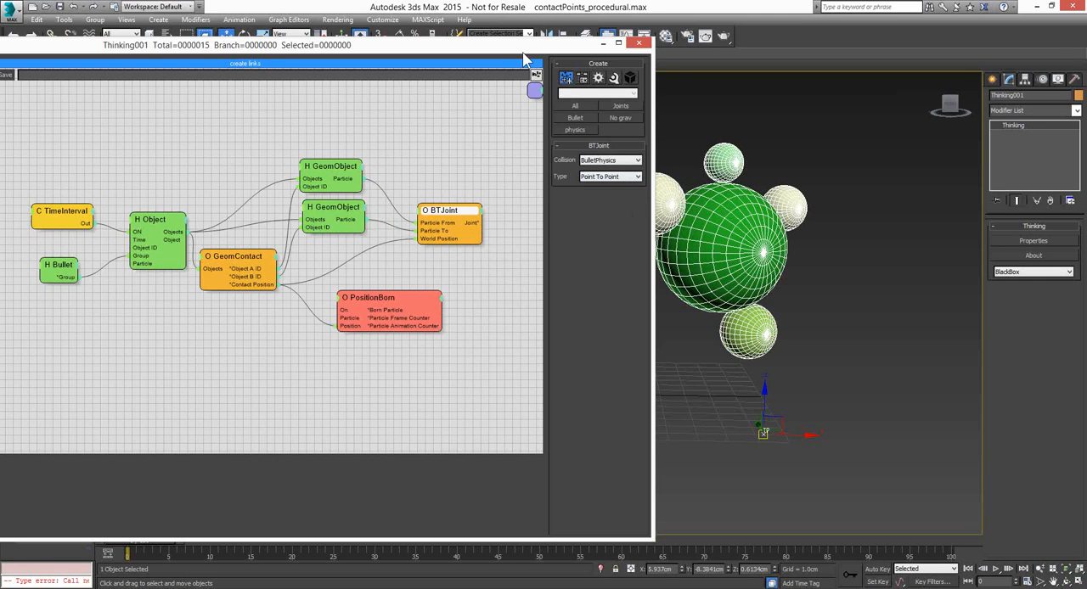
Reposition the editor to show the whole create links graph and review the GeomContact and BTJoint settings again
{"action": "left_click_drag", "start_coordinate": [524, 61], "coordinate": [566, 65]}
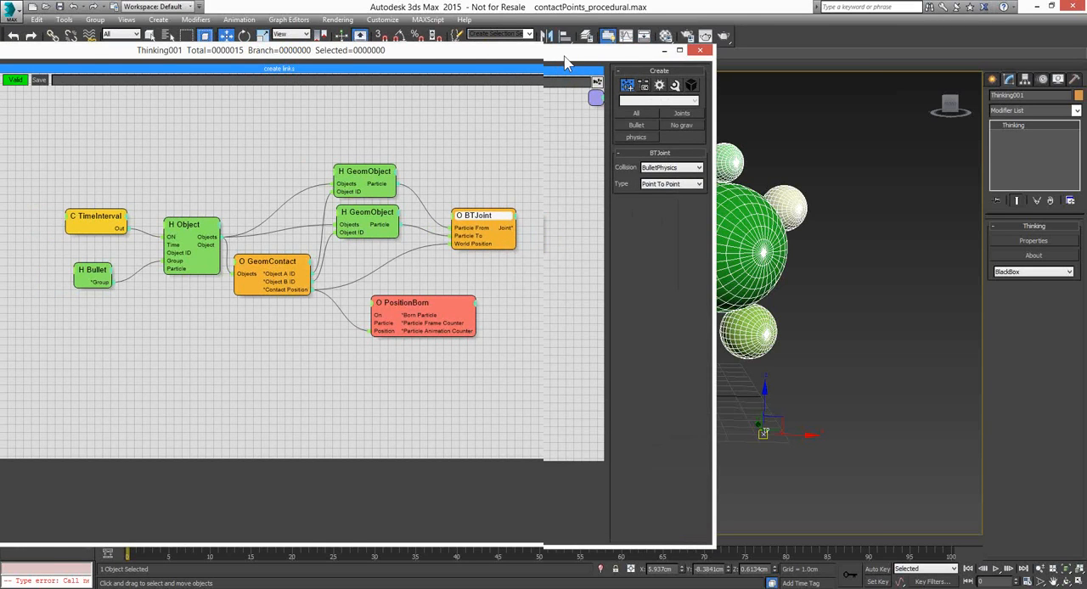
{"action": "left_click_drag", "start_coordinate": [567, 62], "coordinate": [703, 56]}
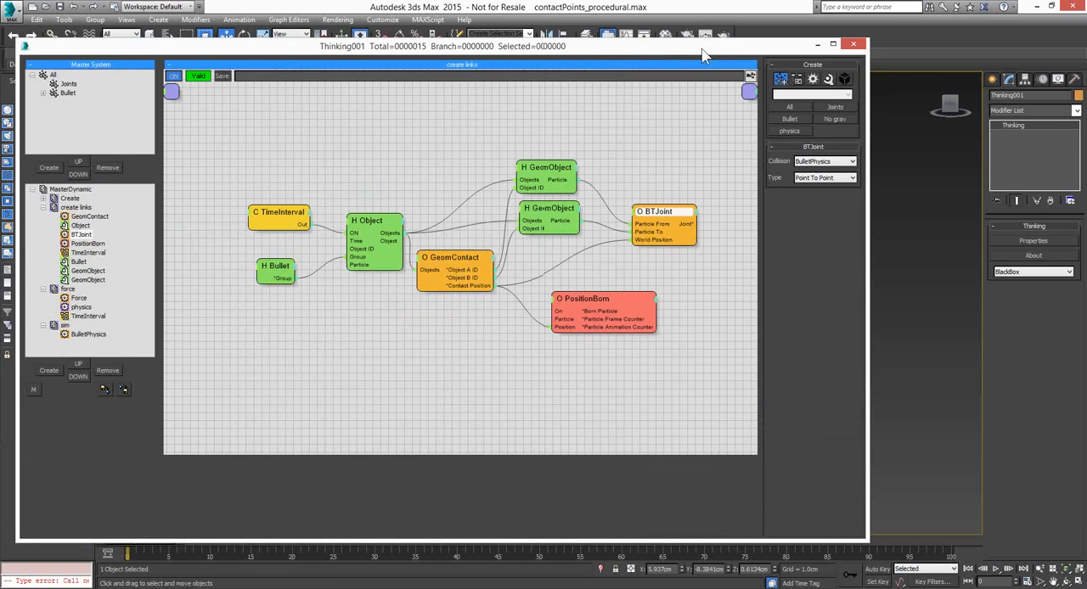
{"action": "left_click_drag", "start_coordinate": [703, 56], "coordinate": [699, 56]}
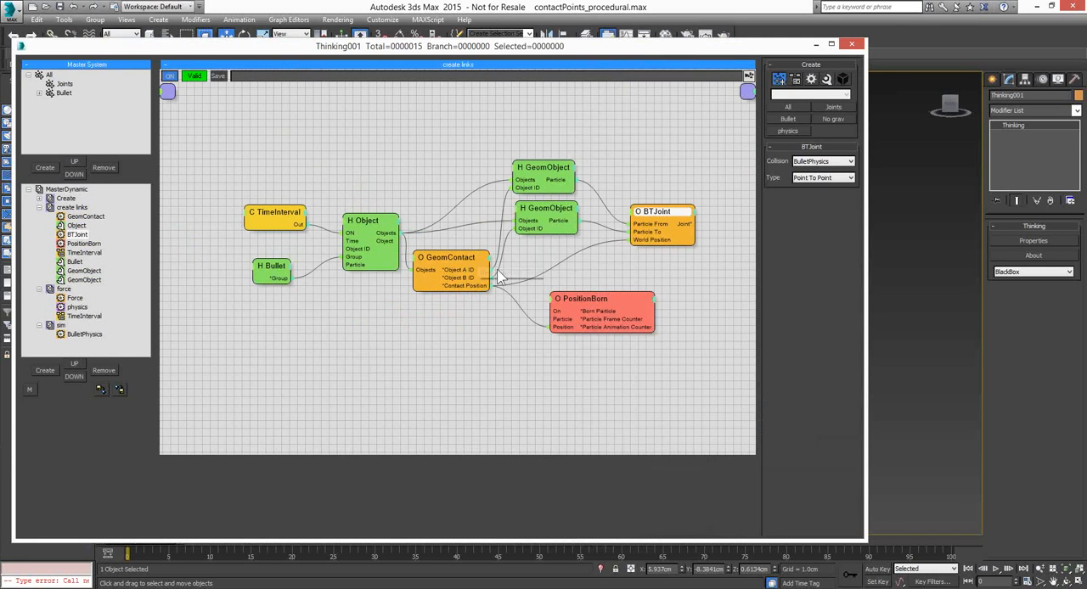
{"action": "left_click", "coordinate": [448, 257]}
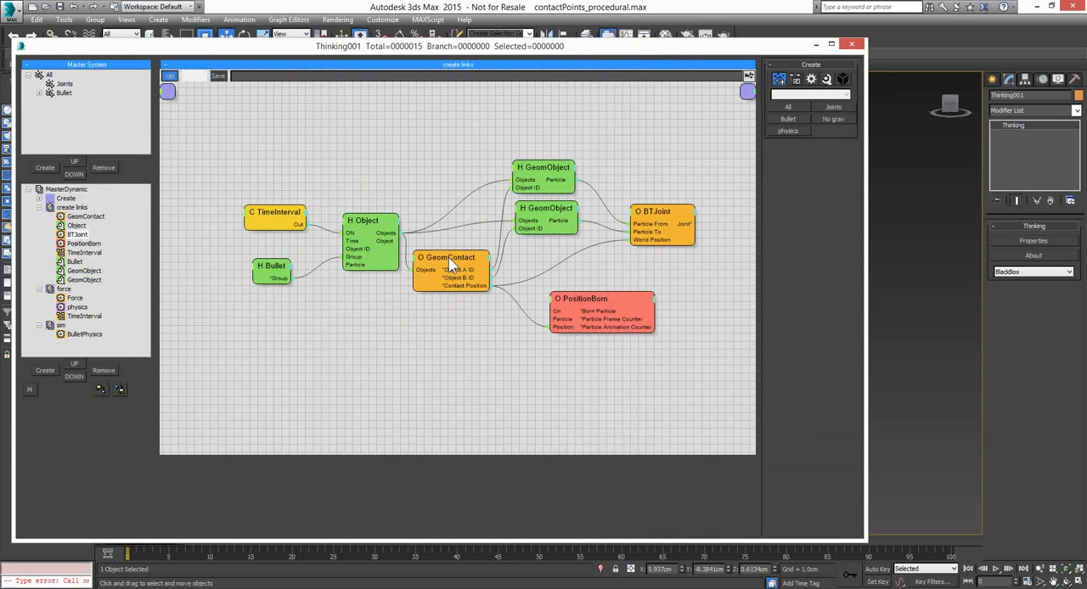
{"action": "left_click", "coordinate": [448, 258]}
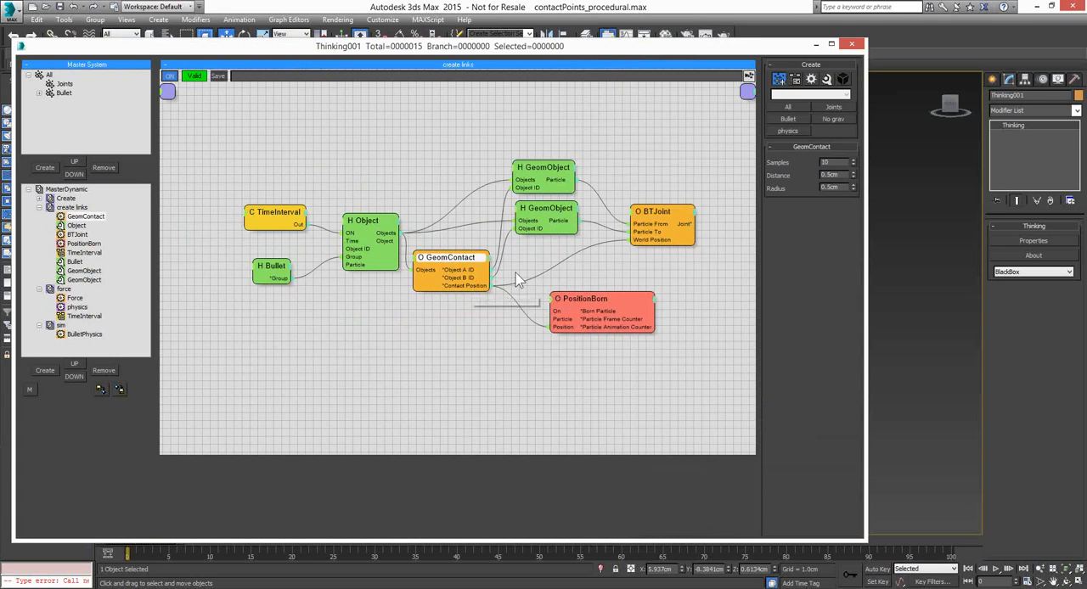
{"action": "left_click", "coordinate": [670, 208]}
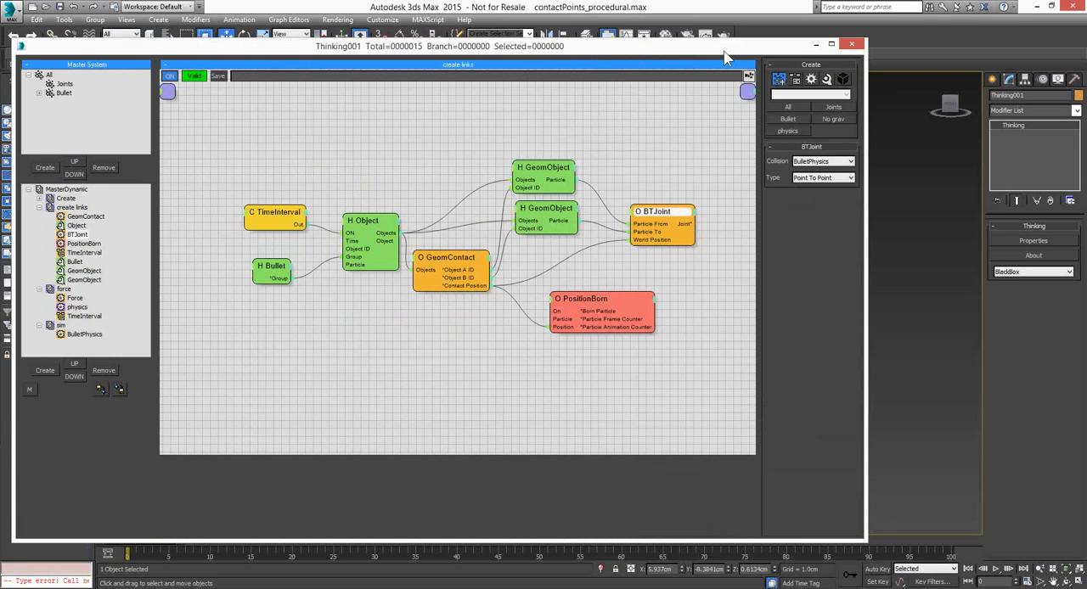
Move the editor clear of the spheres, play the jointed simulation briefly and rewind to frame 0
{"action": "left_click_drag", "start_coordinate": [724, 52], "coordinate": [721, 54]}
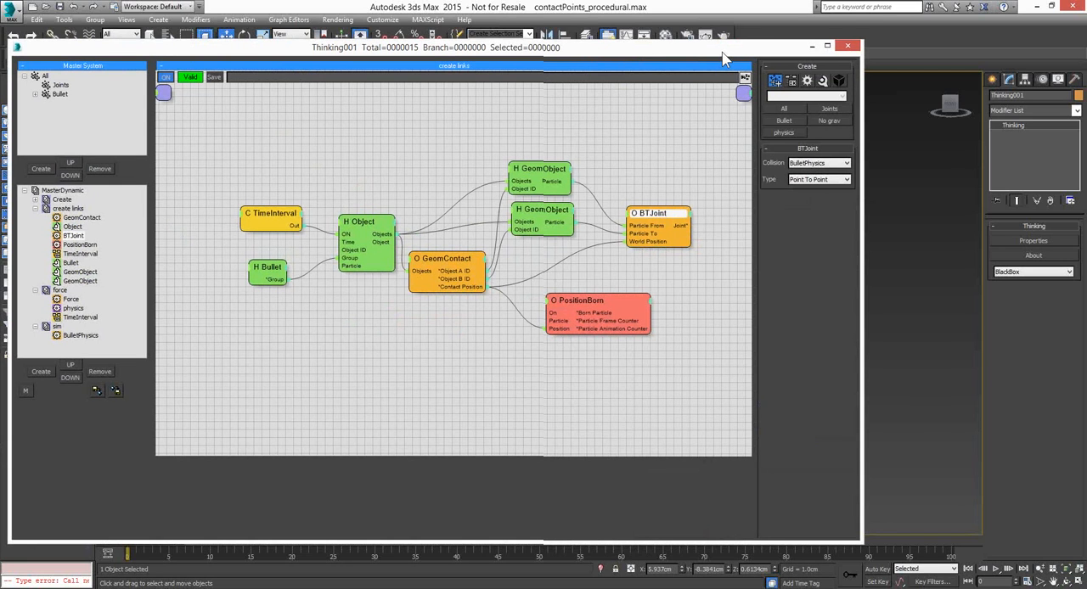
{"action": "left_click_drag", "start_coordinate": [723, 58], "coordinate": [156, 66]}
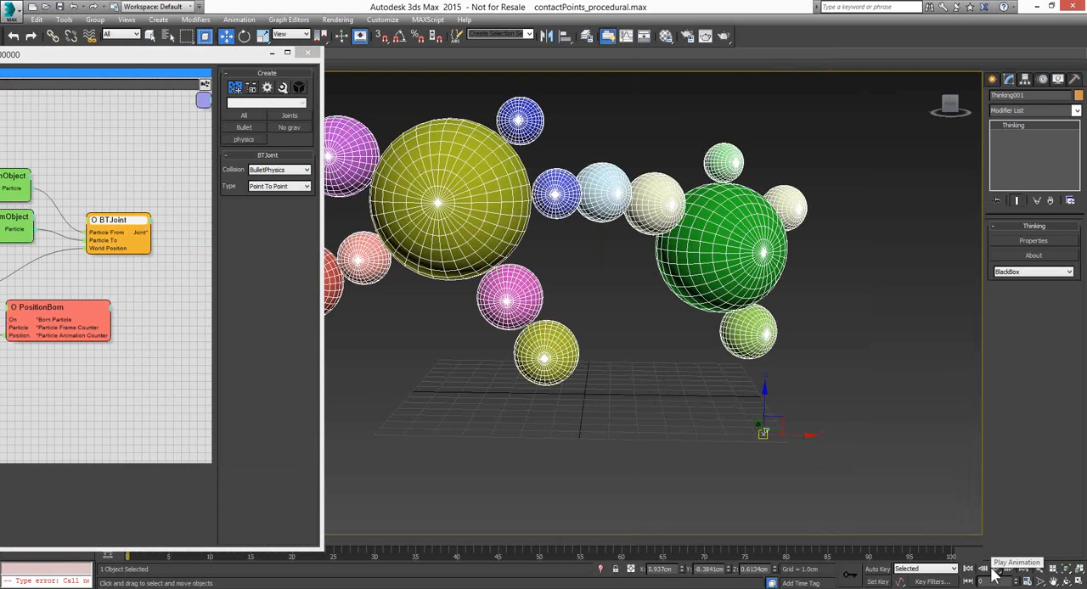
{"action": "left_click", "coordinate": [996, 571]}
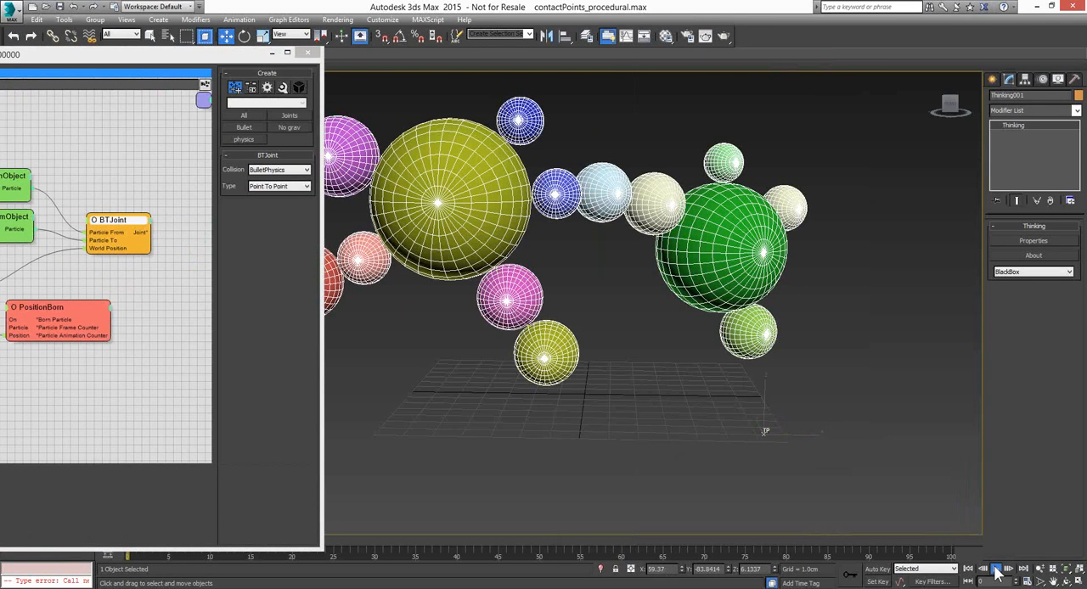
{"action": "left_click", "coordinate": [996, 571]}
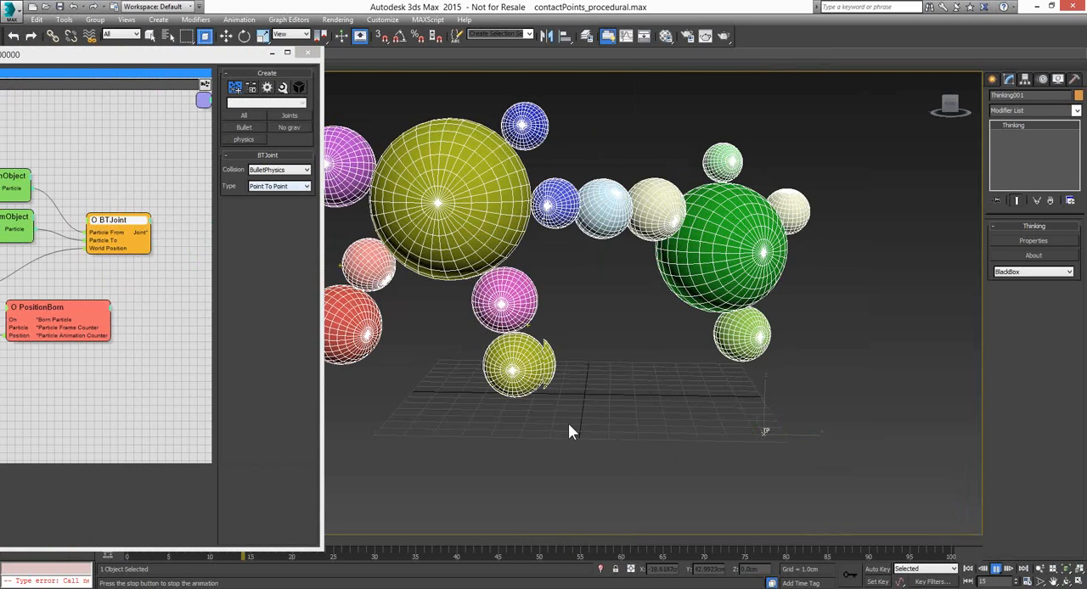
{"action": "key", "text": "Home"}
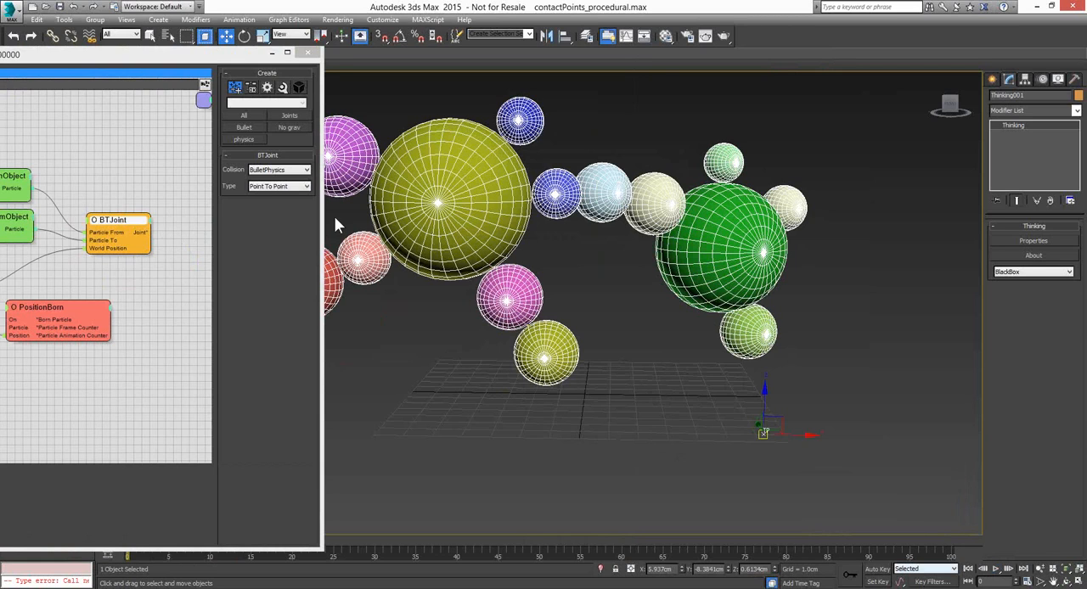
Show the joint types available for BTJoint, keep Point To Point and bring the full graph back into view
{"action": "left_click", "coordinate": [309, 187]}
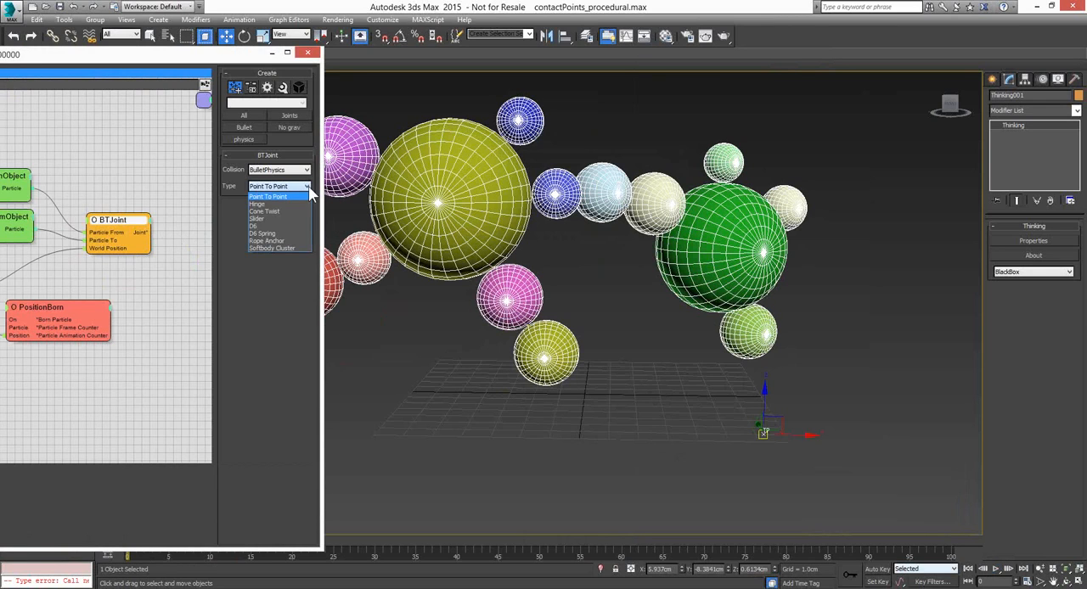
{"action": "left_click", "coordinate": [91, 57]}
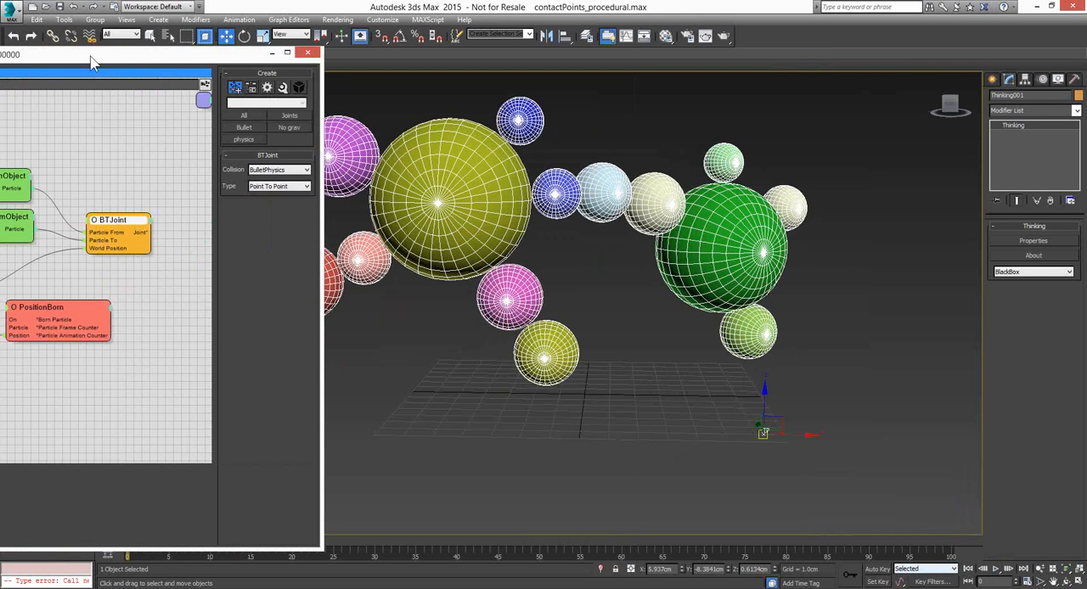
{"action": "left_click_drag", "start_coordinate": [91, 57], "coordinate": [677, 76]}
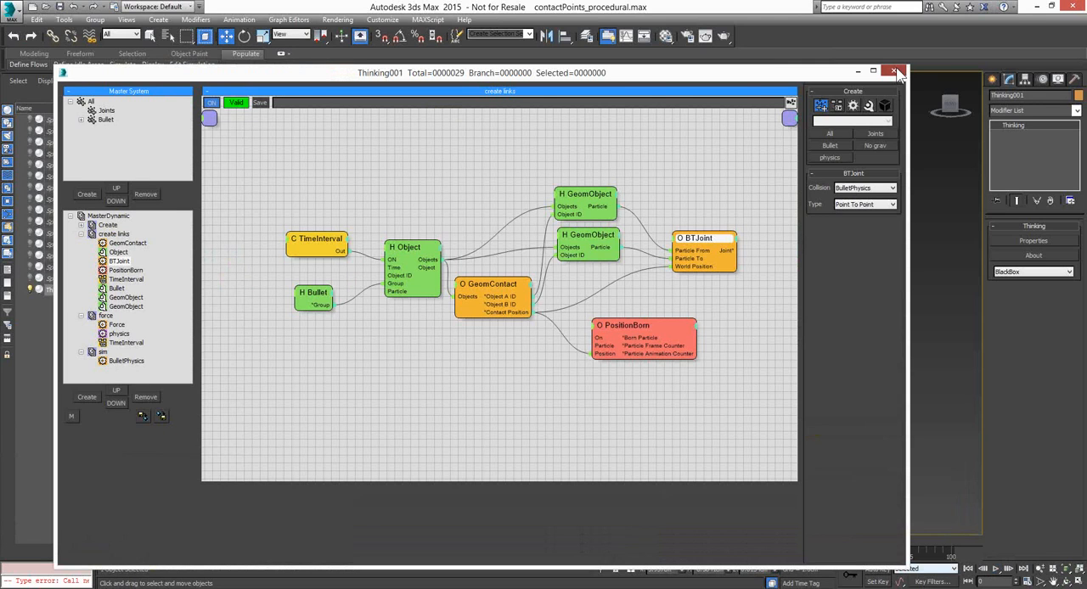
Close the particle editor and open the scene drop_objects_slowmotion.max, adopting the file's Gamma and LUT settings
{"action": "left_click", "coordinate": [894, 71]}
{"action": "left_click", "coordinate": [47, 6]}
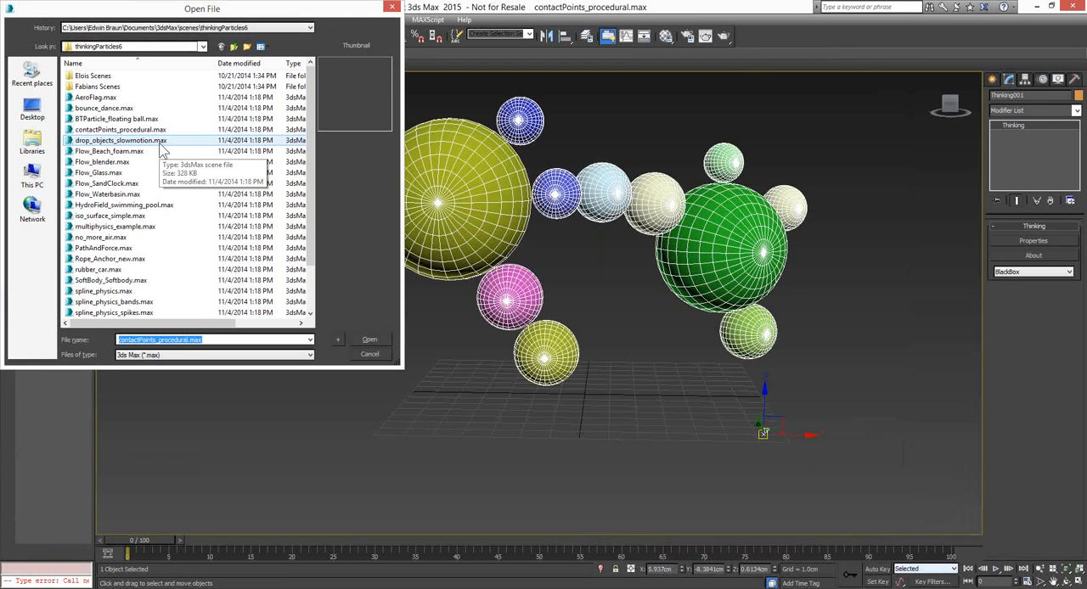
{"action": "double_click", "coordinate": [160, 141]}
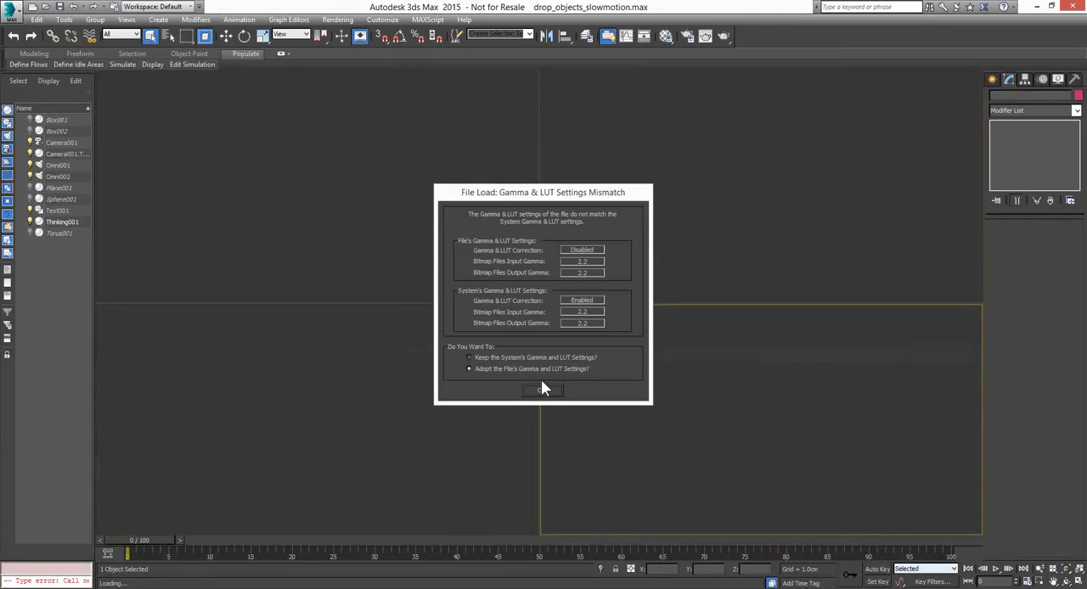
{"action": "left_click", "coordinate": [544, 390]}
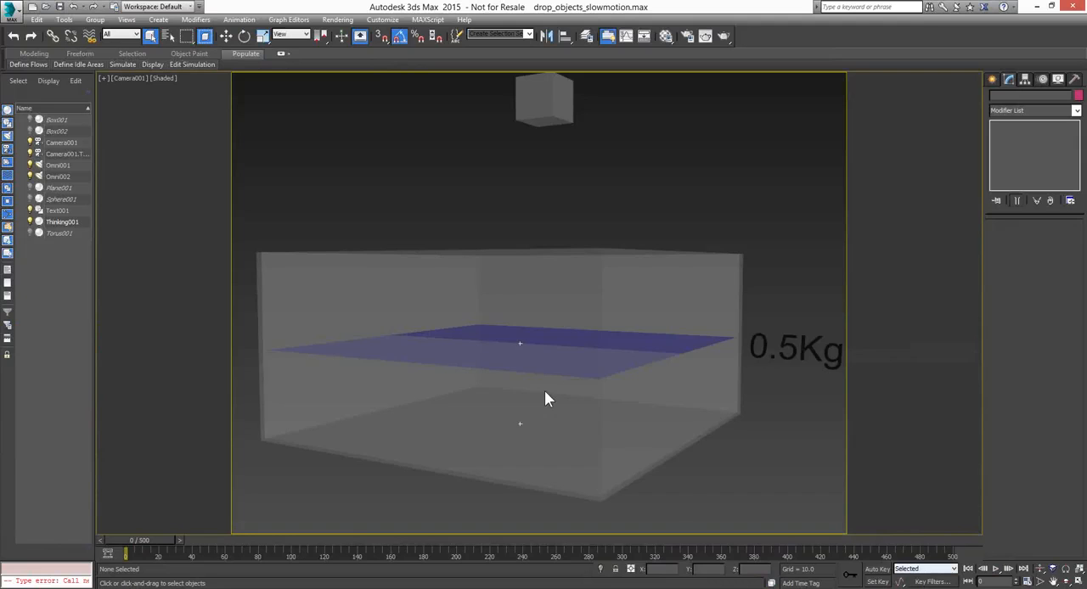
Orbit the camera to look down on the water container, play the box drop simulation and stop it near frame 399
{"action": "left_click", "coordinate": [1065, 582]}
{"action": "mouse_move", "coordinate": [524, 280]}
{"action": "left_mouse_down"}
{"action": "mouse_move", "coordinate": [536, 323]}
{"action": "mouse_move", "coordinate": [579, 341]}
{"action": "mouse_move", "coordinate": [533, 292]}
{"action": "left_mouse_up"}
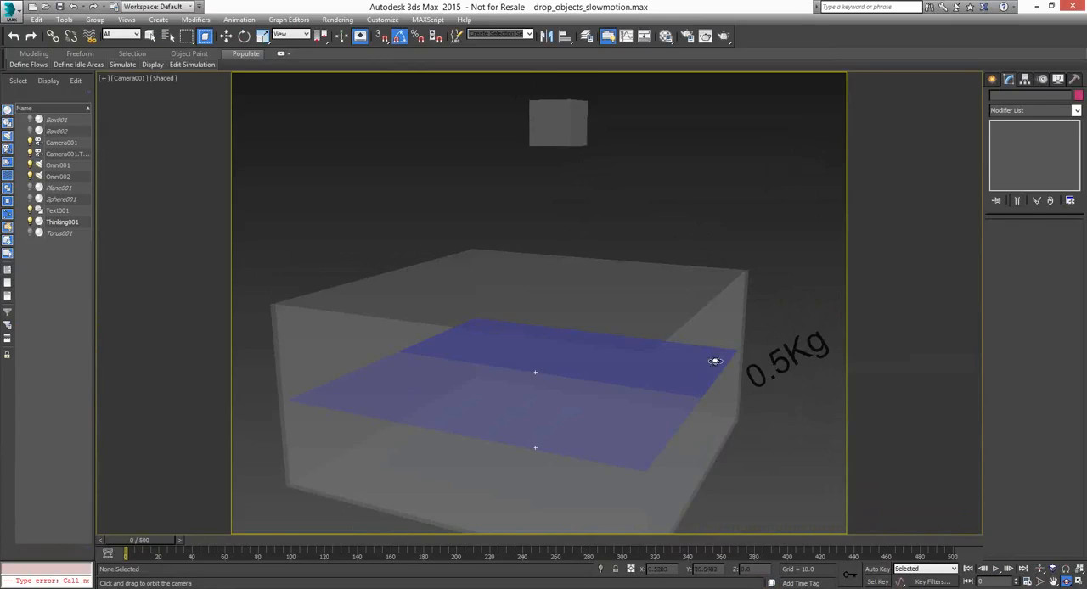
{"action": "left_click", "coordinate": [996, 570]}
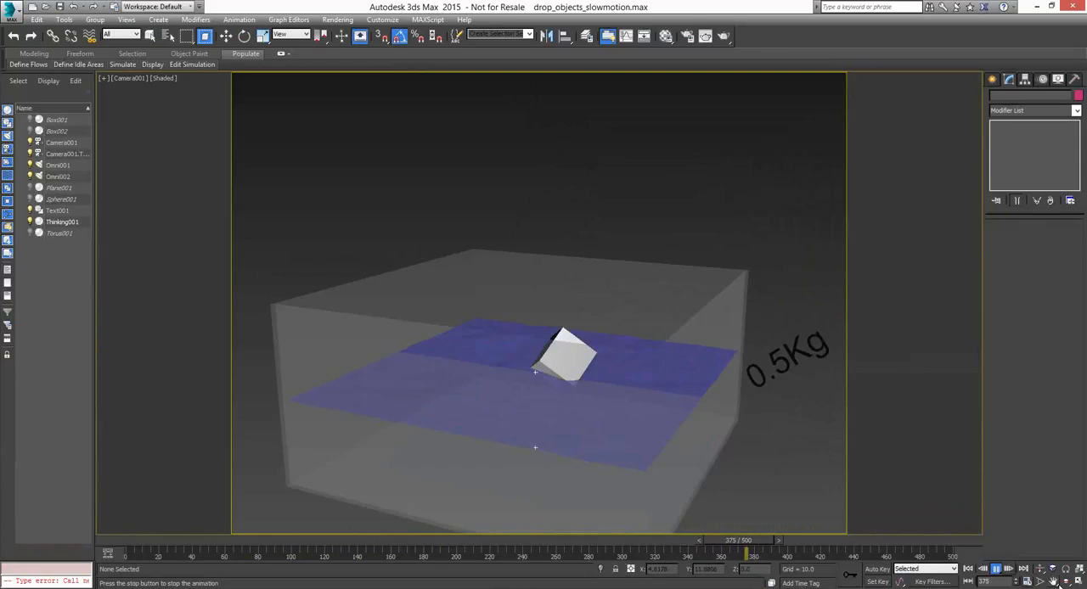
{"action": "left_click", "coordinate": [1055, 583]}
{"action": "key", "text": "w"}
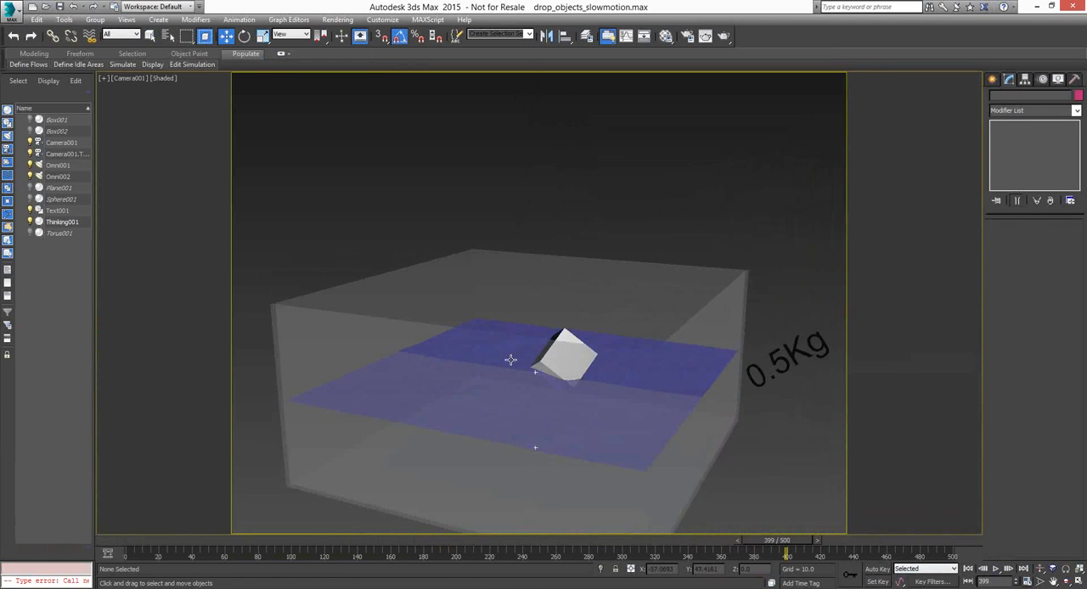
Select the Thinking001 system, open its editor and examine the Mass node and both ObjToParticle nodes in the Create set
{"action": "left_click", "coordinate": [510, 359]}
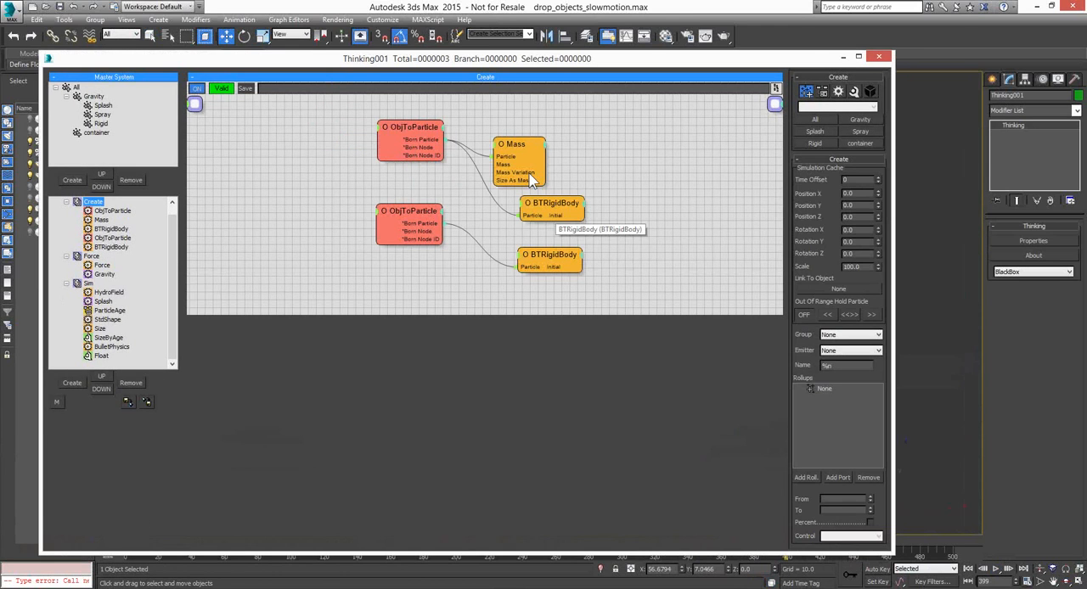
{"action": "left_click_drag", "start_coordinate": [530, 181], "coordinate": [550, 163]}
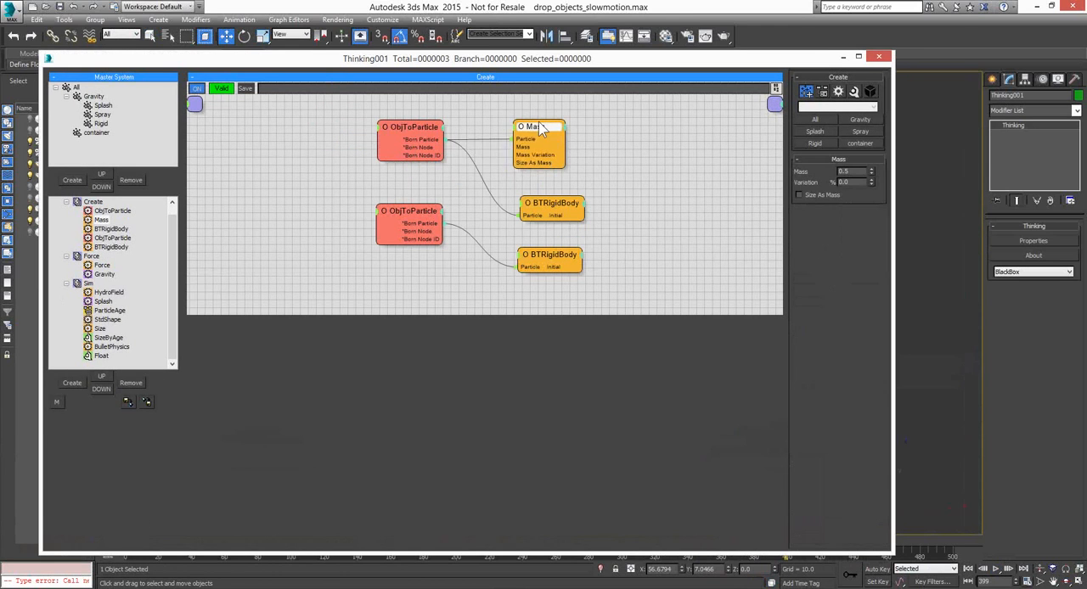
{"action": "left_click", "coordinate": [419, 130]}
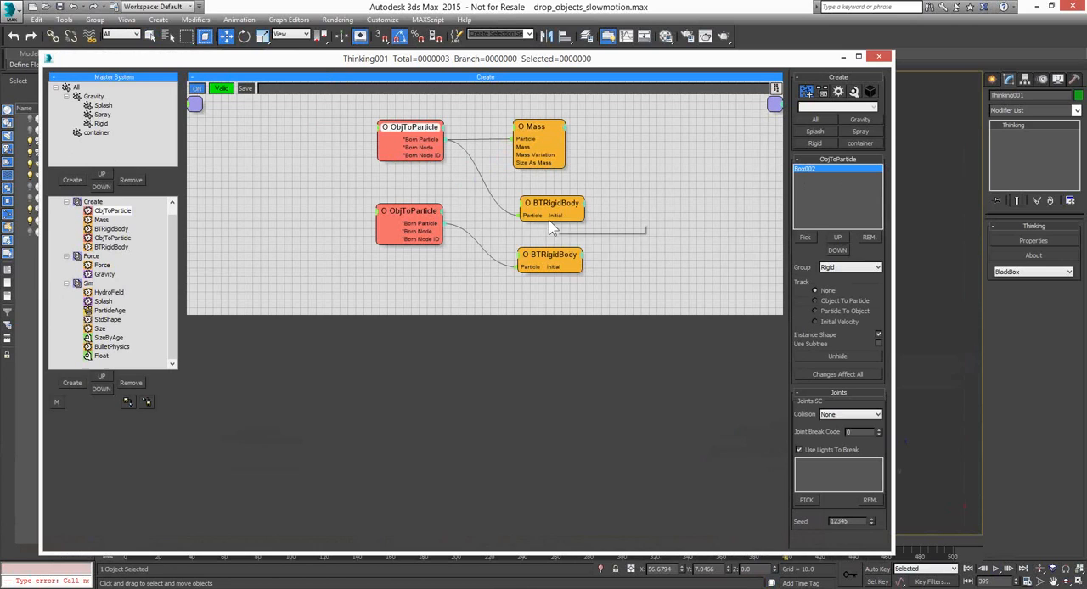
{"action": "left_click", "coordinate": [425, 213]}
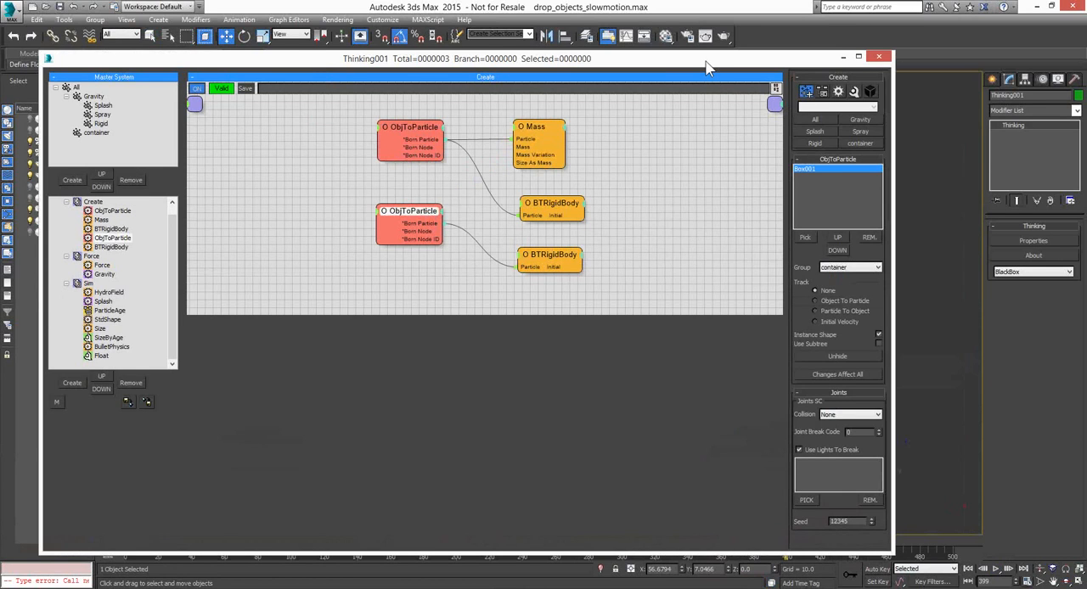
Move the editor aside to inspect the container and floating box, and bring the full Create graph back into view
{"action": "left_click_drag", "start_coordinate": [708, 68], "coordinate": [478, 68]}
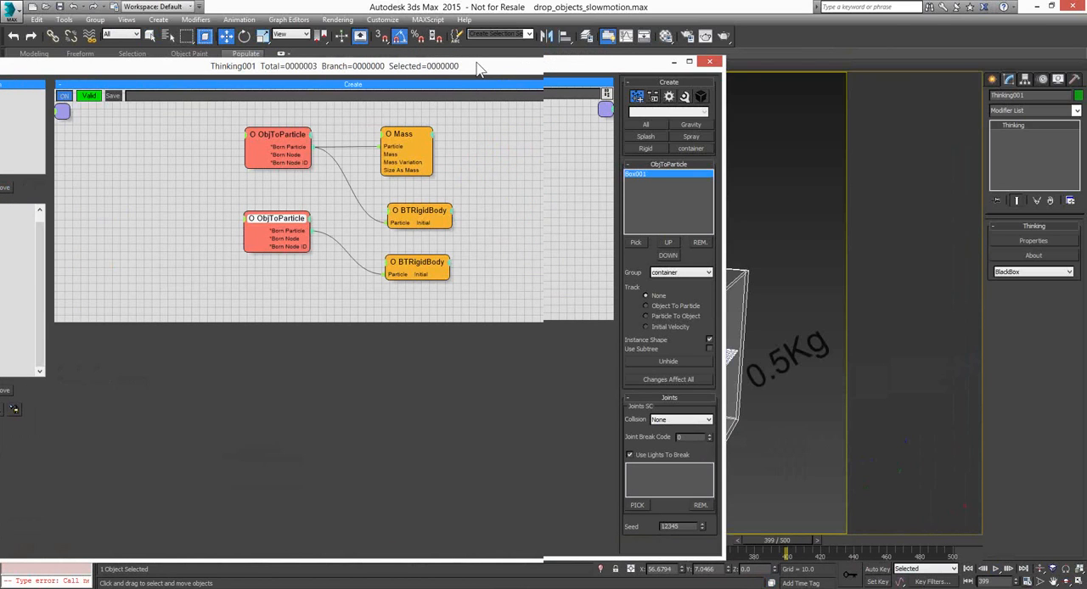
{"action": "left_click_drag", "start_coordinate": [478, 68], "coordinate": [44, 58]}
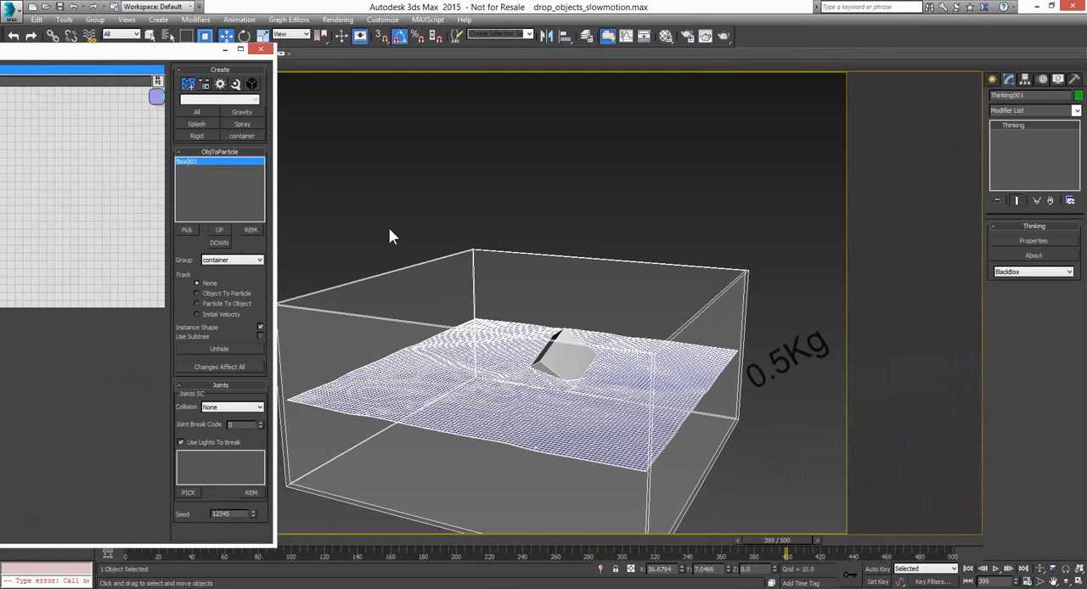
{"action": "left_click_drag", "start_coordinate": [235, 49], "coordinate": [478, 51]}
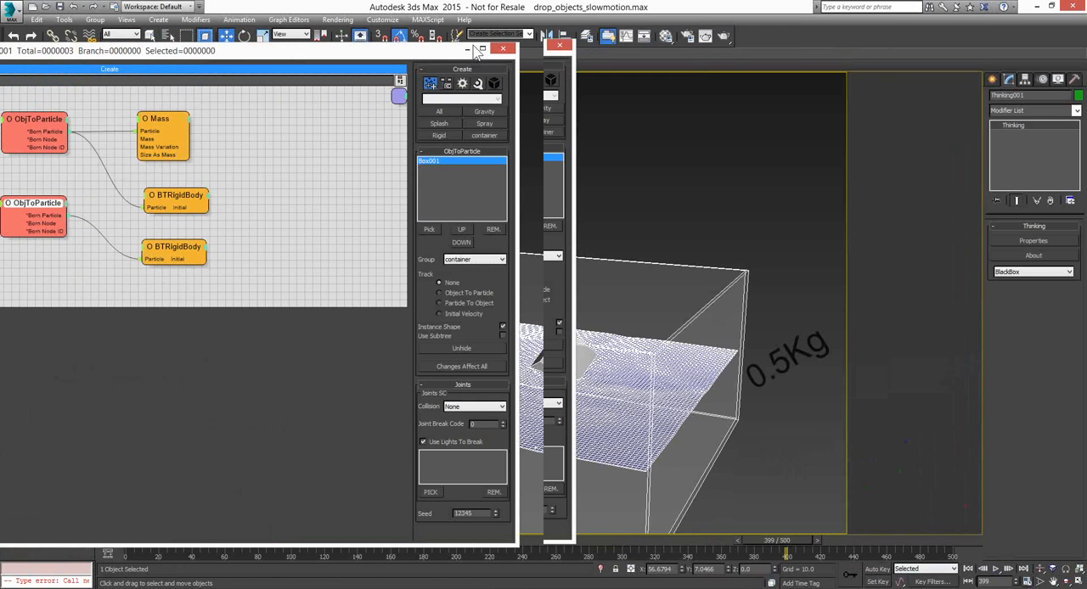
{"action": "left_click", "coordinate": [479, 48]}
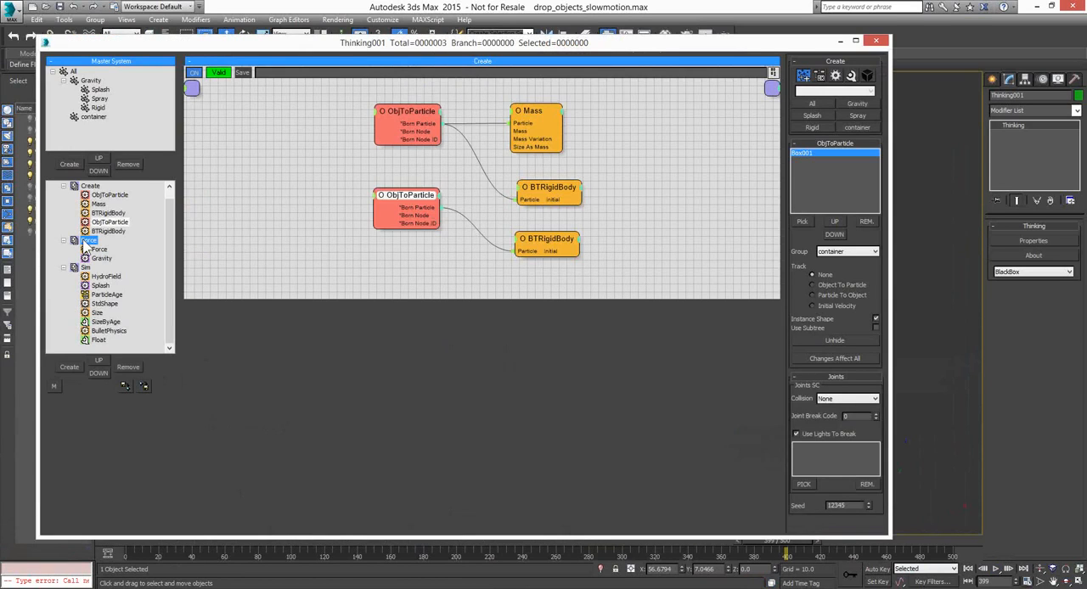
Review the Force node settings and the HydroField settings in the Sim set, including its field object Plane001
{"action": "left_click", "coordinate": [88, 242]}
{"action": "left_click", "coordinate": [439, 129]}
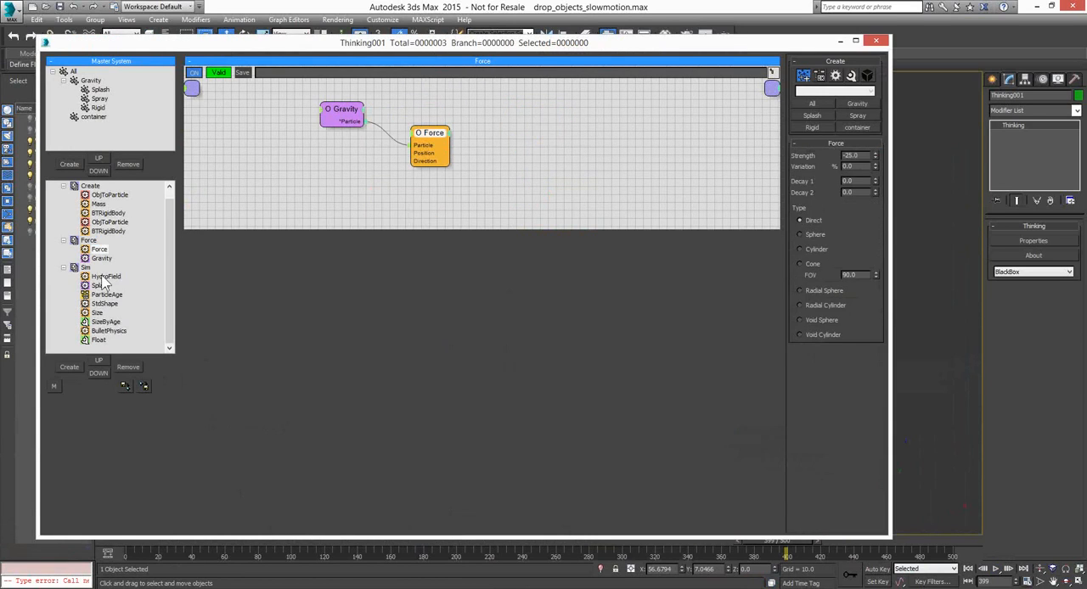
{"action": "left_click", "coordinate": [102, 277]}
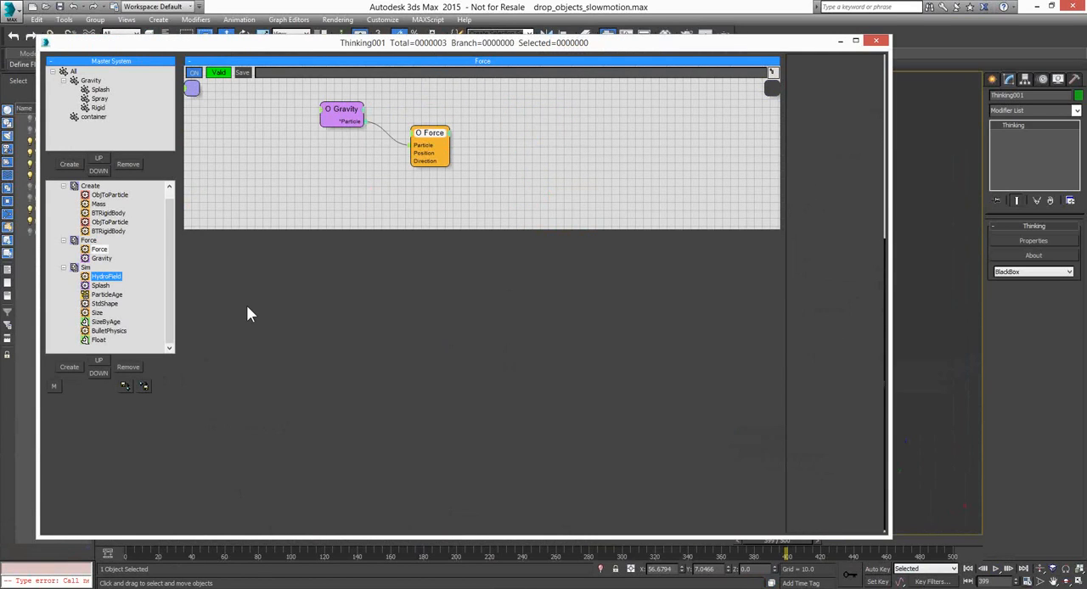
{"action": "left_click_drag", "start_coordinate": [282, 164], "coordinate": [273, 140]}
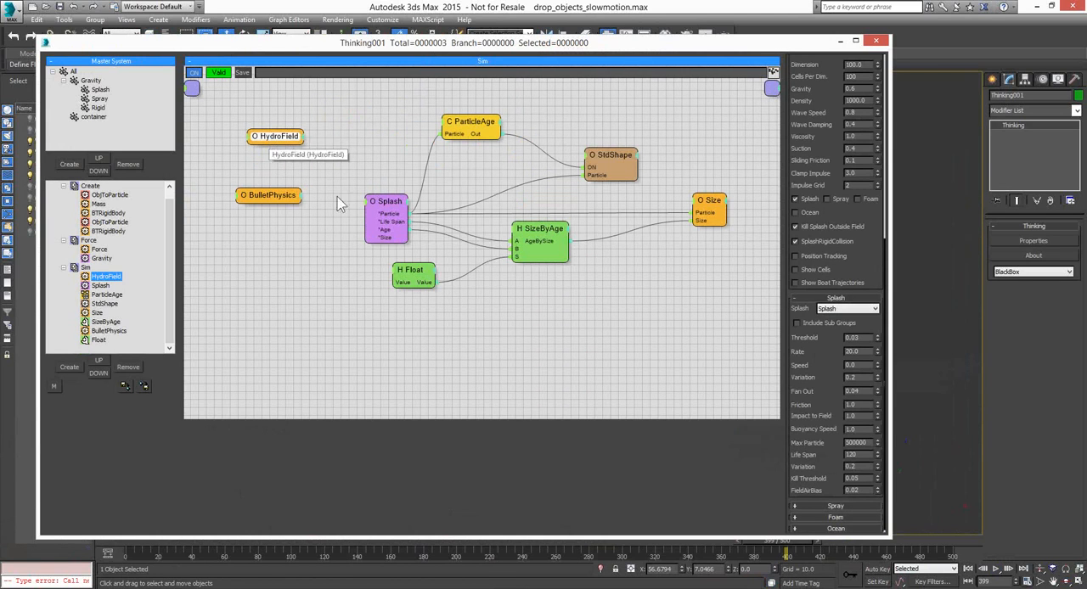
{"action": "left_click_drag", "start_coordinate": [873, 235], "coordinate": [862, 577]}
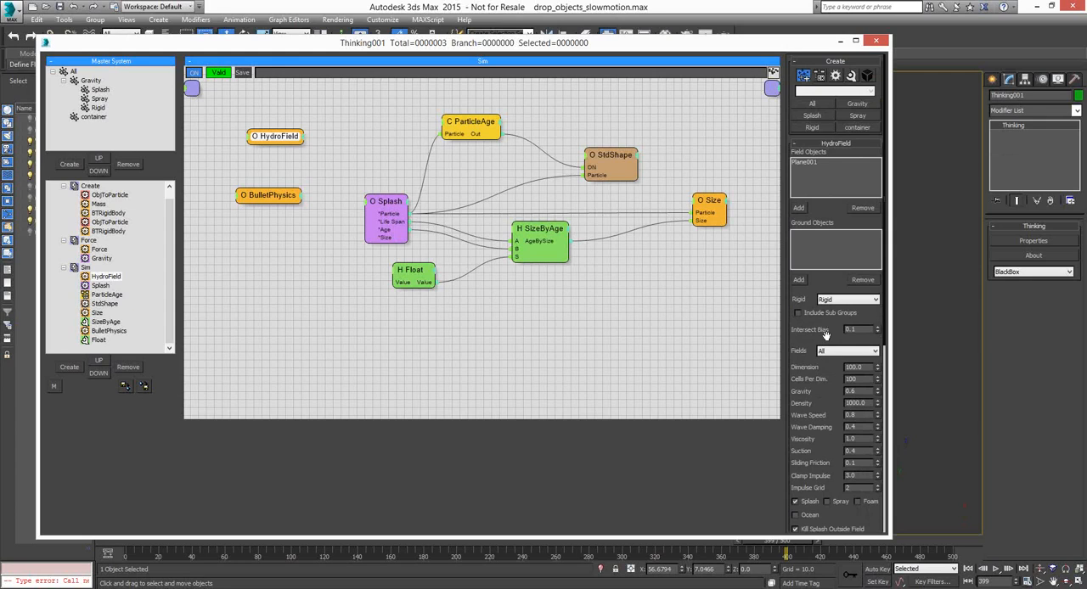
{"action": "left_click", "coordinate": [814, 162]}
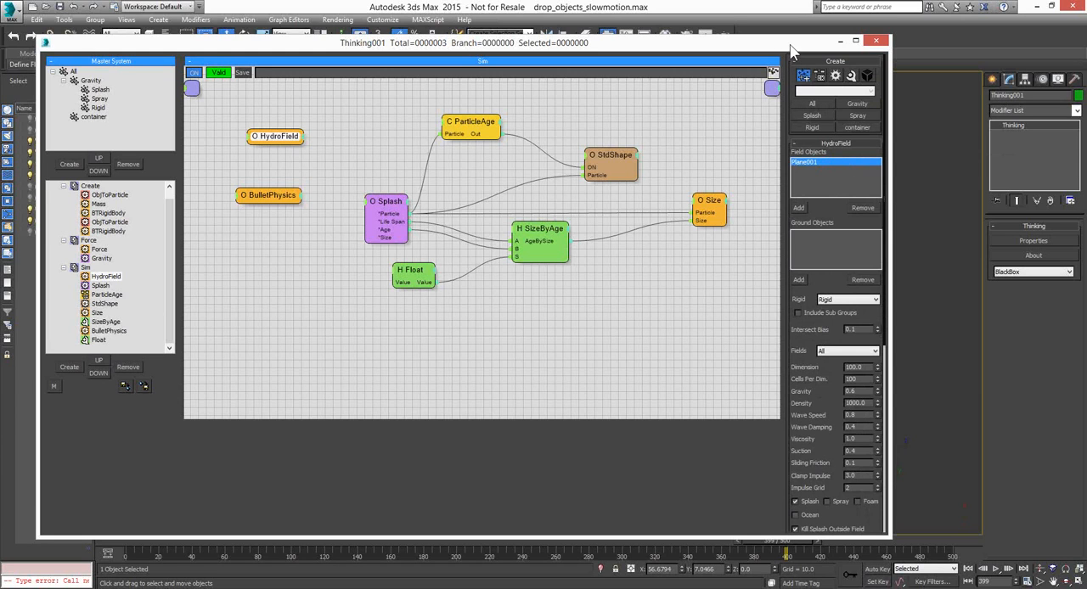
Move the editor clear of the water plane, rewind the simulation to frame 0 and bring the Sim graph back
{"action": "left_click_drag", "start_coordinate": [789, 51], "coordinate": [211, 59]}
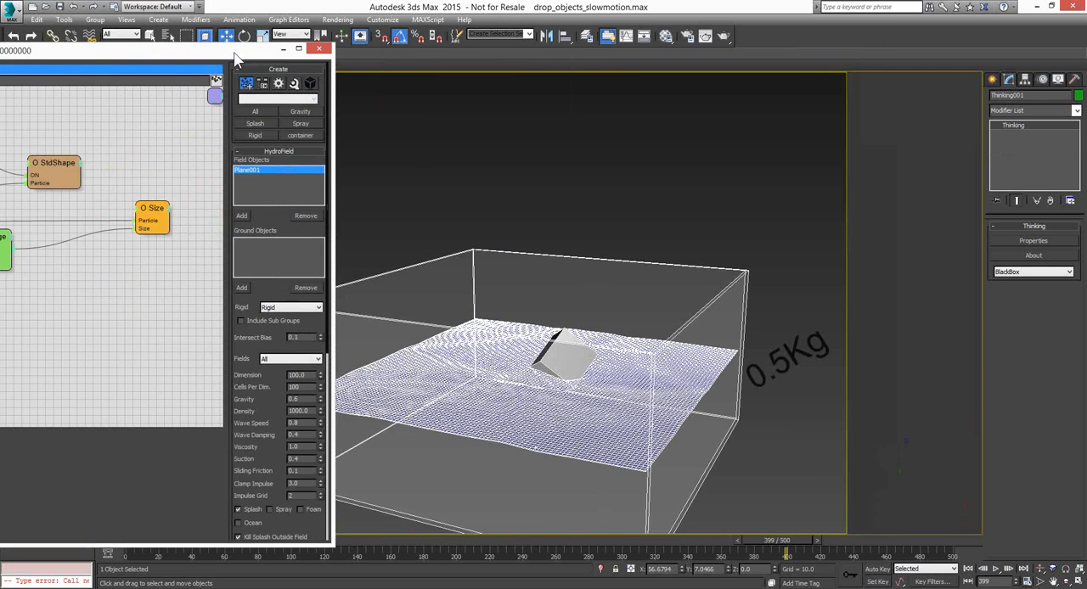
{"action": "left_click", "coordinate": [969, 570]}
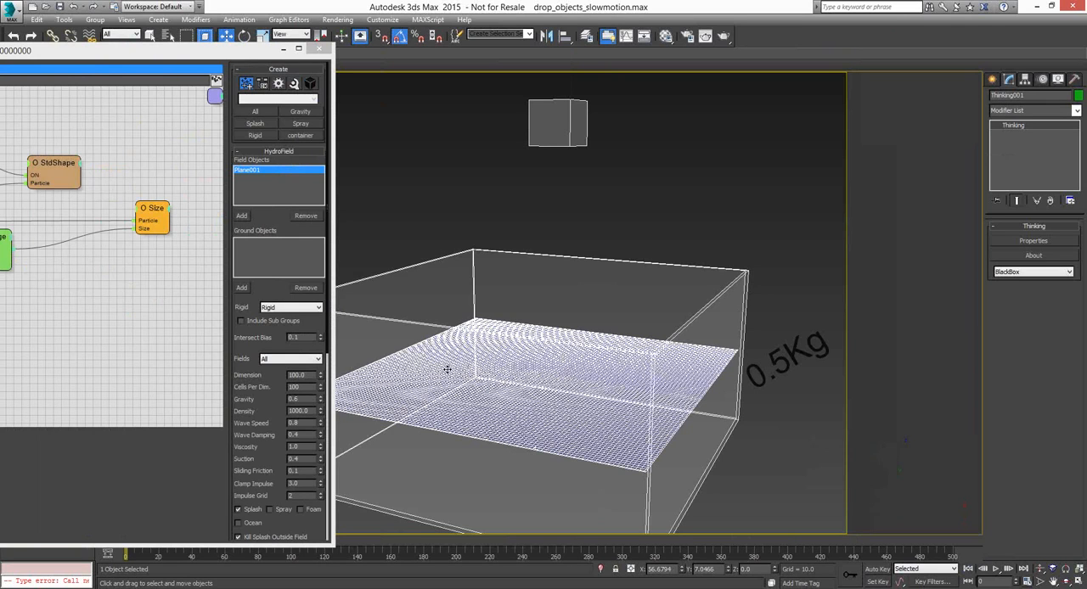
{"action": "left_click", "coordinate": [126, 58]}
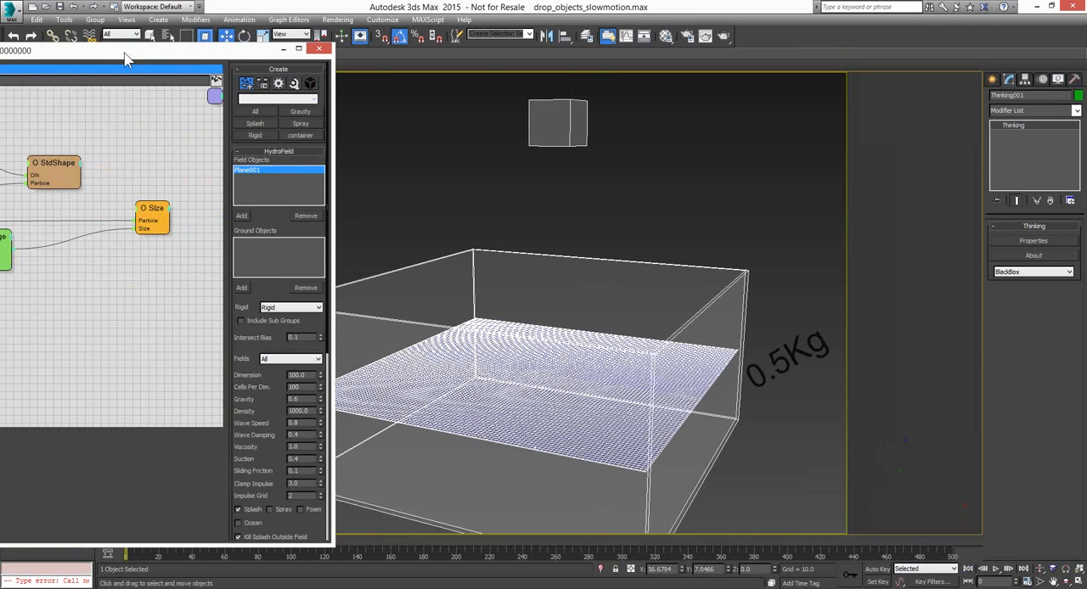
{"action": "left_click_drag", "start_coordinate": [125, 58], "coordinate": [531, 63]}
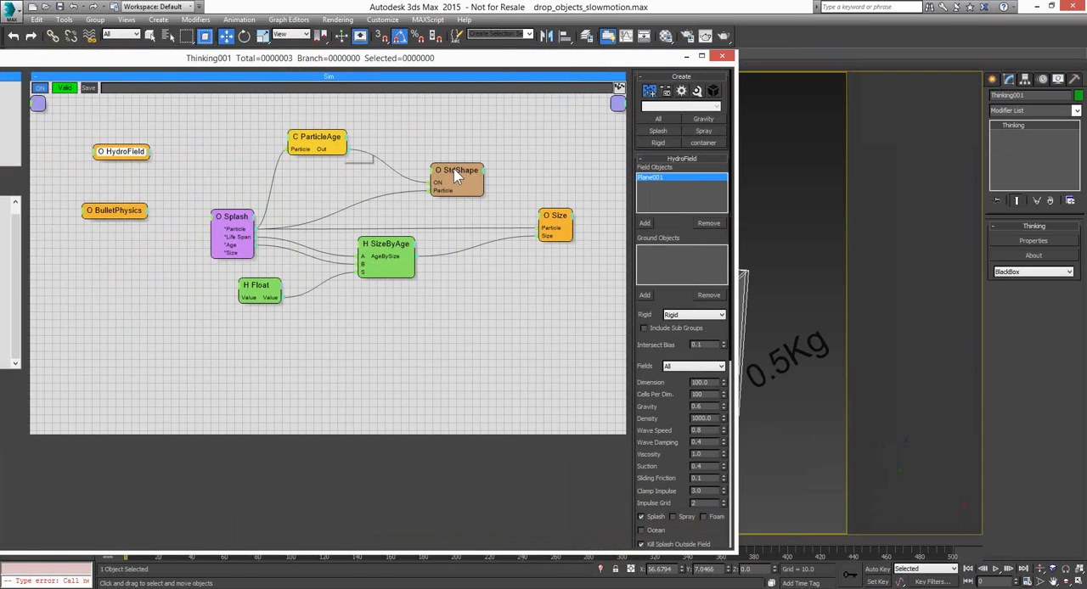
Set the HydroField's Cells Per Dim. to 30
{"action": "left_click_drag", "start_coordinate": [711, 242], "coordinate": [707, 169]}
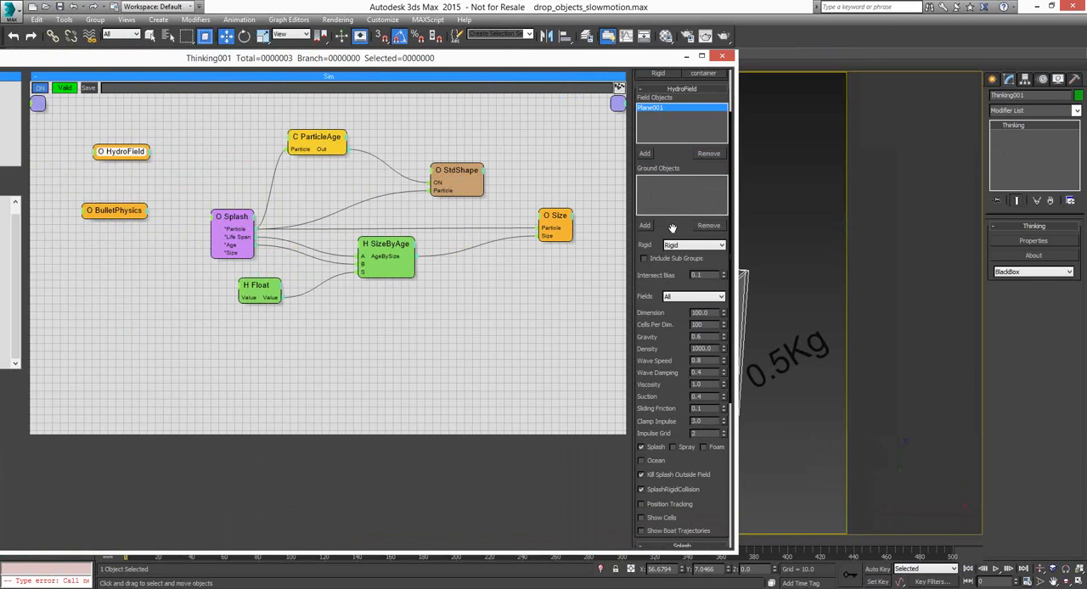
{"action": "left_click_drag", "start_coordinate": [671, 228], "coordinate": [656, 150]}
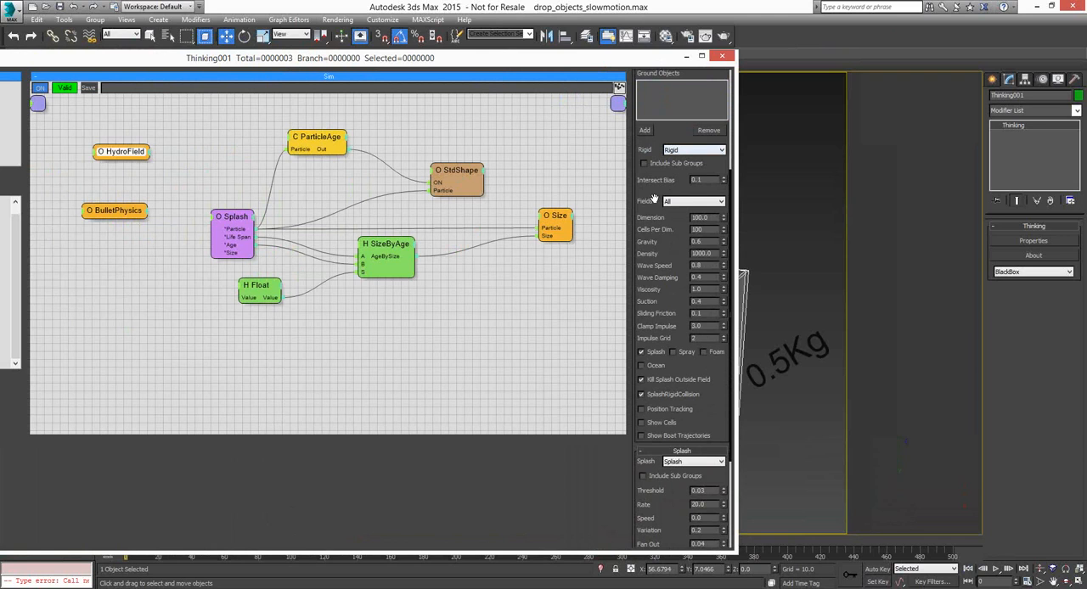
{"action": "left_click_drag", "start_coordinate": [639, 191], "coordinate": [644, 118]}
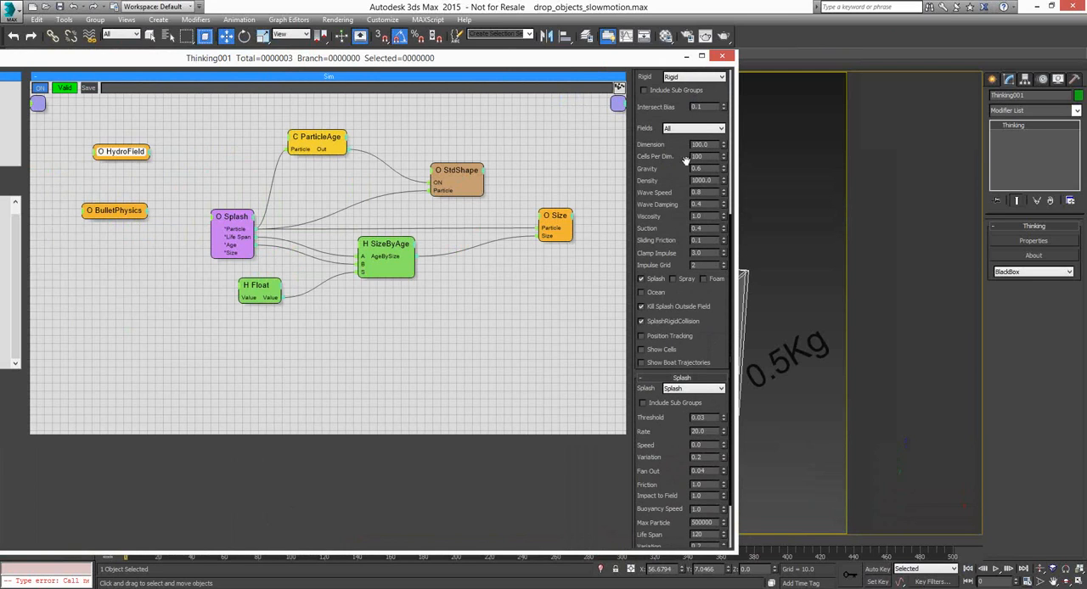
{"action": "double_click", "coordinate": [705, 157]}
{"action": "type", "text": "30"}
{"action": "key", "text": "Return"}
Play the coarser water simulation with the editor moved aside, deselect the particle system and continue playback to frame 345
{"action": "left_click_drag", "start_coordinate": [620, 62], "coordinate": [161, 63]}
{"action": "left_click", "coordinate": [996, 568]}
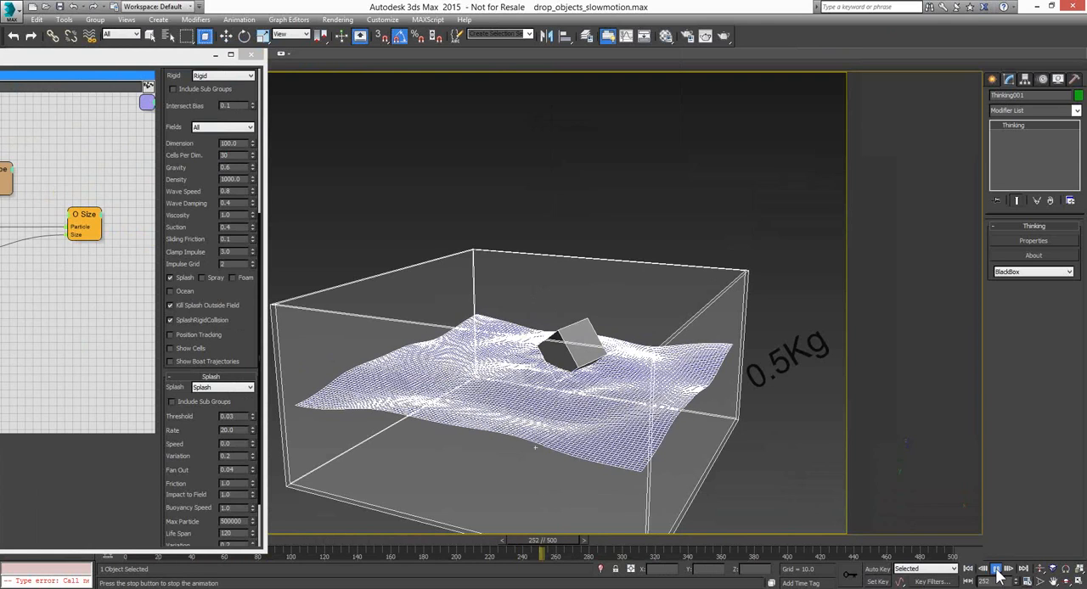
{"action": "left_click", "coordinate": [997, 571]}
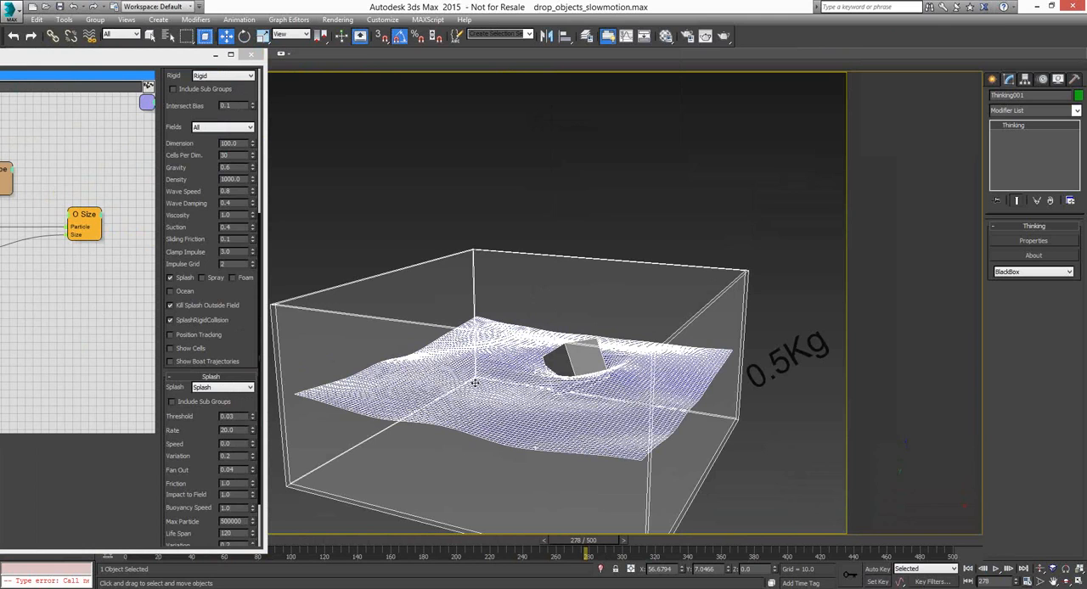
{"action": "left_click", "coordinate": [526, 397]}
{"action": "left_click", "coordinate": [995, 568]}
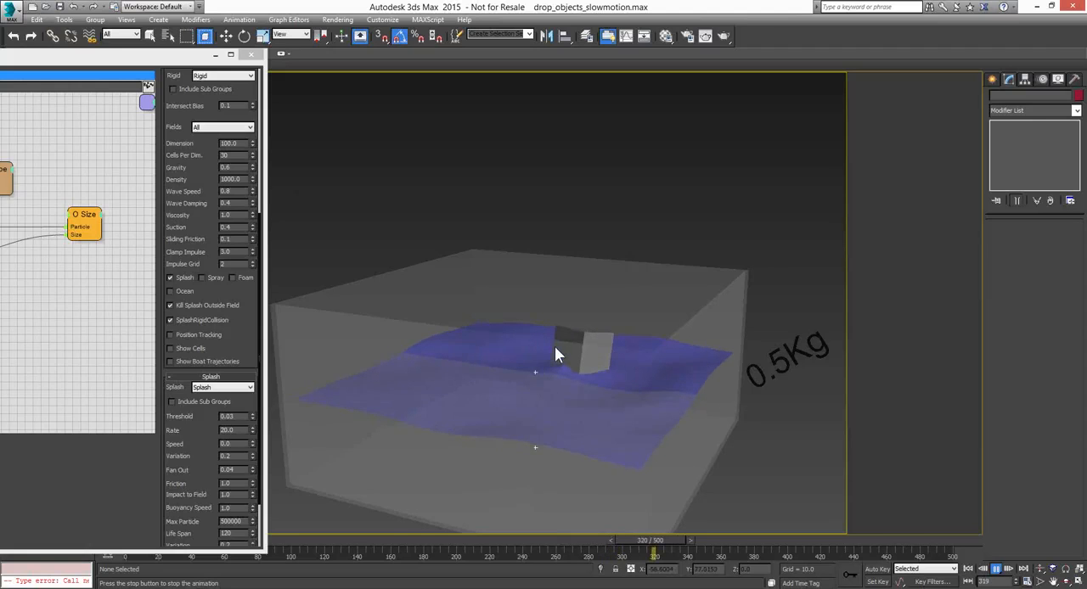
{"action": "left_click", "coordinate": [995, 570]}
Orbit the camera around the water container and point out the HydroField's Density value
{"action": "left_click", "coordinate": [1066, 581]}
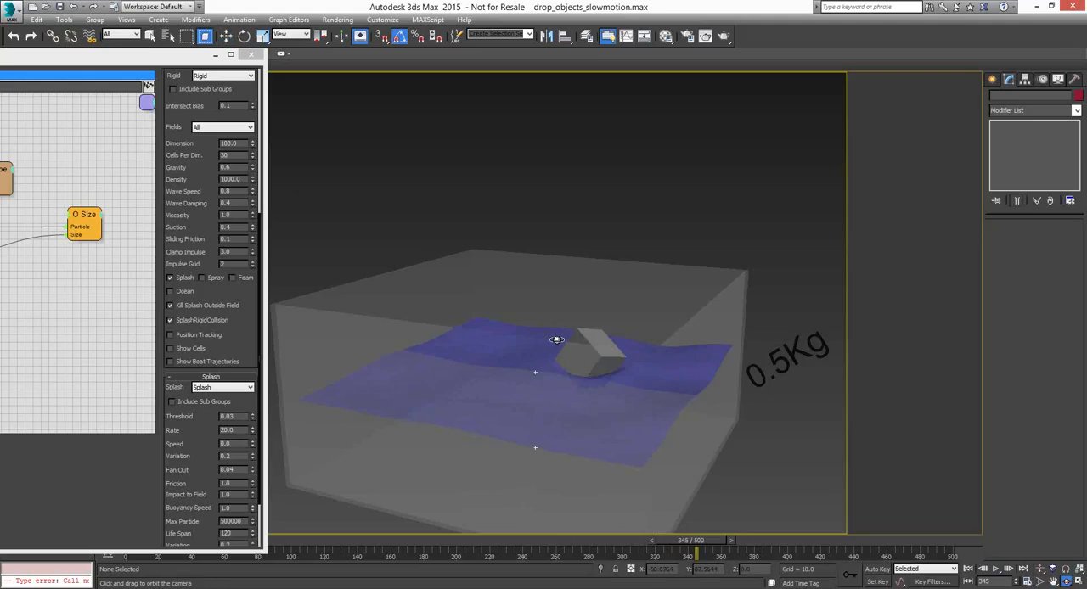
{"action": "left_click_drag", "start_coordinate": [556, 340], "coordinate": [582, 321]}
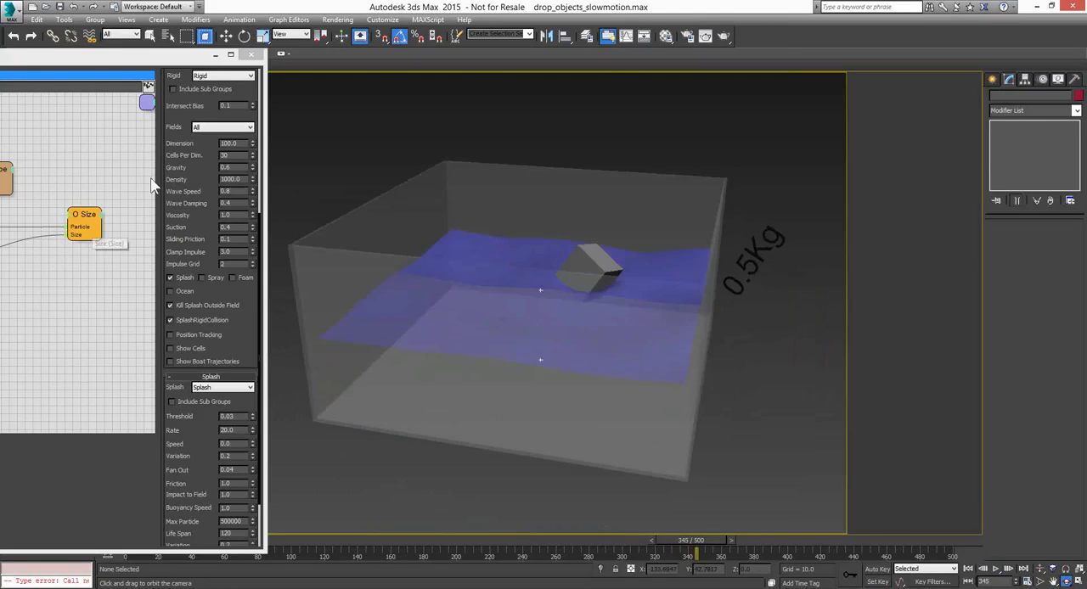
{"action": "double_click", "coordinate": [230, 179]}
{"action": "left_click", "coordinate": [236, 179]}
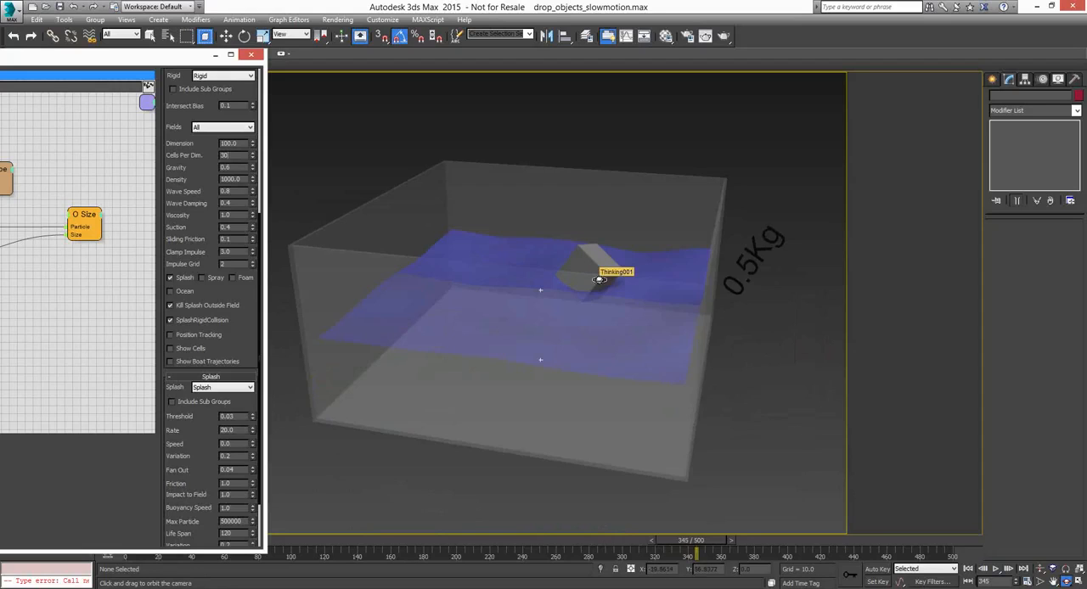
Replay the box drop from frame 0 with a lower camera angle, rewind it and move the editor back over the viewport
{"action": "left_click", "coordinate": [973, 573]}
{"action": "left_click_drag", "start_coordinate": [629, 359], "coordinate": [634, 342]}
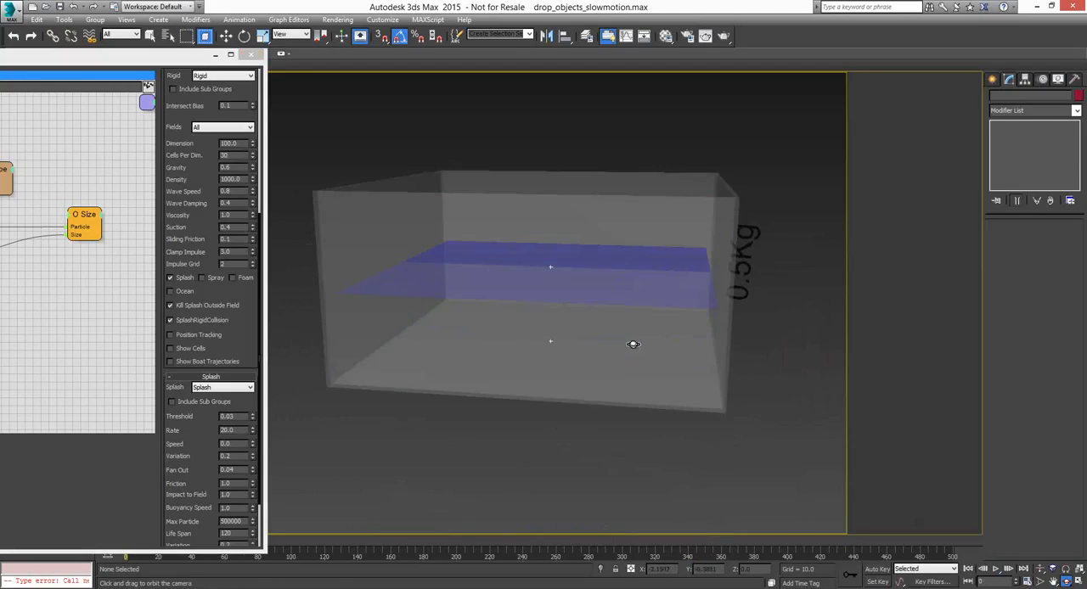
{"action": "left_click", "coordinate": [996, 570]}
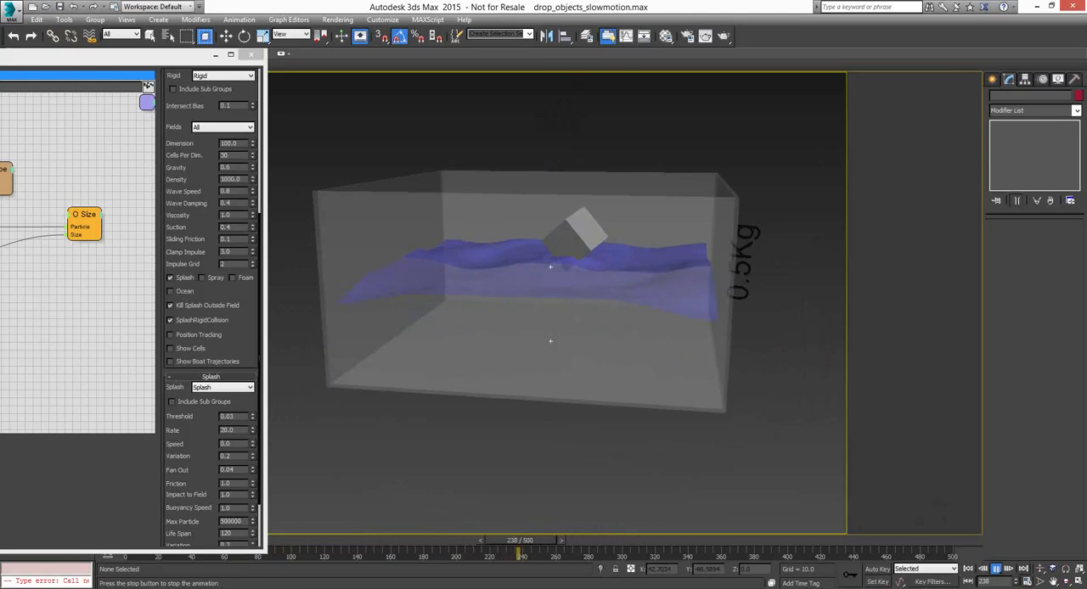
{"action": "left_click", "coordinate": [995, 570]}
{"action": "left_click", "coordinate": [968, 568]}
{"action": "left_click_drag", "start_coordinate": [136, 55], "coordinate": [292, 62]}
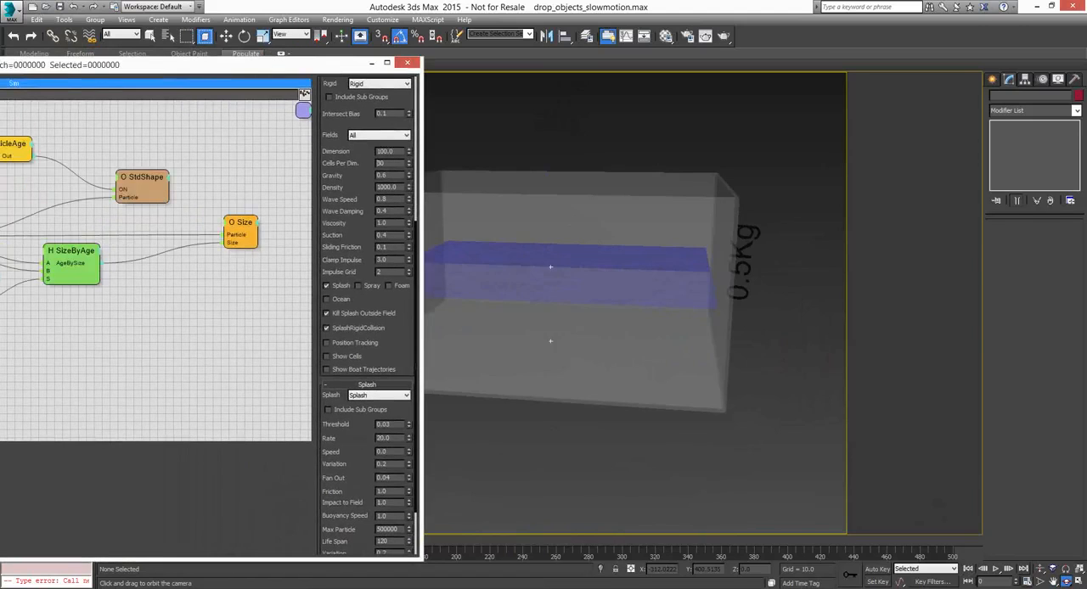
Set the dropped box's Mass to 0.1 in the Create dynamic set and play the simulation with the editor hidden
{"action": "left_click_drag", "start_coordinate": [0, 66], "coordinate": [65, 65]}
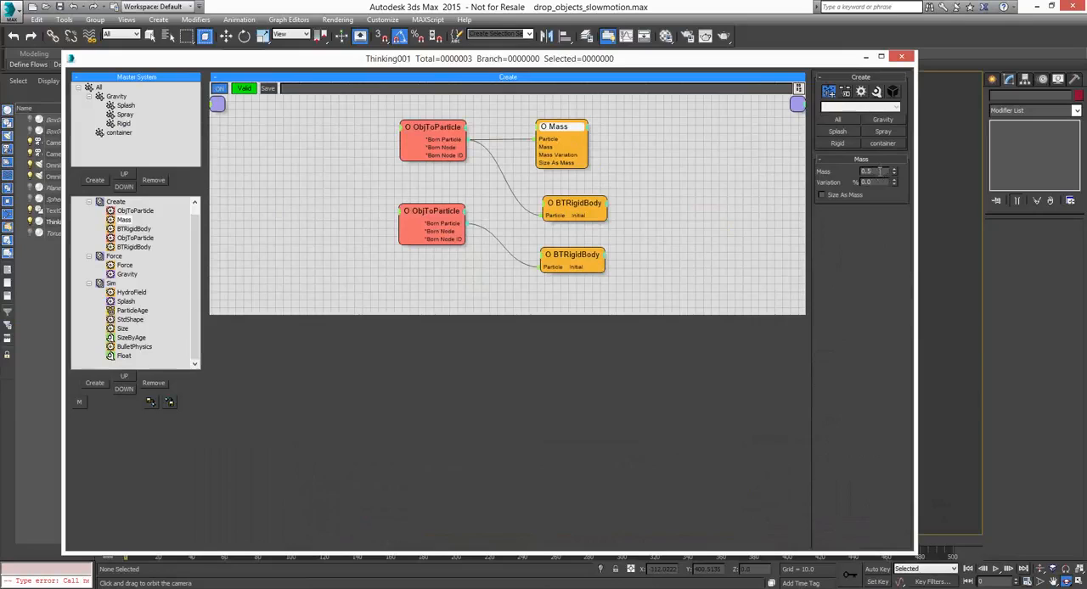
{"action": "key", "text": "BackSpace"}
{"action": "type", "text": "1"}
{"action": "key", "text": "Return"}
{"action": "left_click", "coordinate": [866, 57]}
{"action": "left_click", "coordinate": [996, 569]}
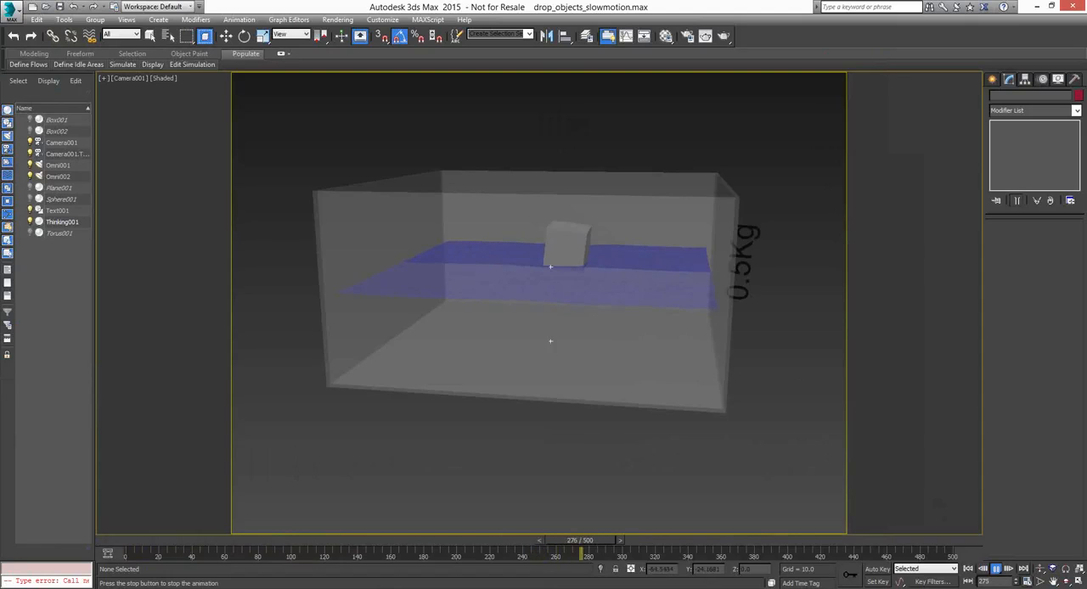
Bring back the editor beside the viewport, rewind to frame 0 and set the box's Mass to 0.5
{"action": "key", "text": "alt+Tab"}
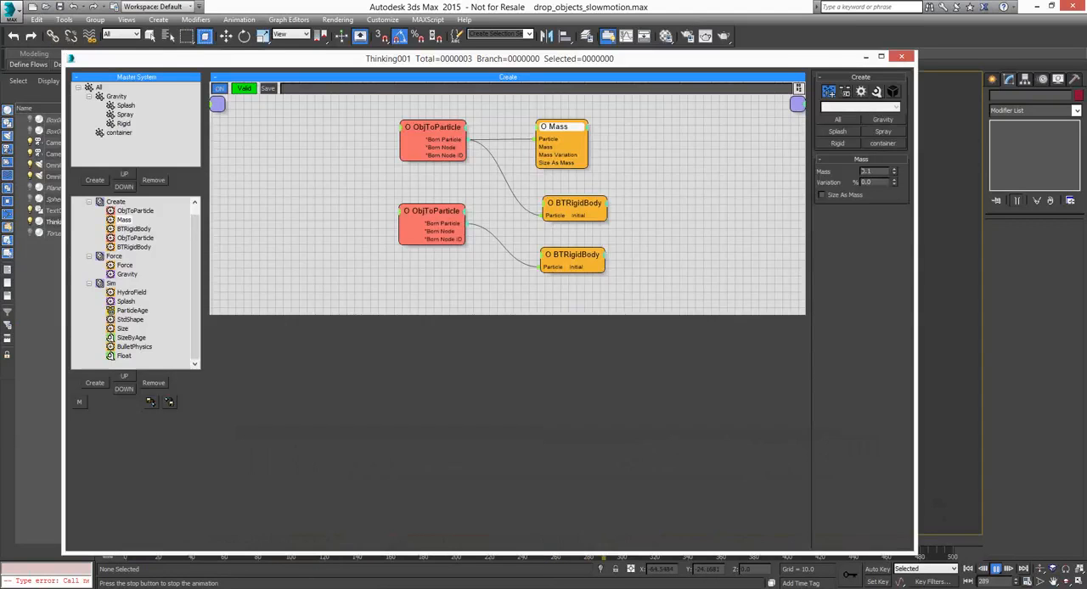
{"action": "left_click_drag", "start_coordinate": [536, 65], "coordinate": [202, 39]}
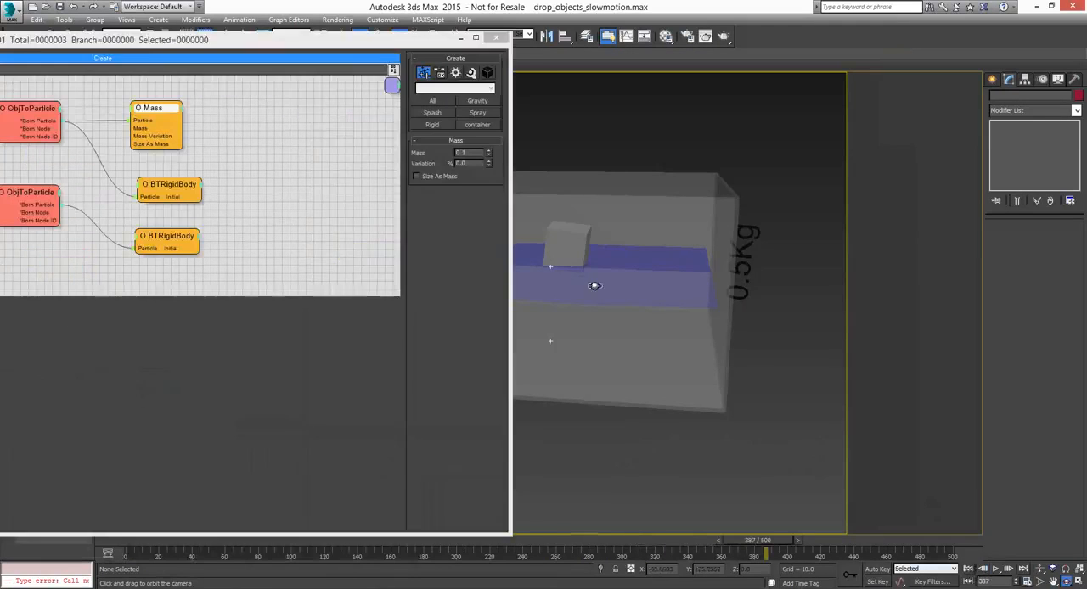
{"action": "left_click", "coordinate": [970, 569]}
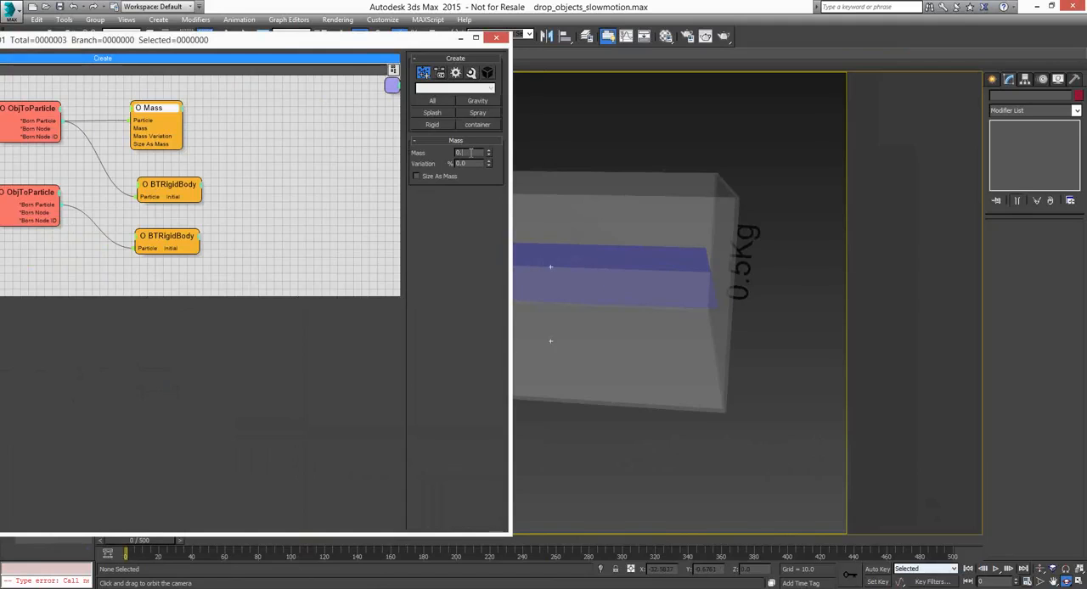
{"action": "double_click", "coordinate": [471, 153]}
Hide the editor, play the box drop to frame 394 and rewind to frame 0
{"action": "left_click", "coordinate": [459, 38]}
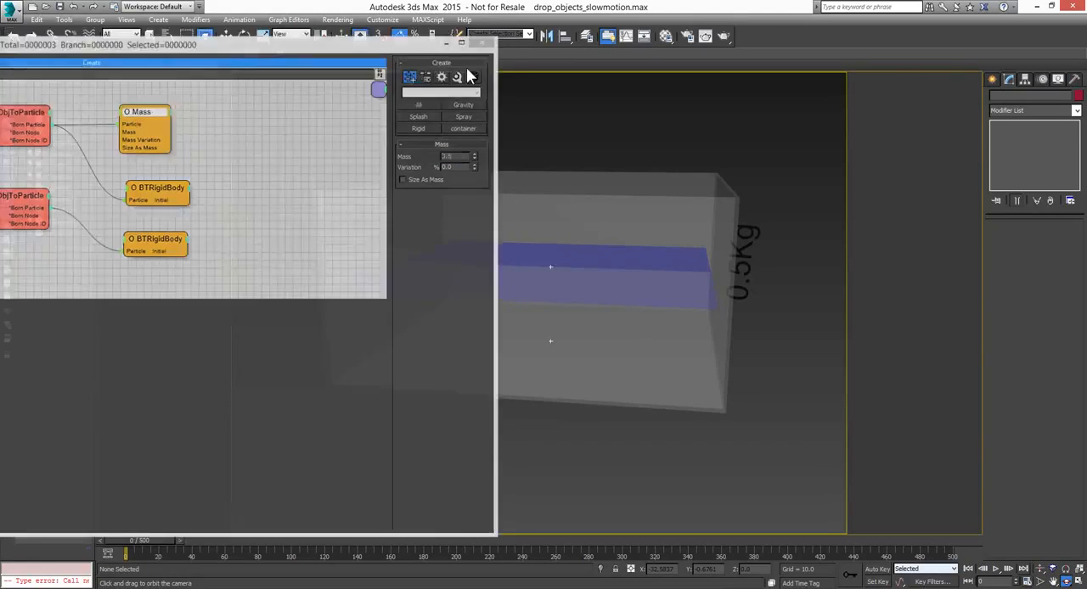
{"action": "left_click", "coordinate": [997, 568]}
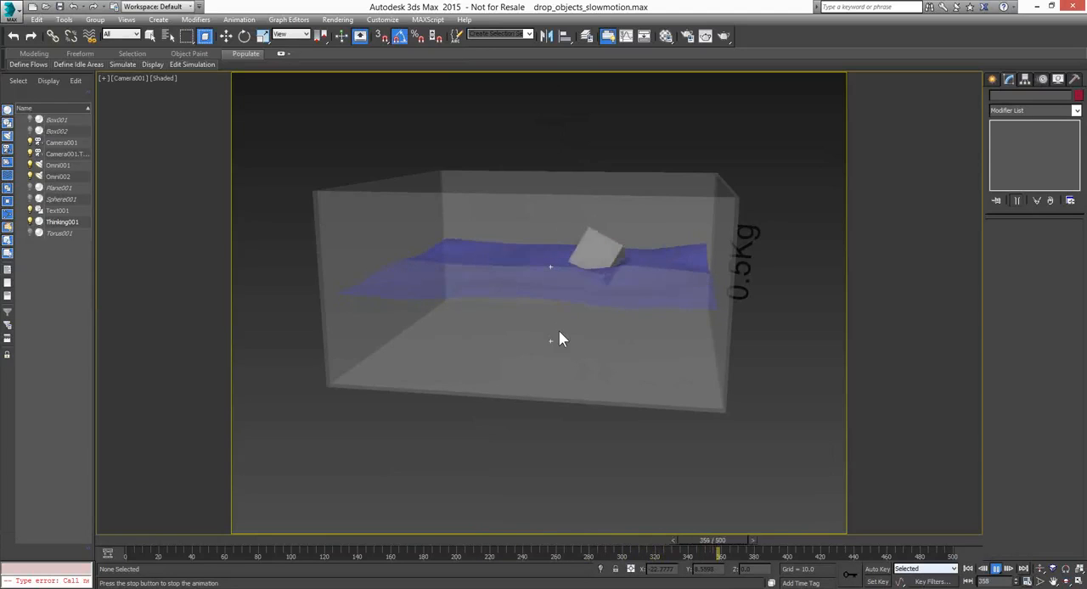
{"action": "left_click", "coordinate": [996, 570]}
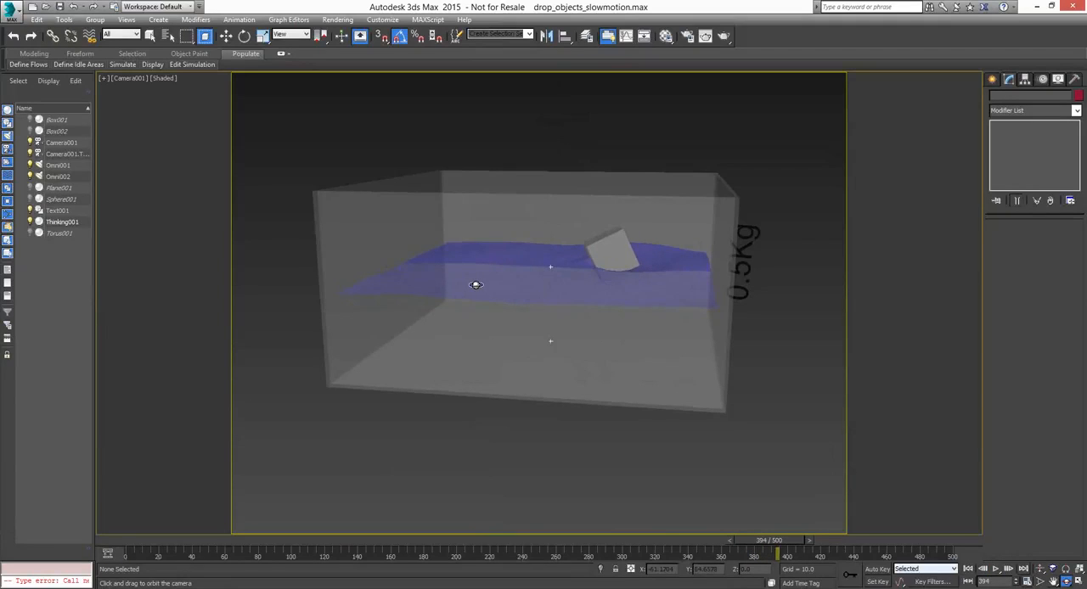
{"action": "left_click", "coordinate": [968, 569]}
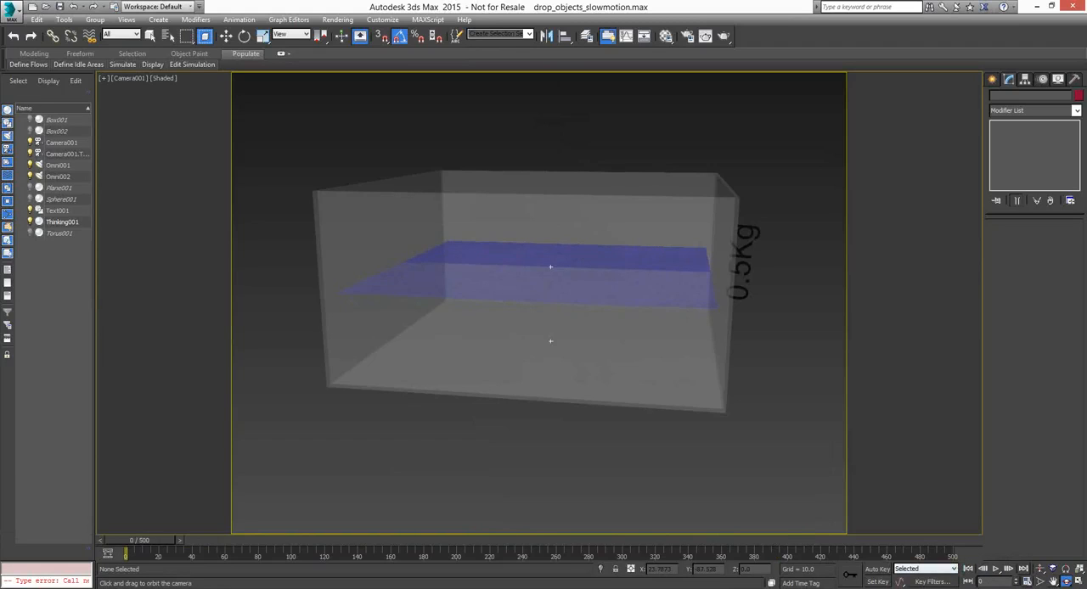
Enable the HydroField's Ocean option in the Sim dynamic set and play the simulation with the editor moved aside
{"action": "key", "text": "alt+Tab"}
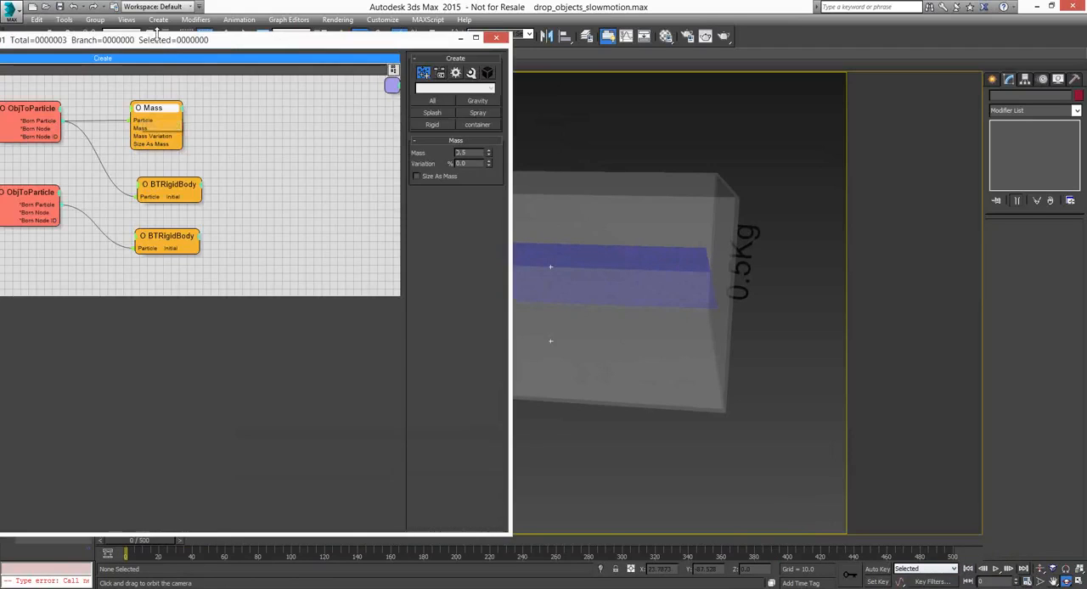
{"action": "left_click_drag", "start_coordinate": [225, 44], "coordinate": [548, 46]}
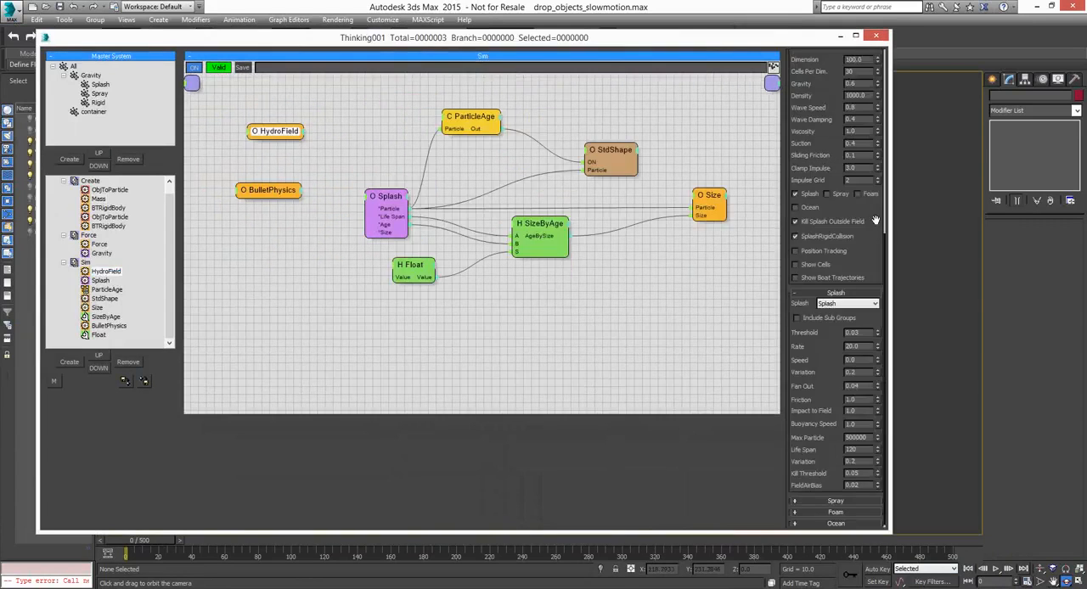
{"action": "left_click_drag", "start_coordinate": [875, 220], "coordinate": [868, 405]}
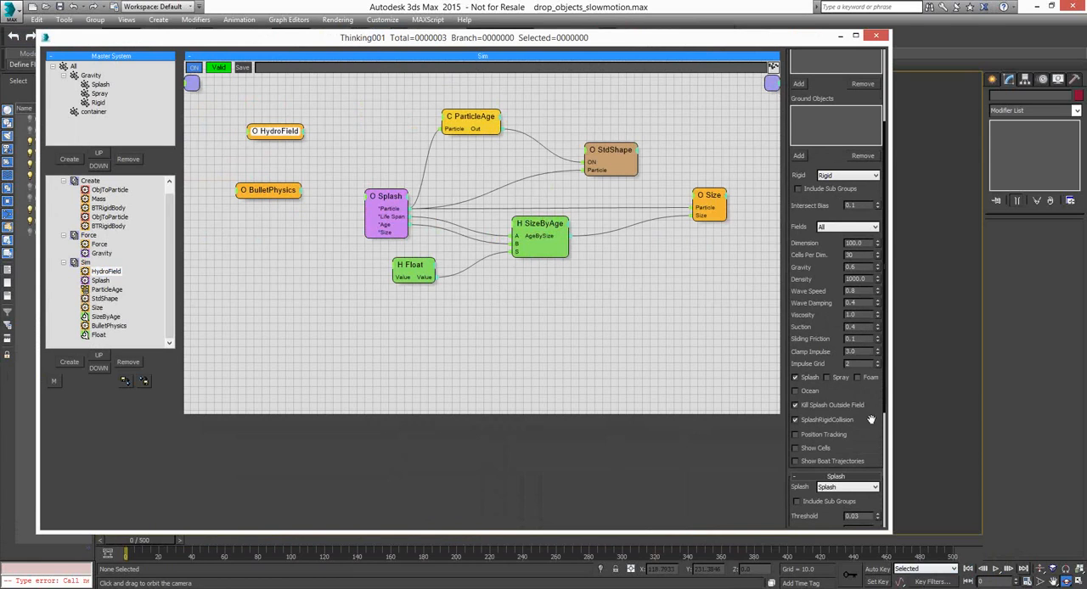
{"action": "left_click_drag", "start_coordinate": [881, 433], "coordinate": [885, 409]}
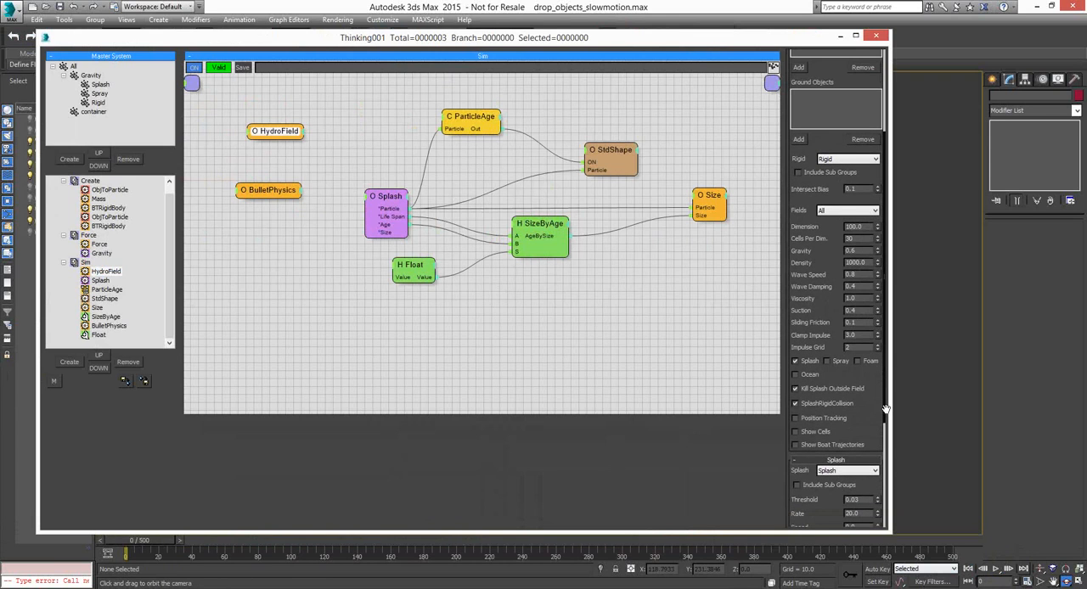
{"action": "left_click_drag", "start_coordinate": [884, 409], "coordinate": [883, 320]}
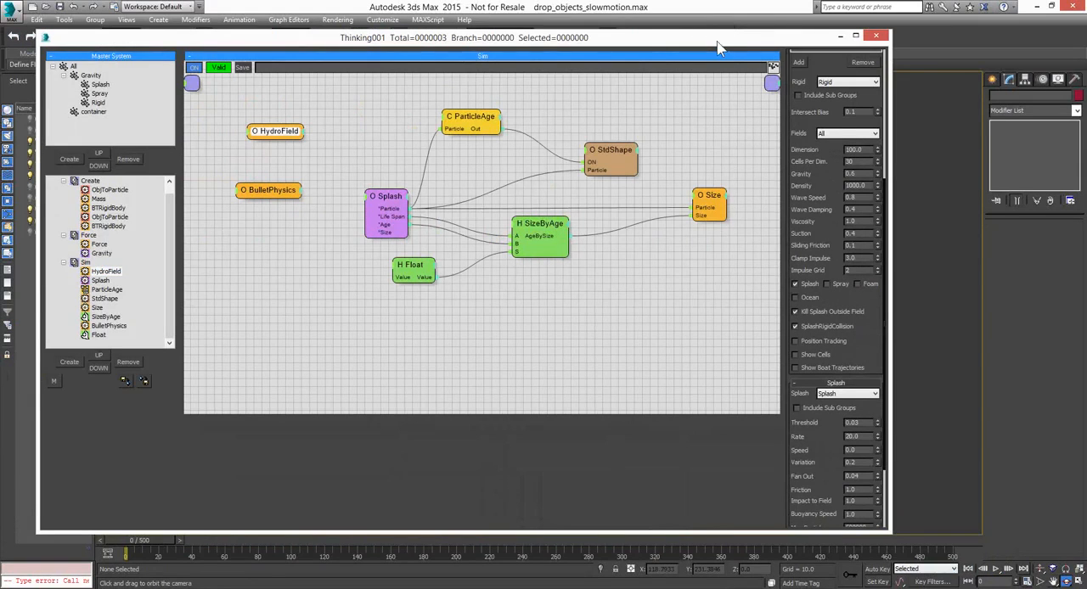
{"action": "left_click_drag", "start_coordinate": [718, 47], "coordinate": [179, 39]}
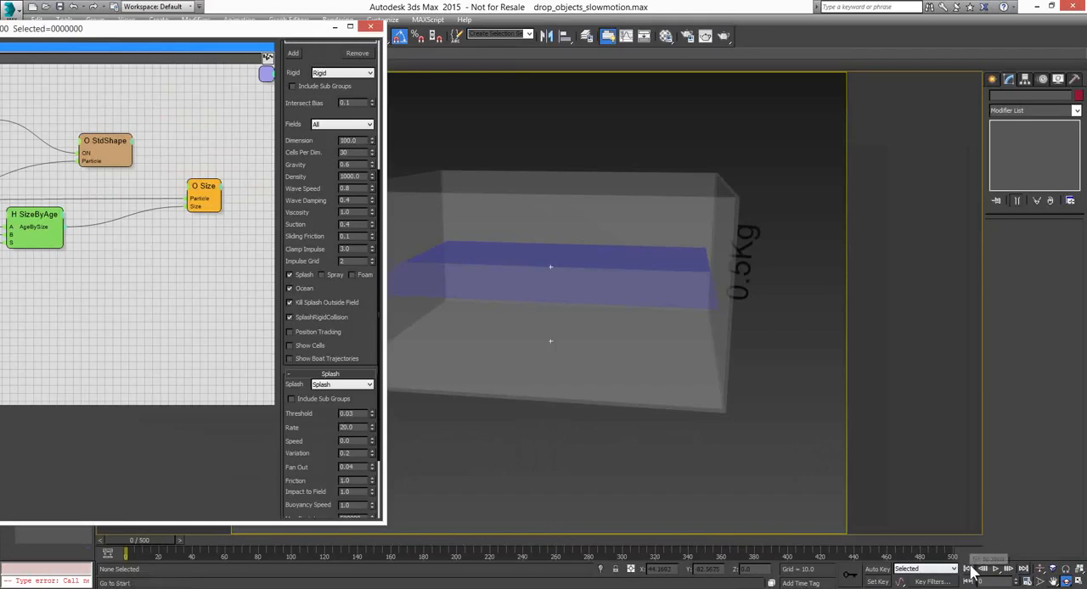
{"action": "left_click", "coordinate": [996, 569]}
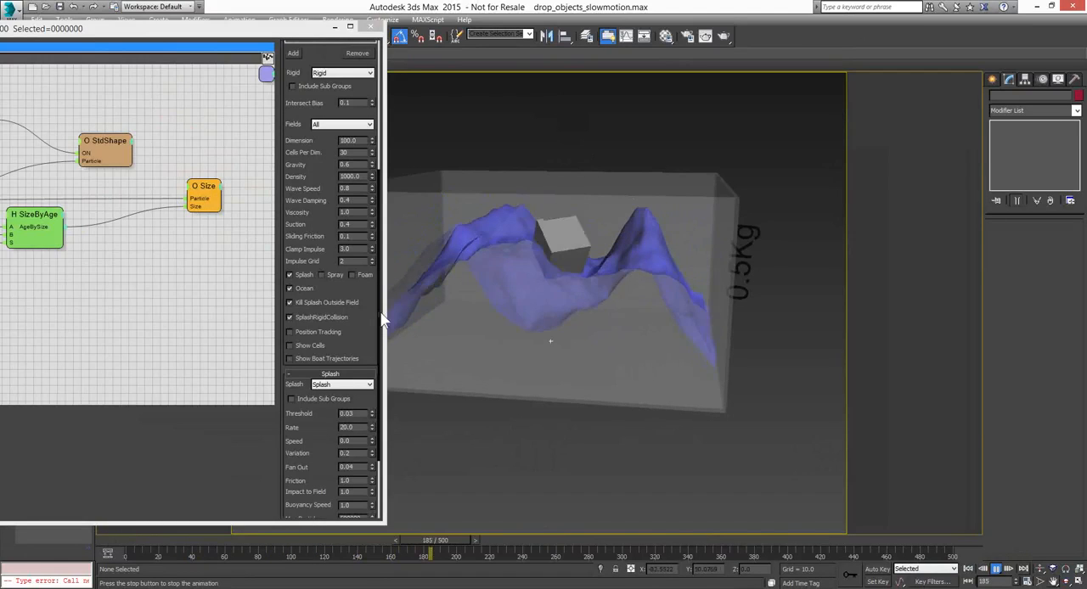
Lower the HydroField's Ocean Scale to 0.28 during playback and stop the animation at frame 390
{"action": "left_click", "coordinate": [353, 373]}
{"action": "left_click", "coordinate": [355, 512]}
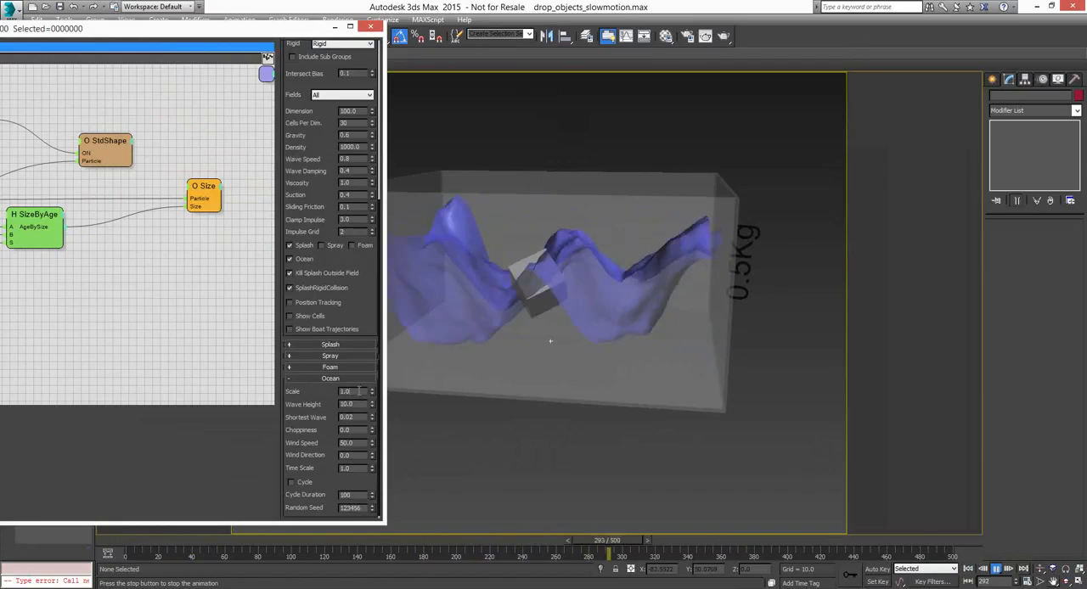
{"action": "left_click", "coordinate": [372, 390]}
{"action": "left_click_drag", "start_coordinate": [372, 393], "coordinate": [371, 430]}
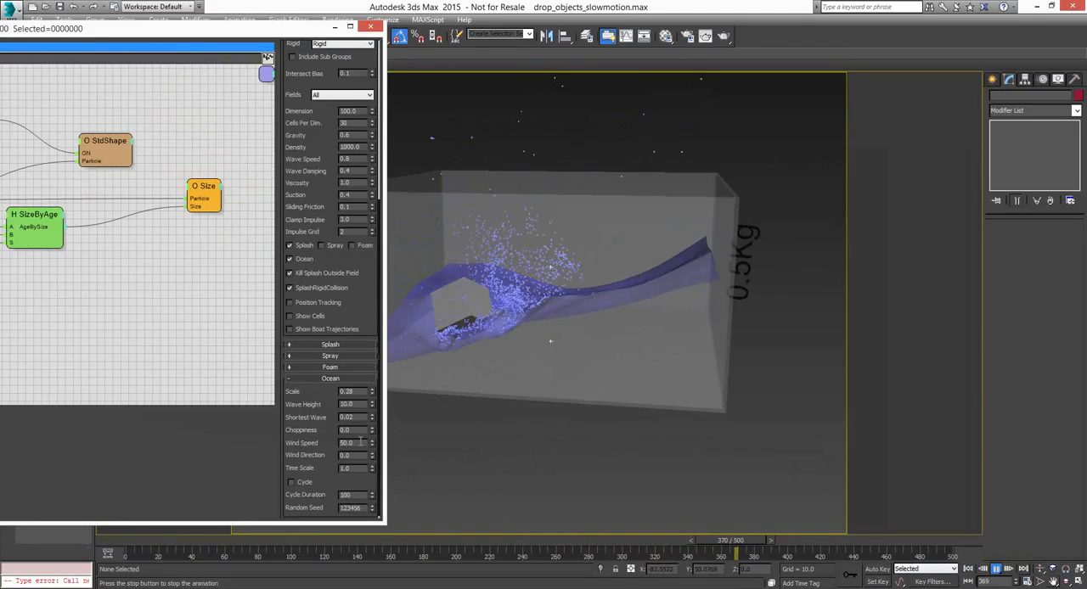
{"action": "left_click", "coordinate": [996, 569]}
Turn off the HydroField's Ocean option and rewind the animation to frame 0
{"action": "scroll", "coordinate": [371, 319], "scroll_direction": "up", "scroll_amount": 3}
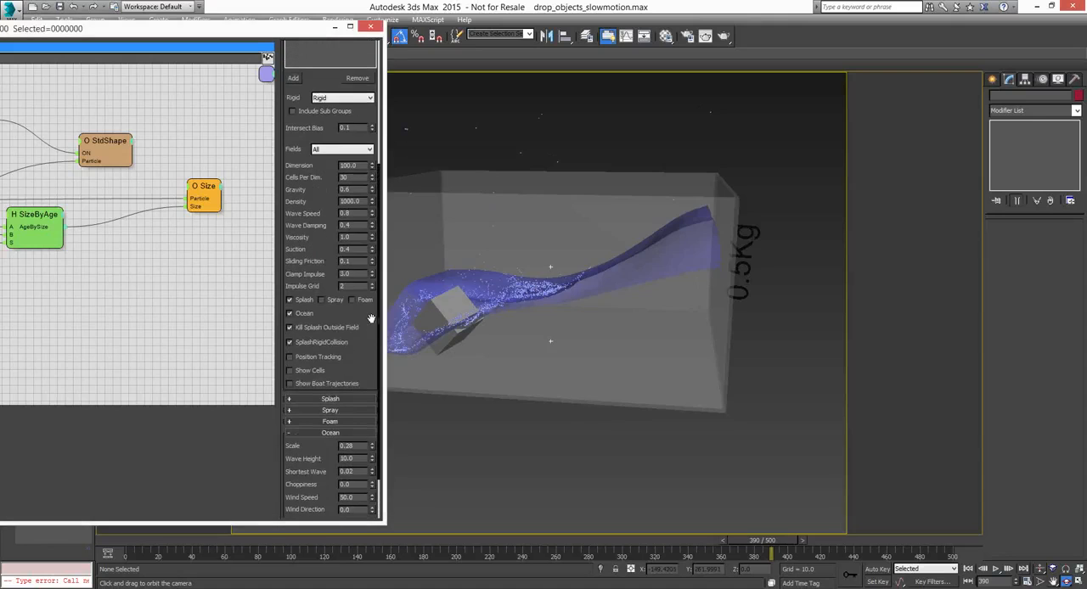
{"action": "left_click_drag", "start_coordinate": [371, 318], "coordinate": [371, 304]}
{"action": "left_click", "coordinate": [292, 301]}
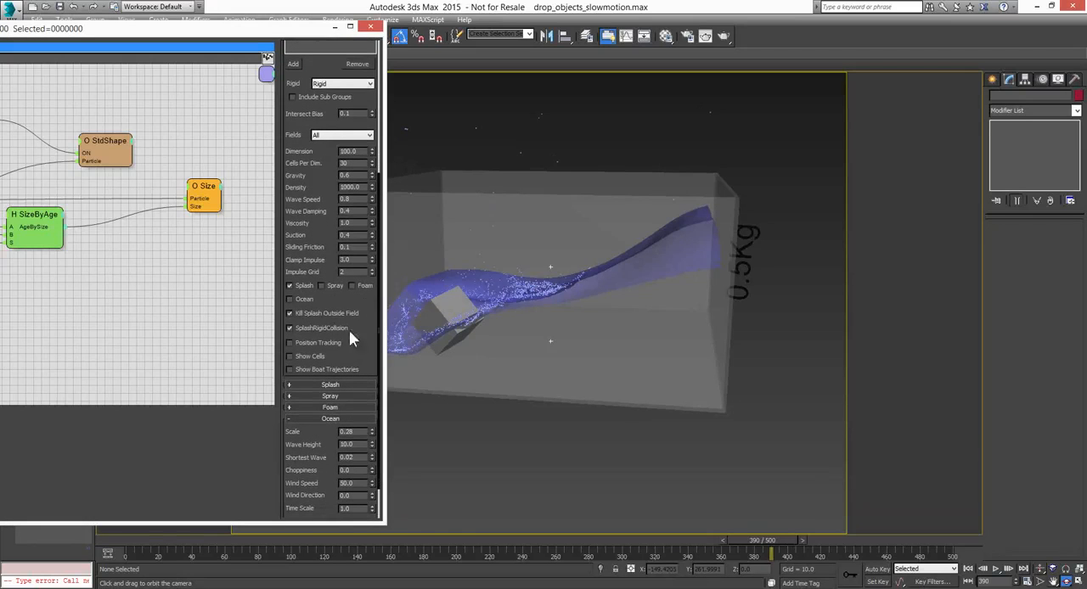
{"action": "left_click", "coordinate": [968, 568]}
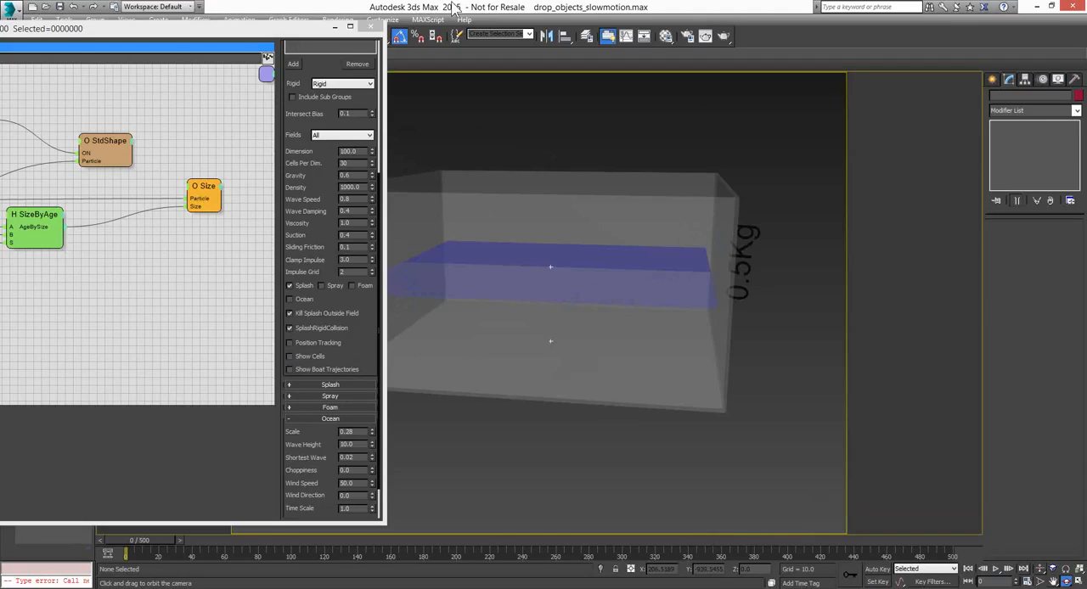
Close the particle editor and open the scene Flow_Beach_foam.max, adopting the file's Gamma and LUT settings
{"action": "left_click", "coordinate": [263, 72]}
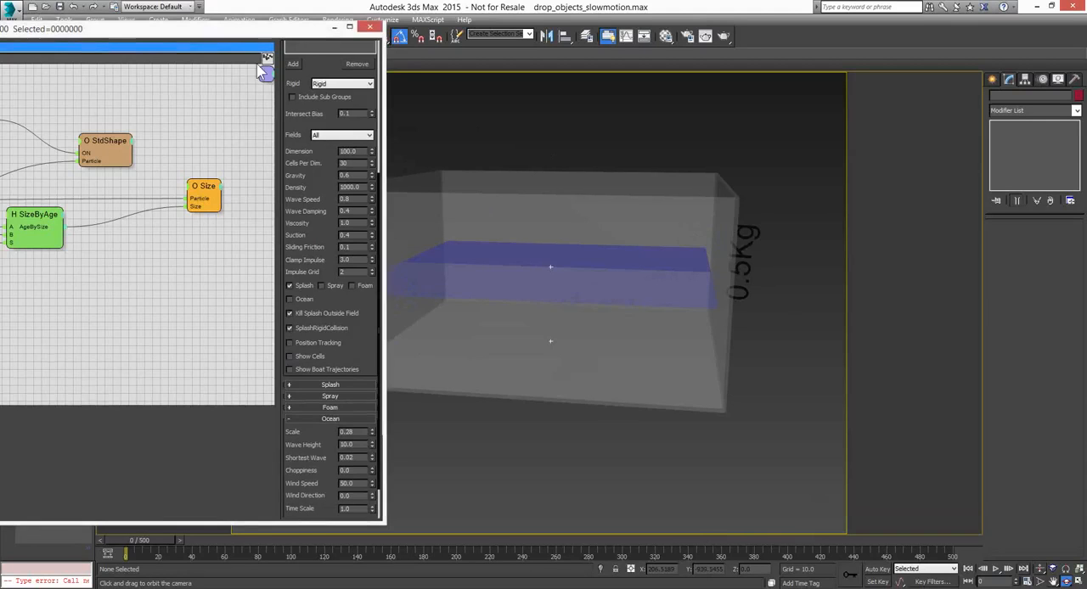
{"action": "left_click", "coordinate": [369, 27]}
{"action": "key", "text": "ctrl+o"}
{"action": "left_click", "coordinate": [540, 318]}
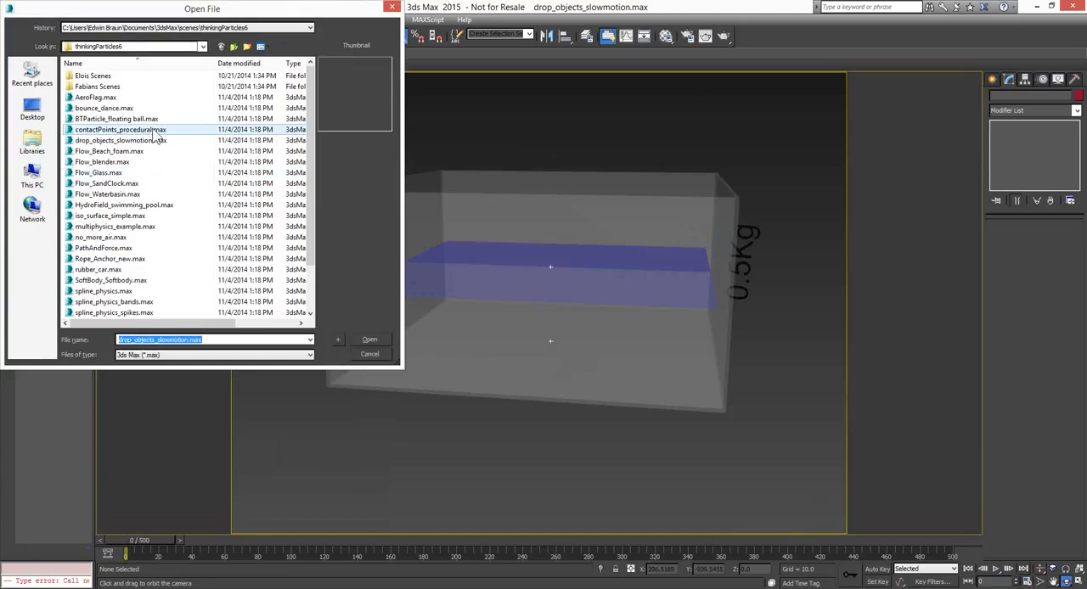
{"action": "left_click", "coordinate": [137, 152]}
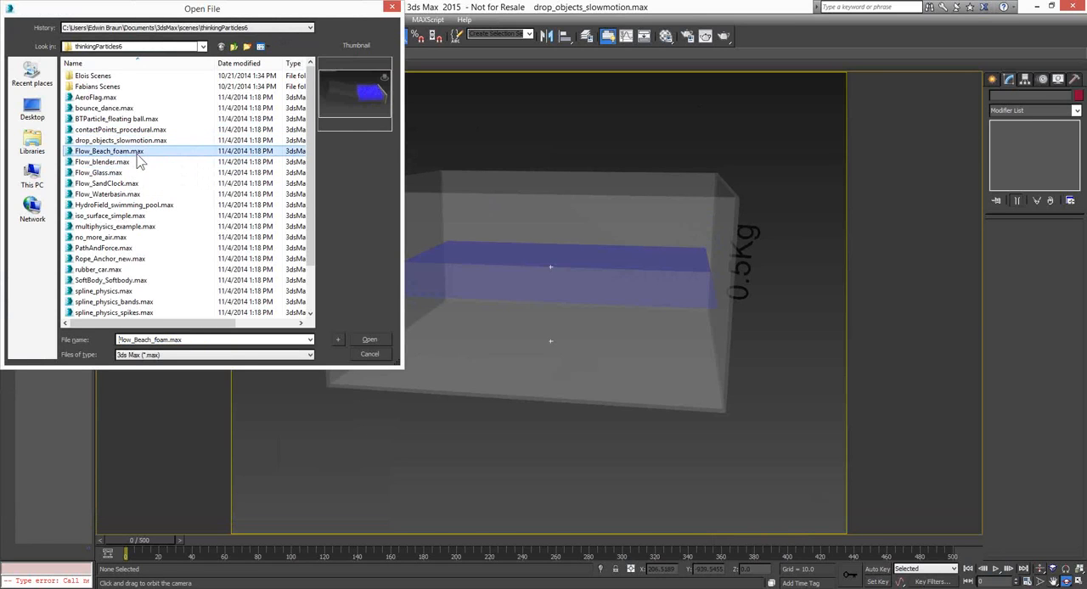
{"action": "left_click", "coordinate": [368, 339]}
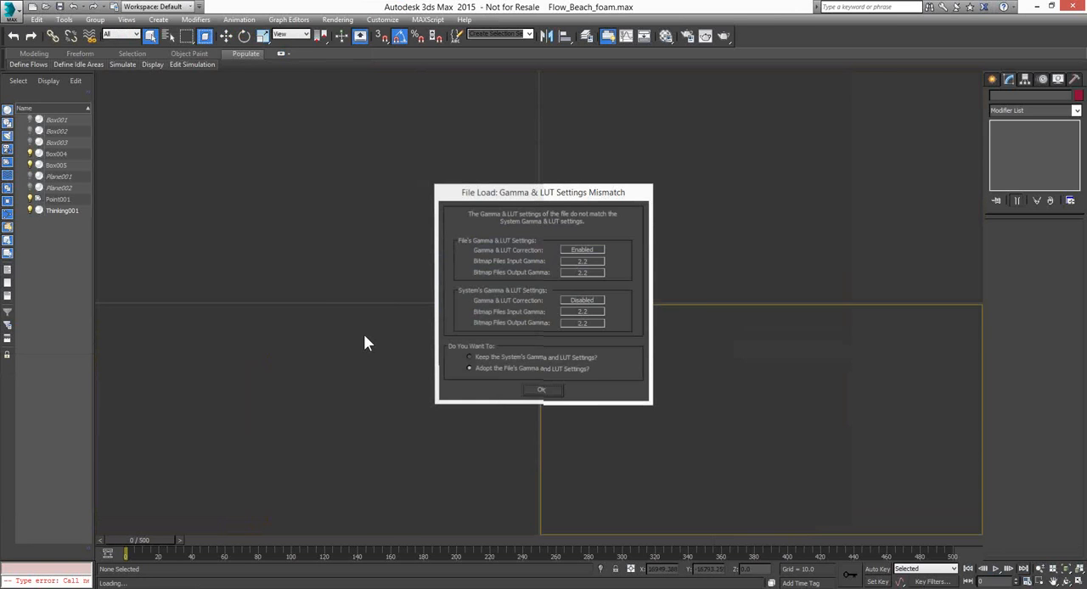
{"action": "key", "text": "Return"}
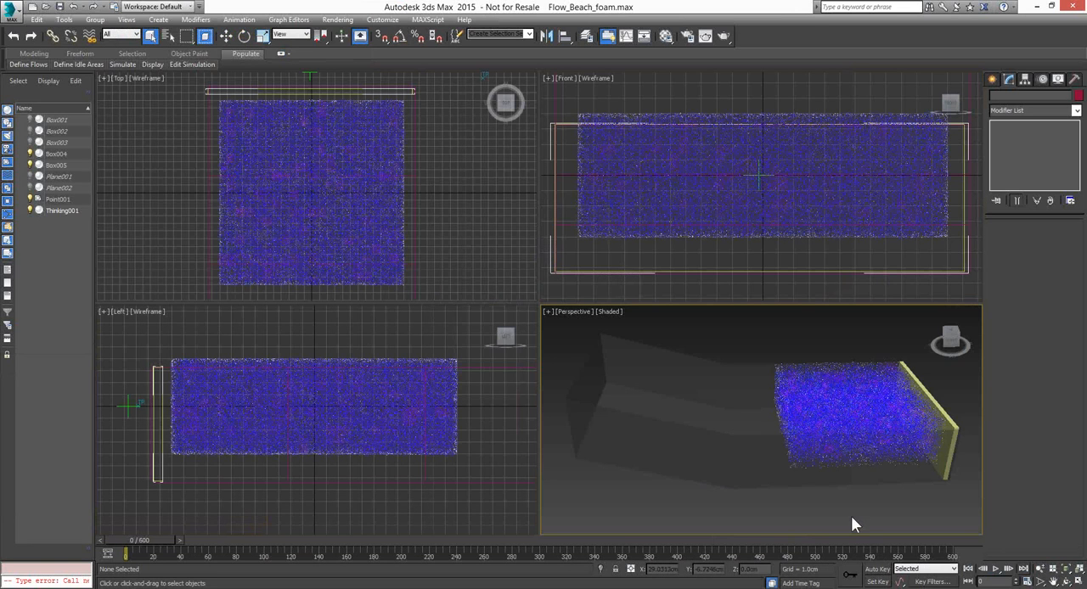
Maximize the Perspective viewport and start playing the beach foam simulation from frame 0
{"action": "left_click", "coordinate": [1078, 582]}
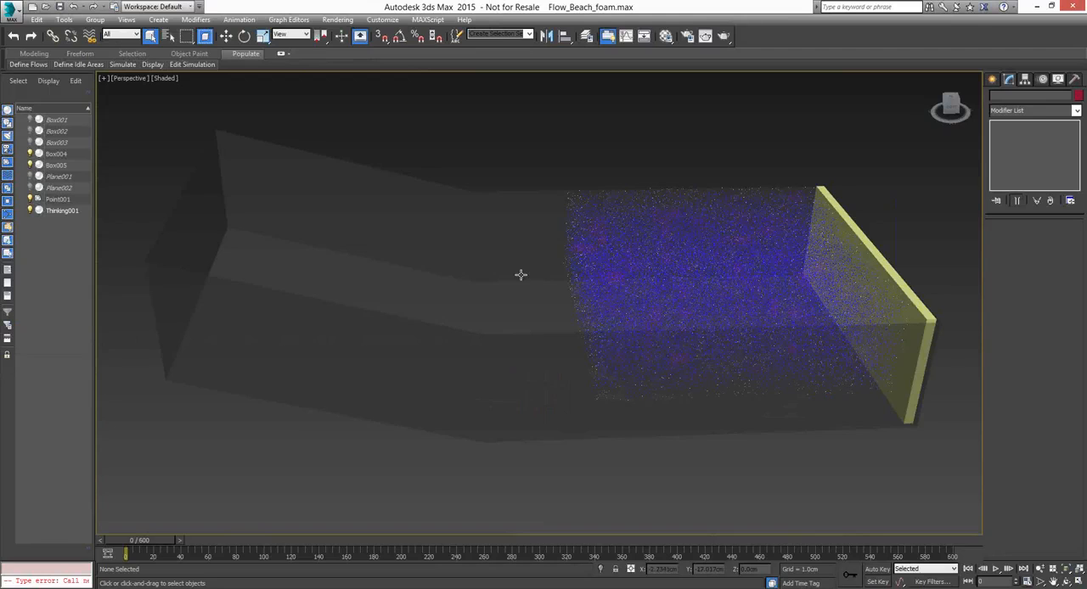
{"action": "left_click", "coordinate": [995, 569]}
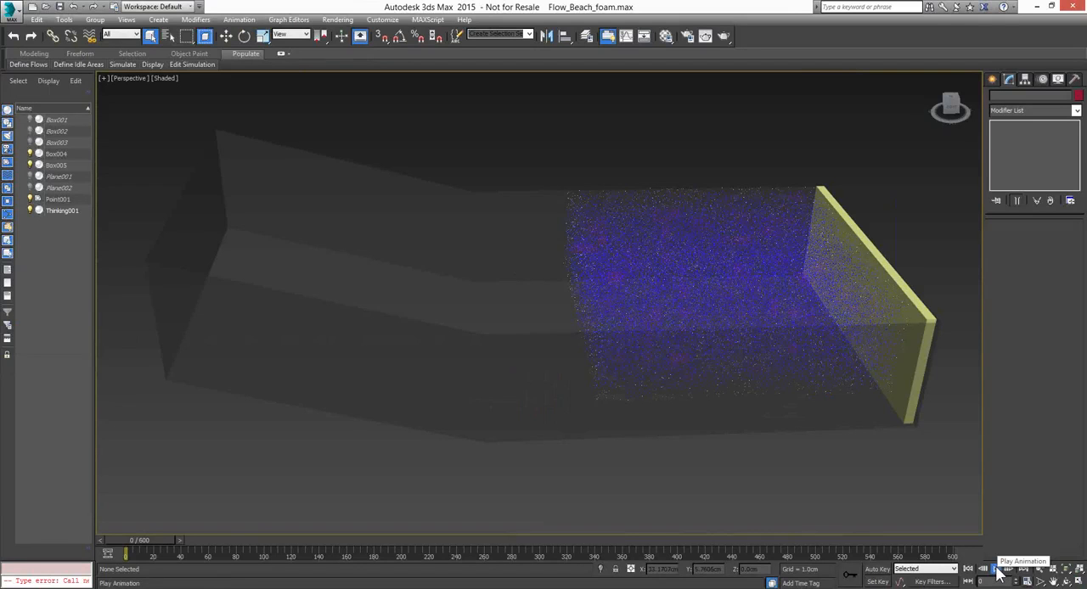
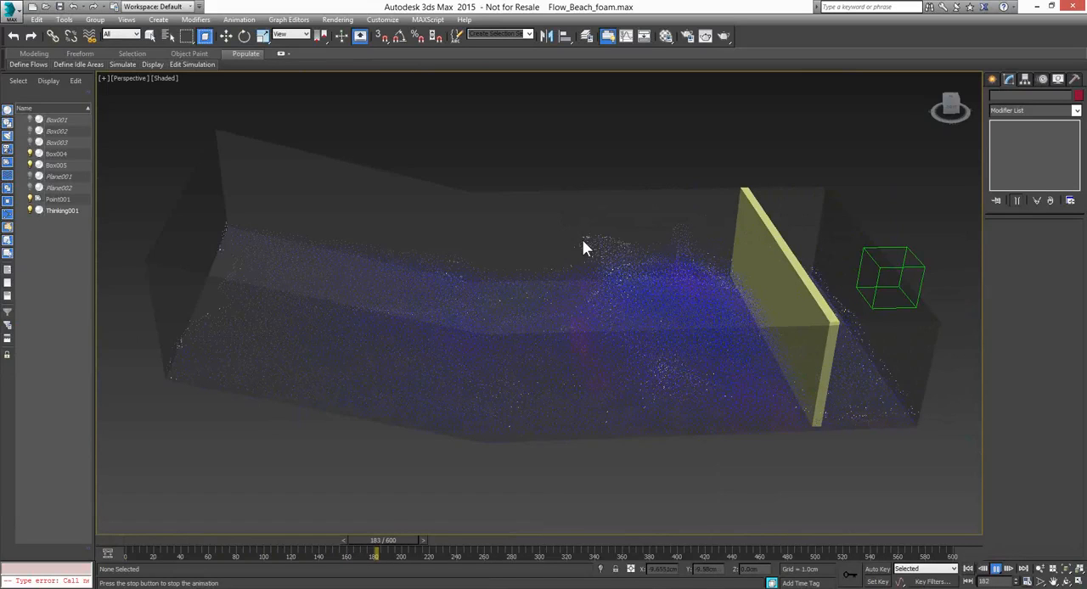
Stop the beach foam playback, examine the FlowSolver and FlowGroup settings in the particle editor, and move the FlowSolver node farther from FlowGroup
{"action": "left_click", "coordinate": [996, 570]}
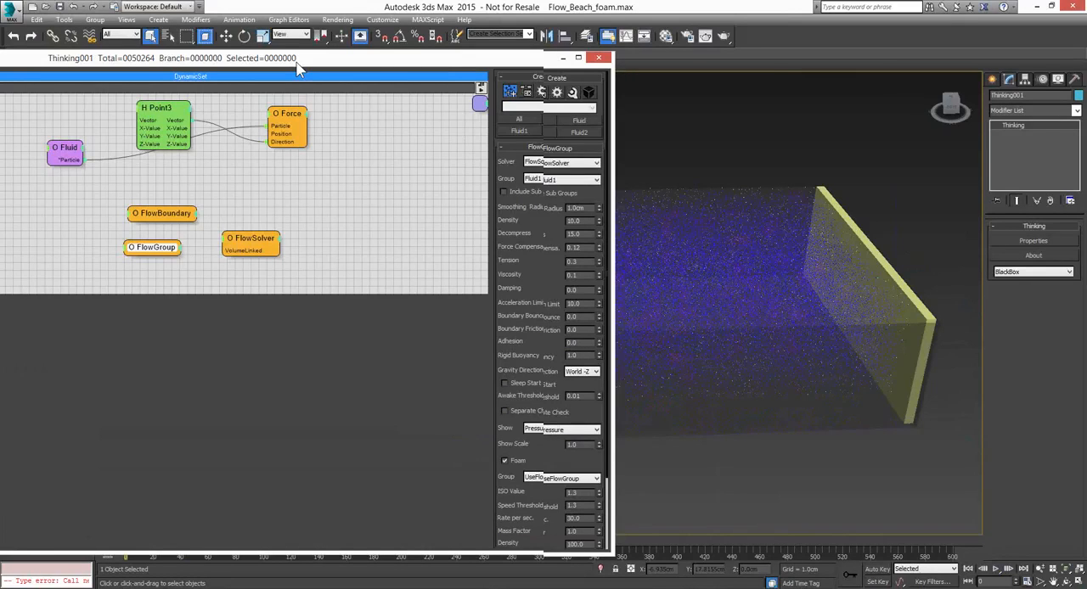
{"action": "left_click_drag", "start_coordinate": [297, 70], "coordinate": [572, 69]}
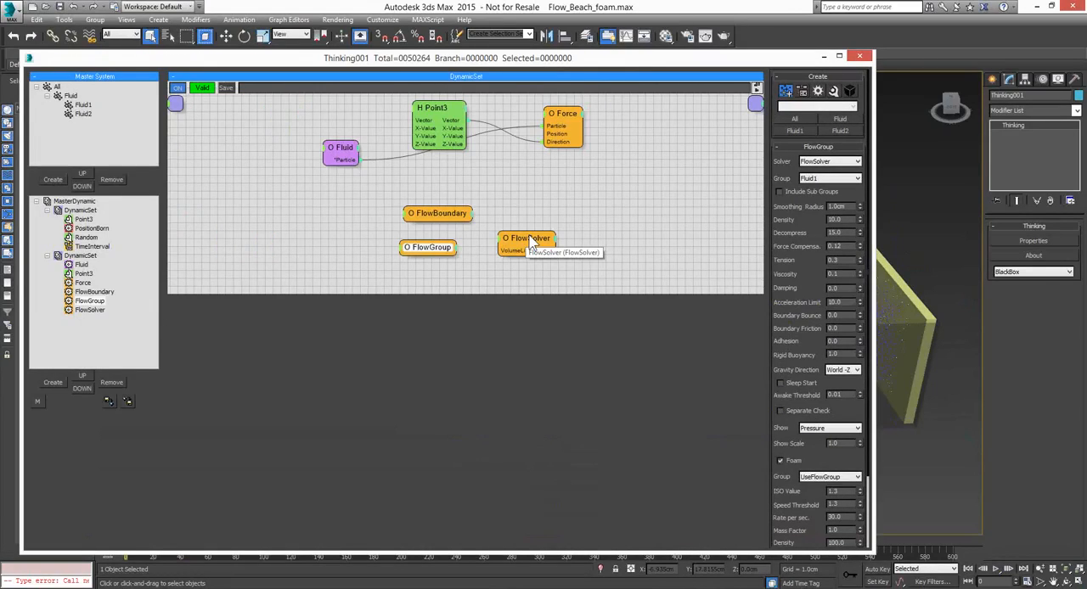
{"action": "left_click_drag", "start_coordinate": [531, 242], "coordinate": [562, 243]}
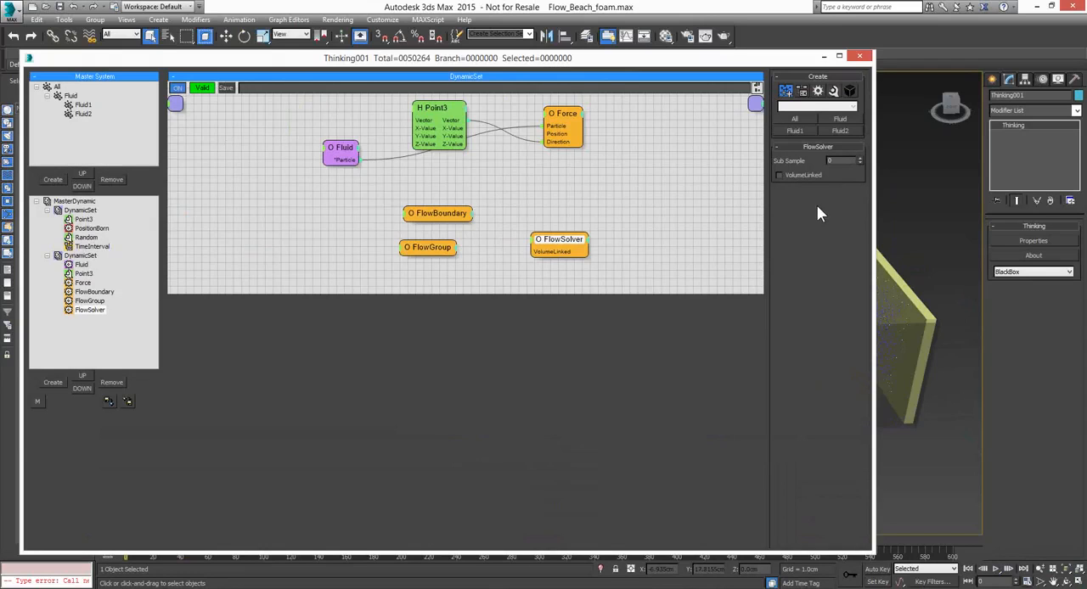
{"action": "left_click", "coordinate": [429, 258]}
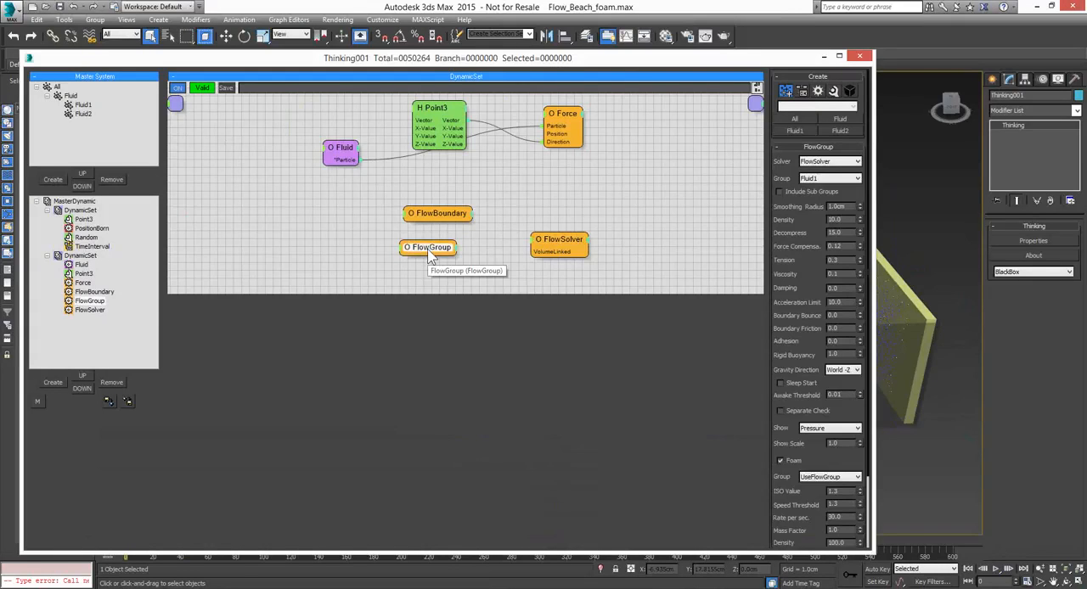
{"action": "left_click_drag", "start_coordinate": [428, 256], "coordinate": [430, 258]}
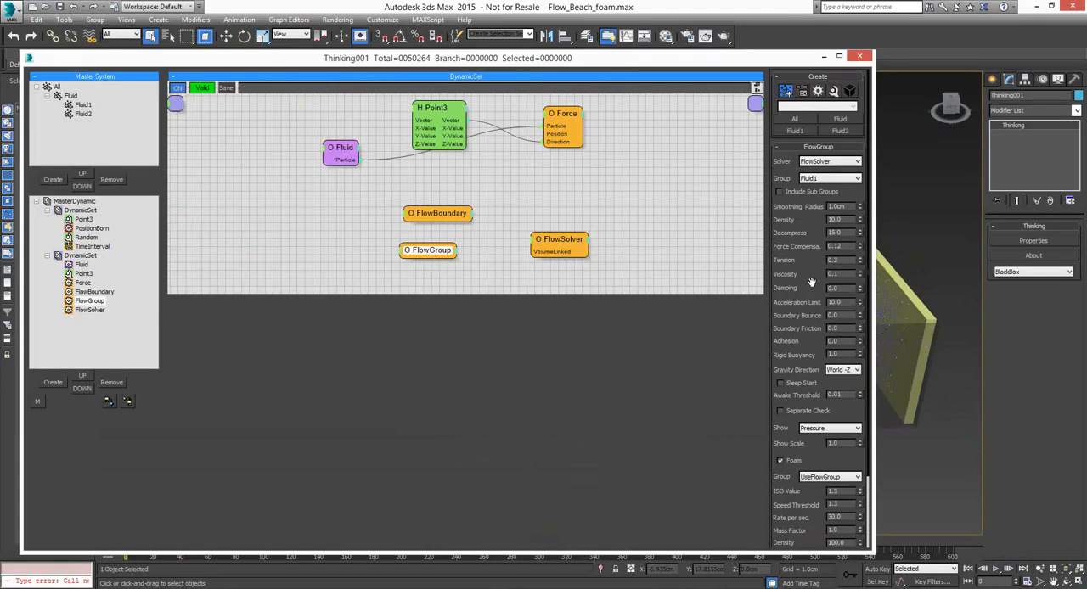
{"action": "left_click", "coordinate": [579, 245]}
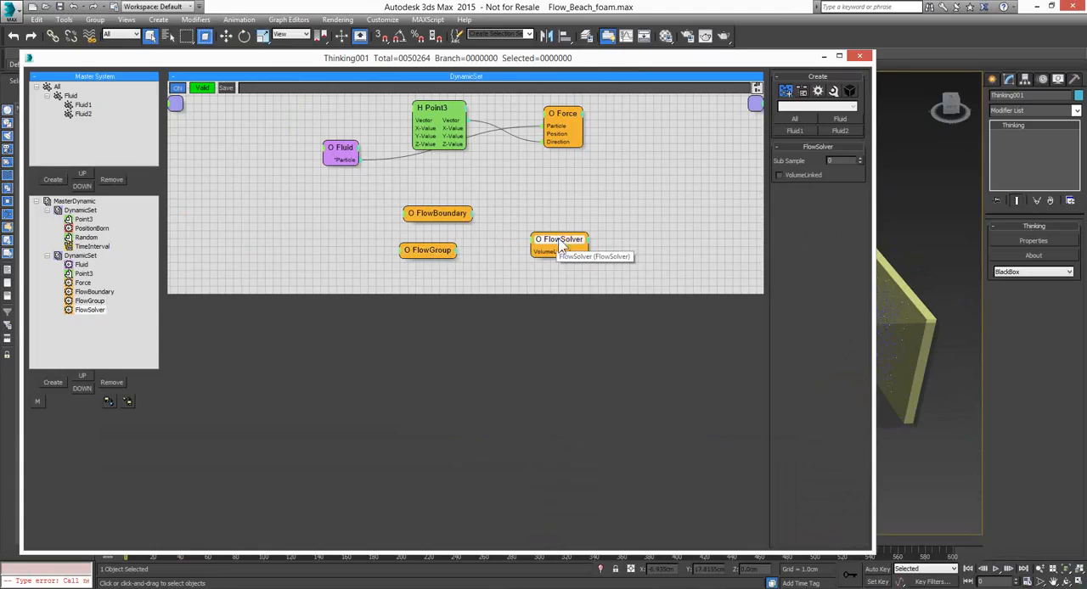
{"action": "left_click_drag", "start_coordinate": [560, 239], "coordinate": [565, 247]}
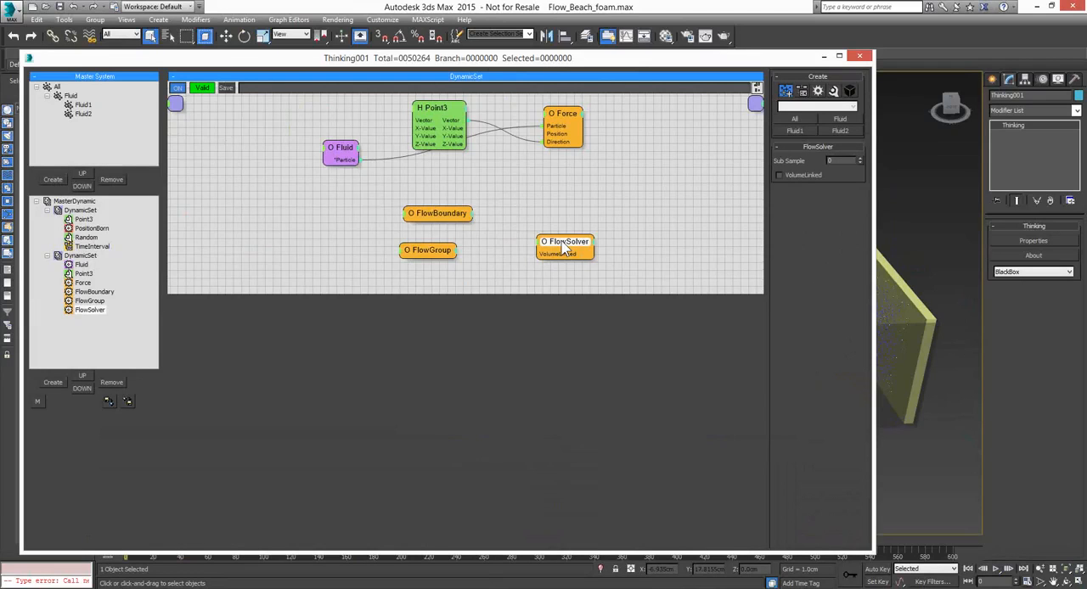
{"action": "left_click_drag", "start_coordinate": [564, 246], "coordinate": [600, 232]}
Move the FlowGroup node closer to FlowSolver and review its solver, group and fluid parameters
{"action": "left_click", "coordinate": [434, 253]}
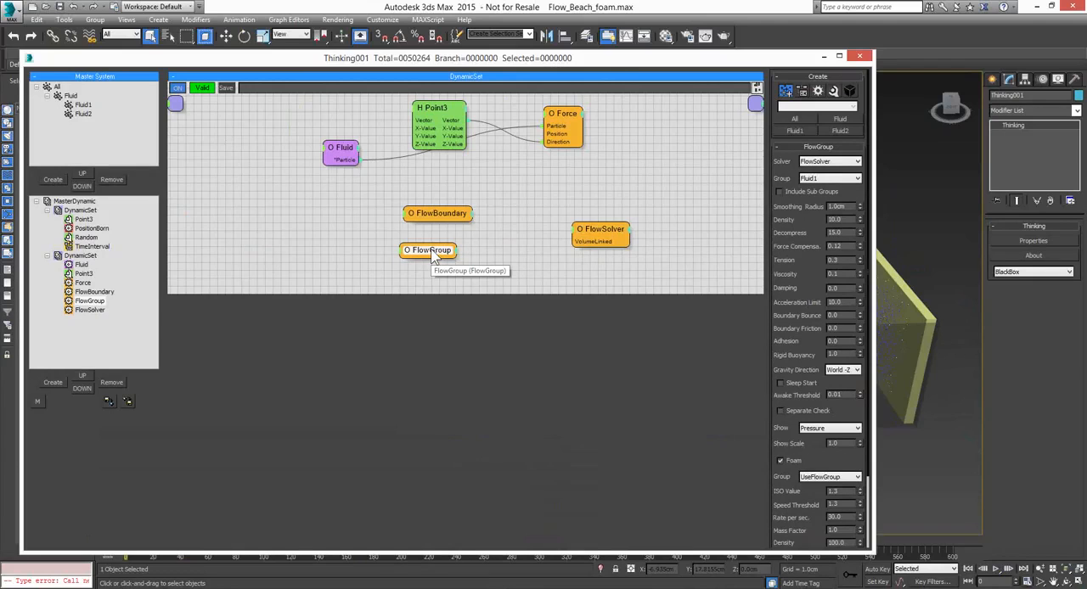
{"action": "left_click_drag", "start_coordinate": [434, 257], "coordinate": [485, 254]}
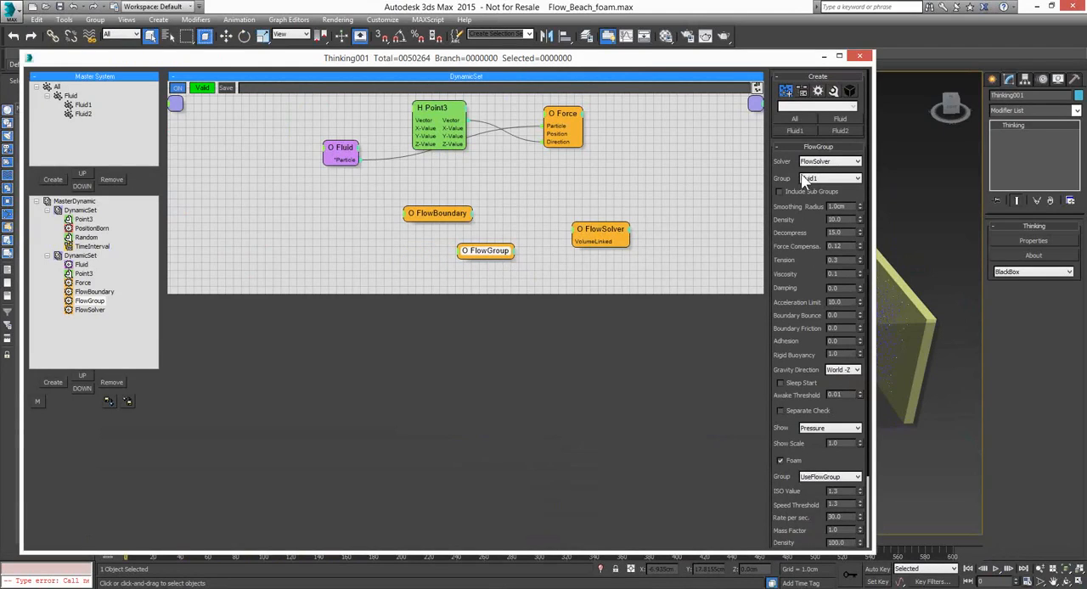
{"action": "left_click", "coordinate": [860, 163]}
{"action": "left_click", "coordinate": [824, 178]}
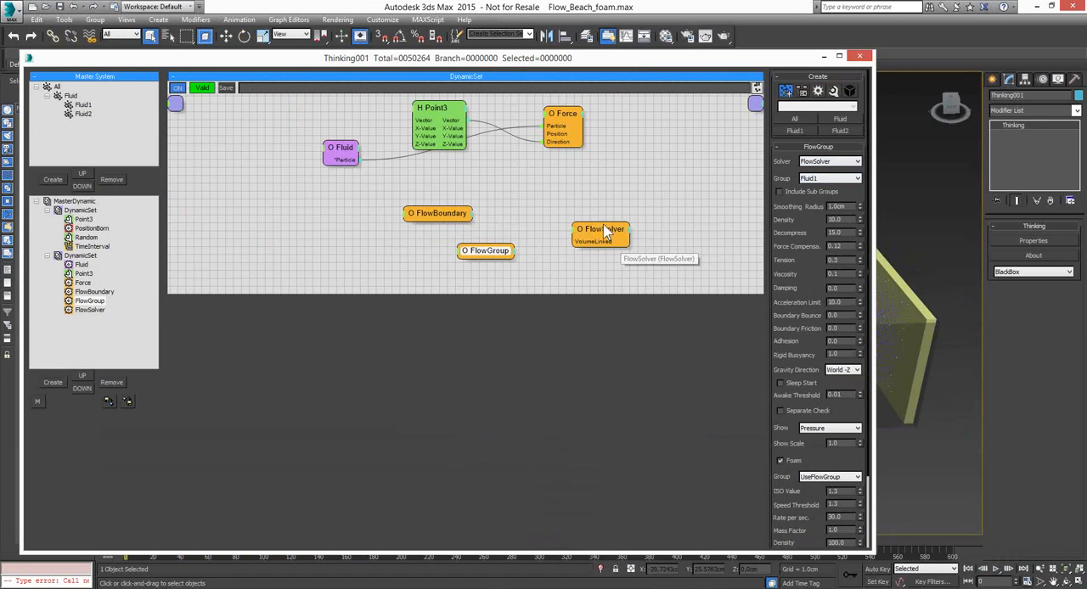
{"action": "left_click_drag", "start_coordinate": [814, 273], "coordinate": [803, 226]}
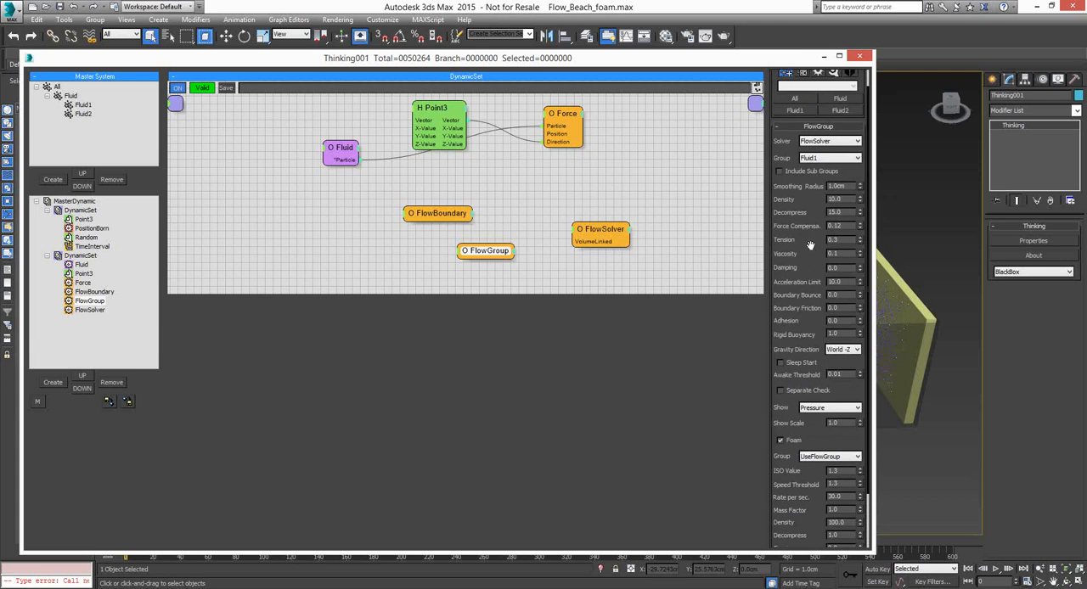
Reduce the PositionBorn operator's Pistol Shot particle count and play the beach simulation to frame 227
{"action": "left_click", "coordinate": [90, 229]}
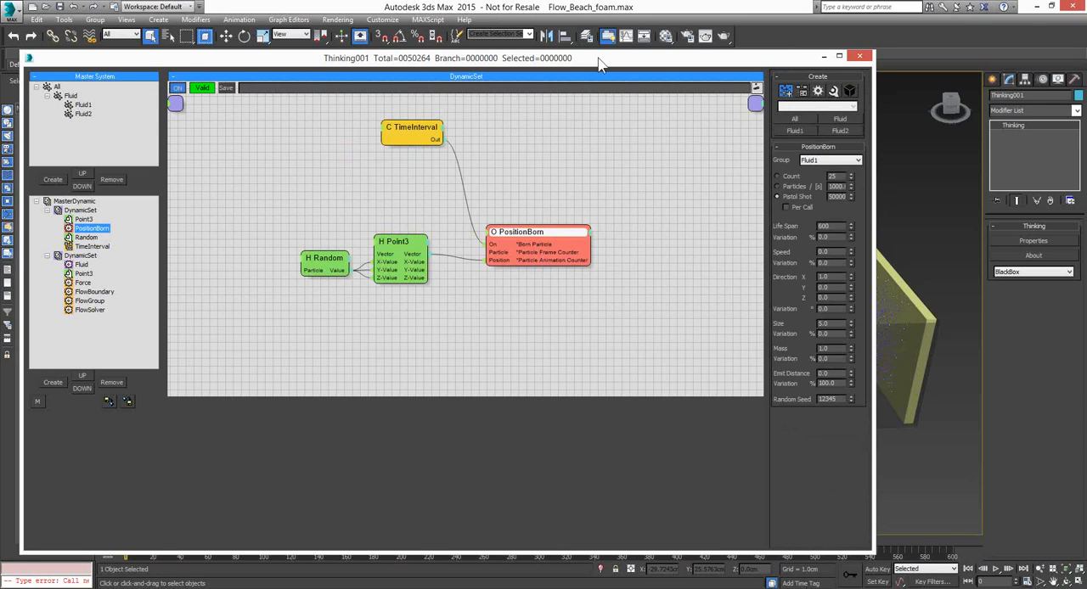
{"action": "left_click_drag", "start_coordinate": [598, 64], "coordinate": [255, 32]}
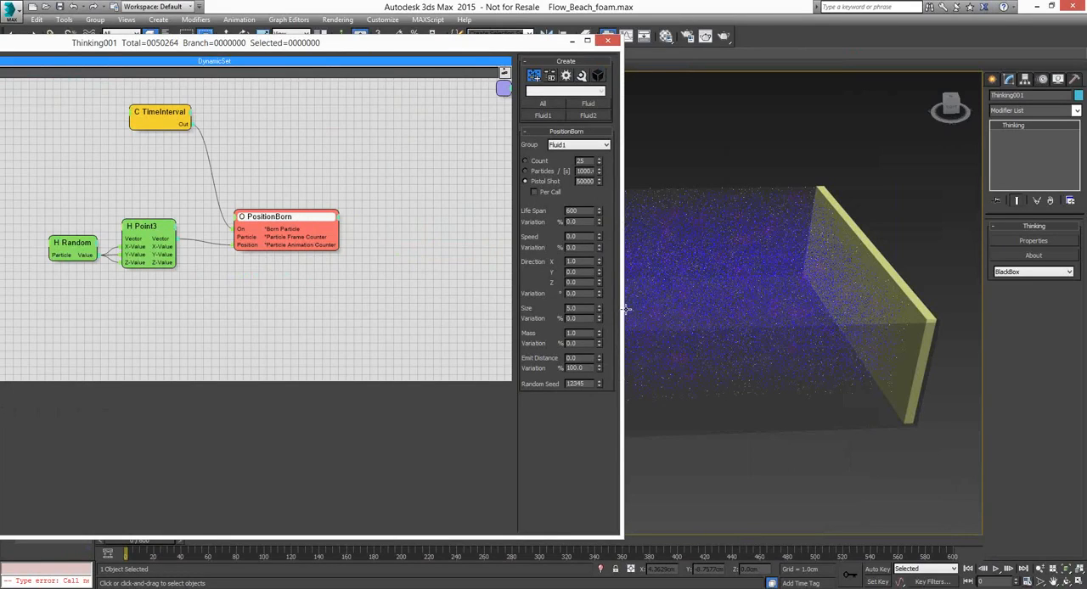
{"action": "double_click", "coordinate": [585, 182]}
{"action": "left_click", "coordinate": [571, 41]}
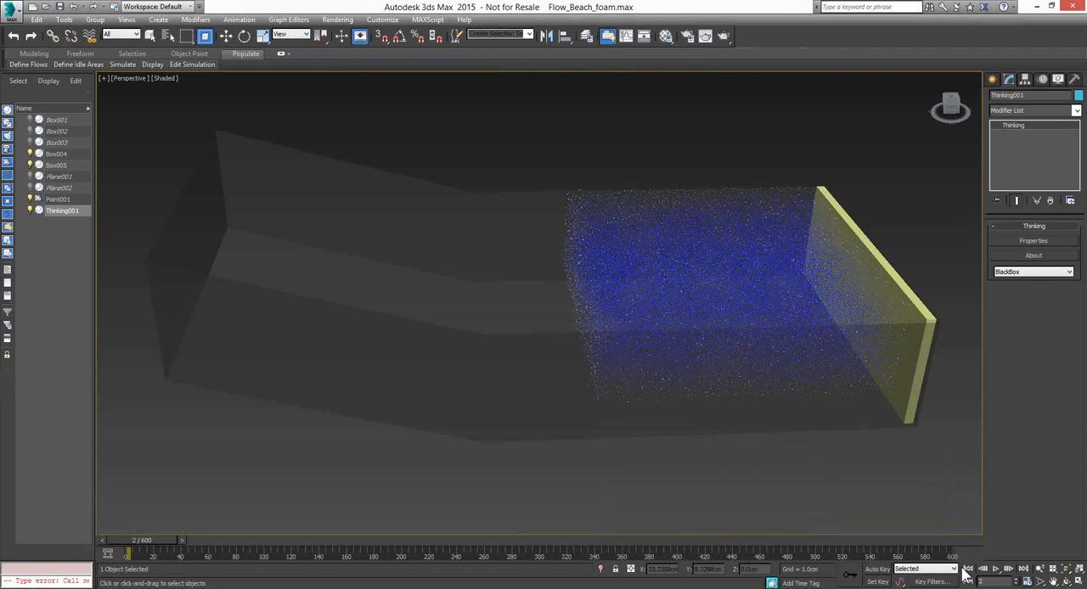
{"action": "left_click", "coordinate": [996, 570]}
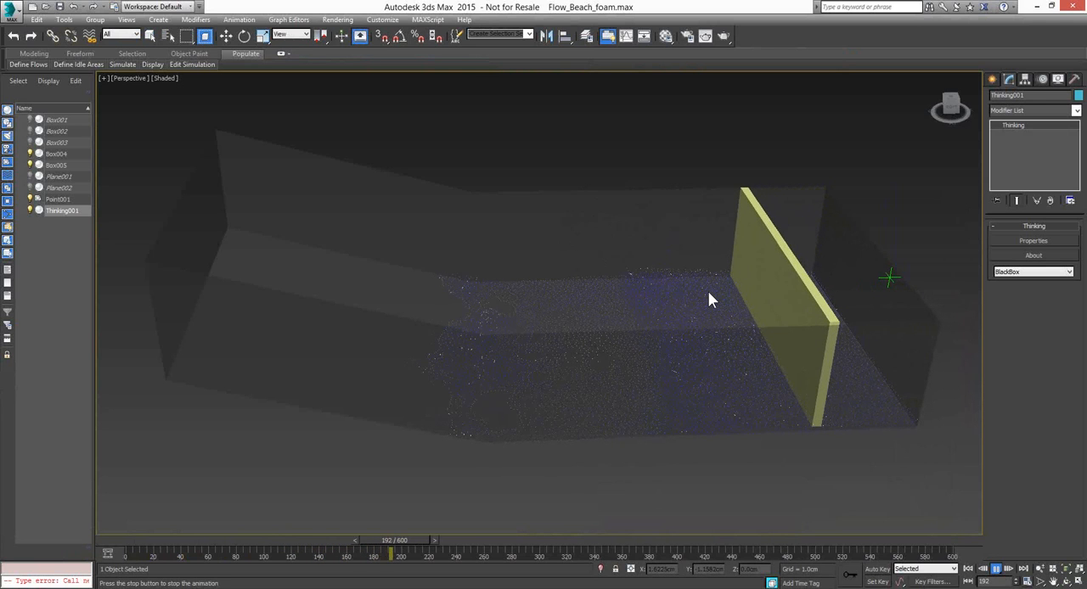
{"action": "left_click", "coordinate": [996, 569]}
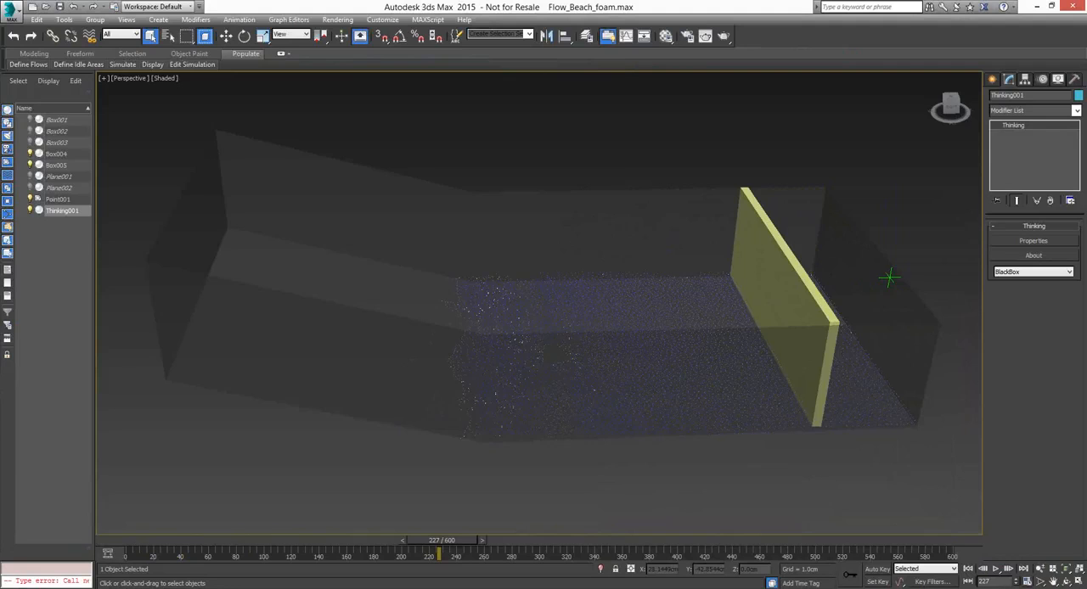
Set the FlowGroup's Smoothing Radius to 1.5 cm and move the particle editor aside to expose the viewport
{"action": "key", "text": "alt+Tab"}
{"action": "left_click", "coordinate": [235, 237]}
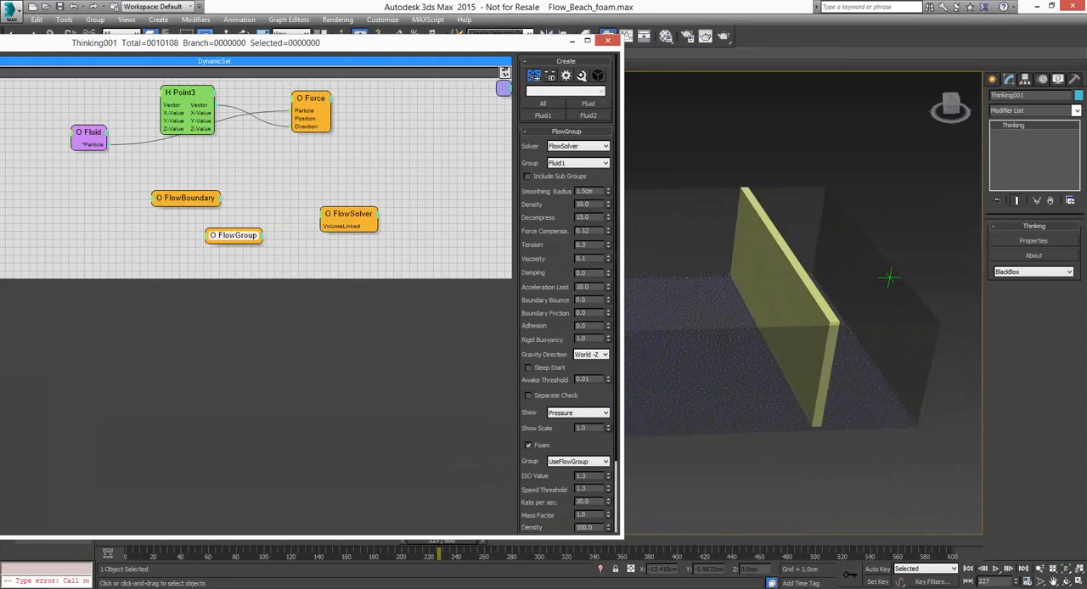
{"action": "double_click", "coordinate": [585, 191]}
{"action": "left_click_drag", "start_coordinate": [466, 47], "coordinate": [388, 38]}
Rewind the beach simulation to frame 0 and play it to frame 214
{"action": "left_click", "coordinate": [968, 569]}
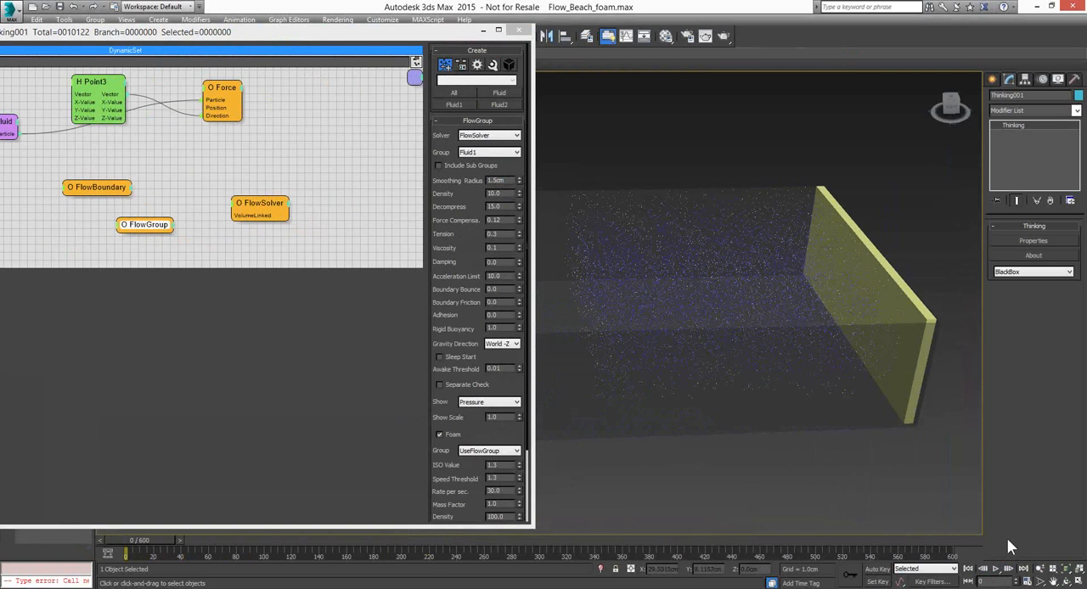
{"action": "left_click", "coordinate": [996, 570]}
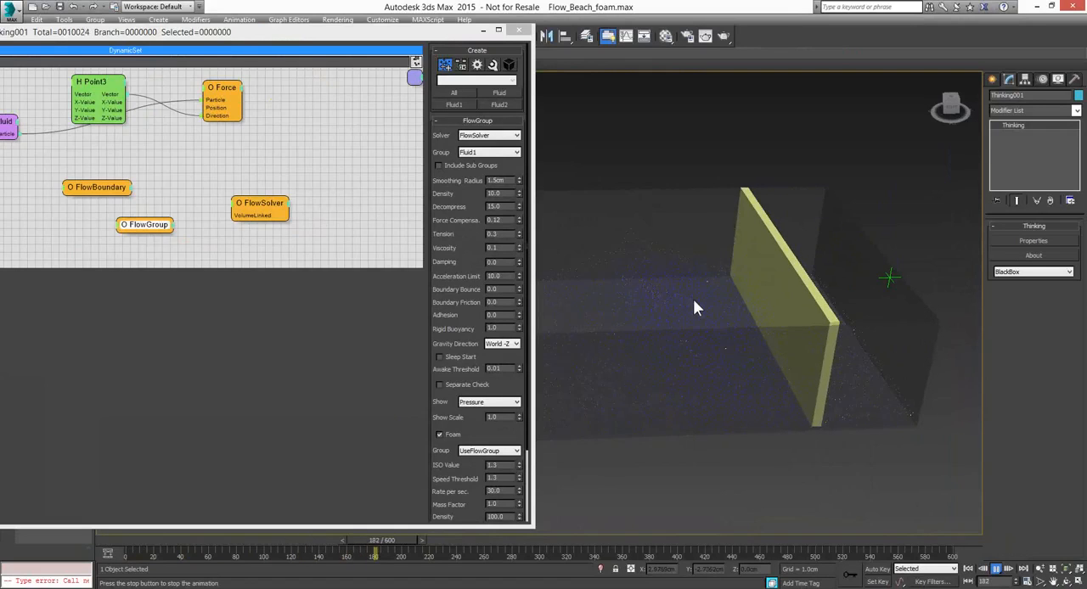
{"action": "key", "text": "Escape"}
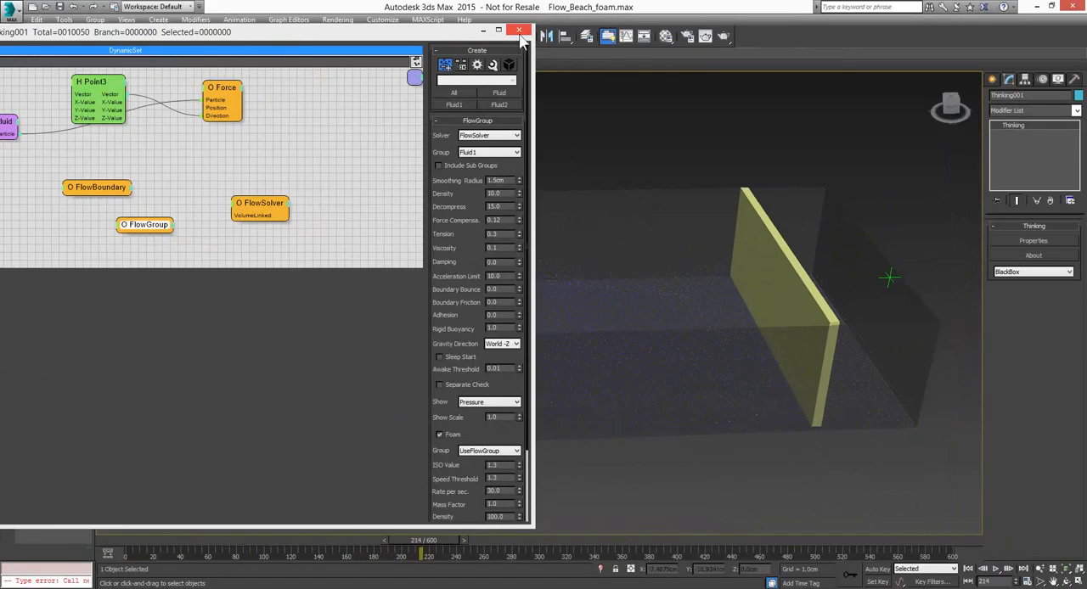
Close the particle editor and open the scene Flow_blender.max
{"action": "left_click", "coordinate": [521, 32]}
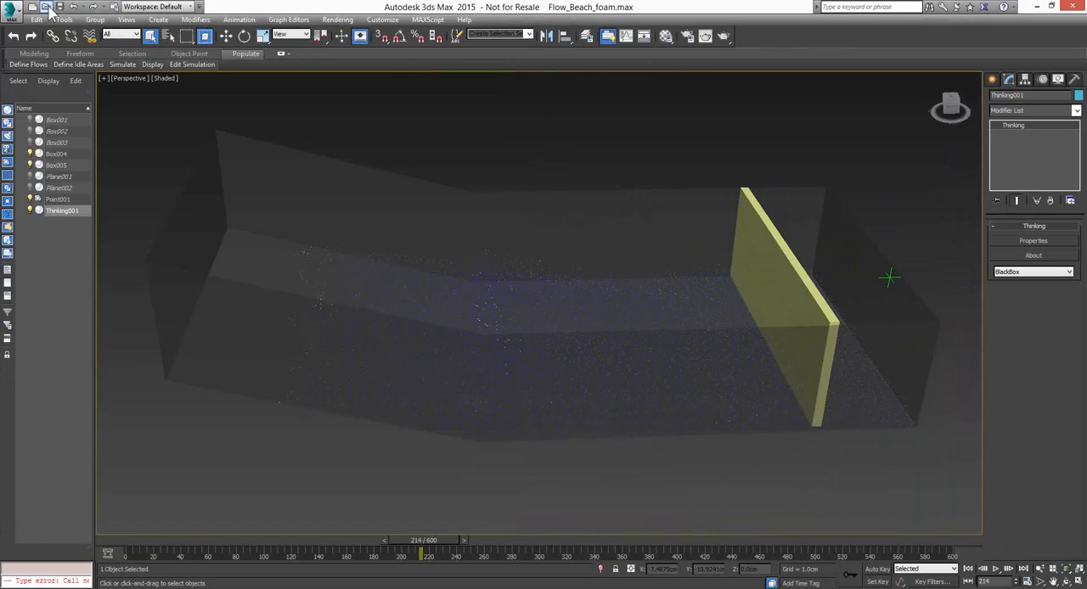
{"action": "left_click", "coordinate": [49, 8]}
{"action": "left_click", "coordinate": [540, 318]}
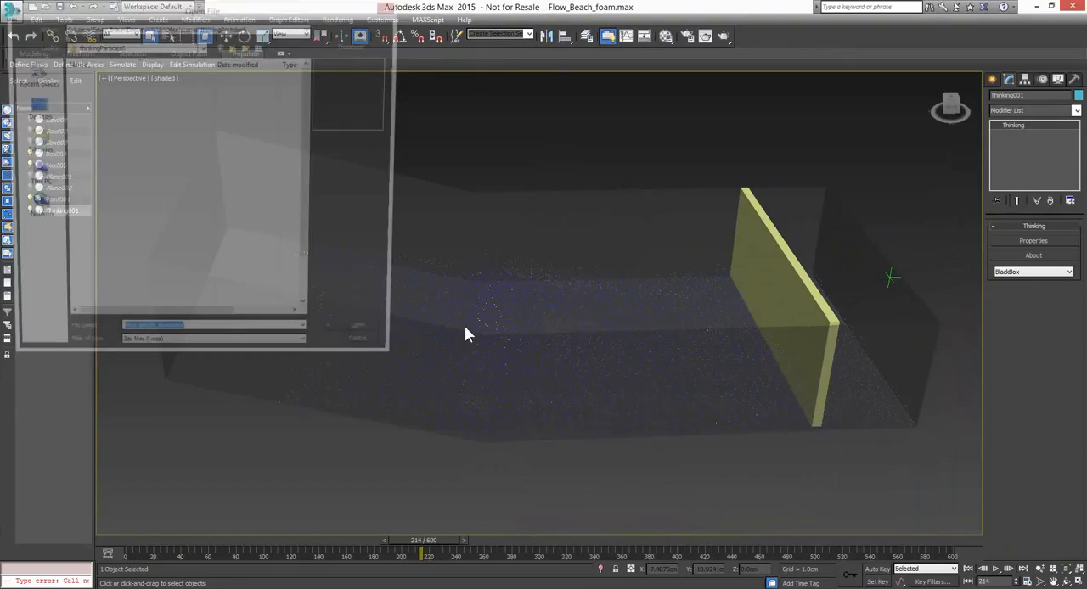
{"action": "left_click", "coordinate": [110, 162]}
{"action": "left_click", "coordinate": [358, 337]}
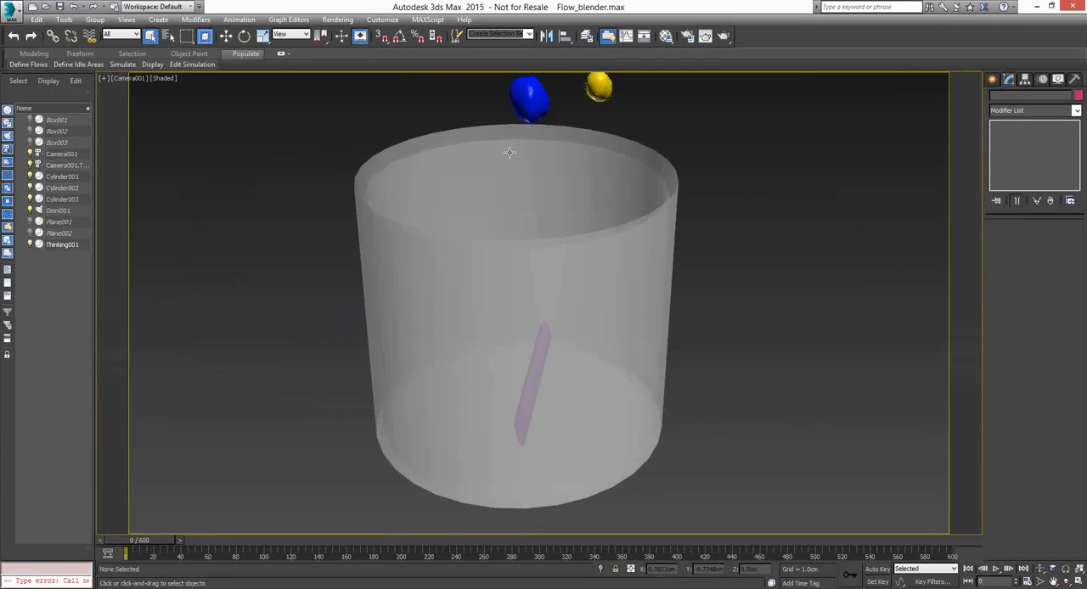
Play the blender fluid simulation from frame 0 and stop it at frame 106
{"action": "left_click", "coordinate": [996, 569]}
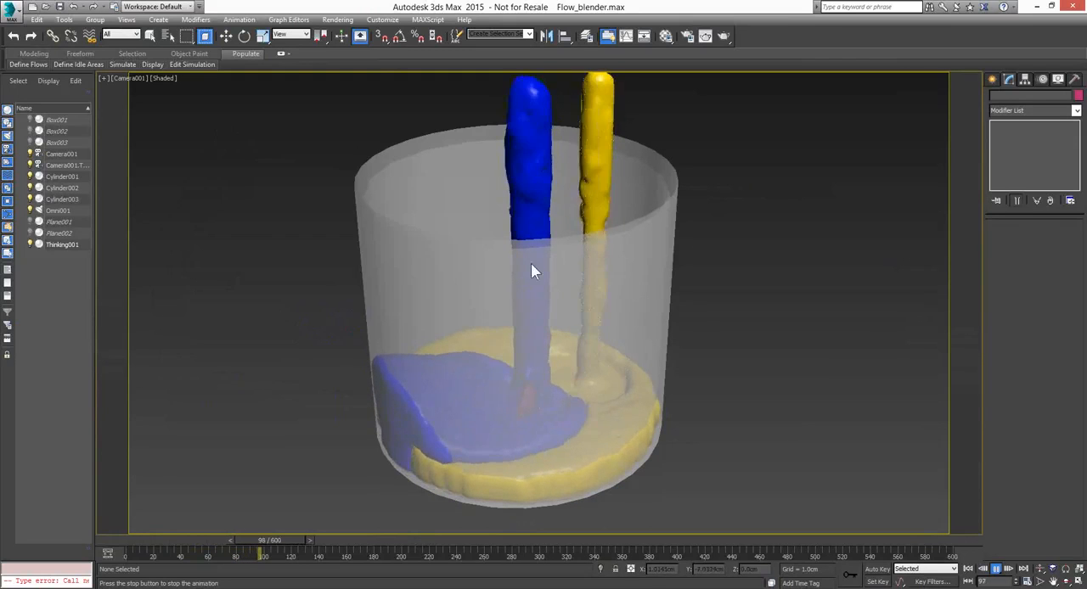
{"action": "left_click", "coordinate": [996, 571]}
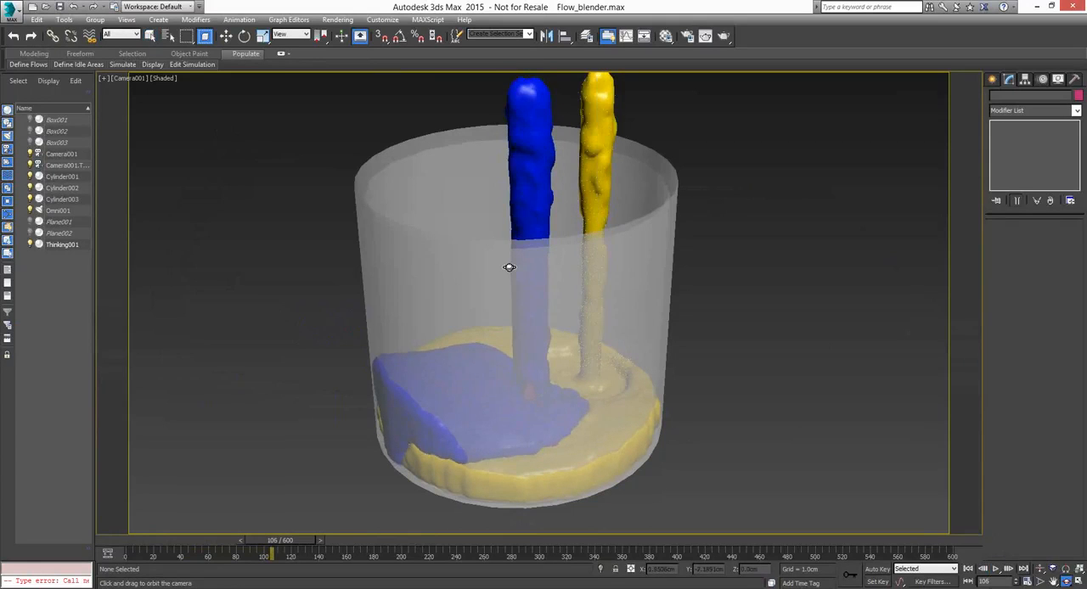
{"action": "left_click_drag", "start_coordinate": [510, 271], "coordinate": [488, 208]}
Select the Thinking001 fluid and open its particle editor, bringing the whole Create set into view
{"action": "left_click", "coordinate": [226, 36]}
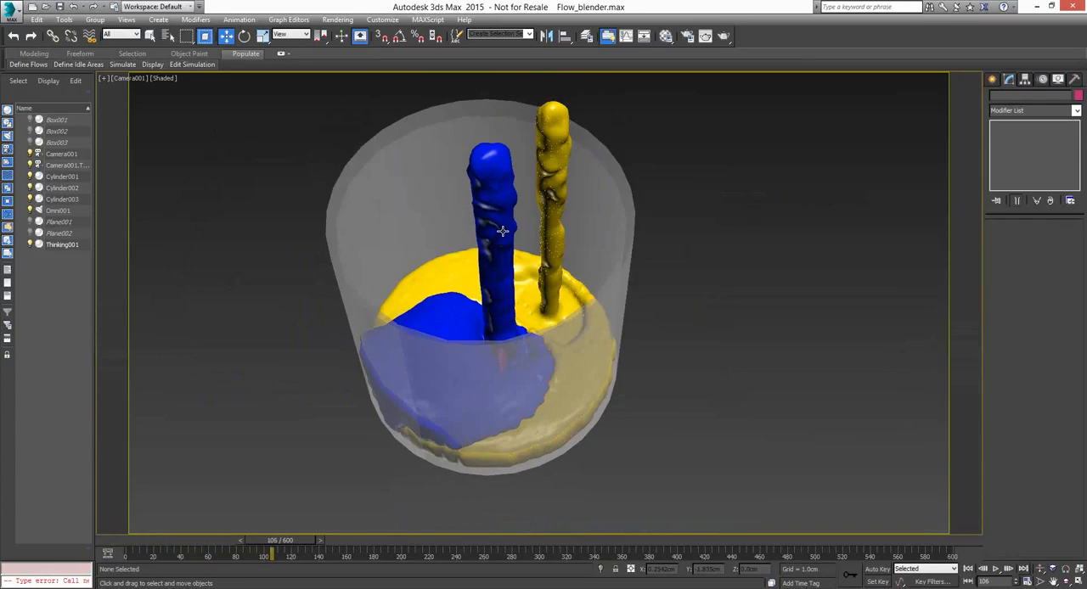
{"action": "left_click", "coordinate": [502, 230]}
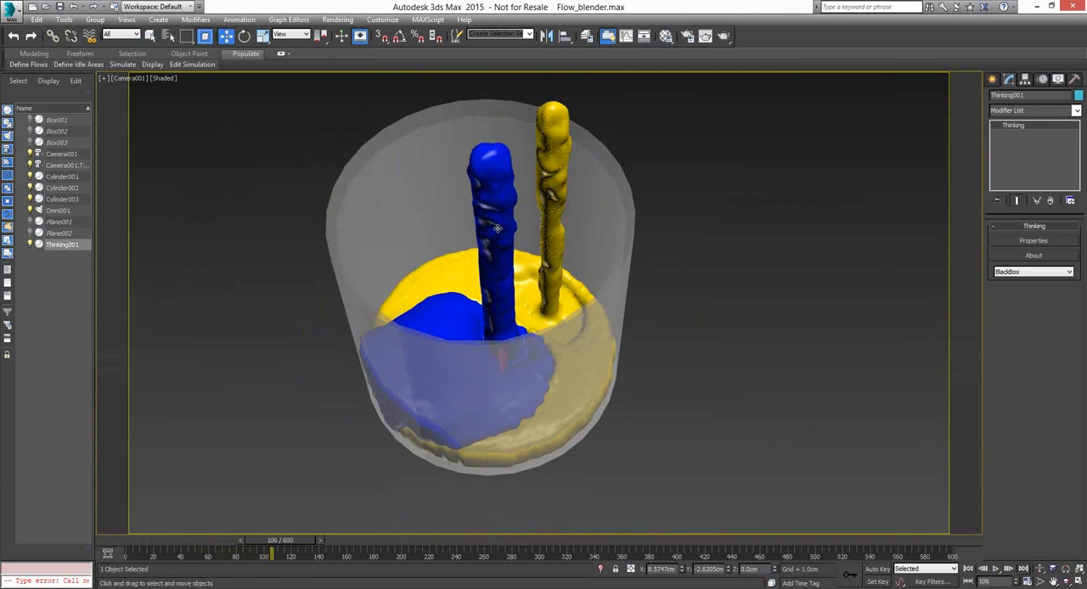
{"action": "left_click", "coordinate": [1014, 240]}
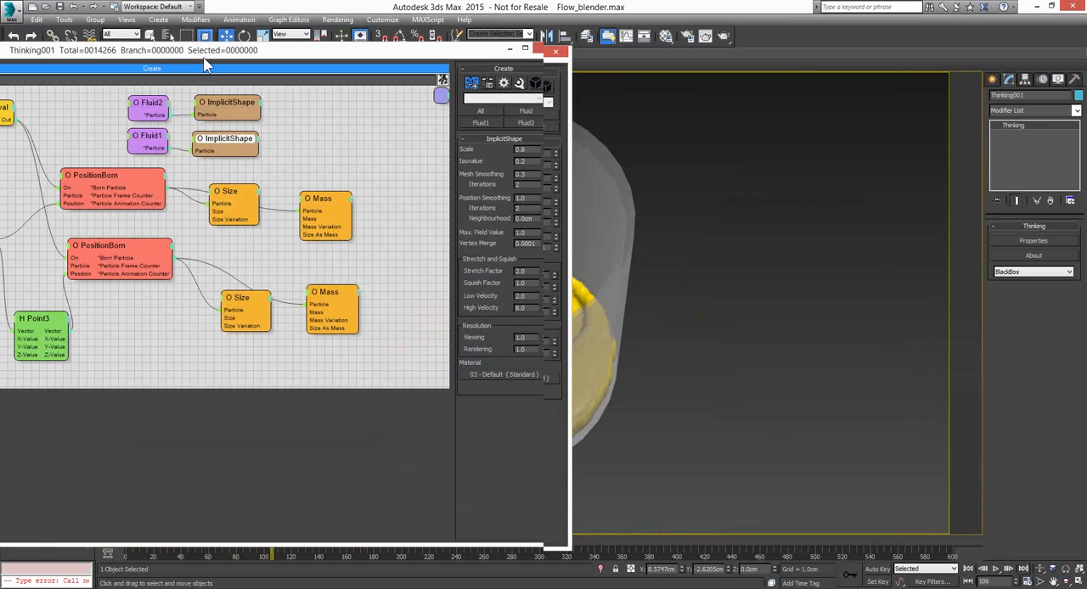
{"action": "left_click_drag", "start_coordinate": [203, 65], "coordinate": [544, 74]}
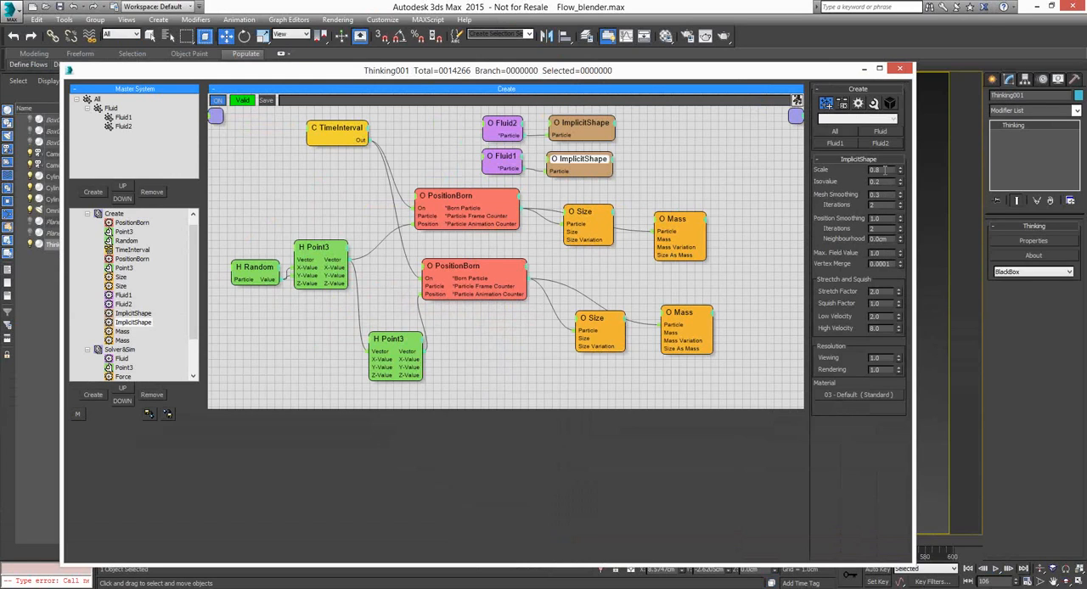
Move the Fluid1 and Fluid2 nodes slightly away from their ImplicitShape nodes and show the settings of Fluid2's ImplicitShape
{"action": "left_click", "coordinate": [508, 163]}
{"action": "left_click_drag", "start_coordinate": [508, 163], "coordinate": [499, 165]}
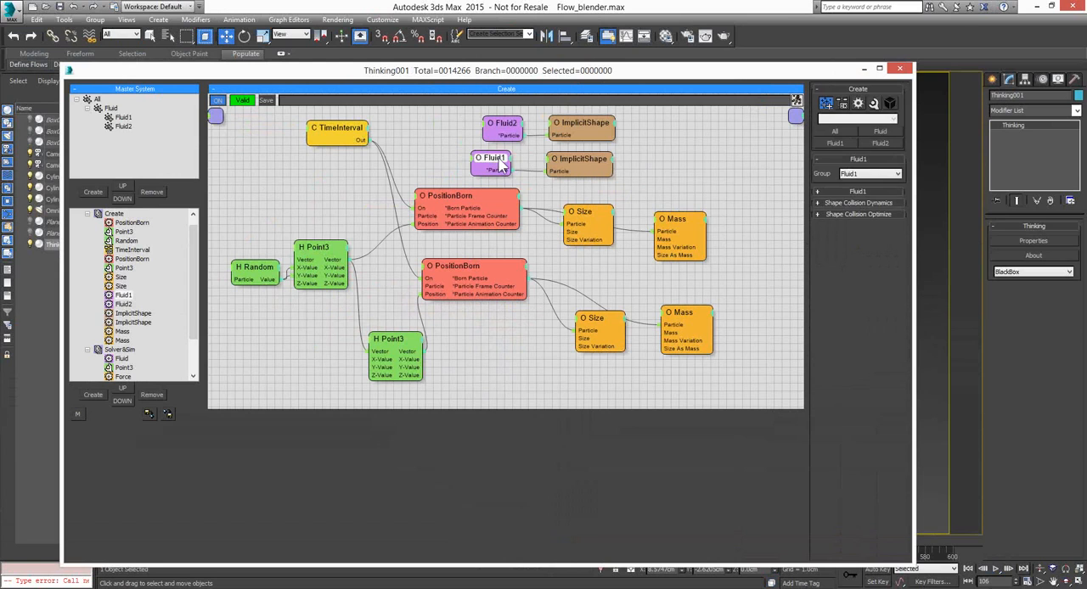
{"action": "left_click", "coordinate": [506, 125]}
{"action": "left_click_drag", "start_coordinate": [506, 125], "coordinate": [497, 125]}
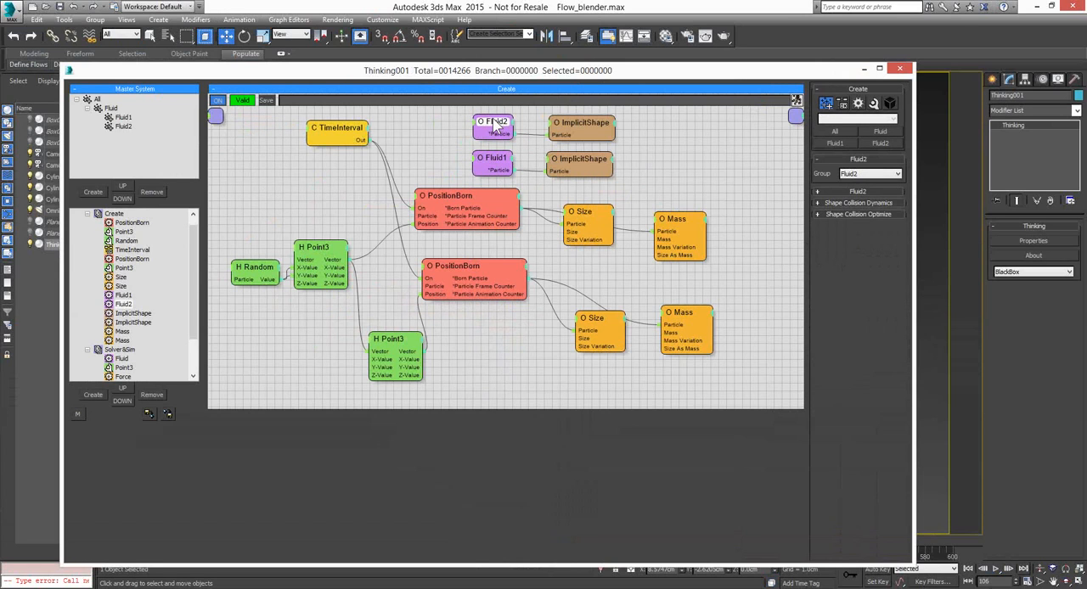
{"action": "left_click", "coordinate": [579, 125]}
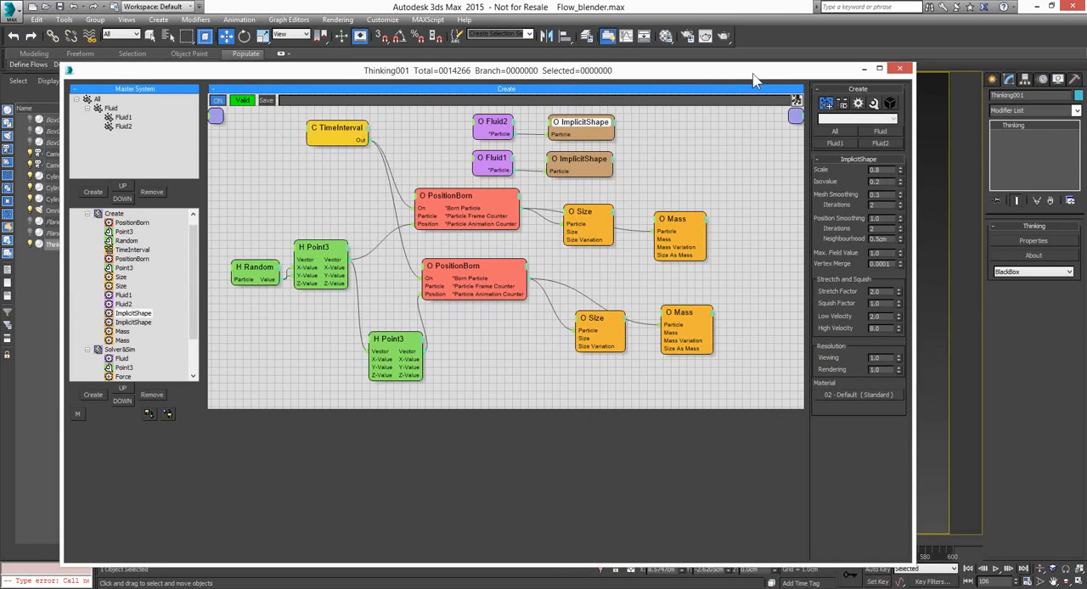
Move the particle editor aside to expose the blender container and resume the simulation playback from frame 106
{"action": "left_click_drag", "start_coordinate": [752, 79], "coordinate": [188, 52]}
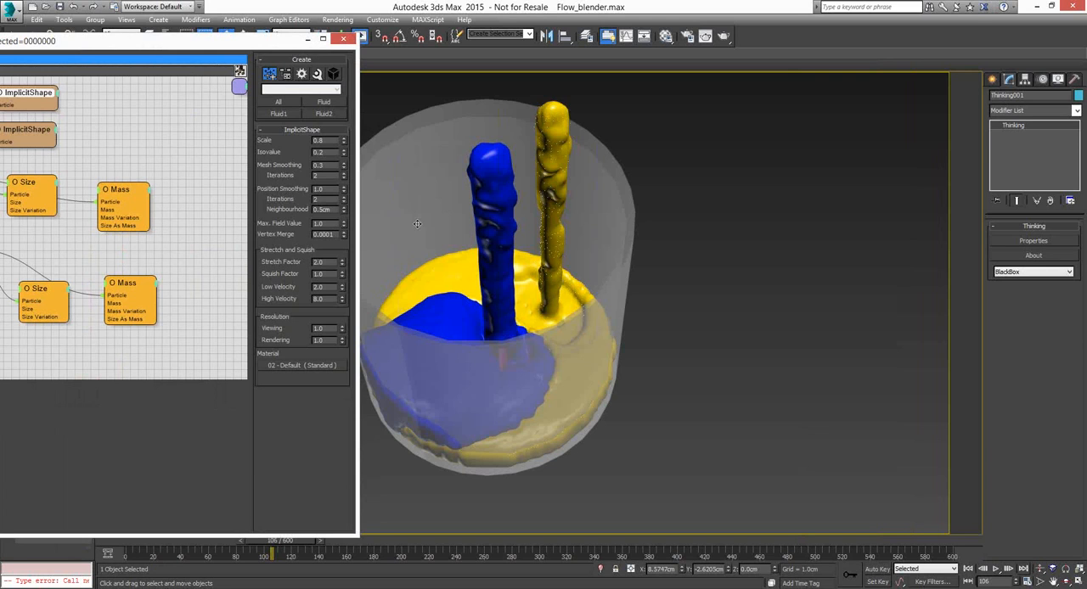
{"action": "left_click", "coordinate": [1068, 580]}
{"action": "left_click_drag", "start_coordinate": [545, 369], "coordinate": [577, 360]}
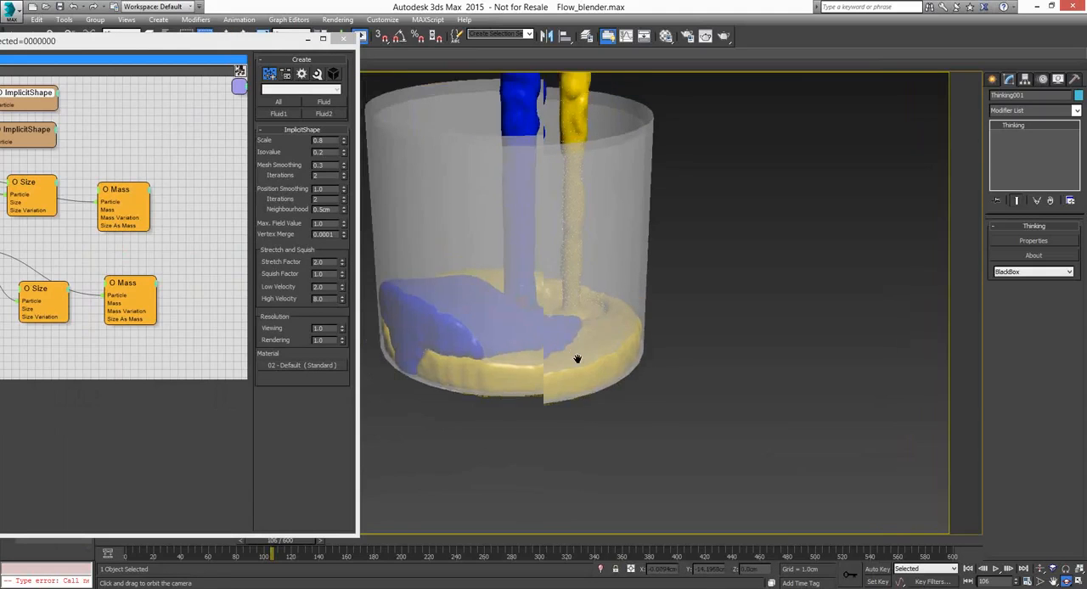
{"action": "left_click", "coordinate": [997, 570]}
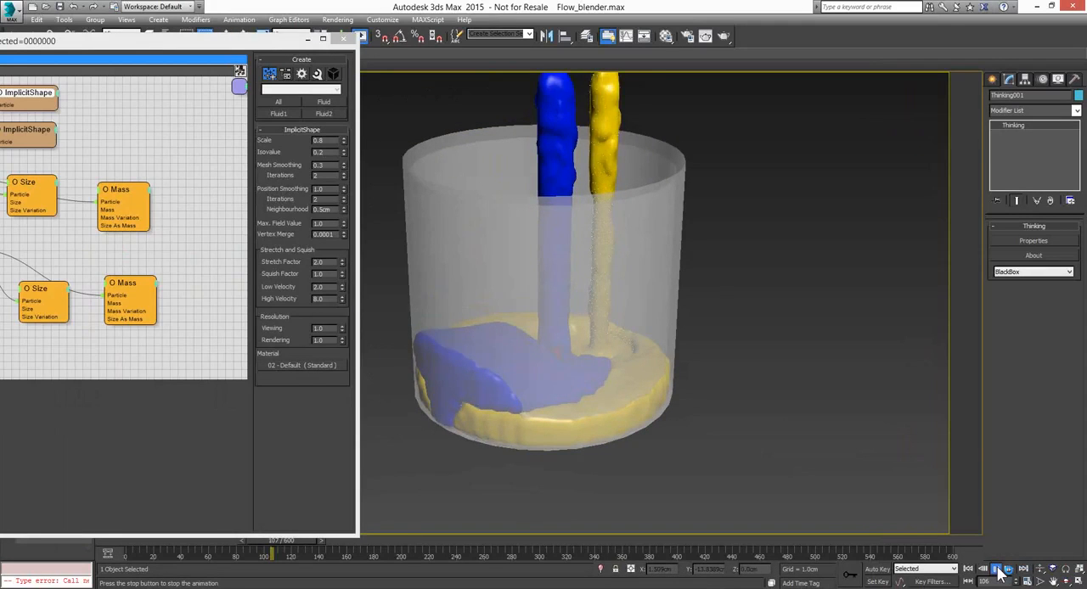
Stop the blender playback at frame 111, bring the particle editor fully back into view and open the Solver&Sim set
{"action": "left_click", "coordinate": [1000, 574]}
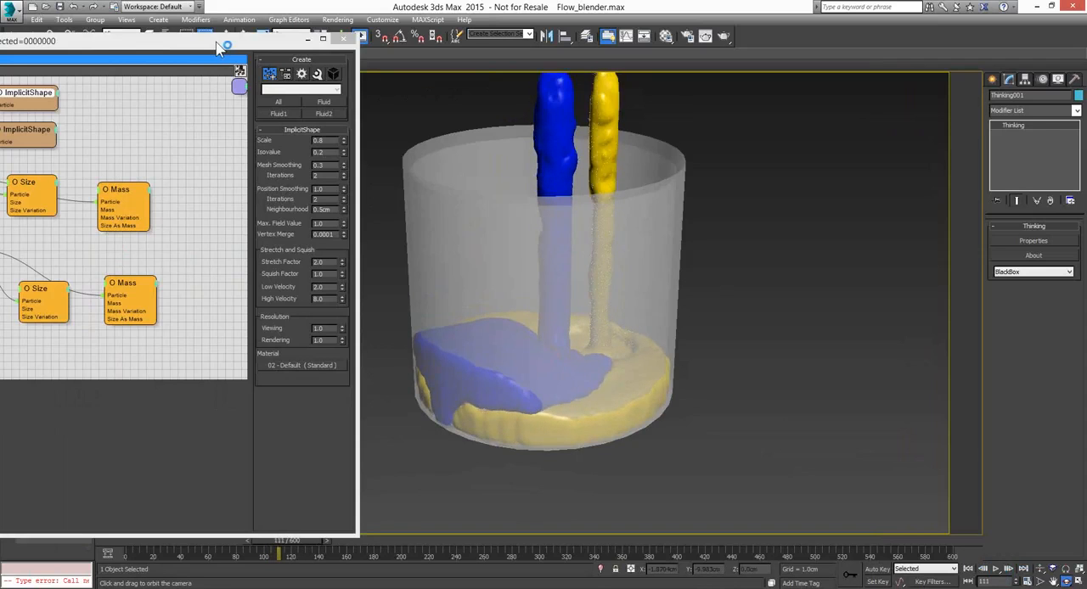
{"action": "left_click_drag", "start_coordinate": [219, 48], "coordinate": [765, 52]}
{"action": "left_click", "coordinate": [80, 194]}
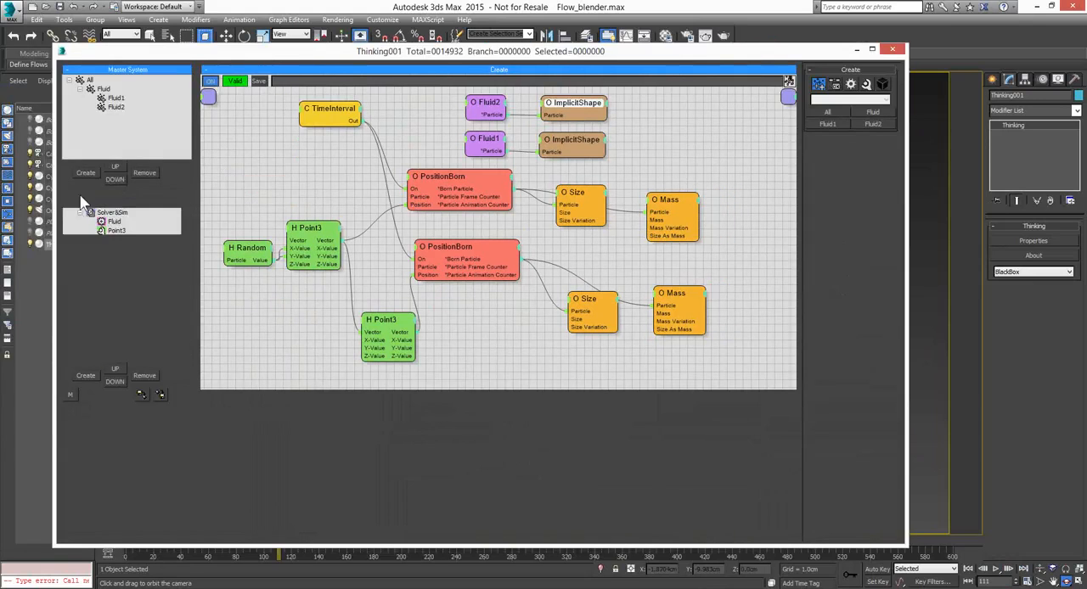
{"action": "left_click", "coordinate": [116, 213]}
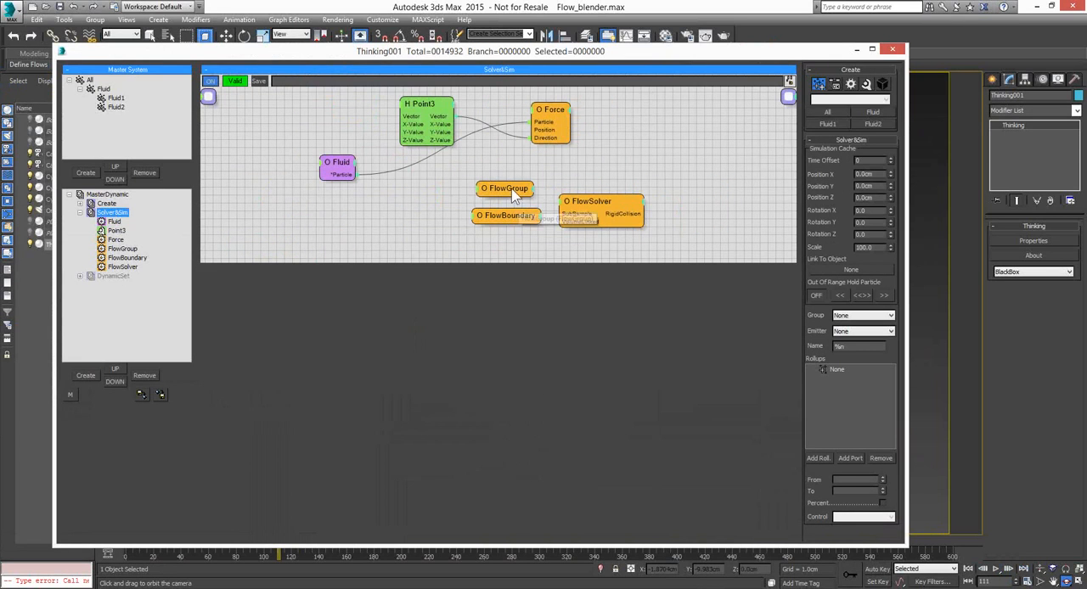
Examine the FlowGroup node's settings, spread the FlowSolver and FlowBoundary nodes slightly apart and show FlowBoundary's settings
{"action": "left_click", "coordinate": [507, 190]}
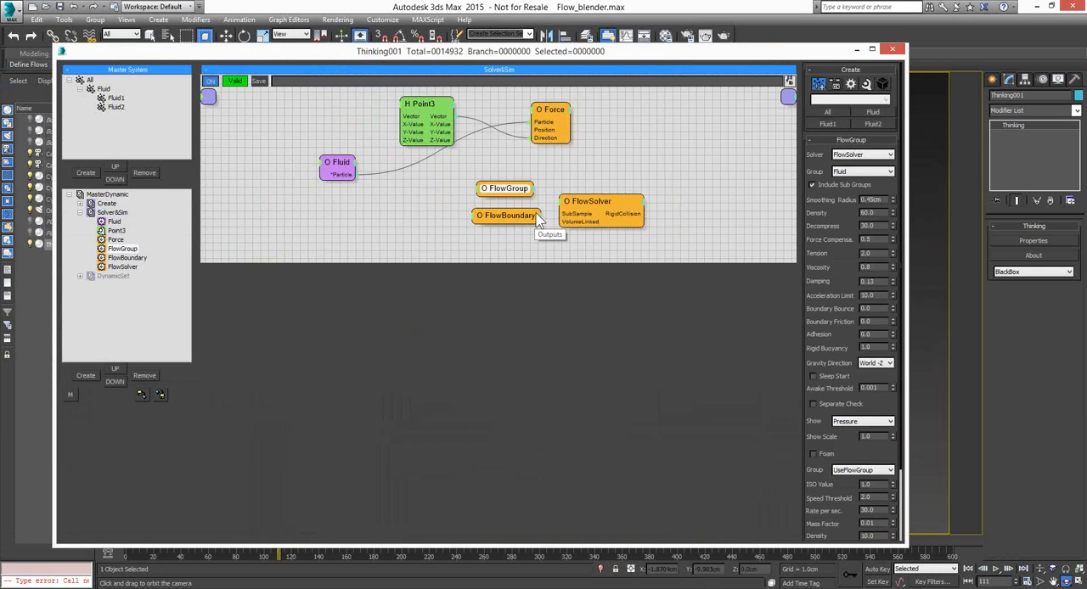
{"action": "left_click", "coordinate": [606, 209]}
{"action": "left_click_drag", "start_coordinate": [606, 209], "coordinate": [618, 210]}
{"action": "left_click", "coordinate": [501, 219]}
{"action": "left_click_drag", "start_coordinate": [500, 218], "coordinate": [495, 227]}
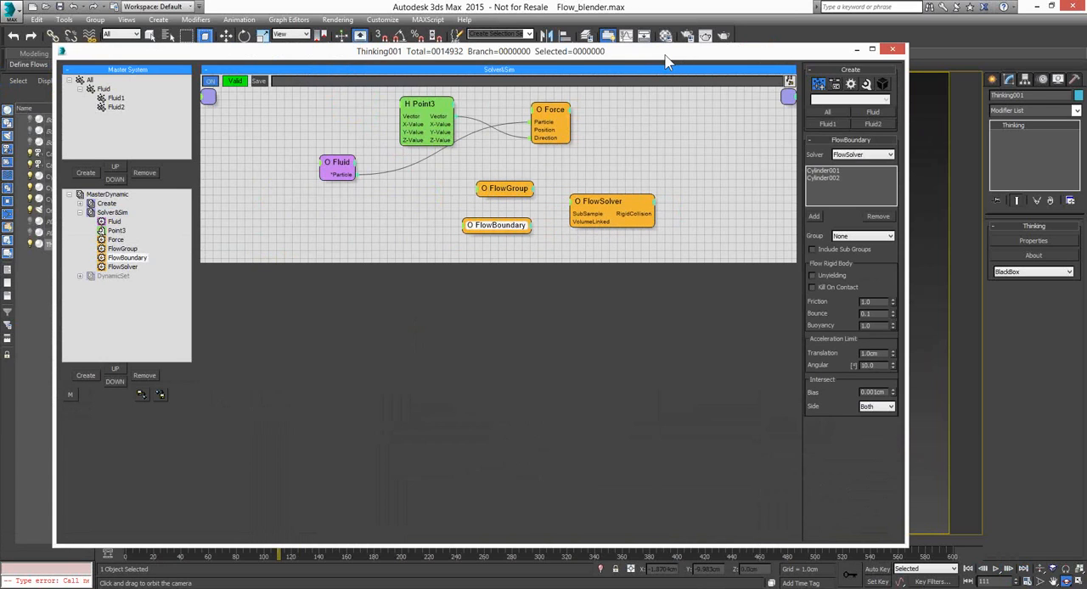
Uncover the blender container to check the fluids, bring the particle editor back over it and show FlowGroup's settings
{"action": "left_click_drag", "start_coordinate": [667, 62], "coordinate": [225, 47]}
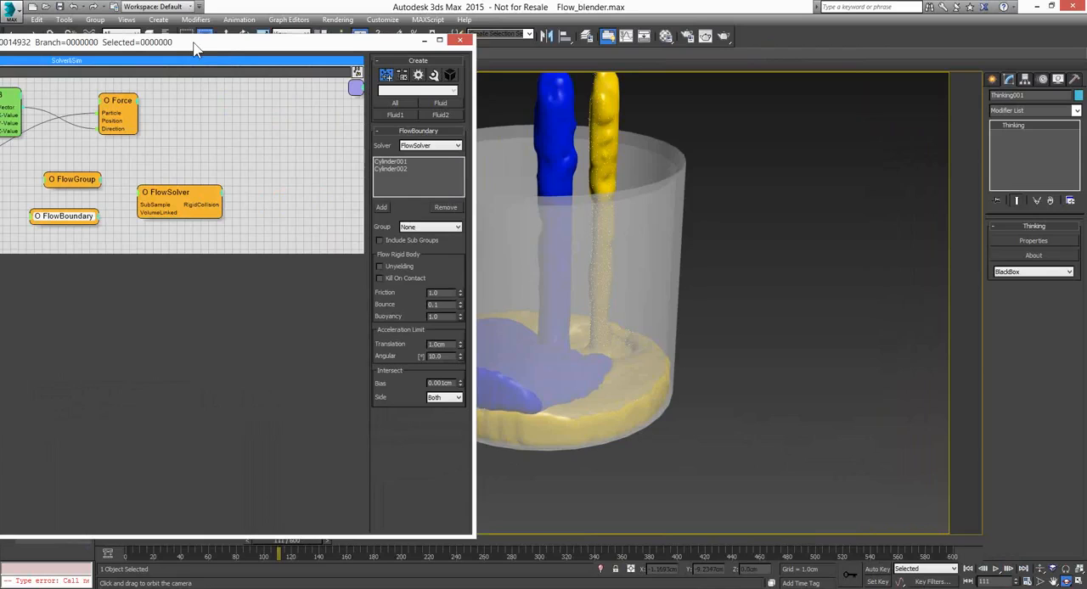
{"action": "left_click_drag", "start_coordinate": [194, 48], "coordinate": [628, 57]}
{"action": "left_click", "coordinate": [407, 188]}
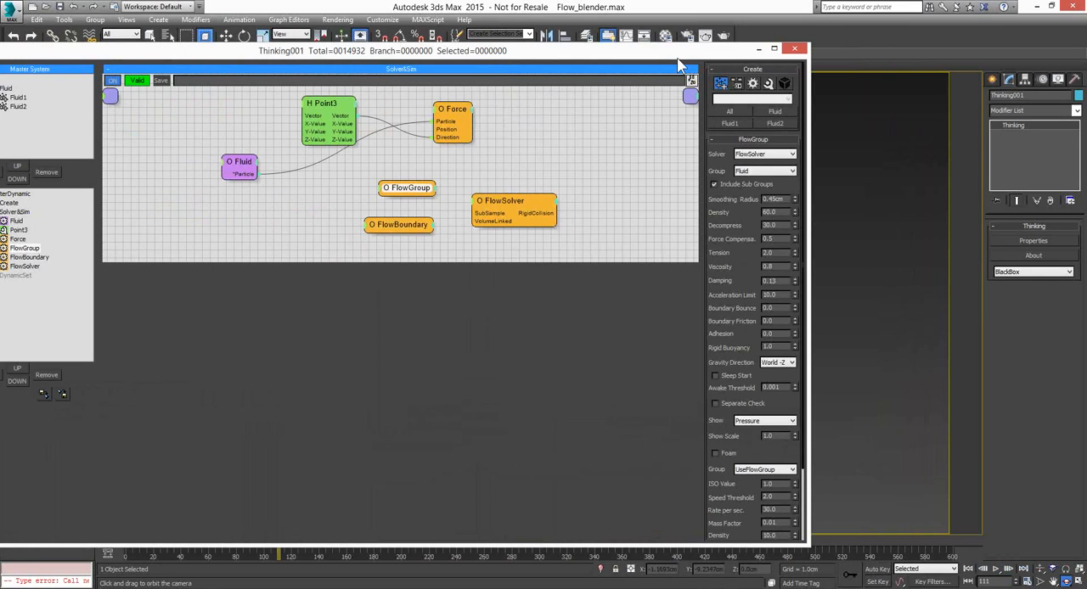
{"action": "mouse_move", "coordinate": [679, 62]}
{"action": "left_mouse_down"}
{"action": "mouse_move", "coordinate": [205, 37]}
{"action": "mouse_move", "coordinate": [672, 62]}
{"action": "left_mouse_up"}
Open the Create set, compare the settings of both Mass nodes and move the editor aside to expose the blender container
{"action": "left_click", "coordinate": [99, 209]}
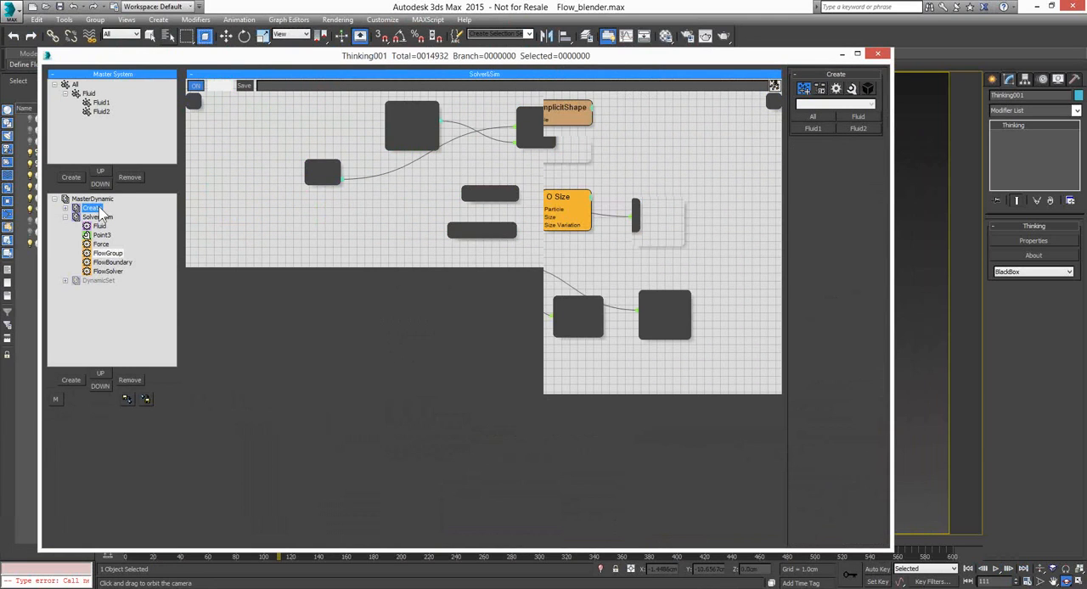
{"action": "left_click", "coordinate": [661, 206]}
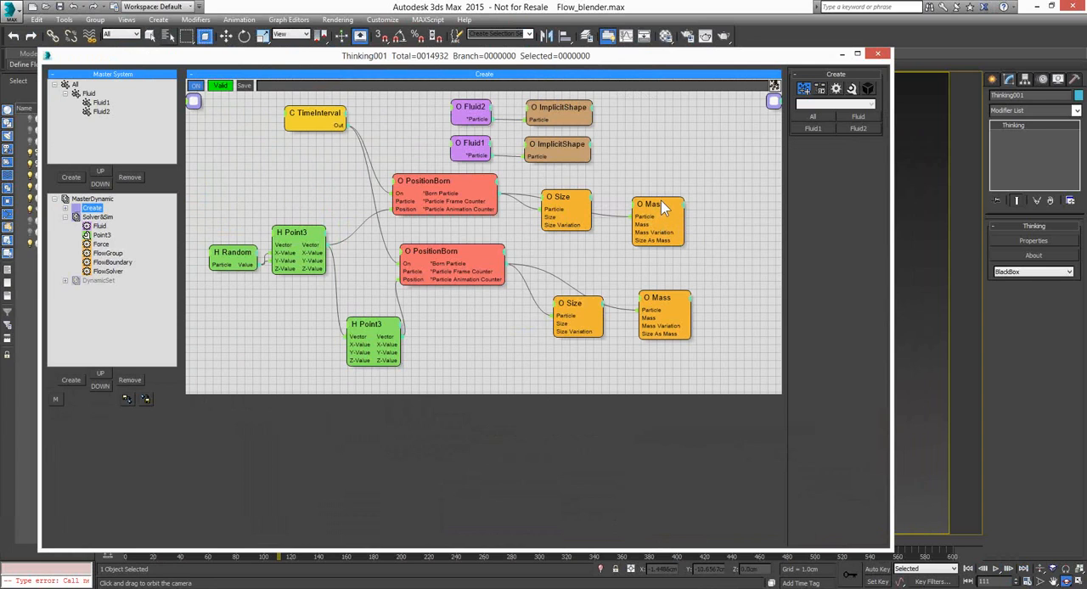
{"action": "left_click", "coordinate": [656, 299]}
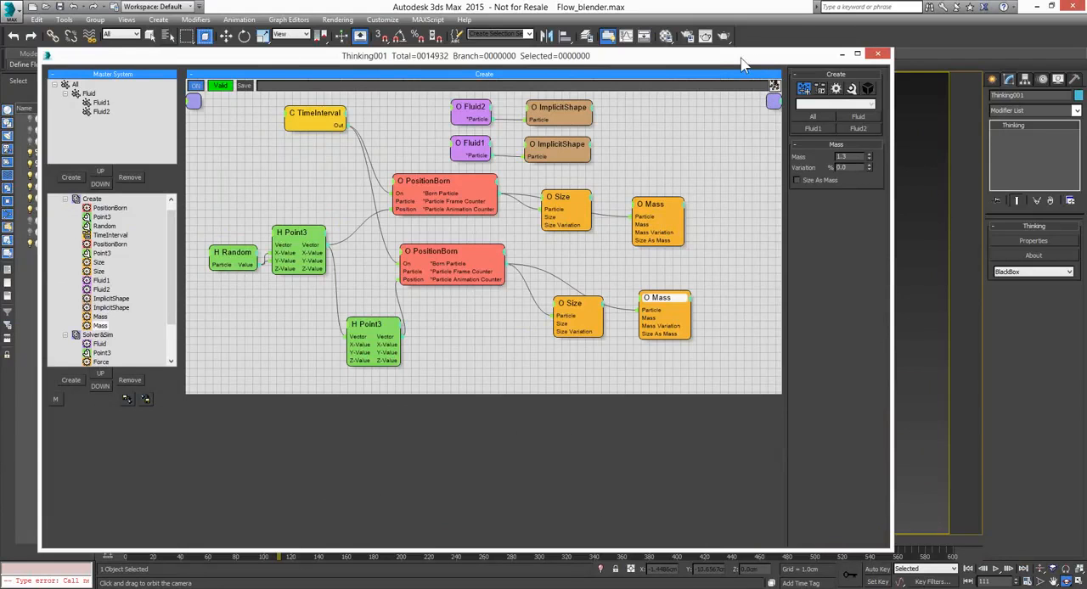
{"action": "left_click_drag", "start_coordinate": [741, 64], "coordinate": [68, 60]}
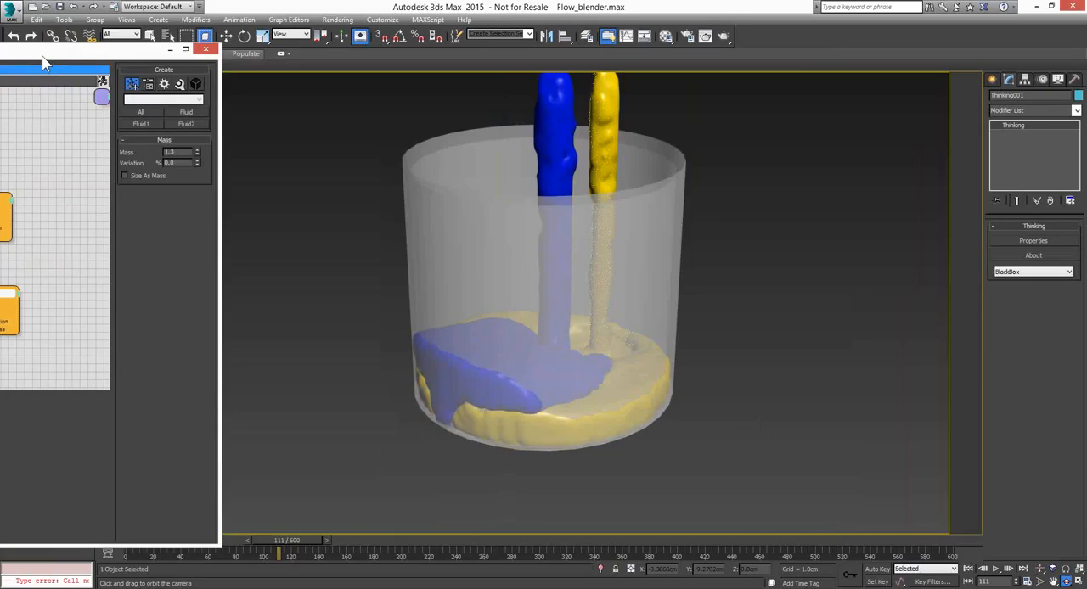
{"action": "left_click_drag", "start_coordinate": [45, 62], "coordinate": [181, 62]}
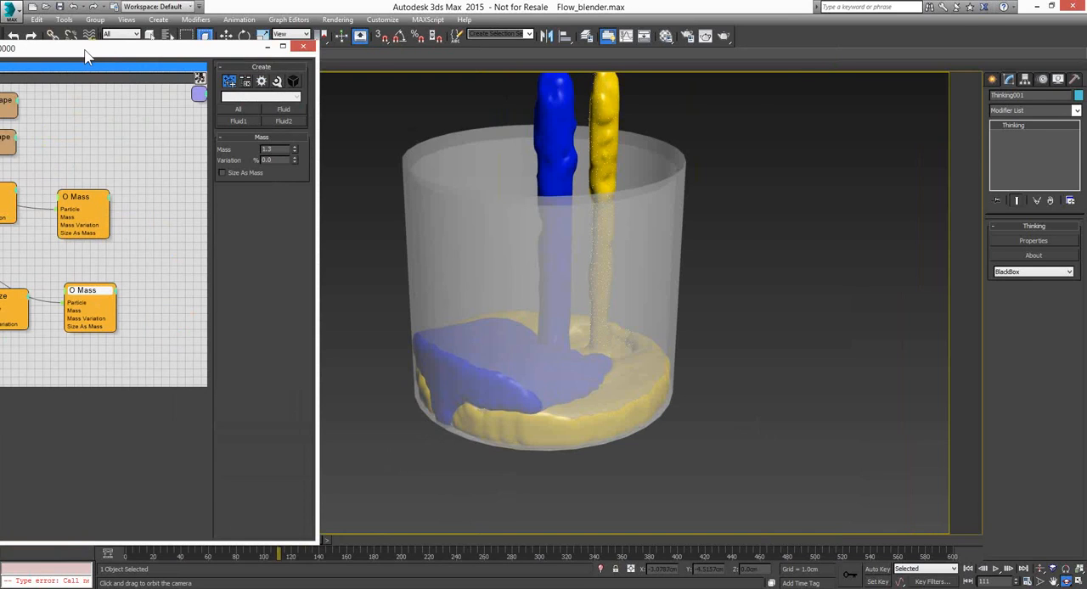
Close the particle editor and open the Flow_SandClock.max scene from the thinkingParticles6 folder
{"action": "left_click", "coordinate": [303, 47]}
{"action": "left_click", "coordinate": [47, 7]}
{"action": "left_click", "coordinate": [523, 322]}
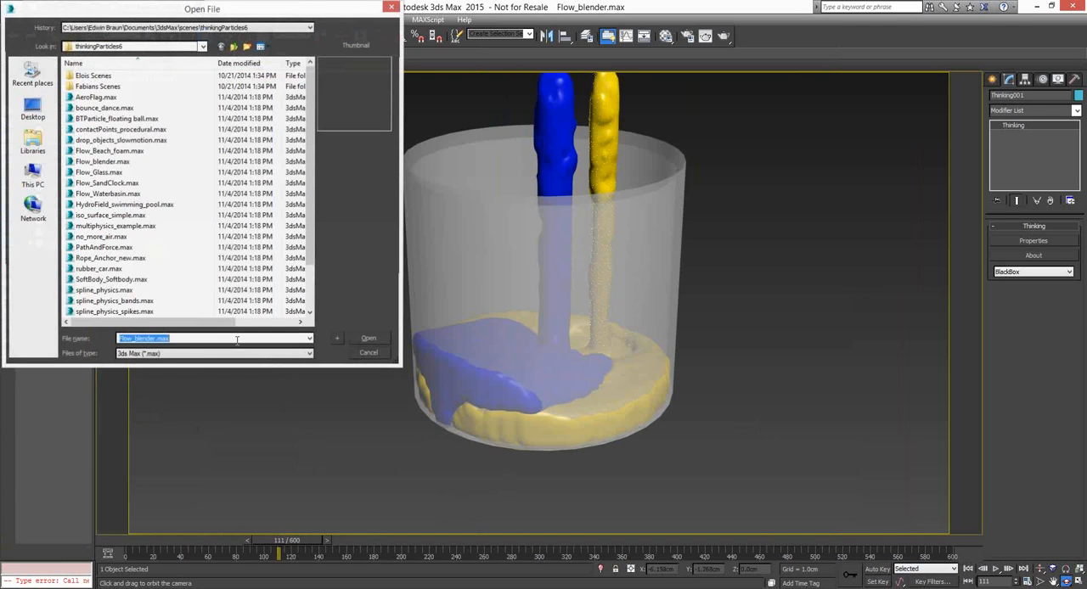
{"action": "left_click", "coordinate": [130, 173]}
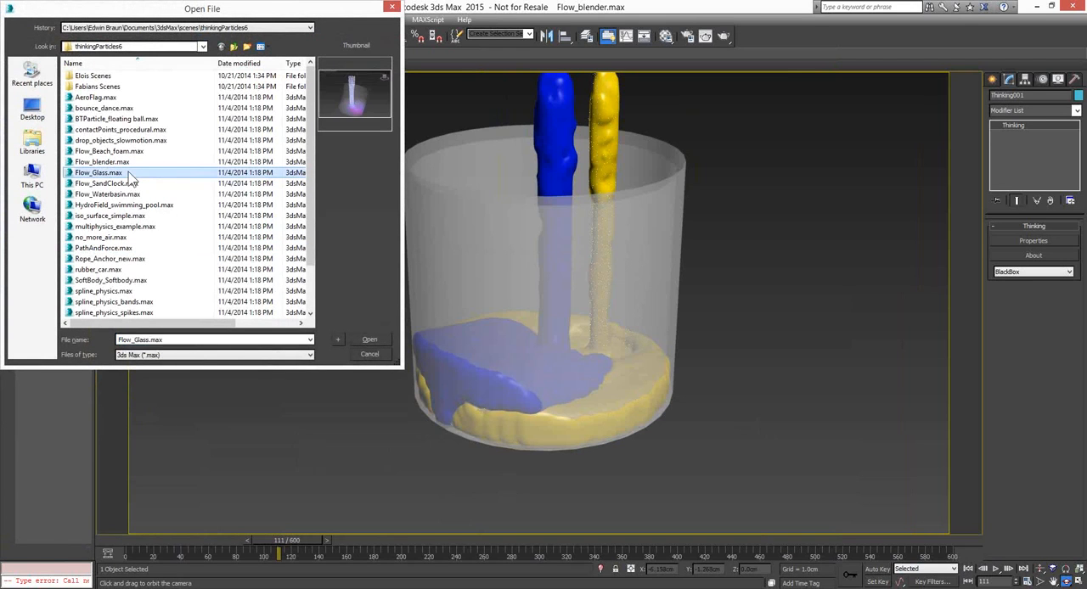
{"action": "left_click", "coordinate": [102, 183]}
{"action": "left_click", "coordinate": [366, 341]}
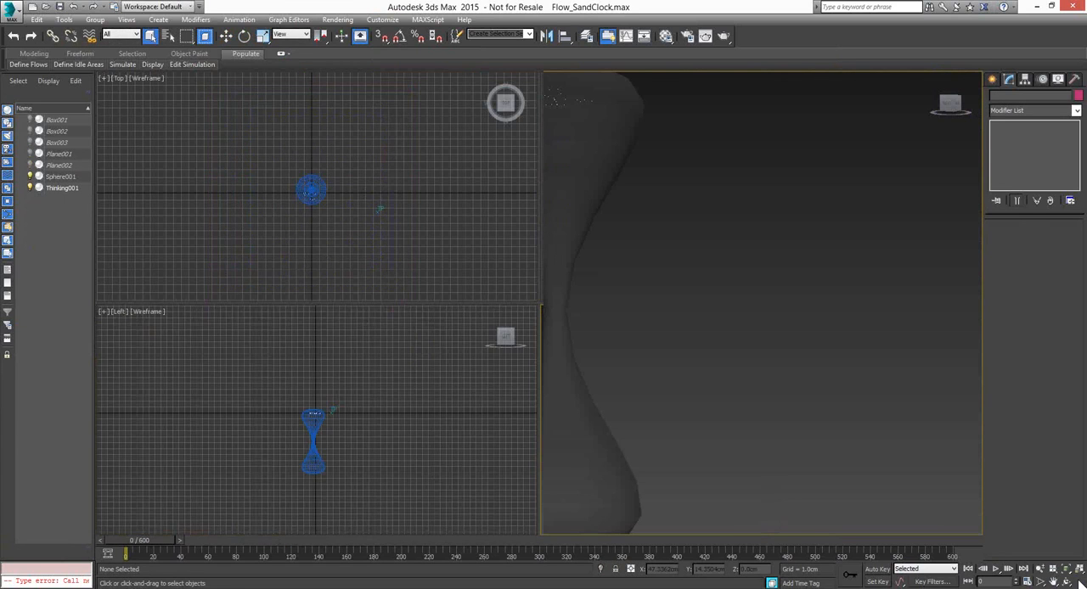
Maximize the perspective view of the hourglass, play the particle simulation from frame 0 and stop it at frame 190
{"action": "key", "text": "alt+w"}
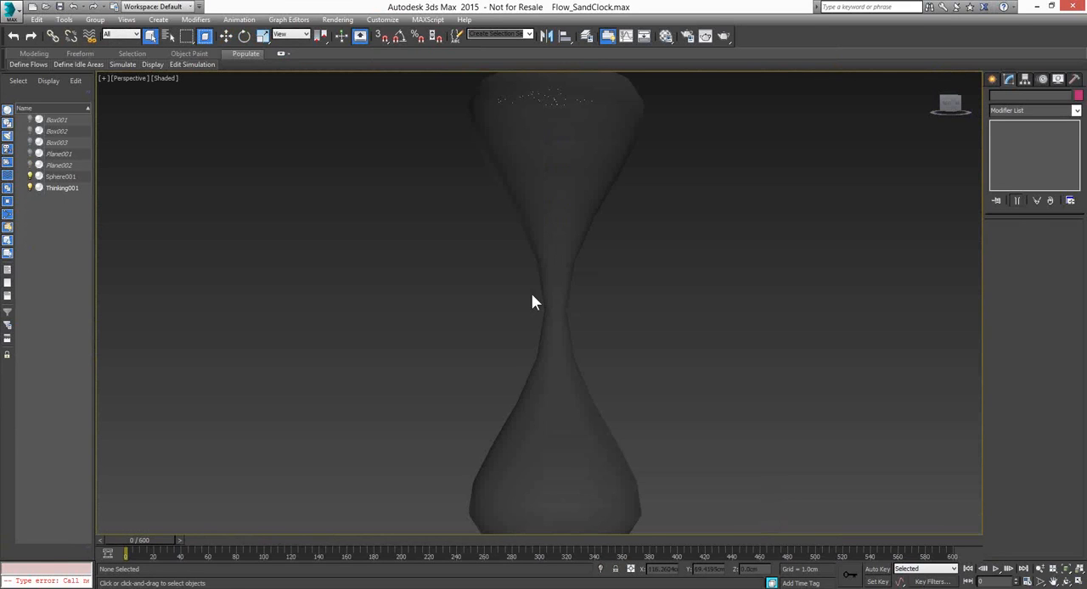
{"action": "left_click", "coordinate": [996, 570]}
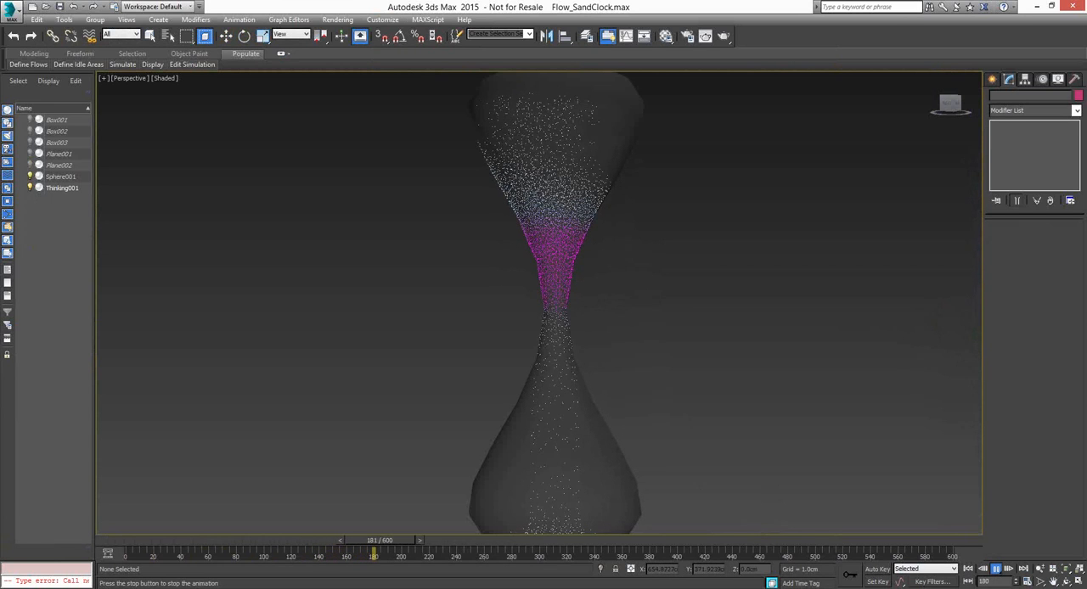
{"action": "left_click", "coordinate": [997, 570]}
Select the Thinking001 particles in the hourglass, open their particle editor and narrow its window so the hourglass stays visible beside it
{"action": "left_click", "coordinate": [553, 230]}
{"action": "left_click", "coordinate": [1051, 243]}
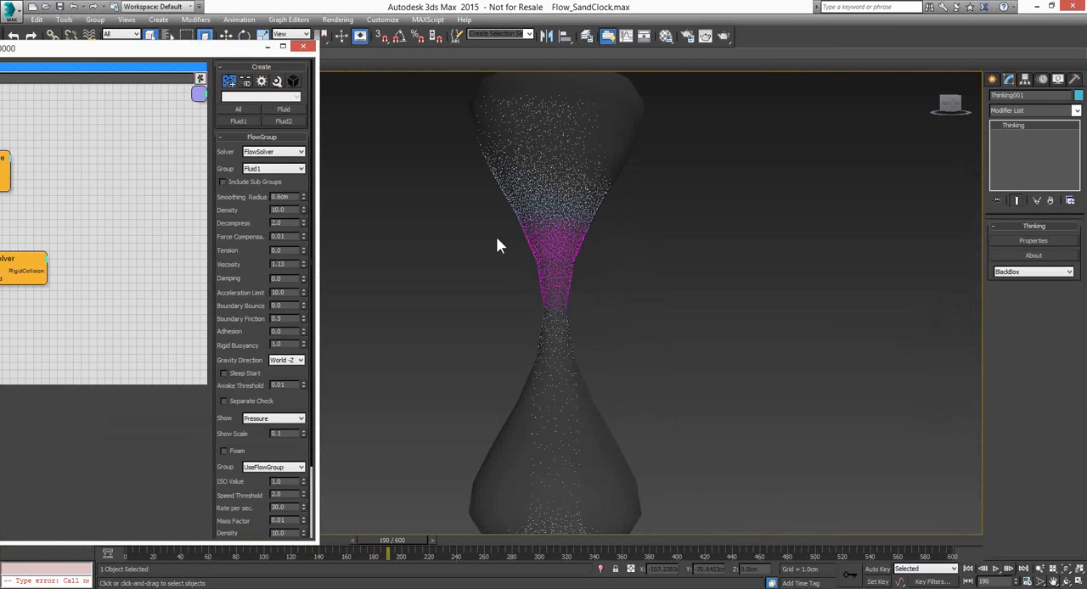
{"action": "middle_click_drag", "start_coordinate": [496, 237], "coordinate": [706, 252]}
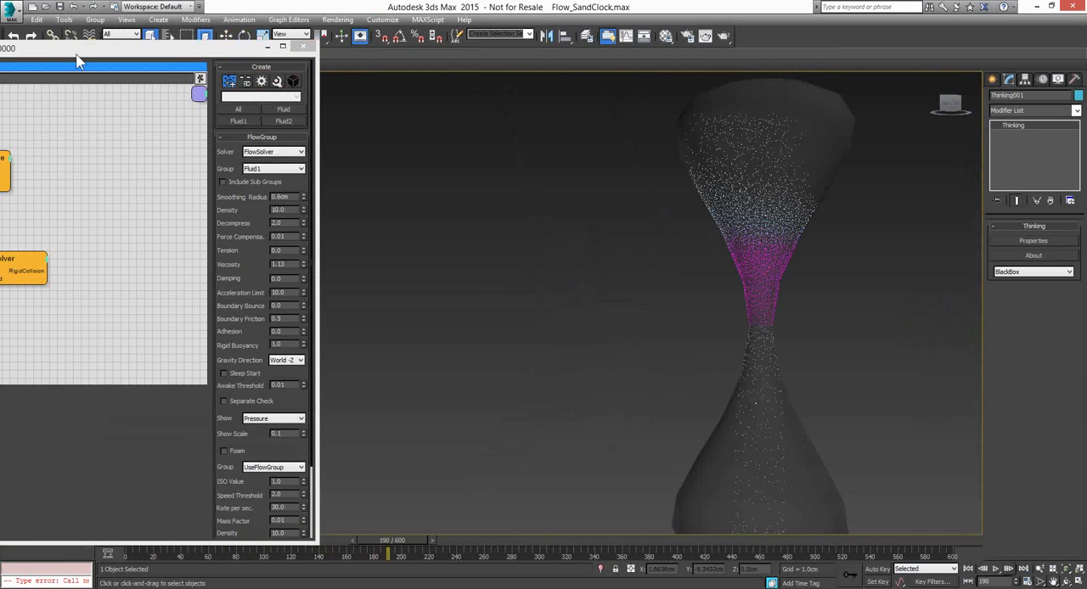
{"action": "left_click_drag", "start_coordinate": [76, 61], "coordinate": [619, 66]}
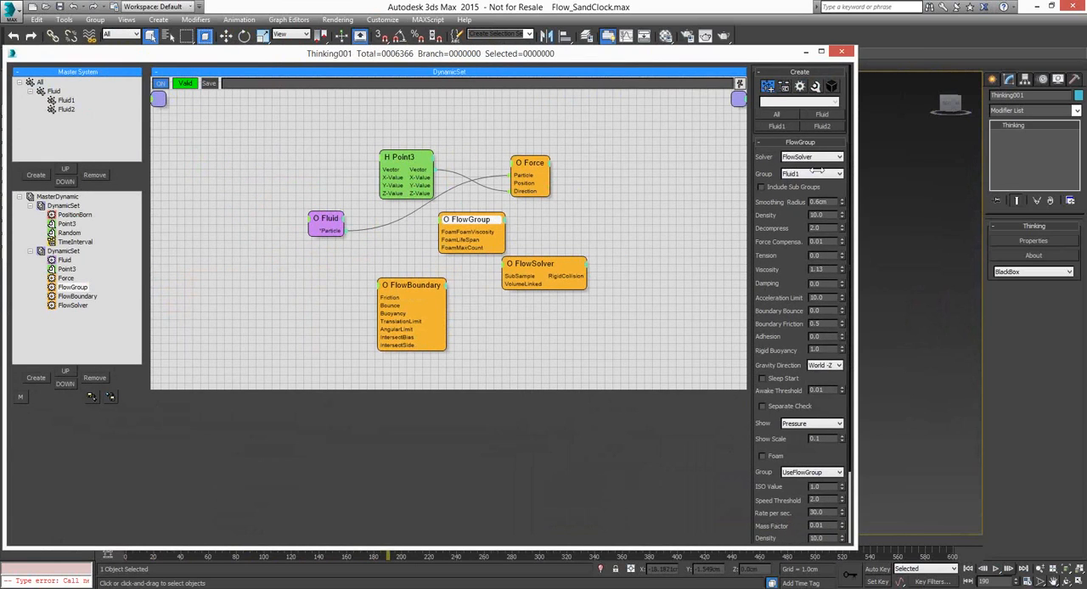
{"action": "left_click_drag", "start_coordinate": [817, 170], "coordinate": [686, 168]}
Move the FlowSolver node down clear of FlowGroup, and examine the settings of FlowBoundary and FlowGroup
{"action": "left_click_drag", "start_coordinate": [464, 265], "coordinate": [452, 291]}
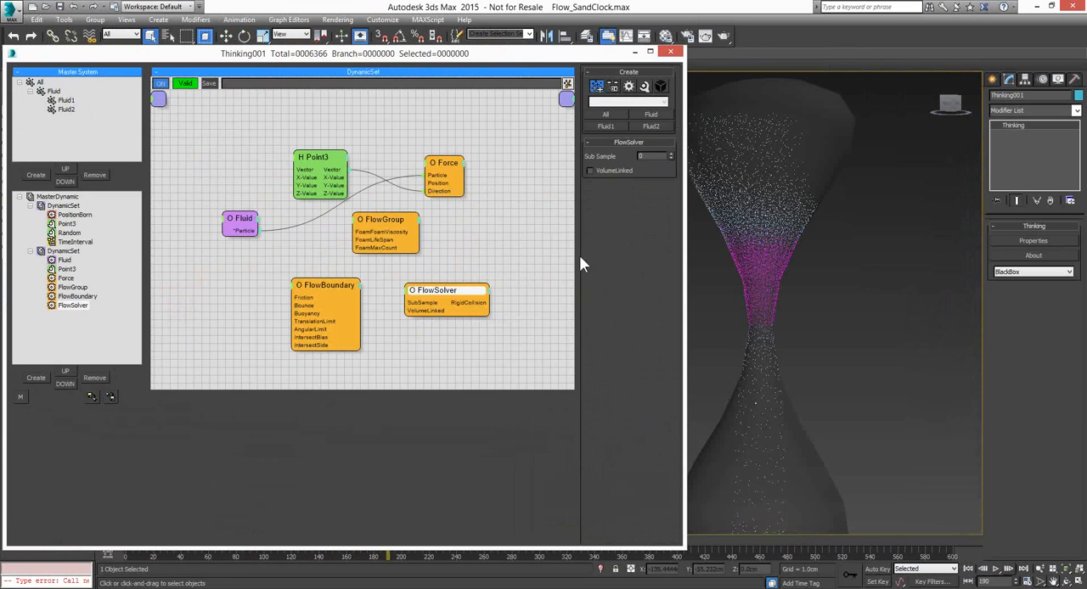
{"action": "left_click", "coordinate": [327, 291]}
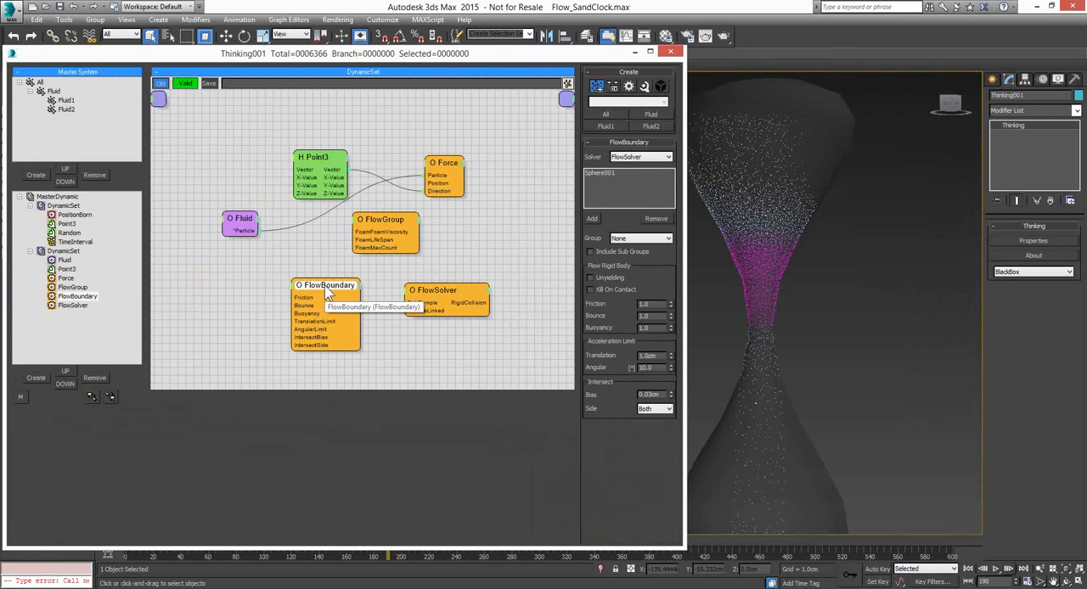
{"action": "left_click", "coordinate": [385, 219]}
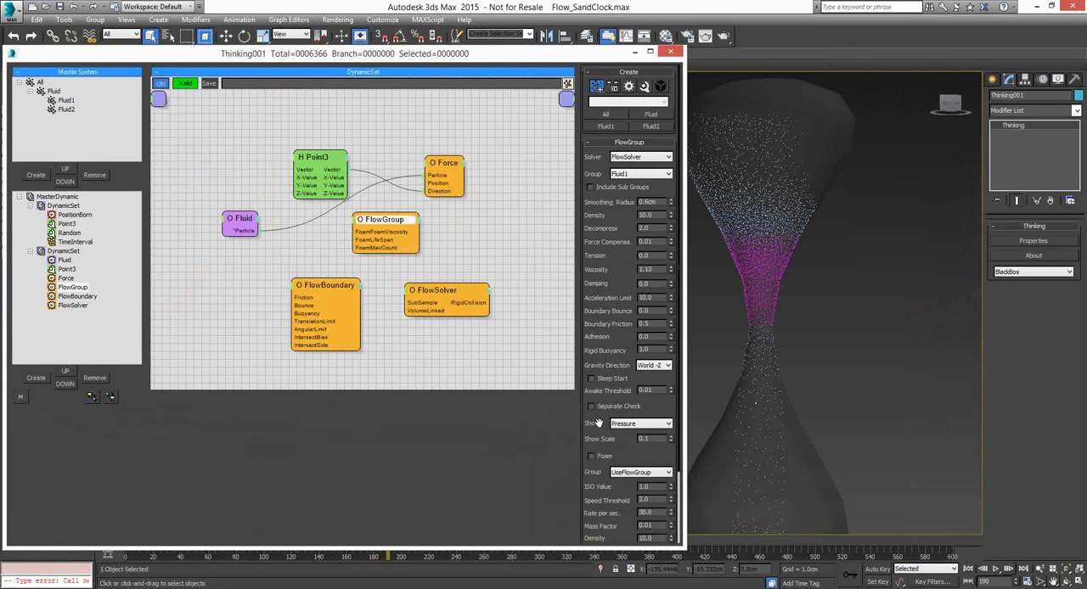
Set FlowGroup's Show option to Velocity, play the hourglass simulation from frame 0 and stop it at frame 130
{"action": "left_click_drag", "start_coordinate": [599, 421], "coordinate": [650, 351]}
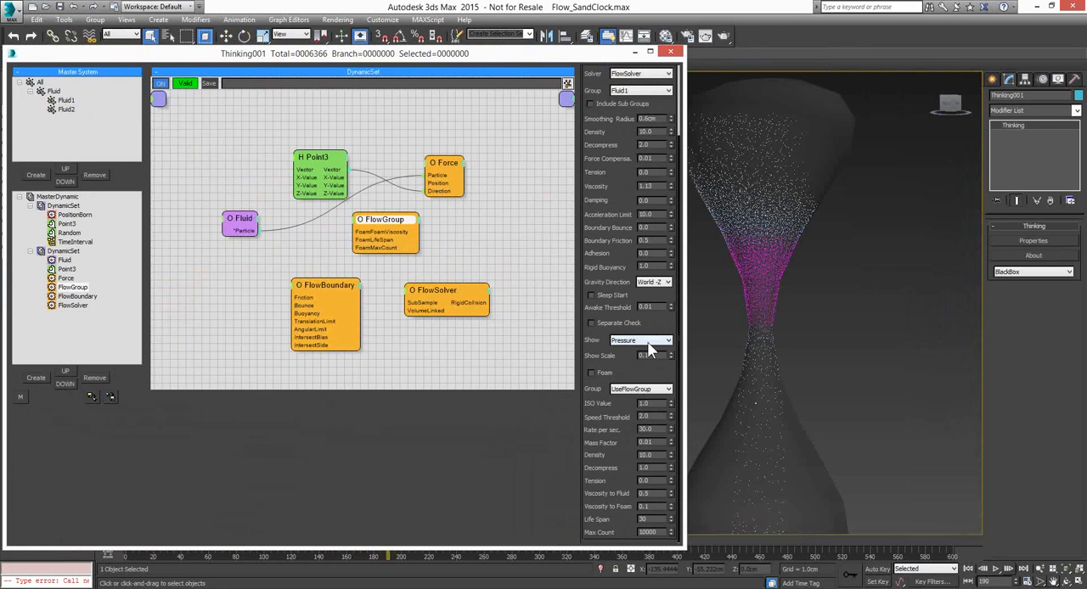
{"action": "left_click", "coordinate": [667, 341]}
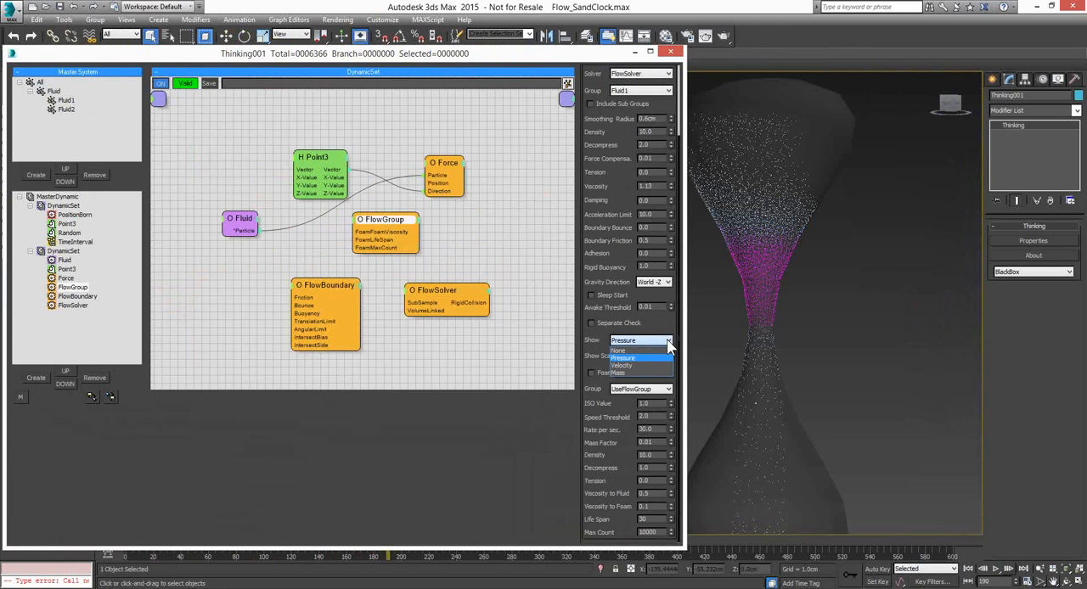
{"action": "left_click", "coordinate": [632, 366]}
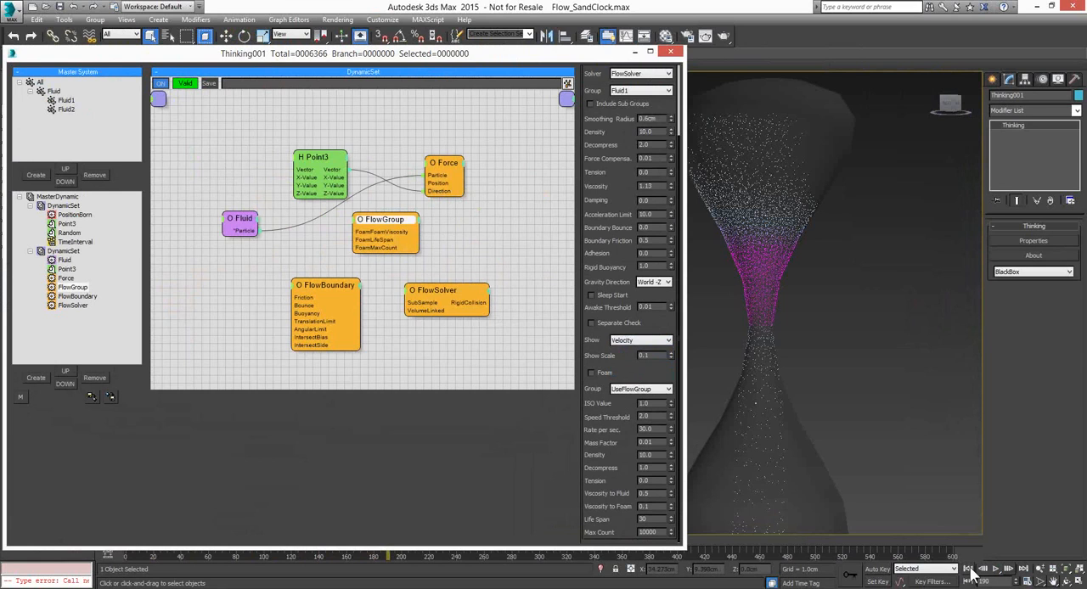
{"action": "left_click", "coordinate": [968, 569]}
{"action": "left_click", "coordinate": [995, 569]}
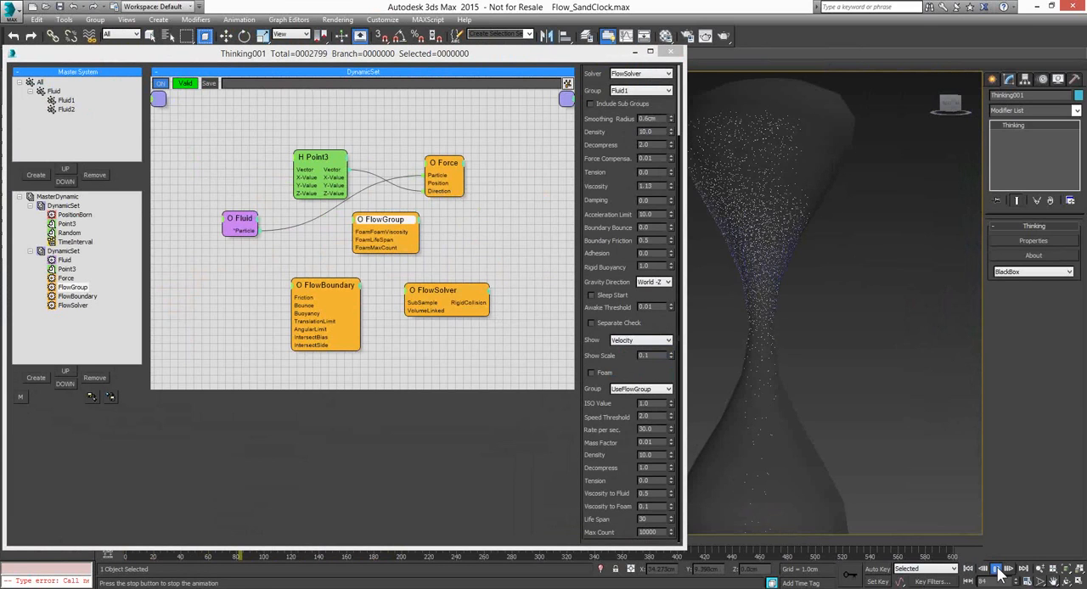
{"action": "left_click", "coordinate": [998, 571]}
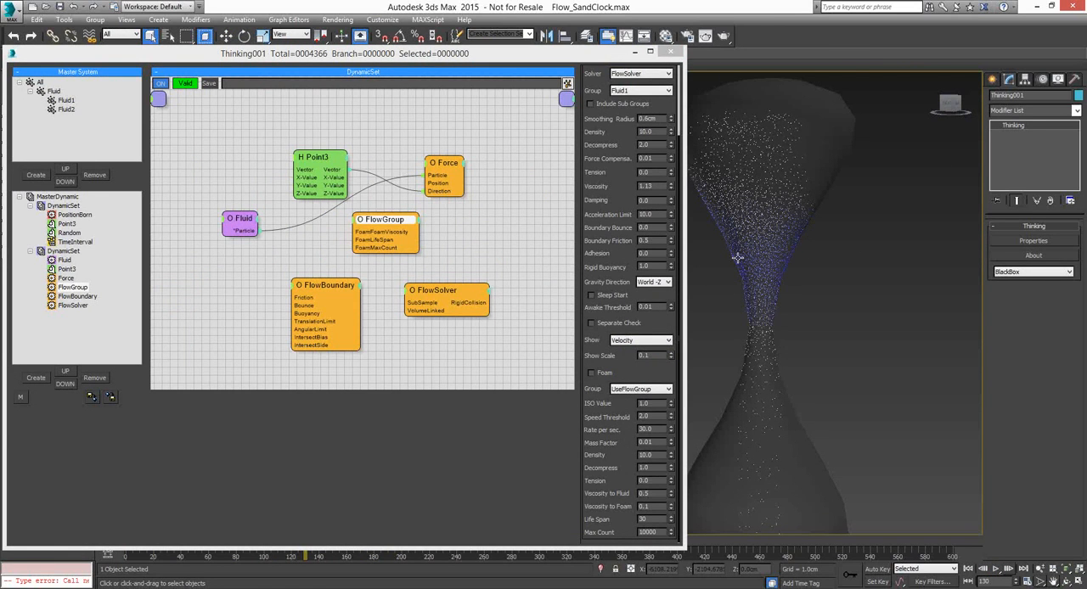
Set FlowGroup's Show option to Pressure and replay the hourglass simulation from frame 0 to frame 166
{"action": "left_click", "coordinate": [667, 341]}
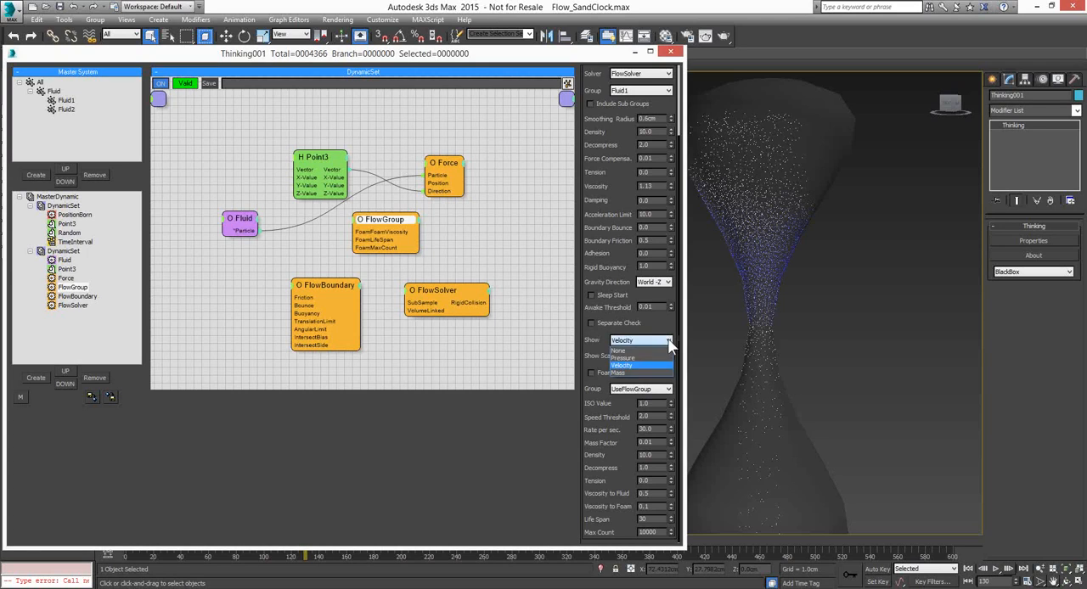
{"action": "left_click", "coordinate": [624, 357]}
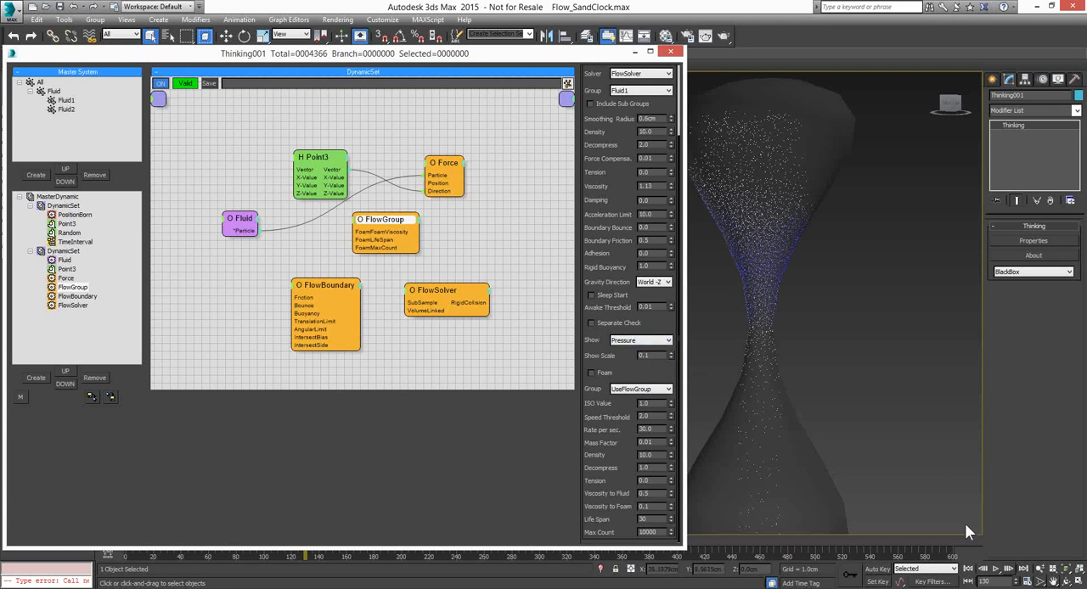
{"action": "left_click", "coordinate": [968, 569]}
{"action": "left_click", "coordinate": [996, 568]}
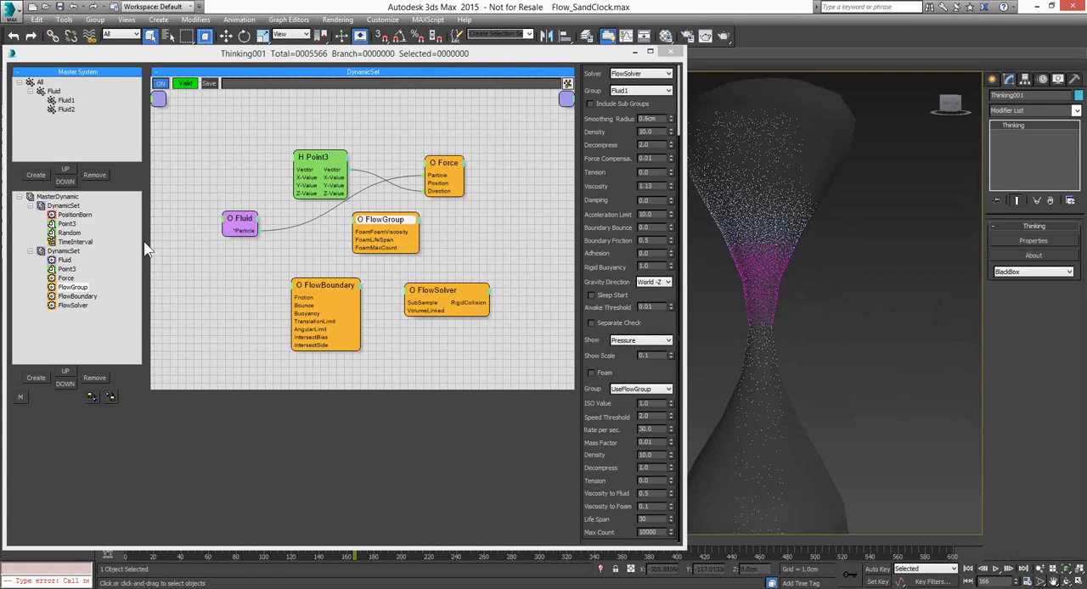
Open the Flow_Waterbasin.max scene from the thinkingParticles6 folder
{"action": "left_click", "coordinate": [47, 6]}
{"action": "left_click", "coordinate": [530, 320]}
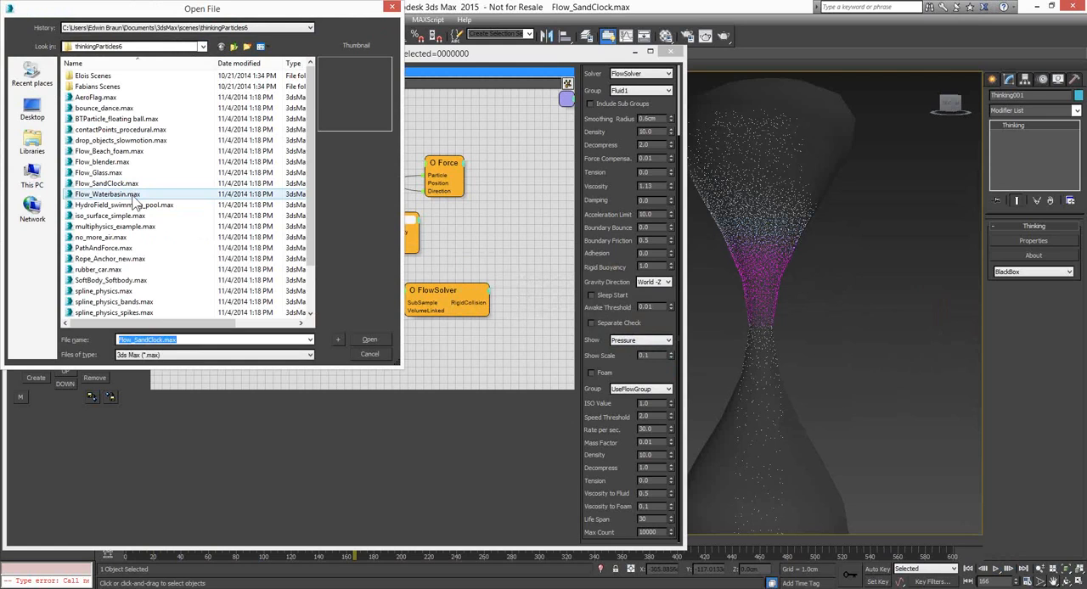
{"action": "left_click", "coordinate": [133, 195]}
{"action": "left_click", "coordinate": [374, 338]}
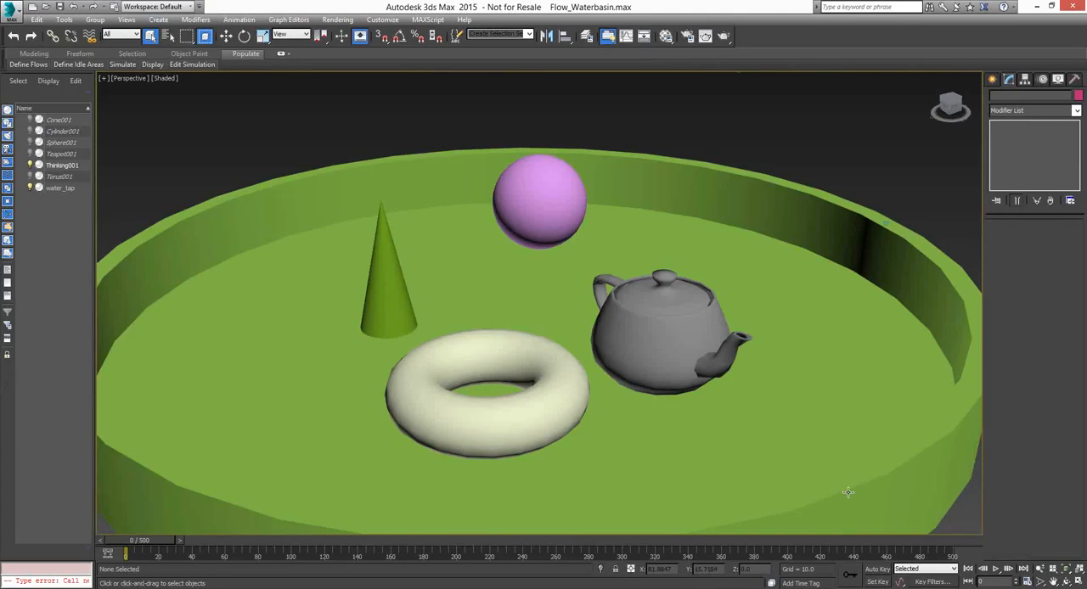
Play the water basin simulation from frame 0, stop it at frame 86, and inspect the water around the torus and teapot up close
{"action": "left_click", "coordinate": [997, 572]}
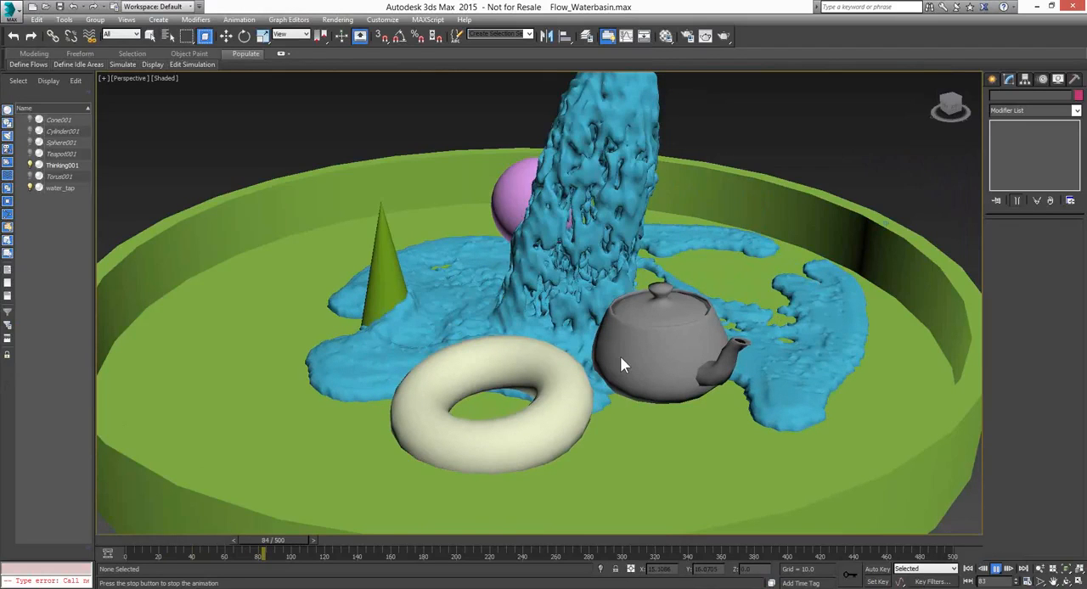
{"action": "left_click", "coordinate": [997, 570]}
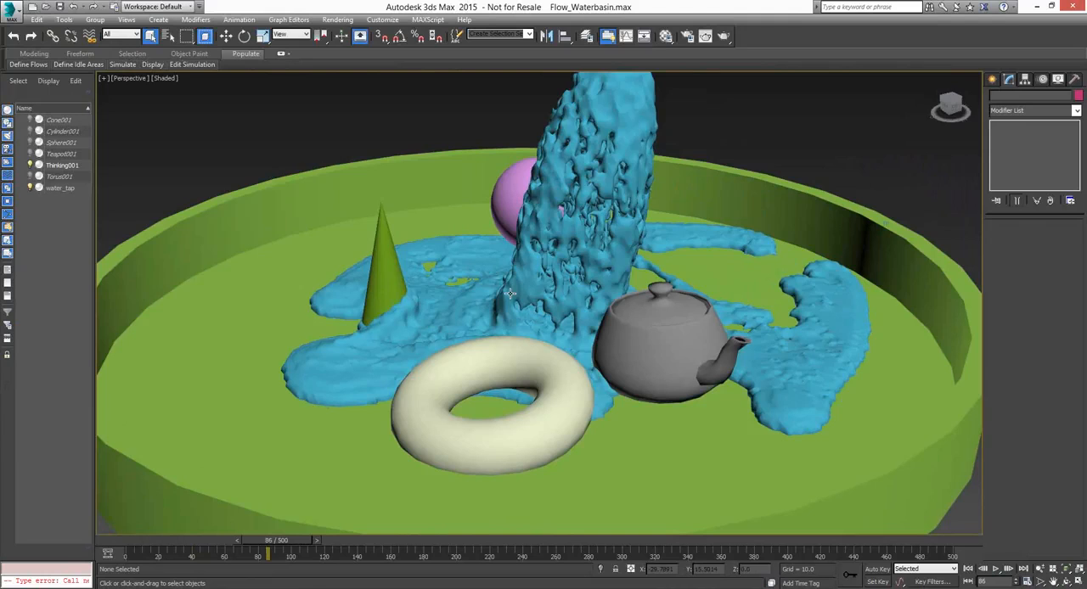
{"action": "left_click", "coordinate": [1057, 581]}
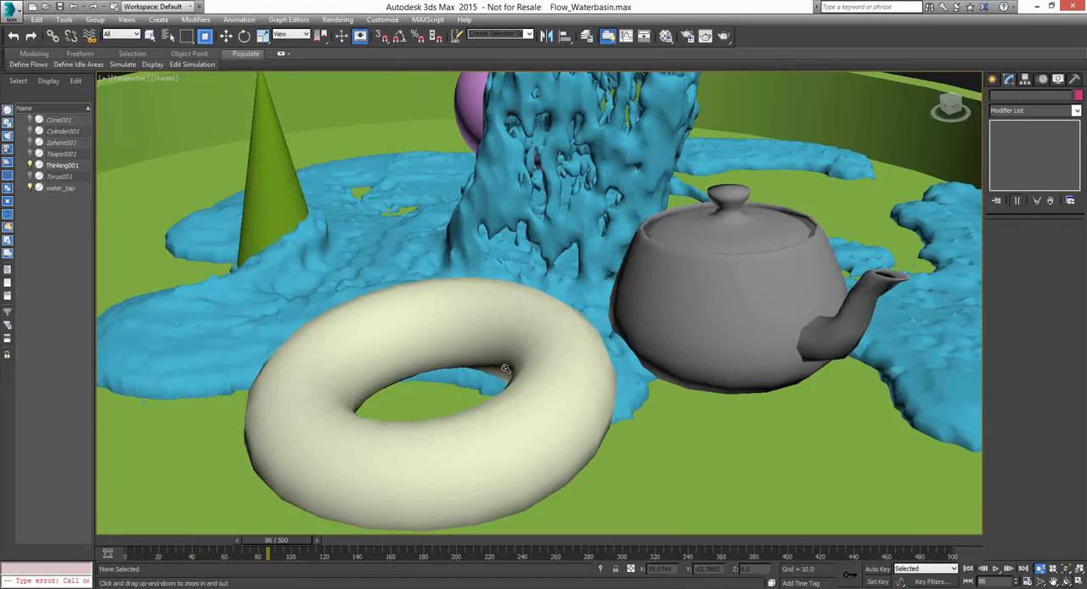
{"action": "key", "text": "ctrl+r"}
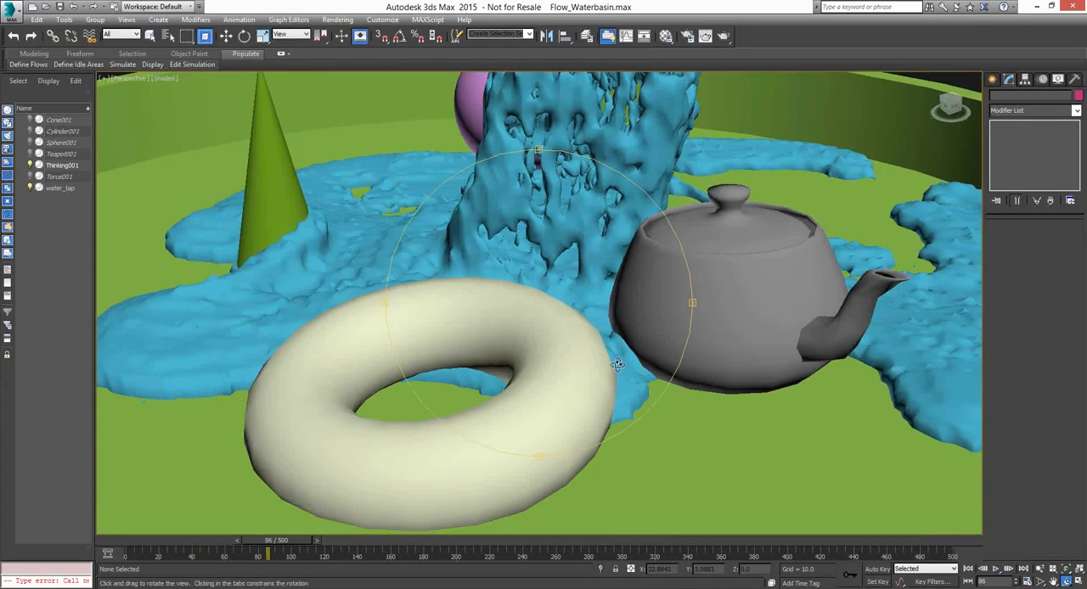
{"action": "left_click_drag", "start_coordinate": [617, 364], "coordinate": [678, 367]}
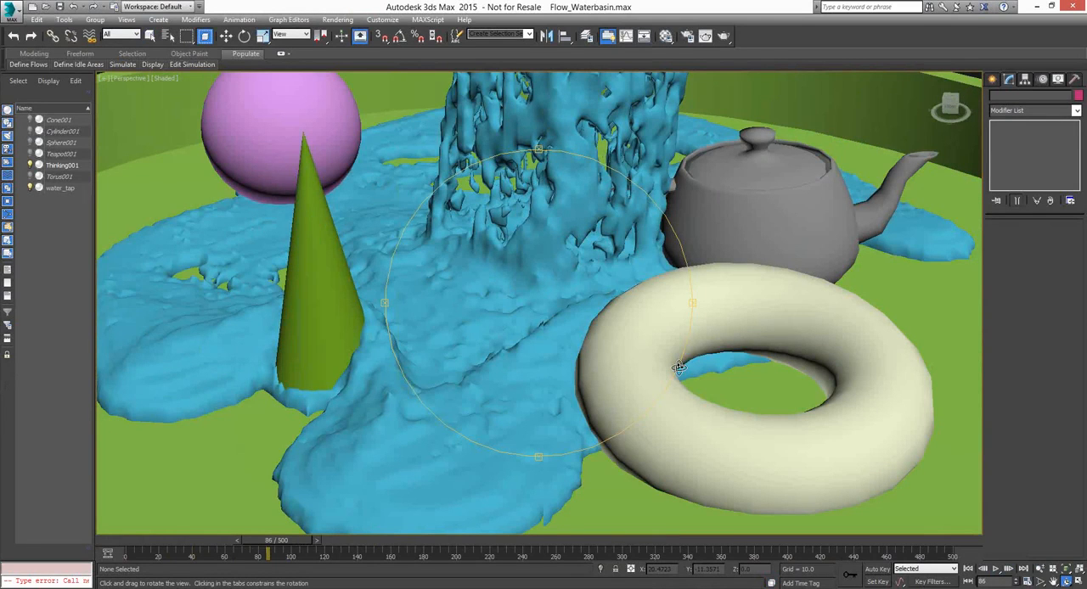
{"action": "left_click_drag", "start_coordinate": [679, 367], "coordinate": [1040, 569]}
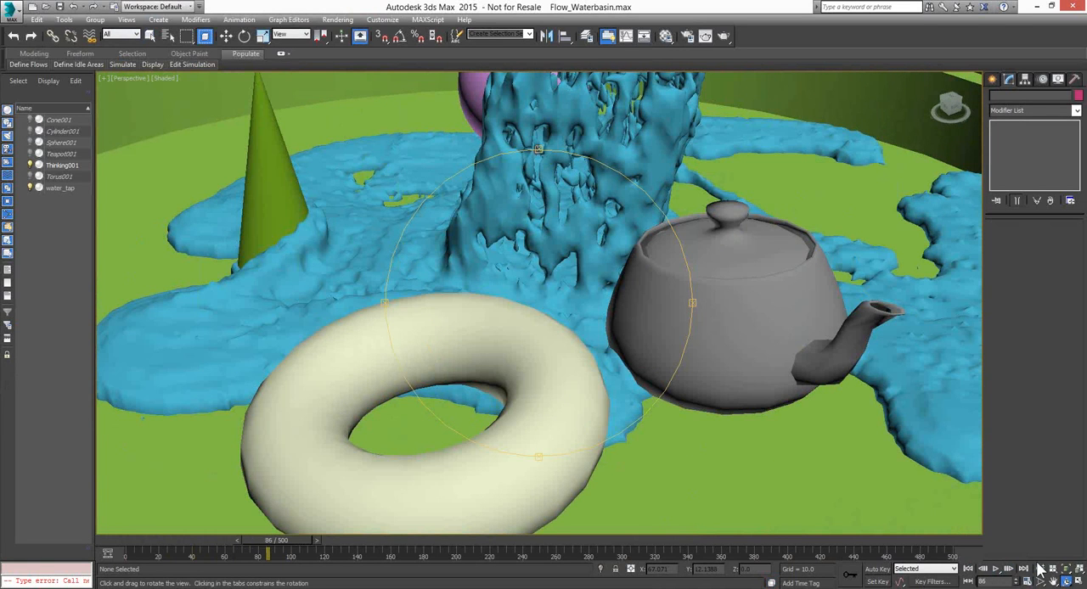
{"action": "left_click", "coordinate": [1040, 569]}
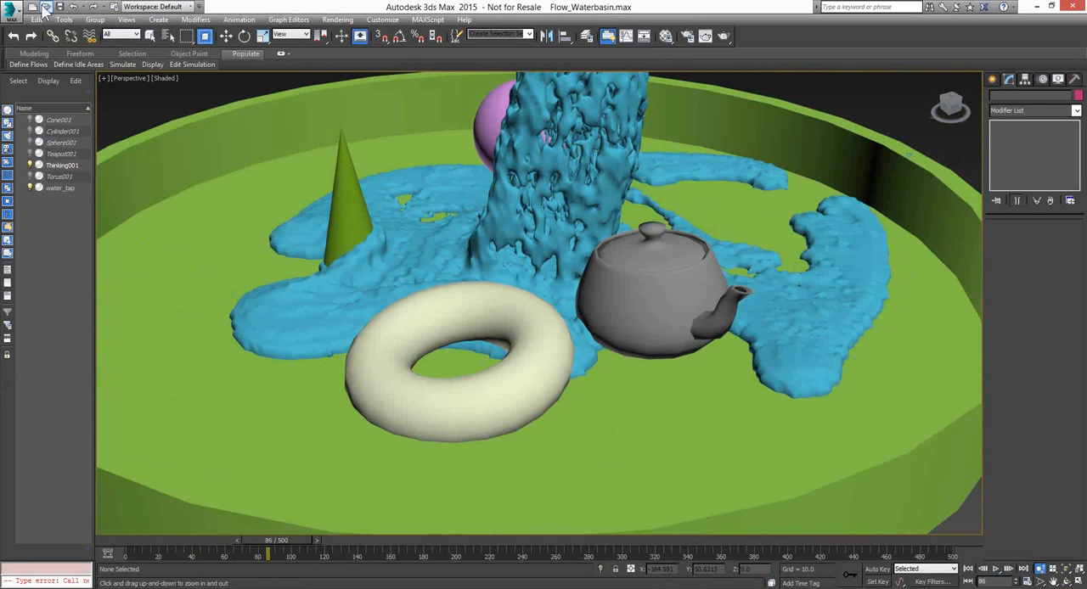
Open the HydroField_swimming_pool.max scene, adopting the file's unit scale, and maximize the Camera001 view
{"action": "left_click", "coordinate": [45, 8]}
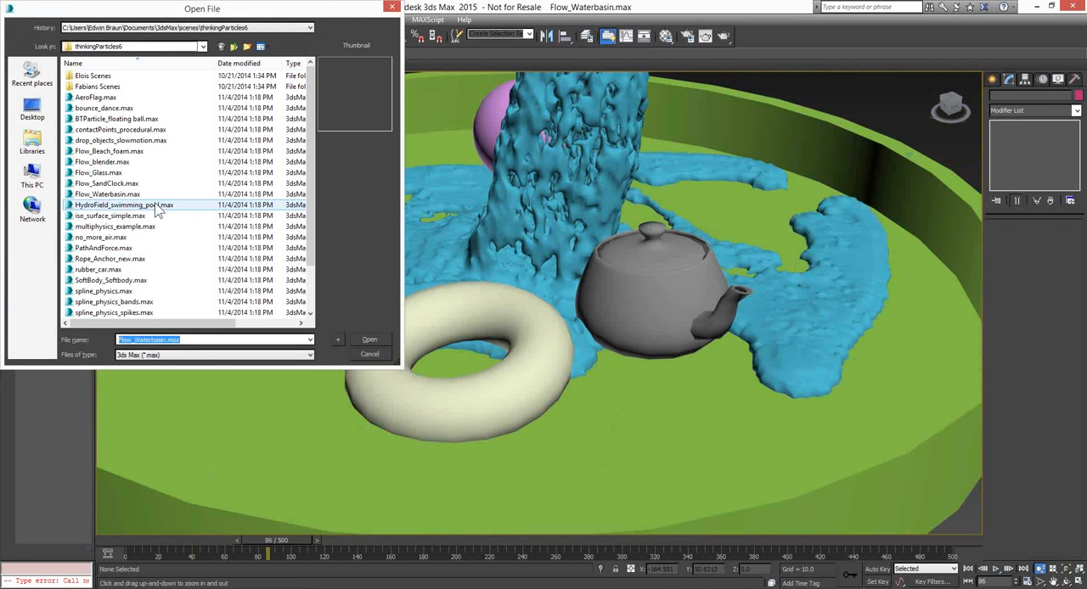
{"action": "left_click", "coordinate": [376, 339]}
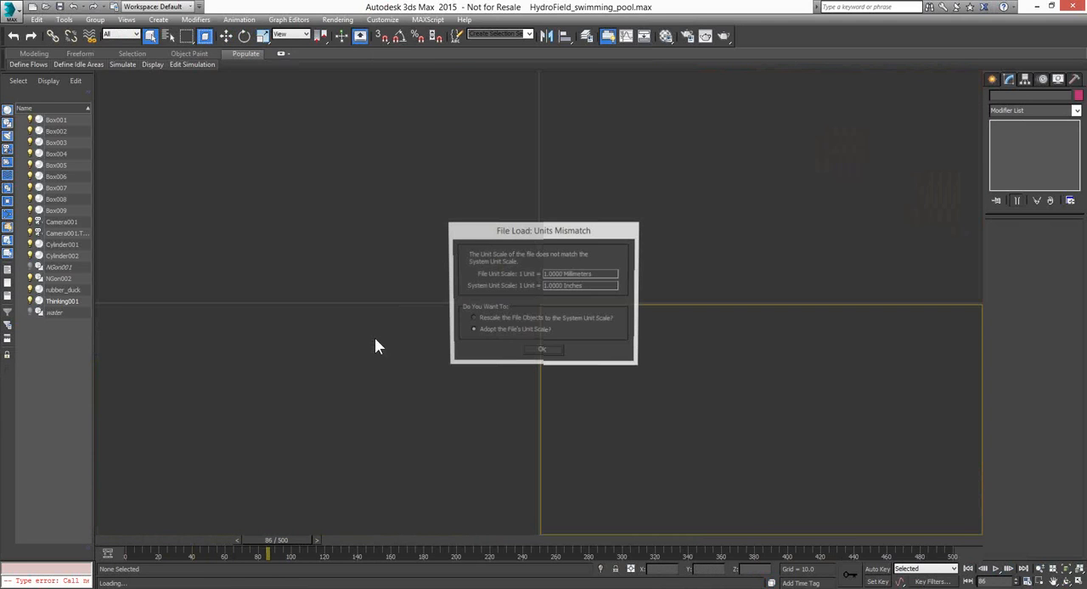
{"action": "left_click", "coordinate": [542, 349]}
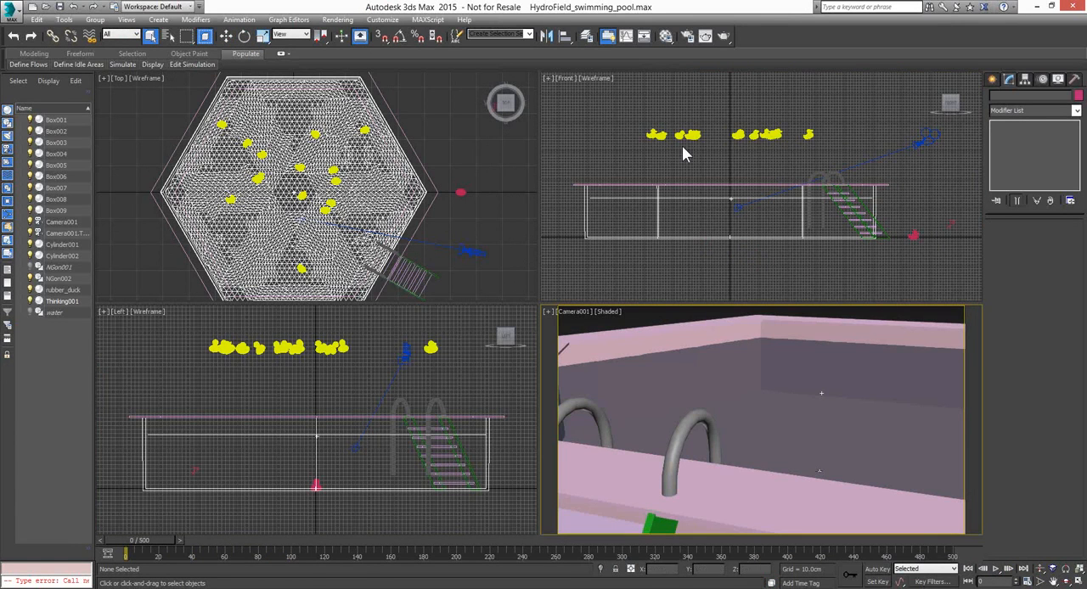
{"action": "left_click", "coordinate": [1080, 582]}
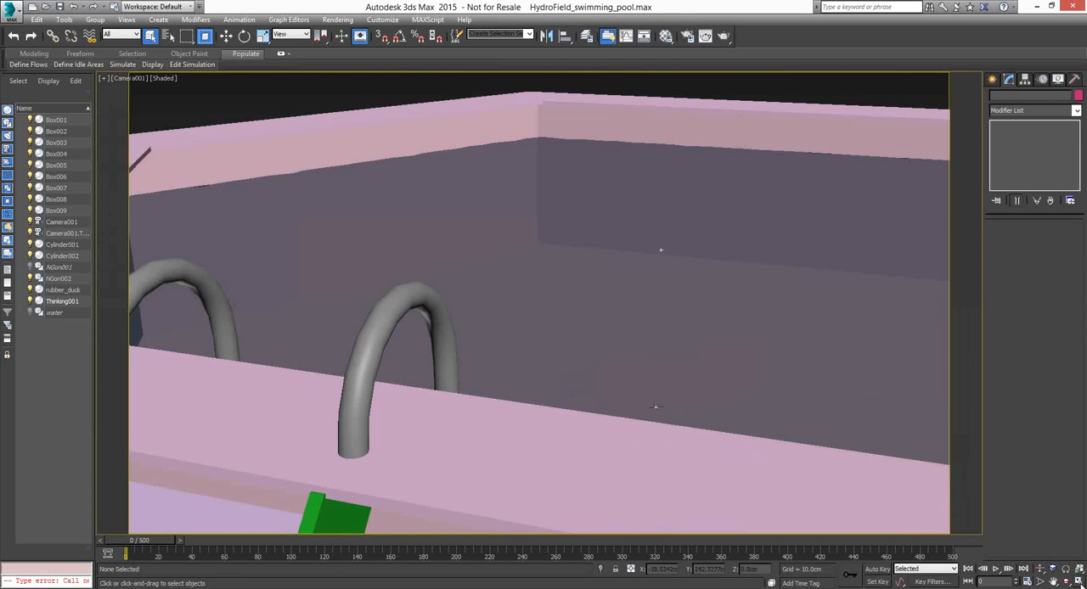
Clear the selection, play the swimming pool simulation from frame 0 and stop it at frame 77
{"action": "left_click", "coordinate": [554, 316]}
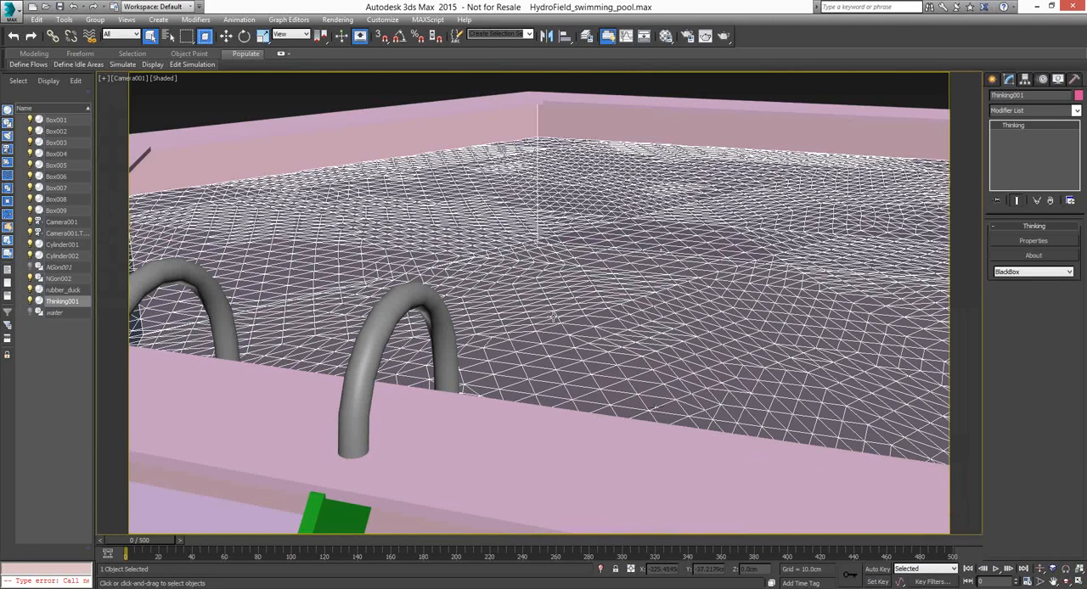
{"action": "left_click", "coordinate": [773, 91]}
{"action": "left_click", "coordinate": [995, 568]}
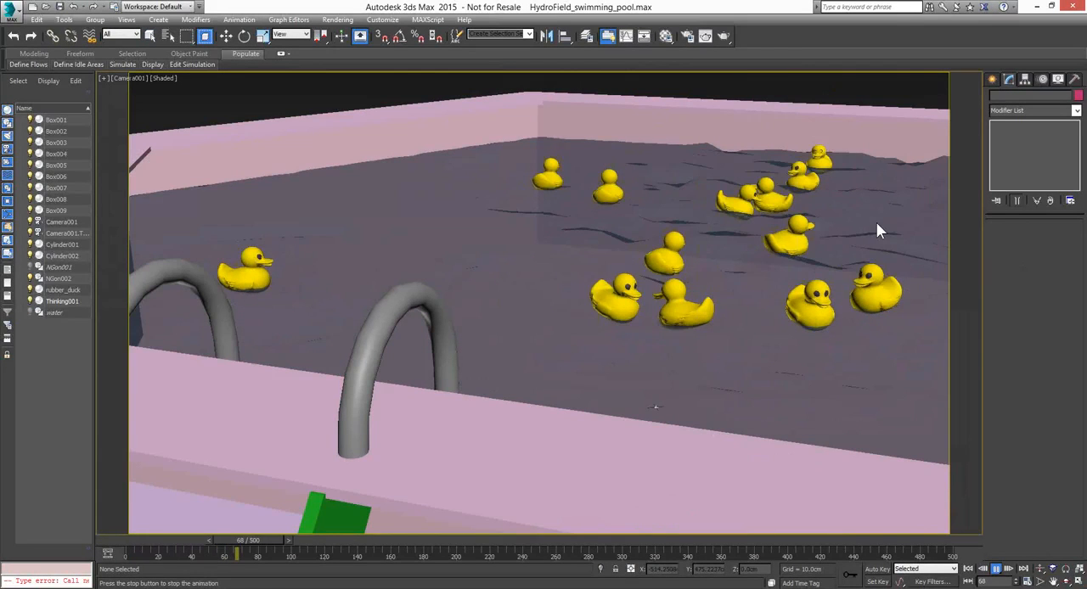
{"action": "left_click", "coordinate": [995, 568]}
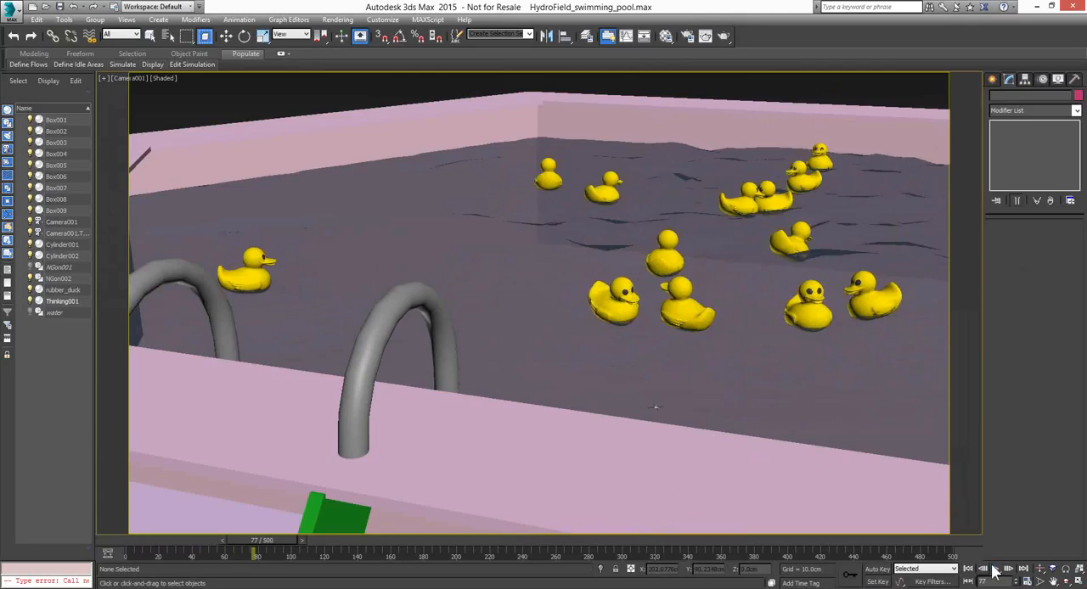
Open the Thinking001 setup and examine the PositionBorn, Mass, Alignment and GeomInstance nodes in the Create dynamic set
{"action": "key", "text": "q"}
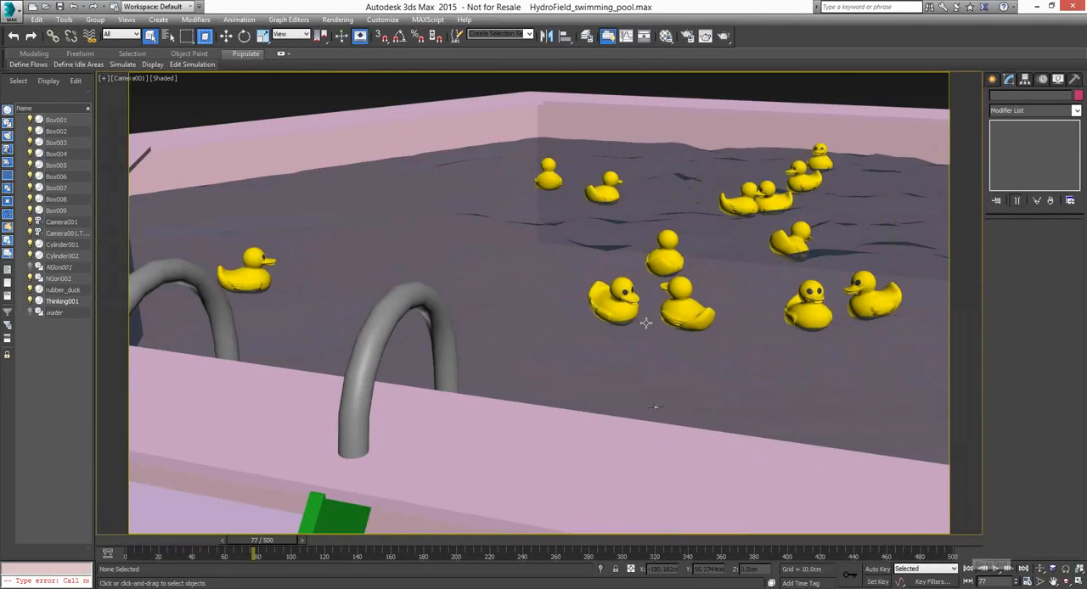
{"action": "left_click", "coordinate": [531, 337]}
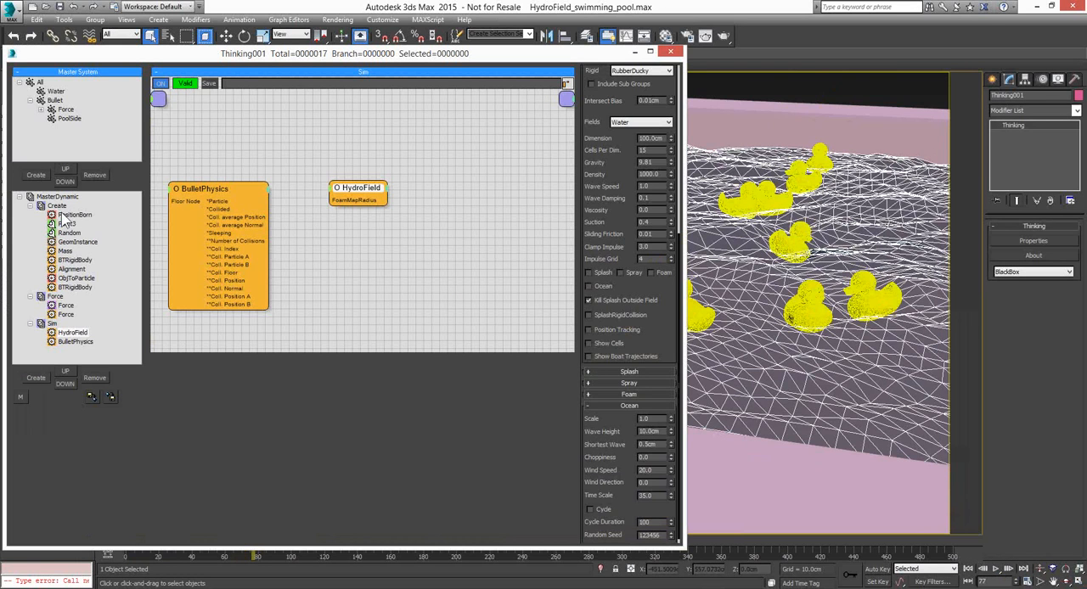
{"action": "left_click", "coordinate": [56, 205]}
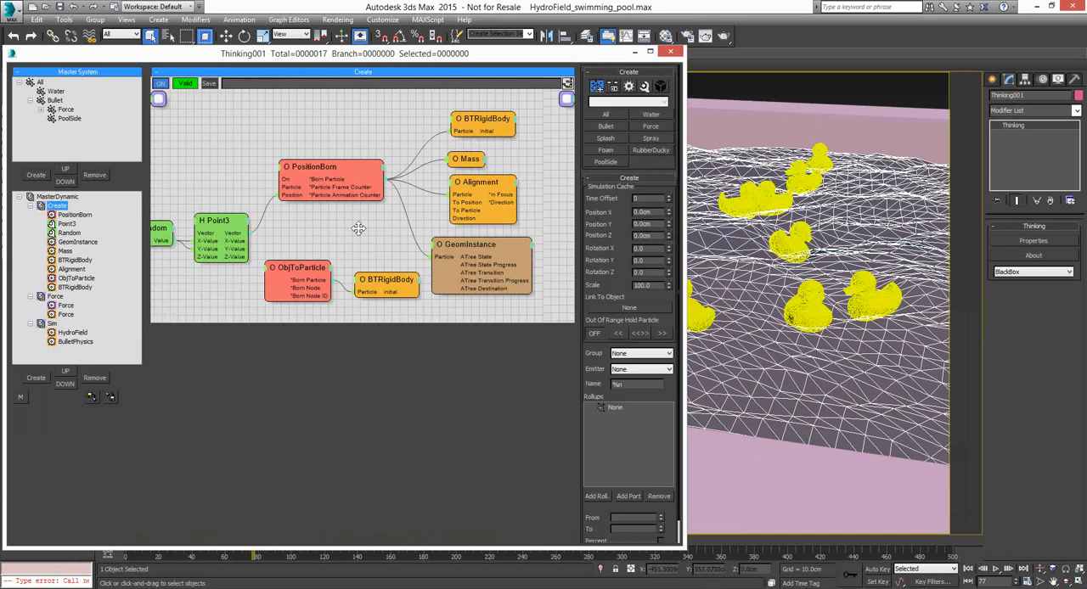
{"action": "left_click_drag", "start_coordinate": [358, 228], "coordinate": [361, 219]}
{"action": "left_click", "coordinate": [333, 161]}
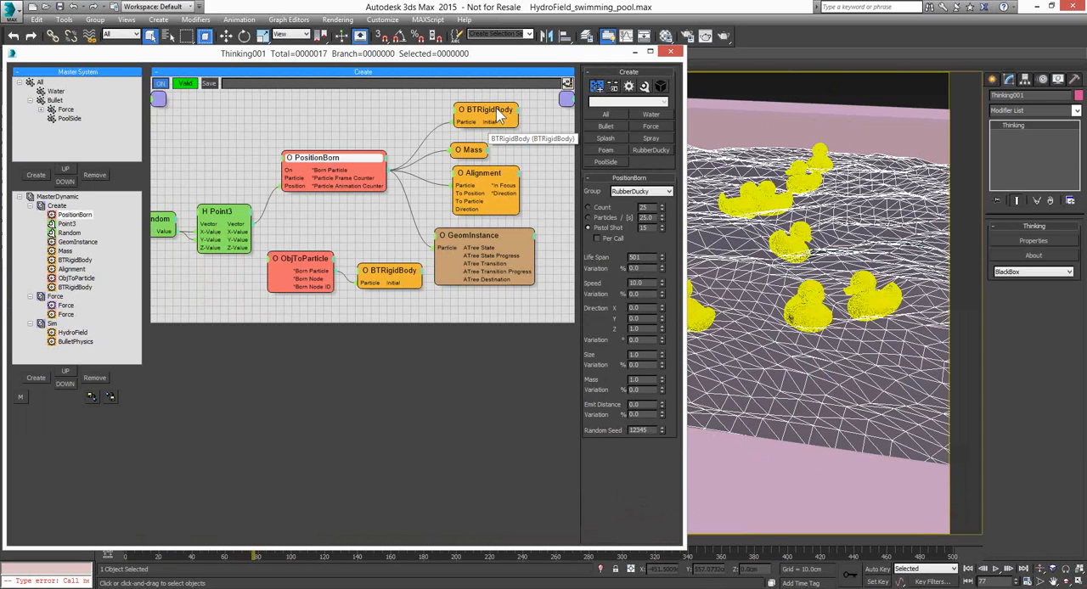
{"action": "left_click", "coordinate": [469, 150]}
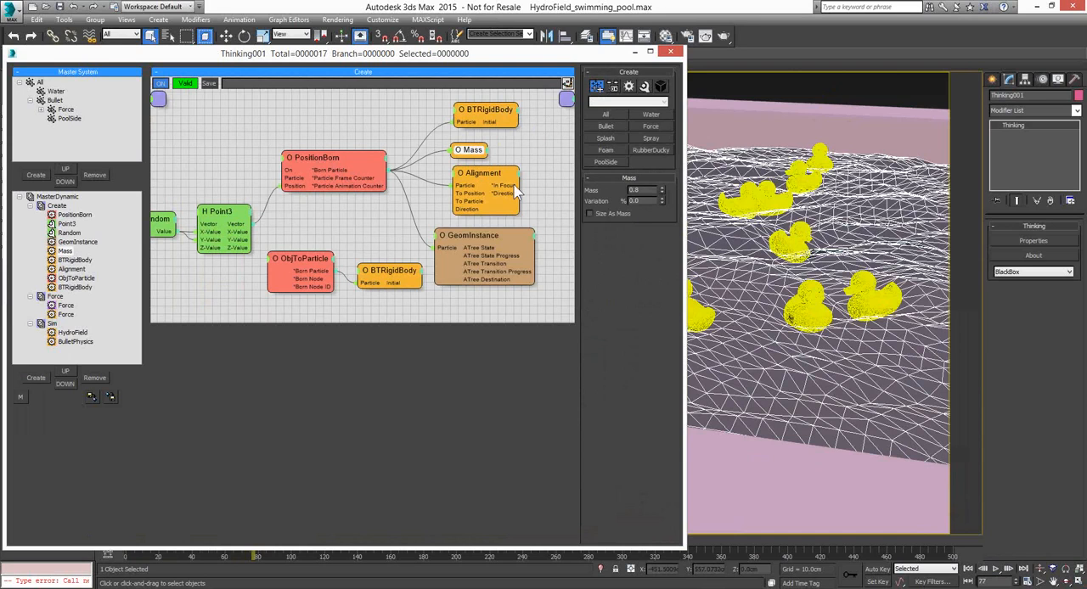
{"action": "left_click", "coordinate": [488, 177]}
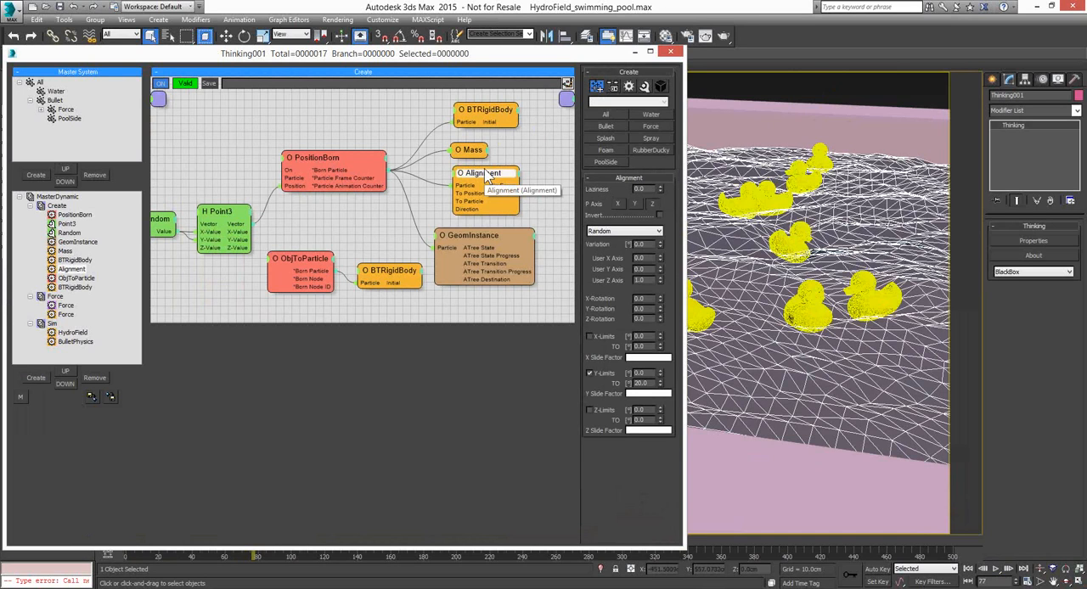
{"action": "left_click_drag", "start_coordinate": [486, 240], "coordinate": [517, 241]}
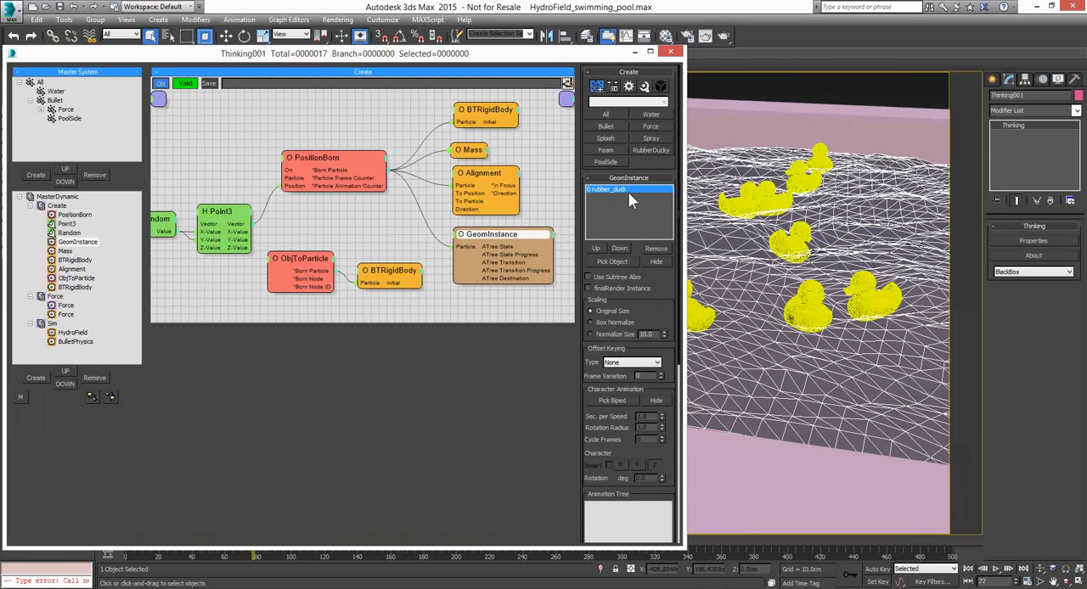
Set PositionBorn's Pistol Shot to 5 and replay the pool simulation from frame 0 to frame 118
{"action": "left_click", "coordinate": [315, 157]}
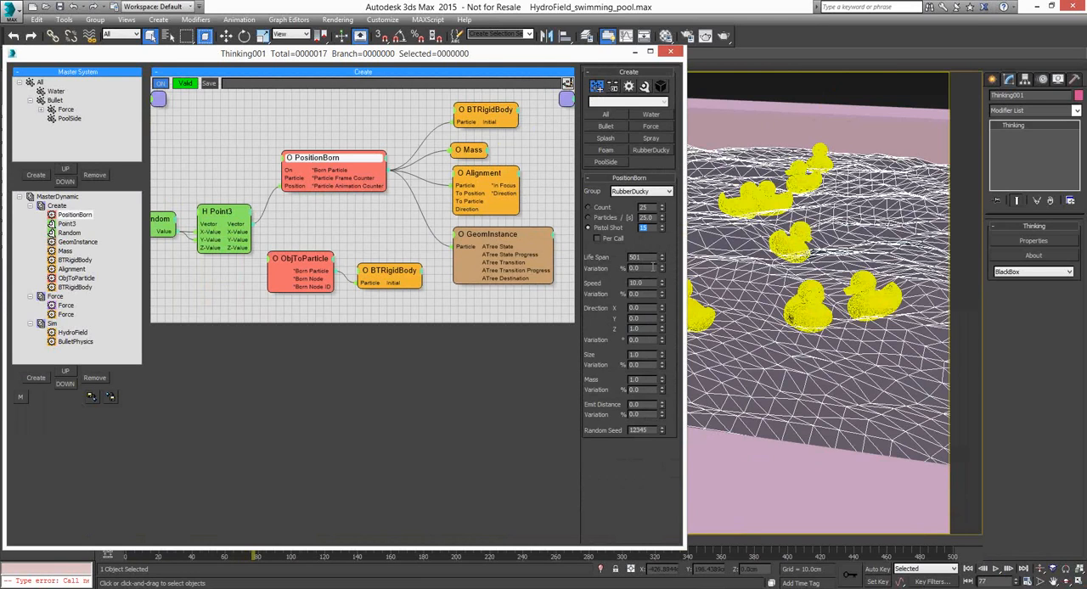
{"action": "type", "text": "3"}
{"action": "left_click", "coordinate": [635, 52]}
{"action": "left_click", "coordinate": [968, 568]}
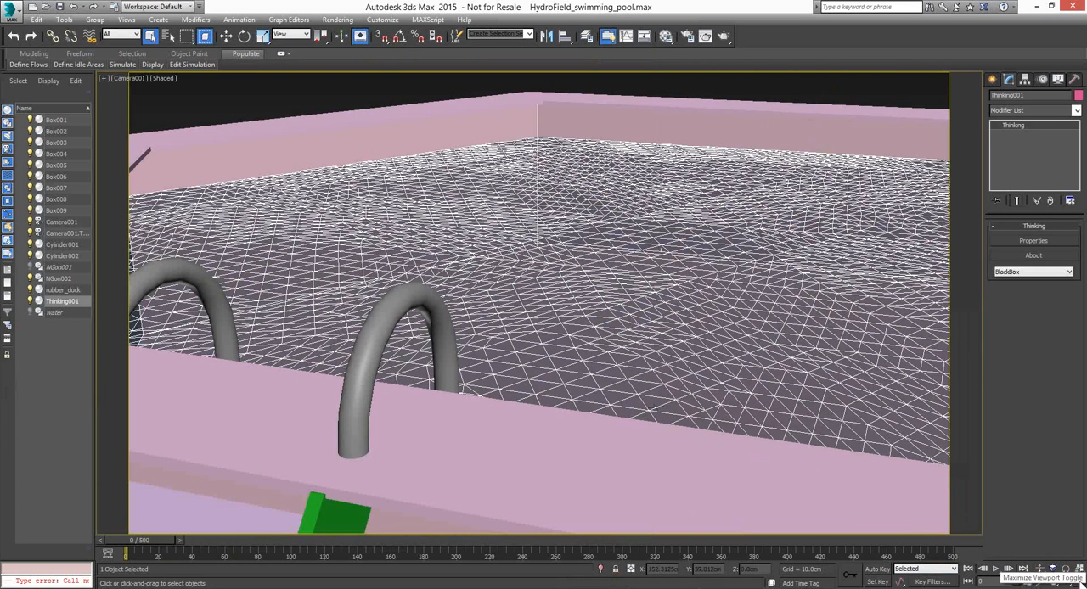
{"action": "left_click", "coordinate": [996, 569]}
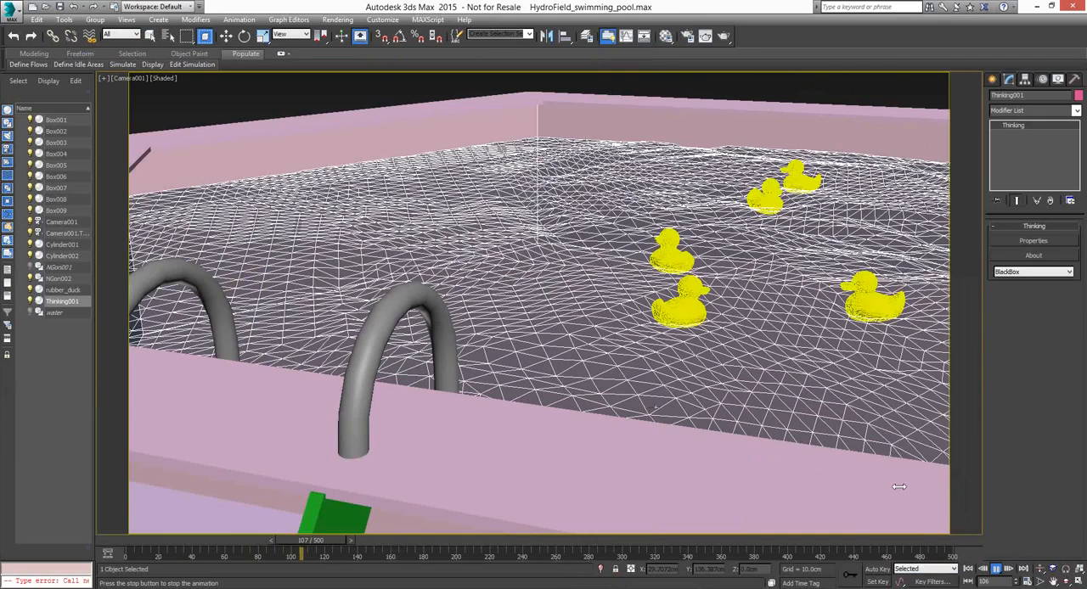
{"action": "key", "text": "Escape"}
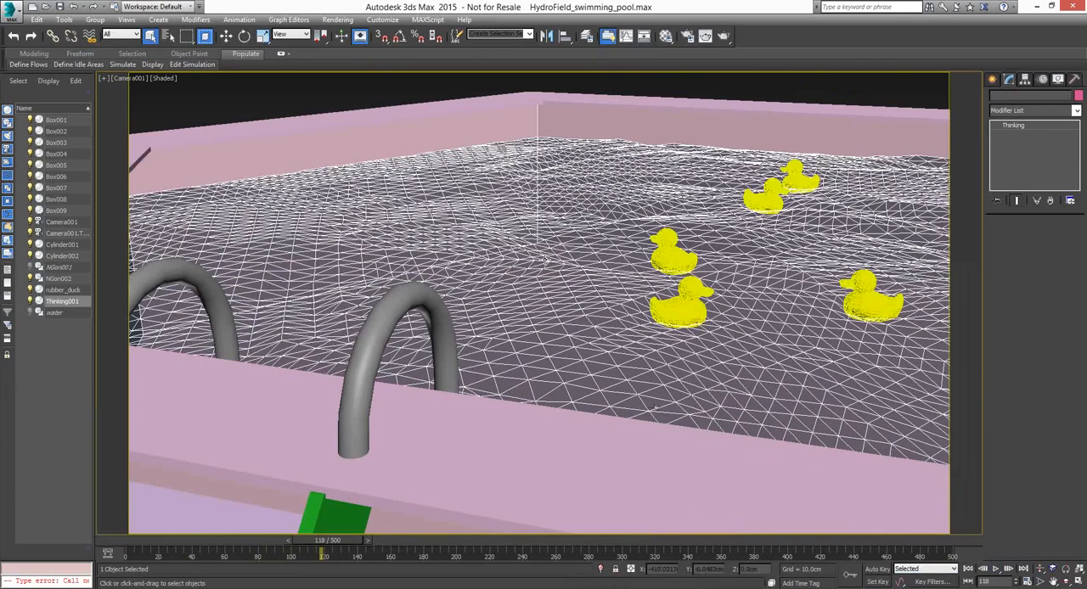
Return to frame 0 and enable the Ocean option of the HydroField node in the Sim dynamic set
{"action": "key", "text": "Home"}
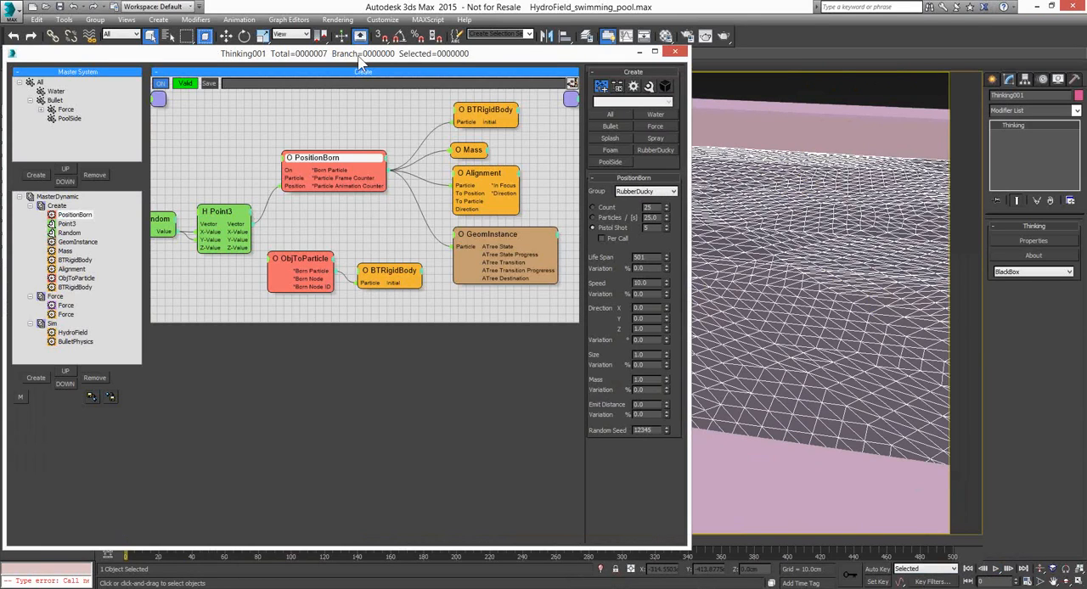
{"action": "left_click_drag", "start_coordinate": [361, 61], "coordinate": [433, 56]}
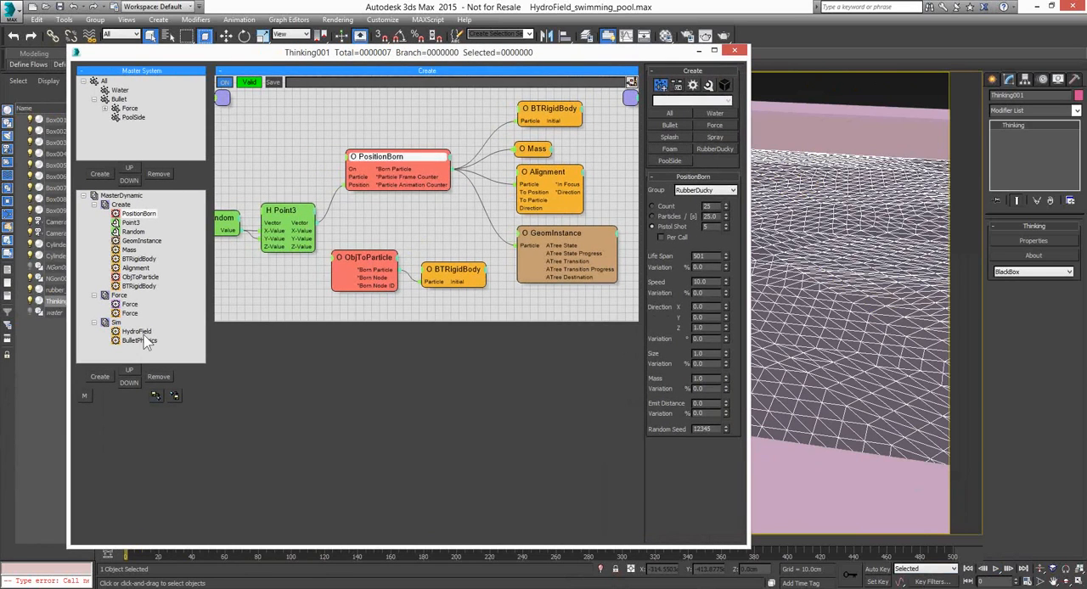
{"action": "left_click", "coordinate": [138, 332]}
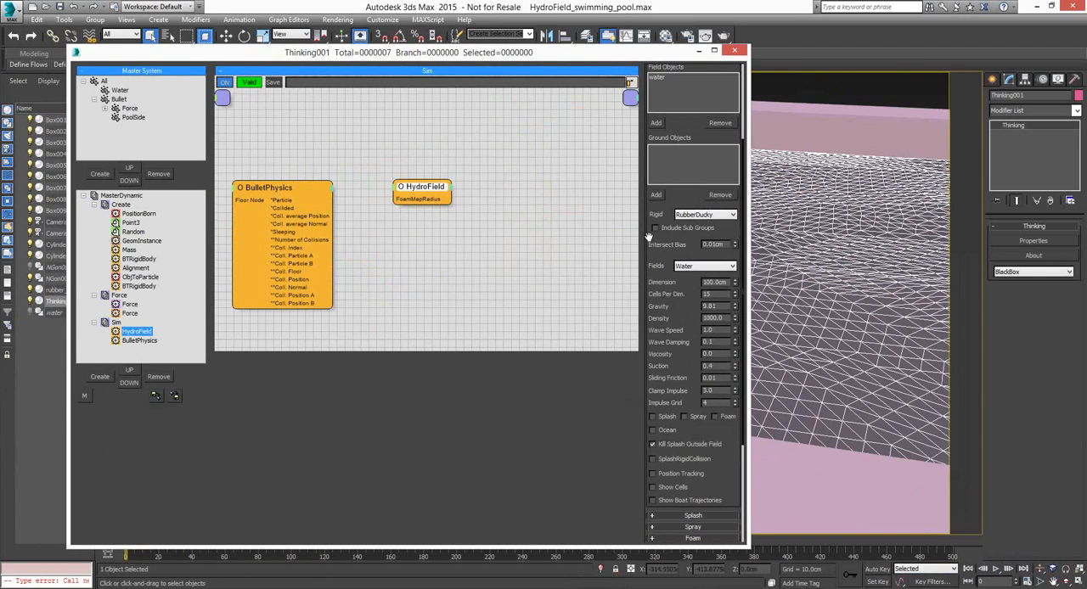
{"action": "left_click", "coordinate": [649, 237]}
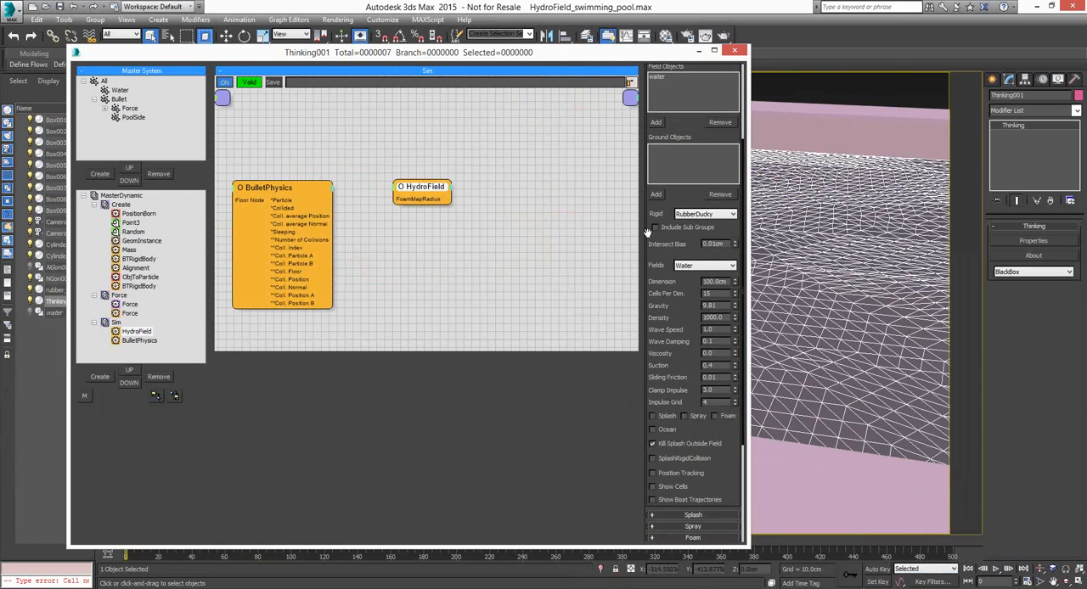
{"action": "left_click_drag", "start_coordinate": [649, 237], "coordinate": [642, 83]}
{"action": "left_click", "coordinate": [671, 281]}
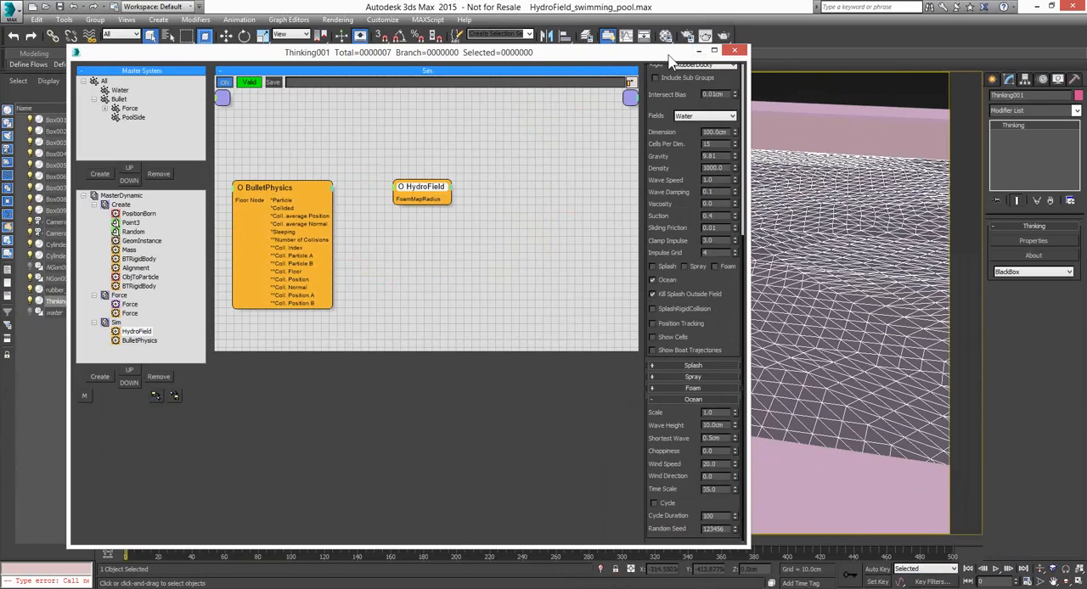
Move the Thinking001 window clear of the pool, play the simulation with Ocean enabled and stop it at frame 136
{"action": "left_click_drag", "start_coordinate": [667, 56], "coordinate": [196, 61]}
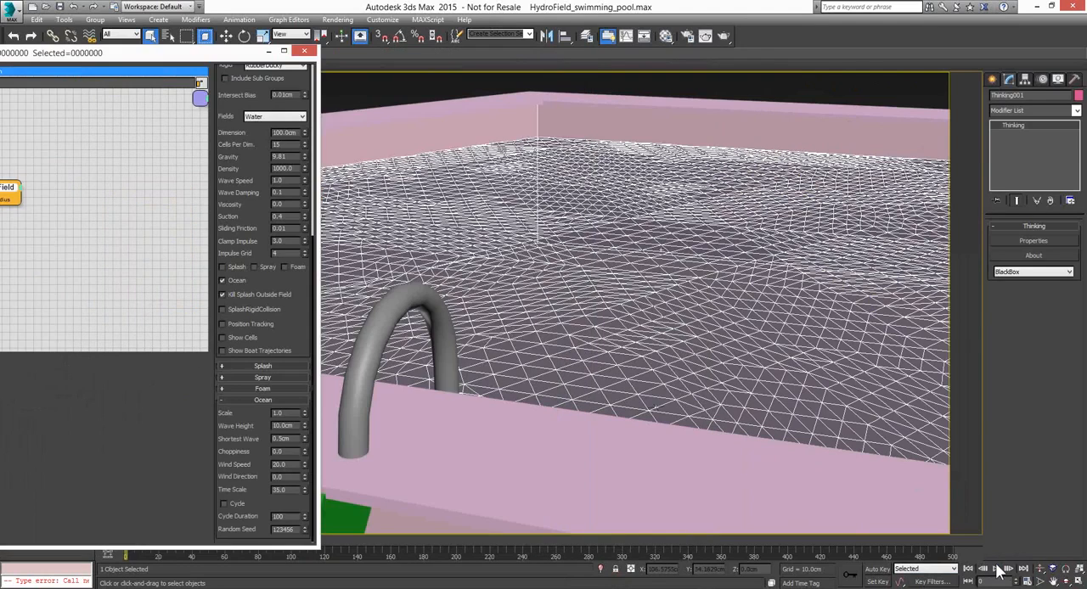
{"action": "left_click", "coordinate": [998, 569]}
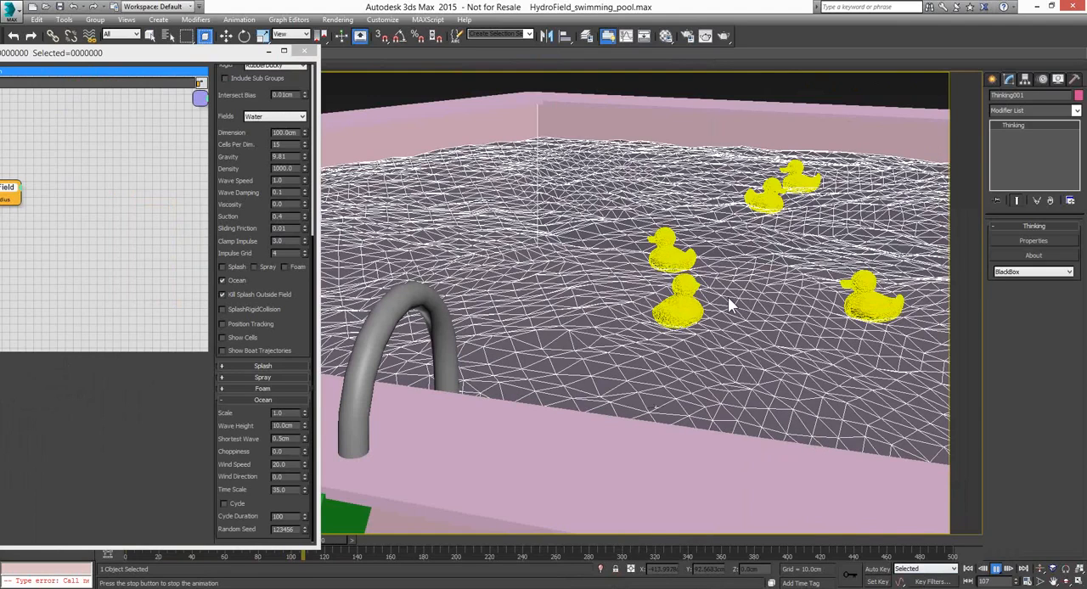
{"action": "left_click_drag", "start_coordinate": [106, 55], "coordinate": [519, 46]}
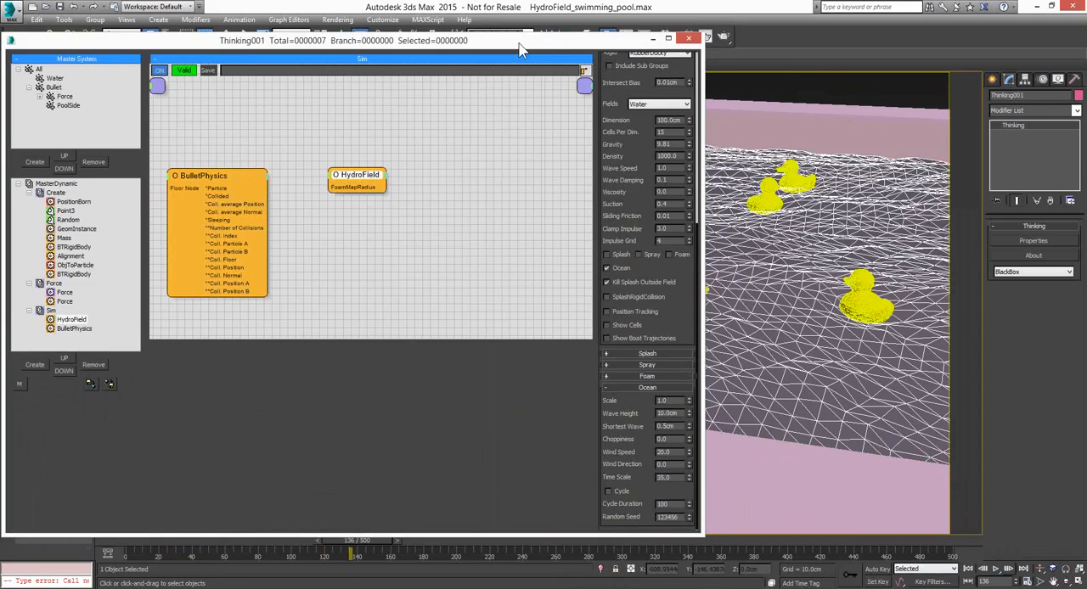
{"action": "left_click_drag", "start_coordinate": [520, 46], "coordinate": [541, 56]}
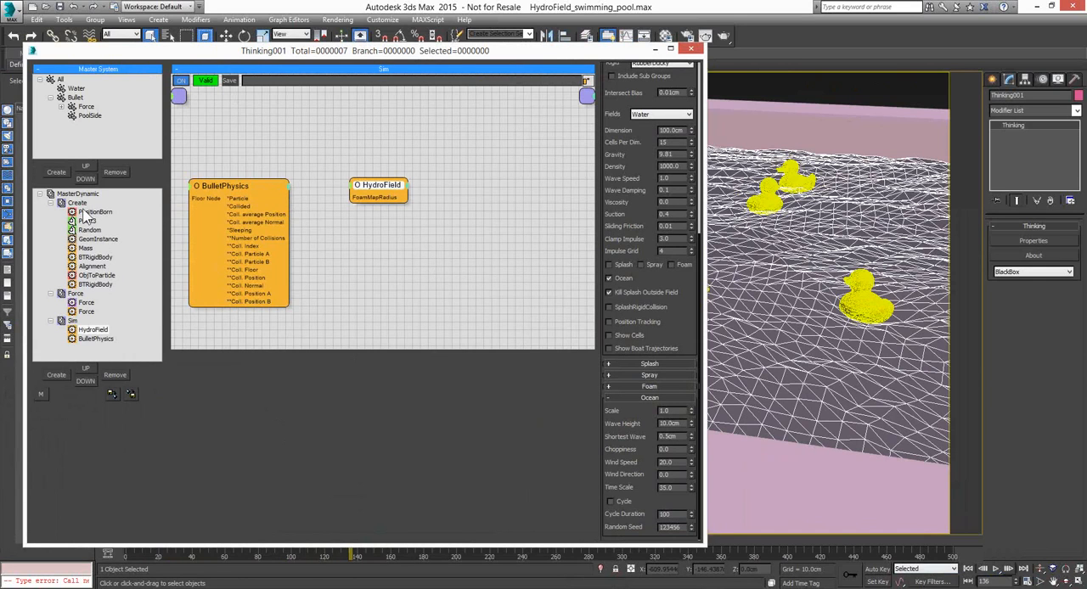
{"action": "left_click", "coordinate": [51, 202]}
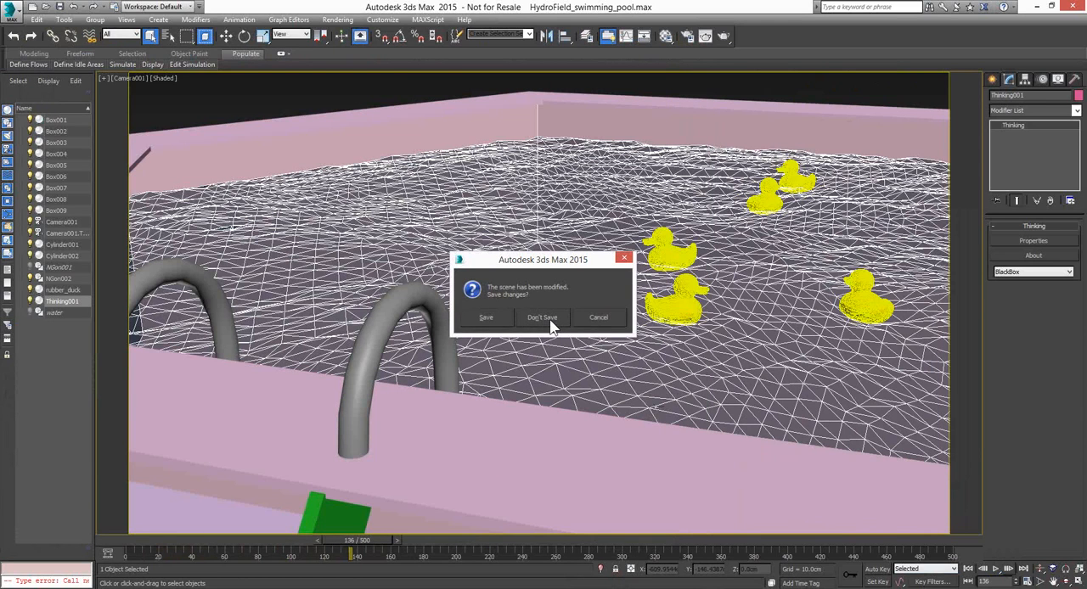
Open goo.max from the thinkingParticles 6 flow scenes folder, discarding the changes to the swimming pool scene
{"action": "left_click", "coordinate": [543, 317]}
{"action": "left_click", "coordinate": [204, 27]}
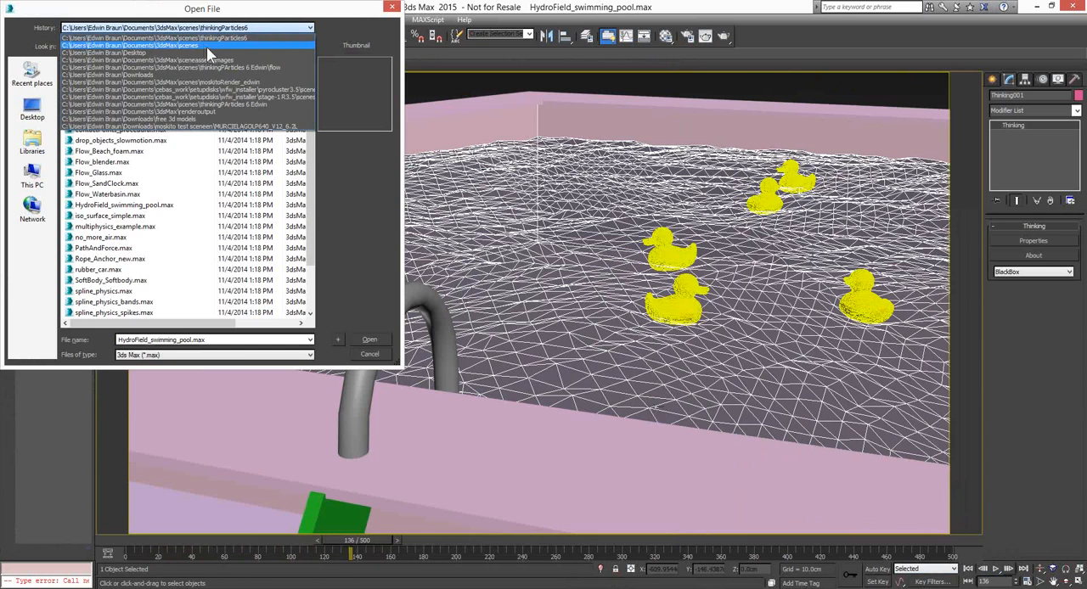
{"action": "left_click", "coordinate": [212, 67]}
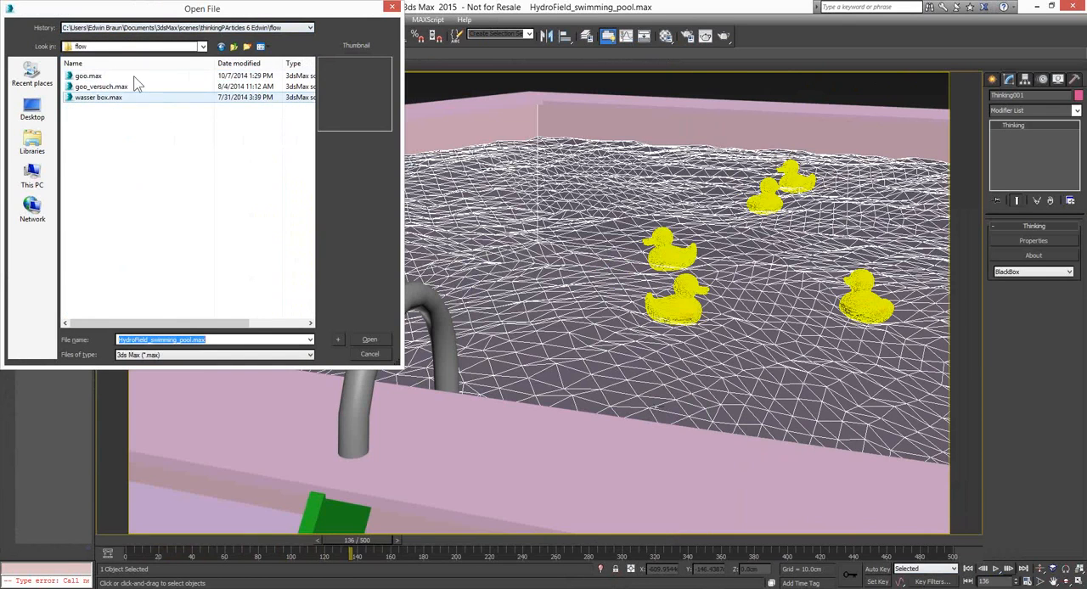
{"action": "left_click", "coordinate": [95, 77]}
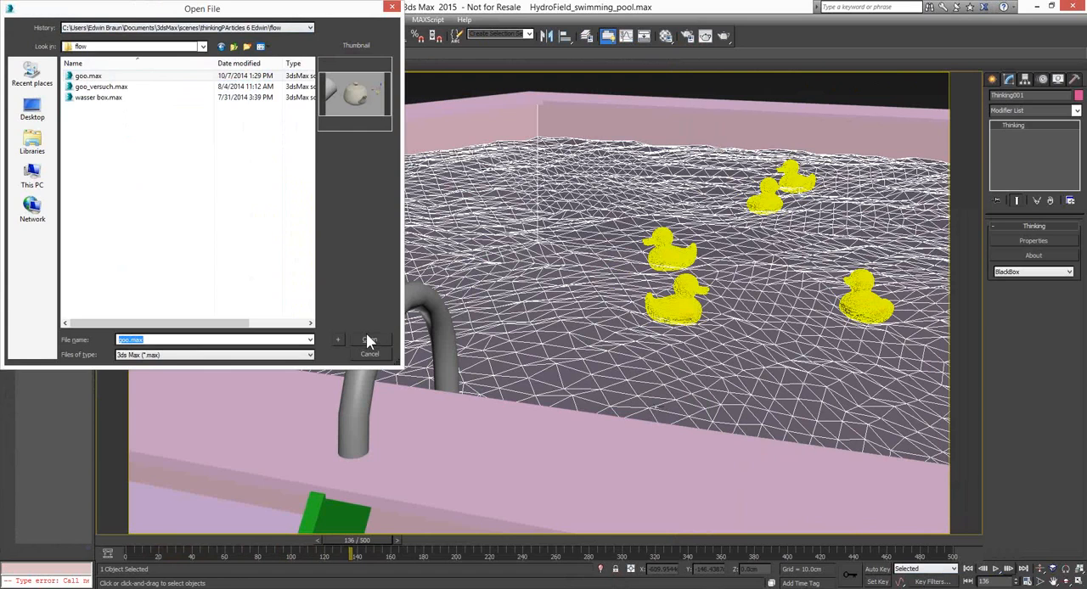
{"action": "left_click", "coordinate": [366, 340]}
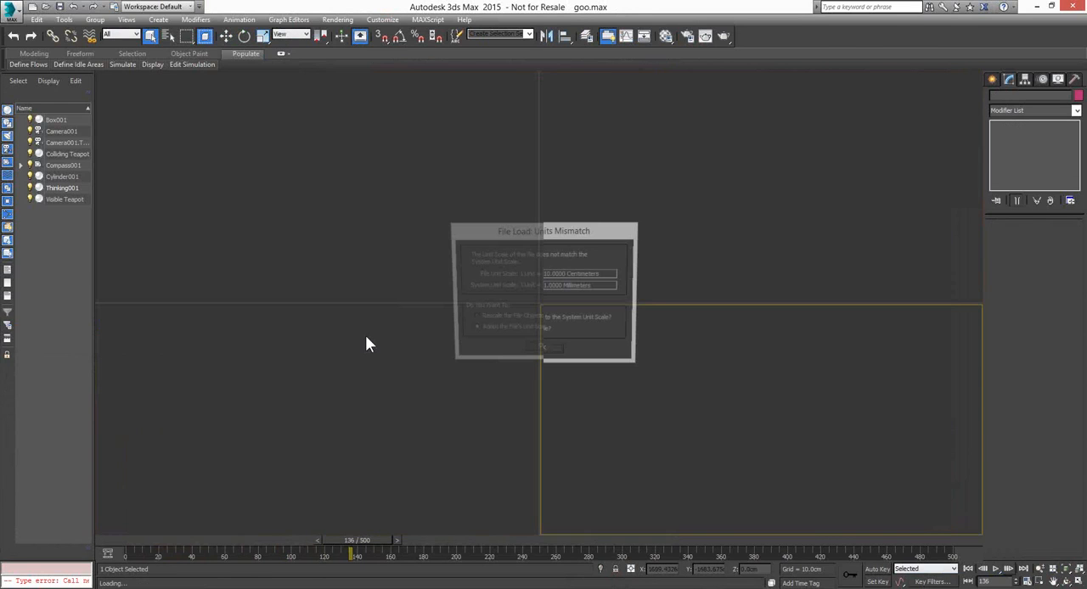
Play the goo simulation to frame 52 and start a moskitoRender ActiveShade rendering of the camera view
{"action": "left_click", "coordinate": [996, 569]}
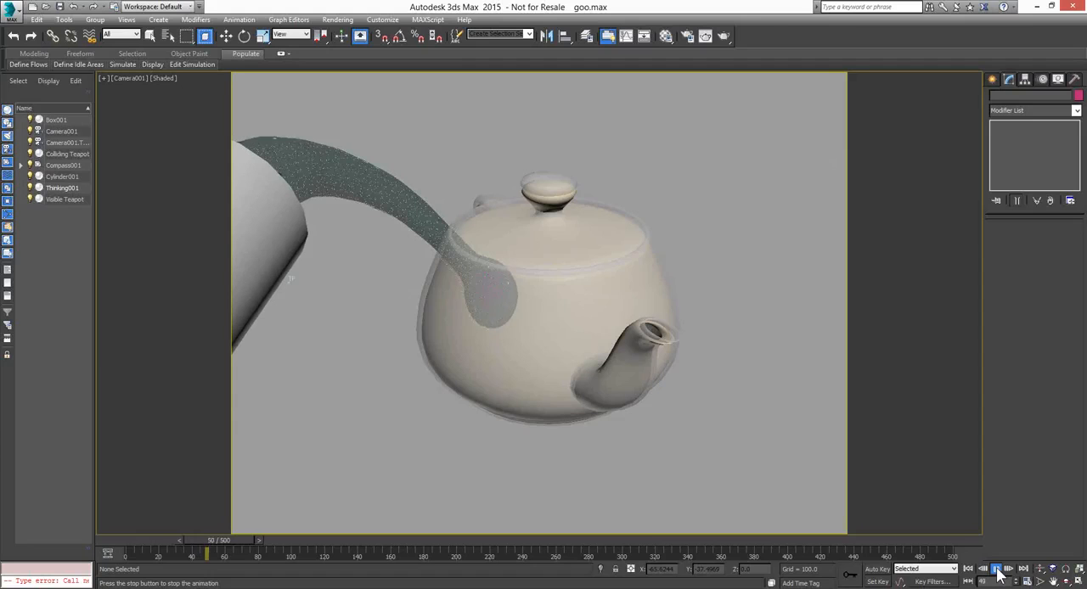
{"action": "left_click", "coordinate": [997, 570]}
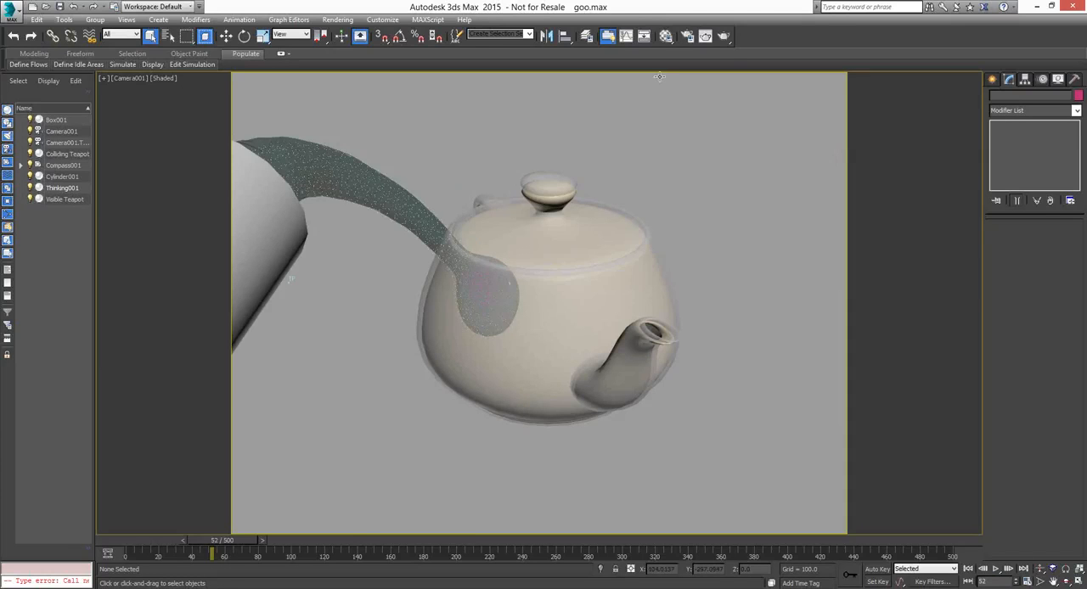
{"action": "left_click", "coordinate": [688, 37]}
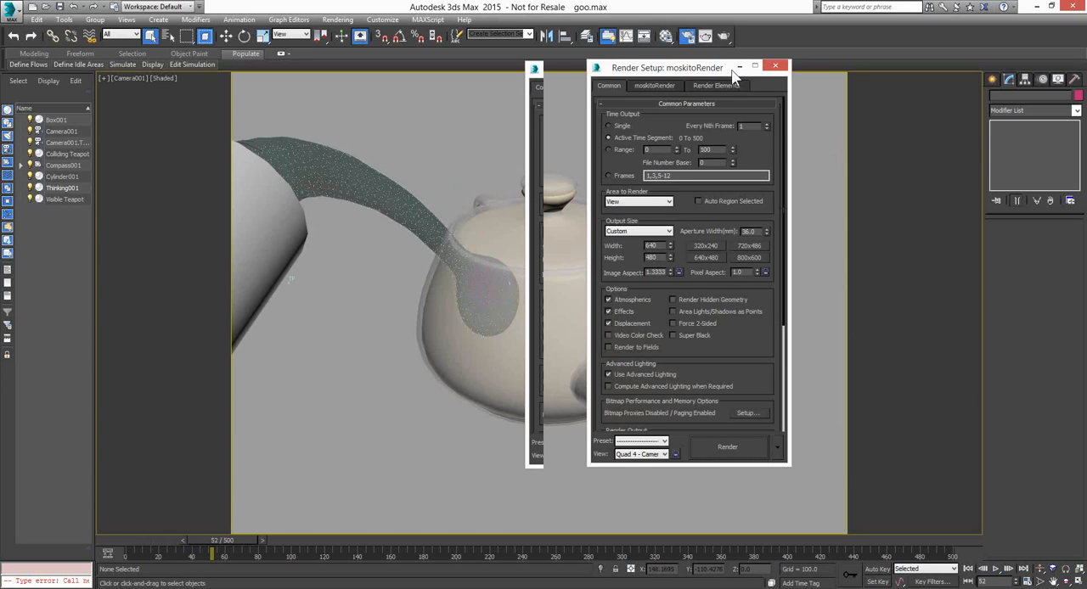
{"action": "left_click_drag", "start_coordinate": [731, 72], "coordinate": [839, 79]}
{"action": "scroll", "coordinate": [874, 247], "scroll_direction": "down", "scroll_amount": 3}
{"action": "scroll", "coordinate": [874, 247], "scroll_direction": "down", "scroll_amount": 3}
{"action": "left_click_drag", "start_coordinate": [885, 454], "coordinate": [924, 503]}
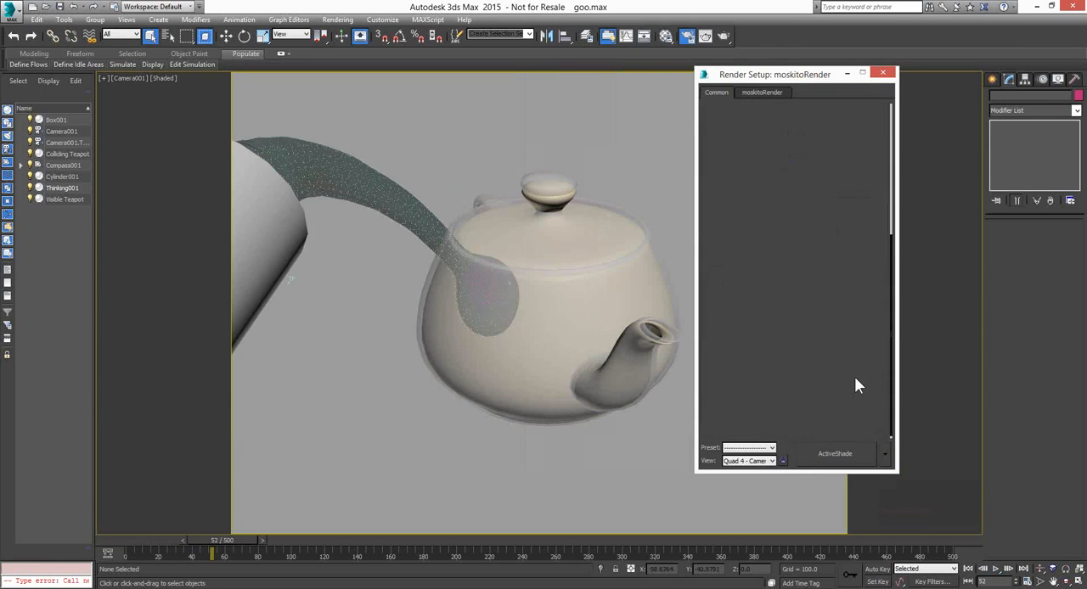
{"action": "left_click", "coordinate": [855, 455]}
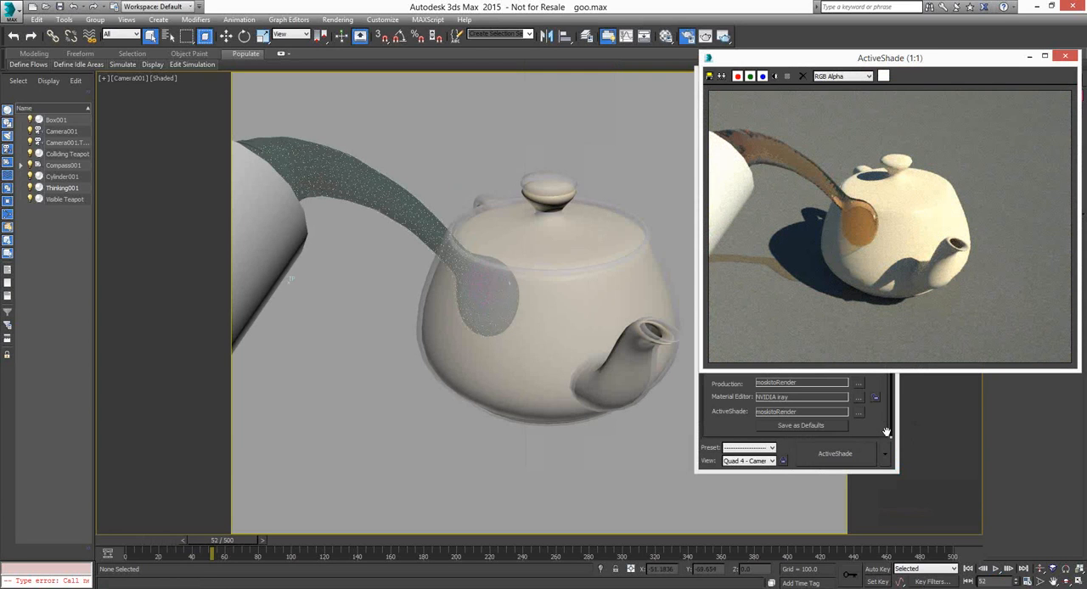
Put the Render Setup window away and dolly the camera in on the goo hitting the teapot
{"action": "left_click", "coordinate": [887, 432]}
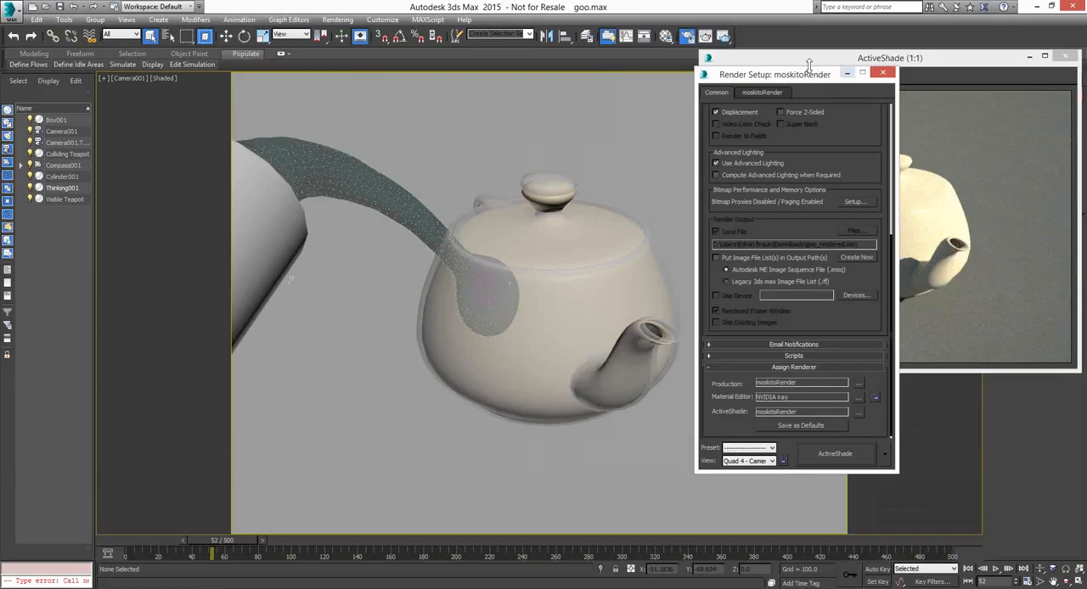
{"action": "left_click_drag", "start_coordinate": [809, 65], "coordinate": [794, 67]}
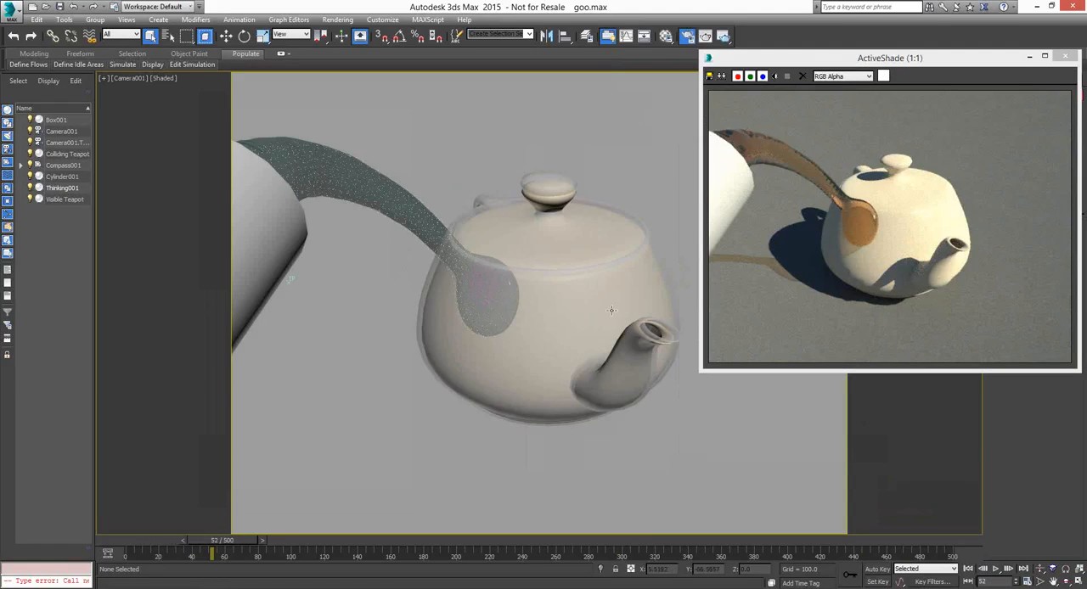
{"action": "key", "text": "d"}
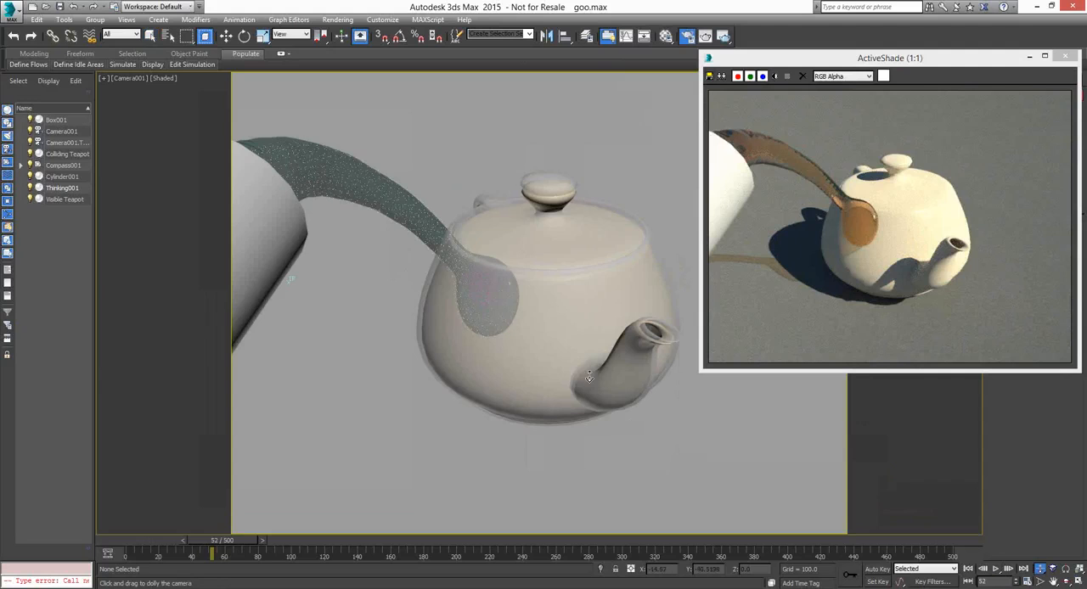
{"action": "left_click_drag", "start_coordinate": [589, 378], "coordinate": [447, 294]}
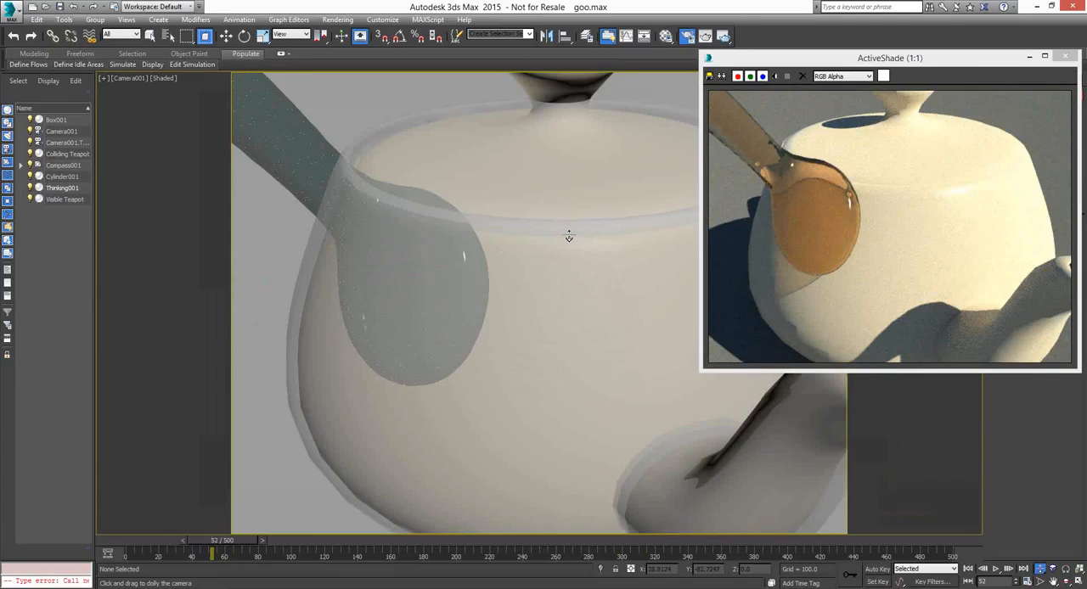
{"action": "left_click_drag", "start_coordinate": [569, 237], "coordinate": [571, 233]}
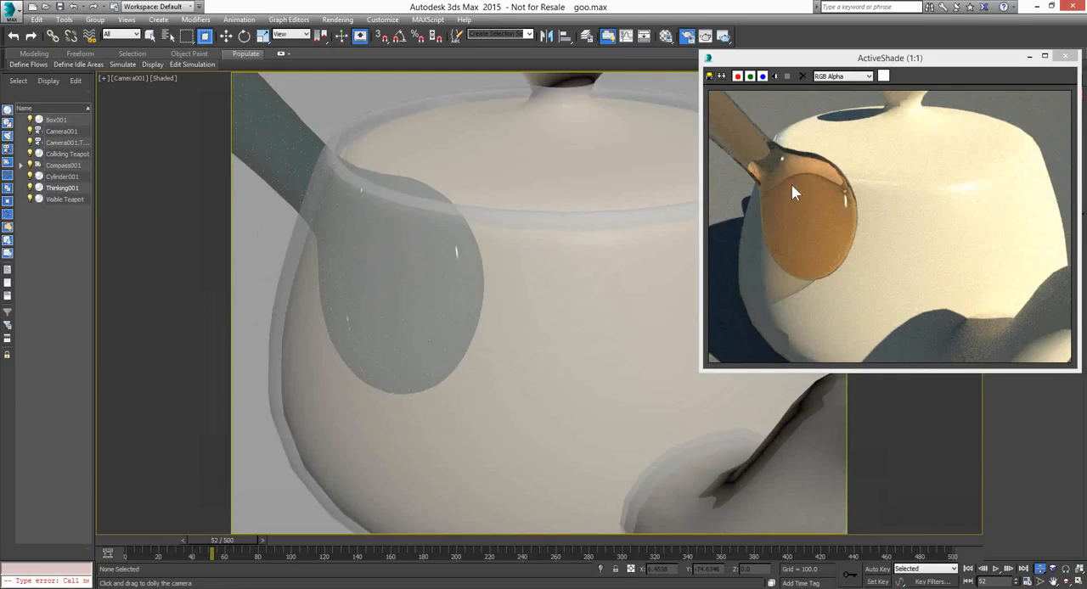
Select the goo mesh and open its Thinking001 ImplicitShape settings in the Surface dynamic set, beside the ActiveShade window
{"action": "left_click", "coordinate": [225, 36]}
{"action": "left_click", "coordinate": [308, 162]}
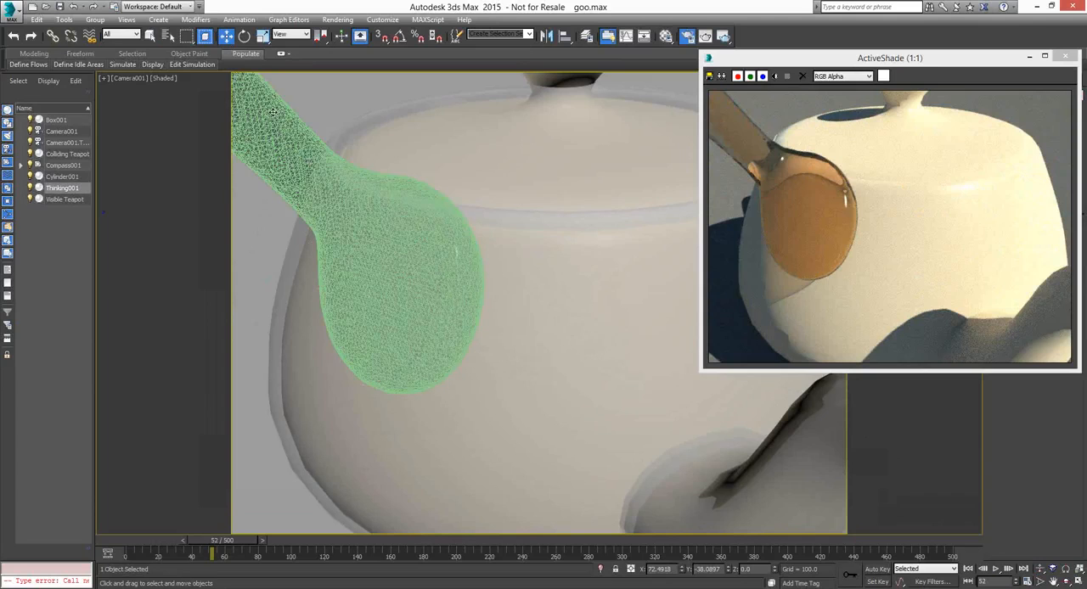
{"action": "left_click_drag", "start_coordinate": [969, 63], "coordinate": [843, 65]}
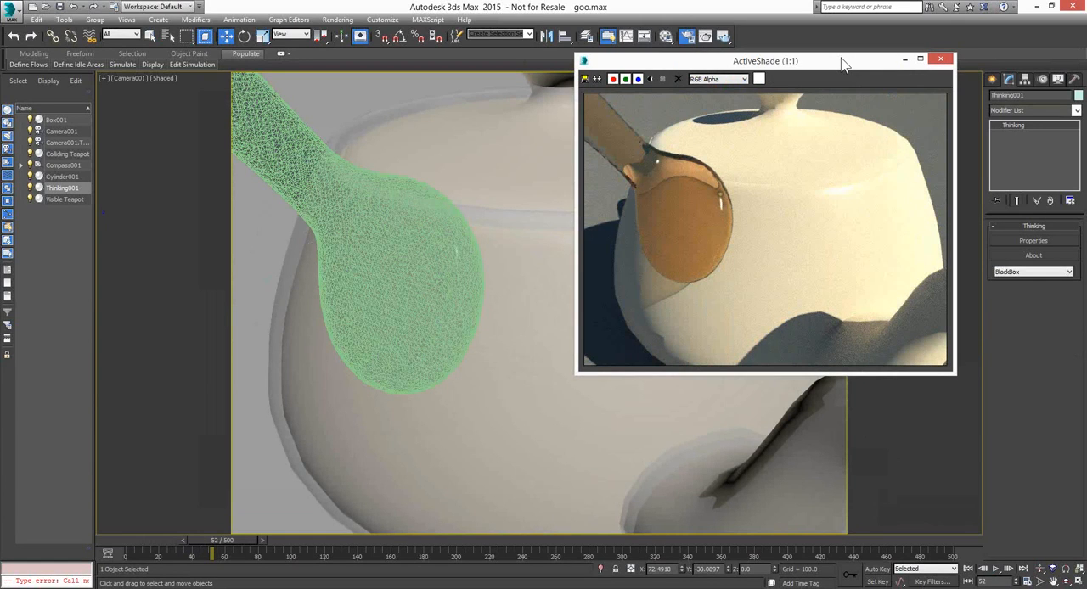
{"action": "left_click", "coordinate": [1045, 239]}
{"action": "left_click_drag", "start_coordinate": [427, 54], "coordinate": [227, 37]}
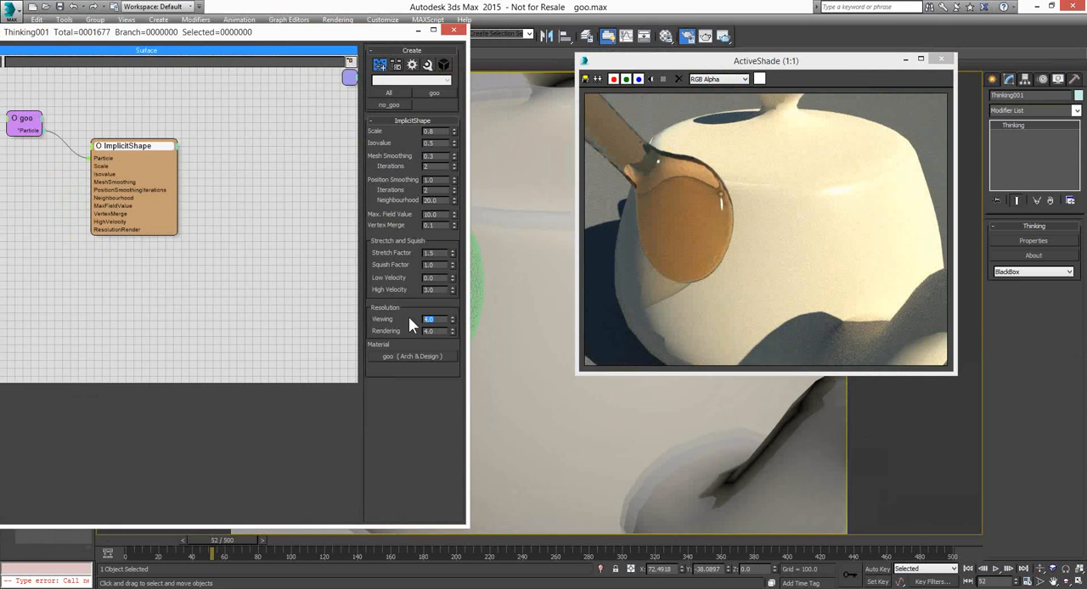
Try ImplicitShape's Viewing resolution at 1 and at 0.3 to compare the goo surface in ActiveShade
{"action": "type", "text": "1"}
{"action": "key", "text": "Return"}
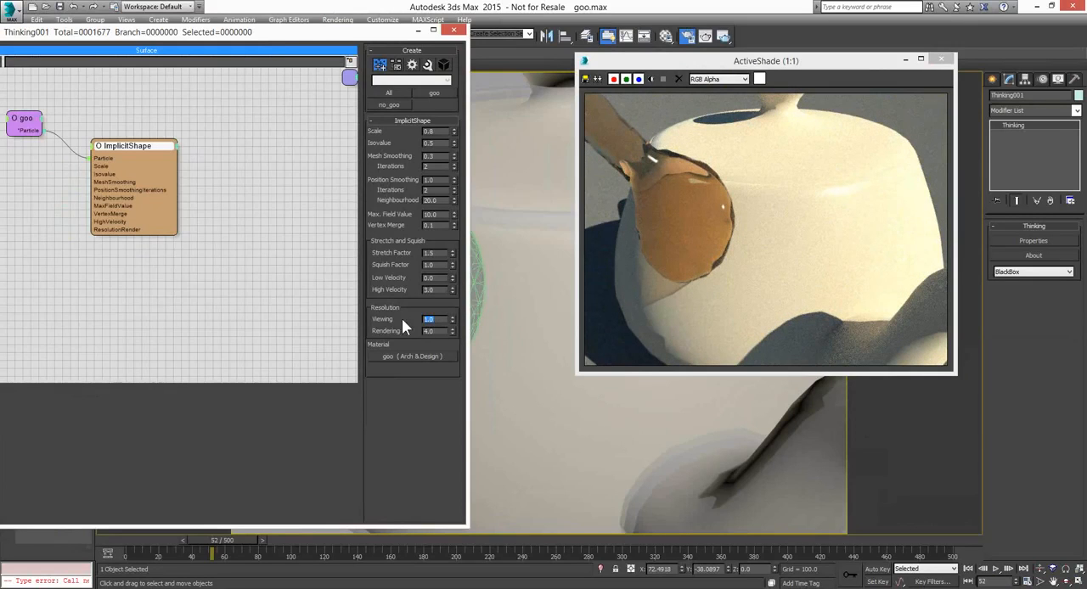
{"action": "type", "text": "0.3"}
{"action": "key", "text": "Return"}
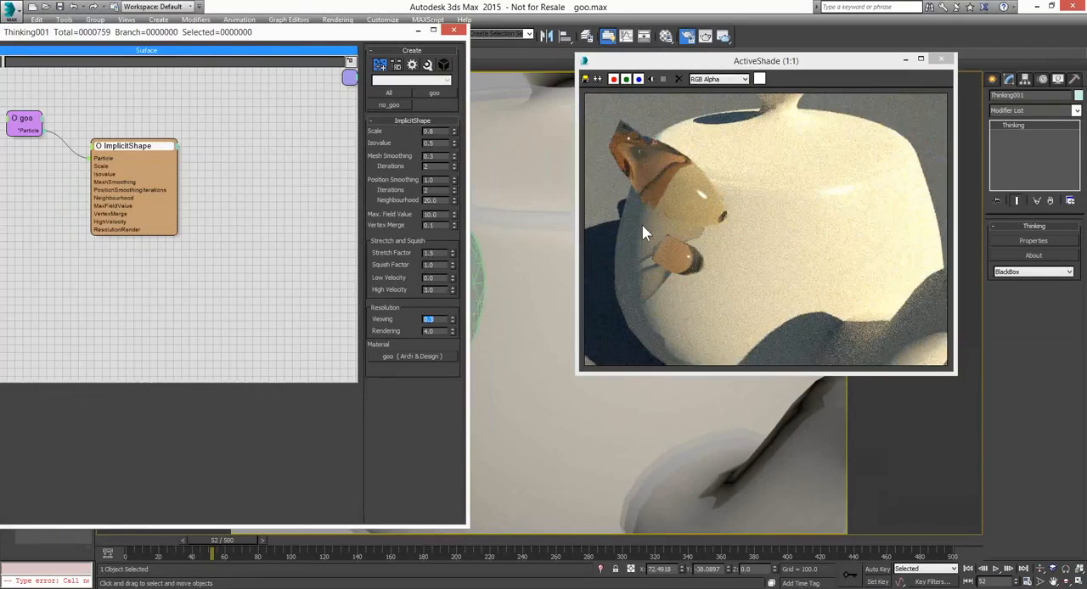
Set ImplicitShape's Viewing resolution to 0.6 and play the goo simulation on to frame 71
{"action": "left_click", "coordinate": [1053, 571]}
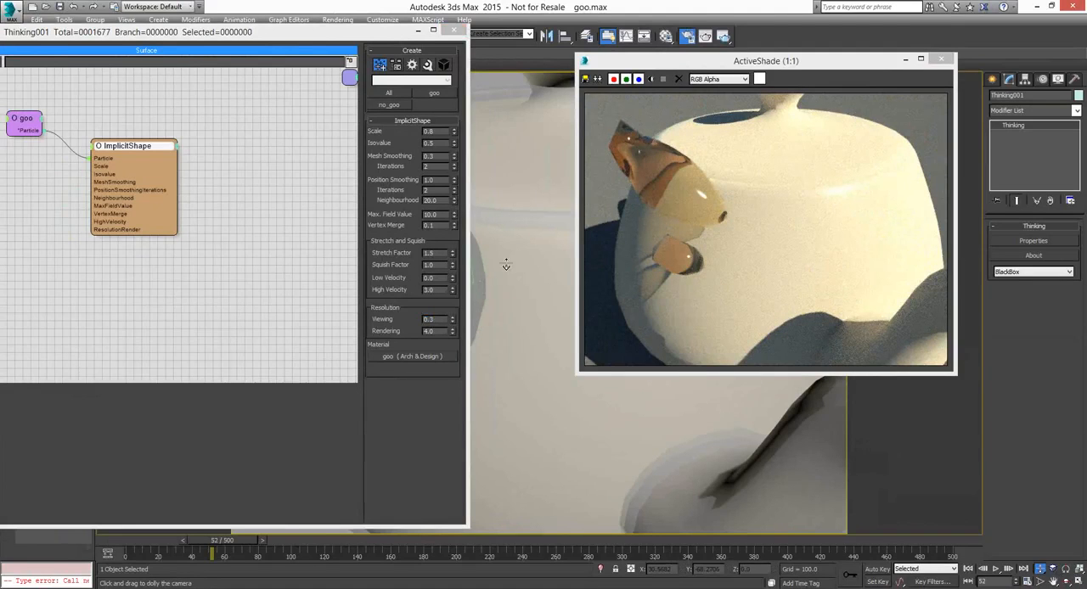
{"action": "left_click_drag", "start_coordinate": [506, 265], "coordinate": [520, 332]}
{"action": "middle_click_drag", "start_coordinate": [520, 334], "coordinate": [567, 385]}
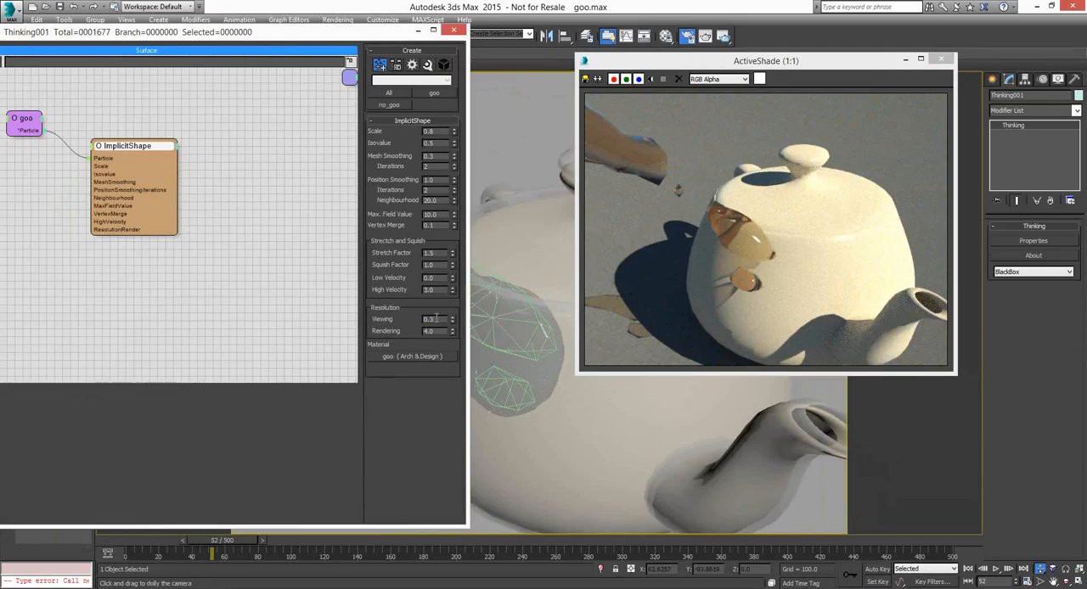
{"action": "double_click", "coordinate": [430, 318]}
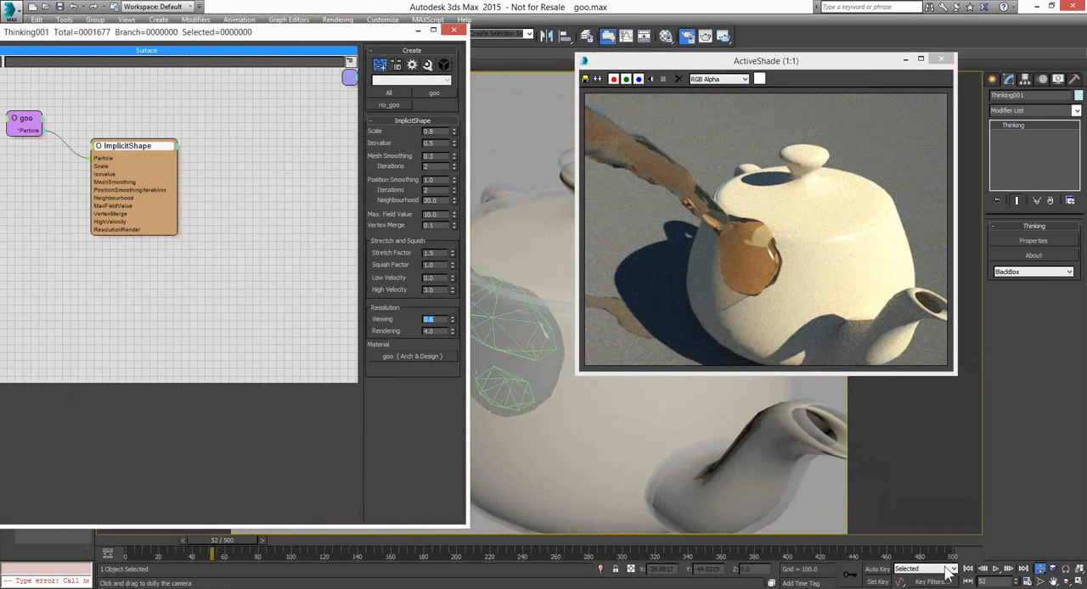
{"action": "left_click", "coordinate": [997, 571]}
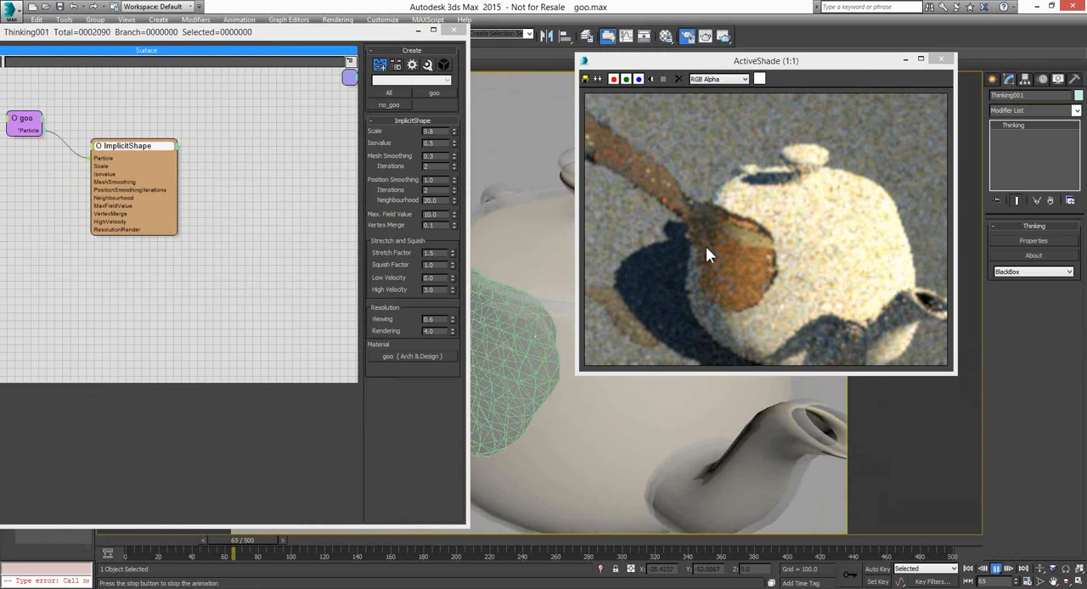
{"action": "left_click", "coordinate": [995, 569]}
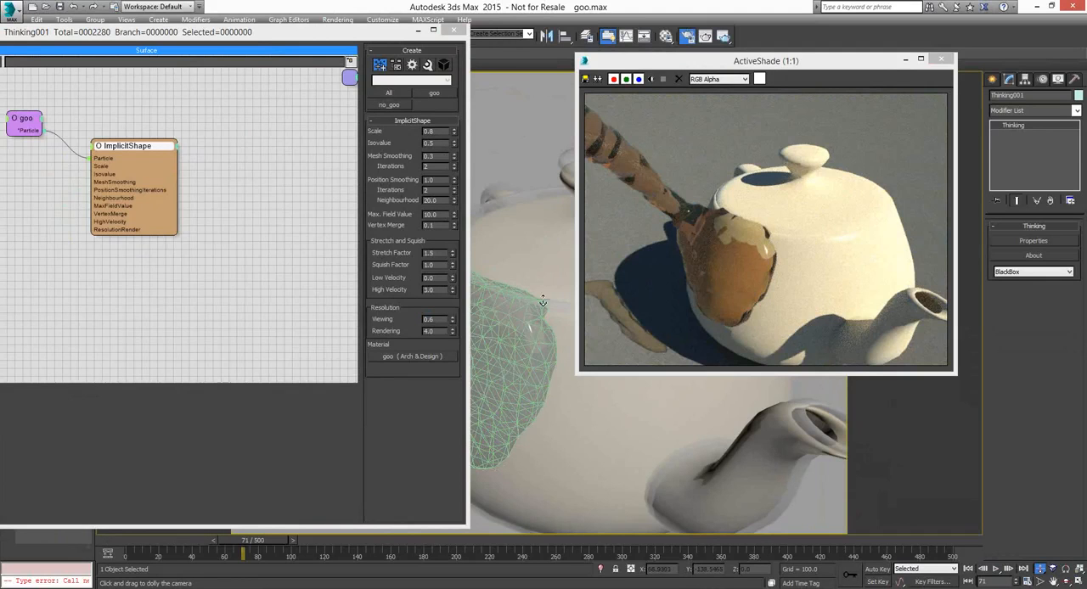
Set ImplicitShape's Viewing resolution to 2.0 and its Max. Field Value to 4
{"action": "double_click", "coordinate": [433, 320]}
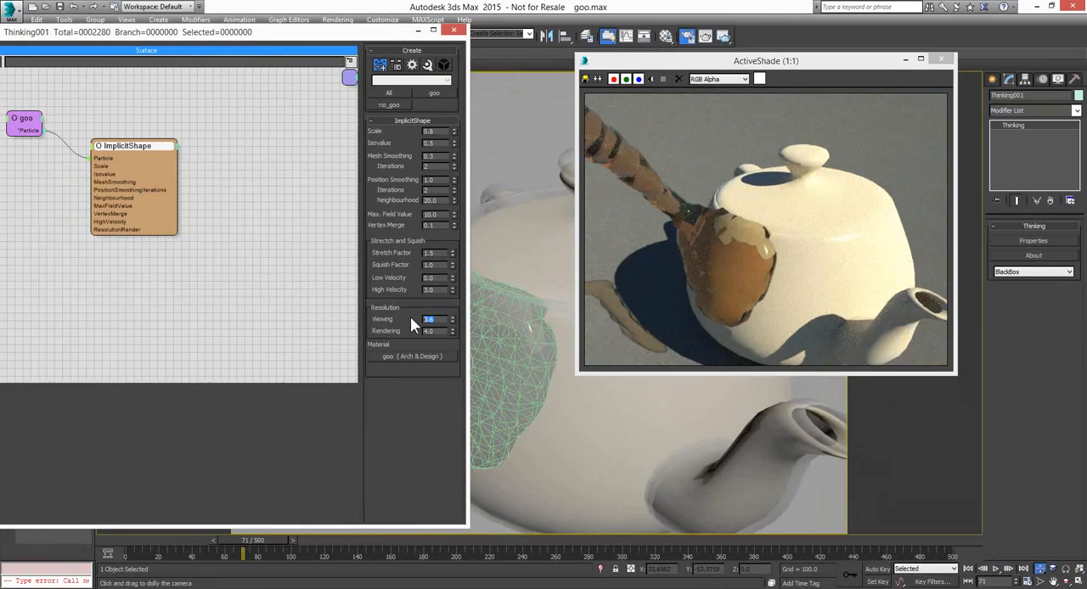
{"action": "type", "text": "1"}
{"action": "key", "text": "Return"}
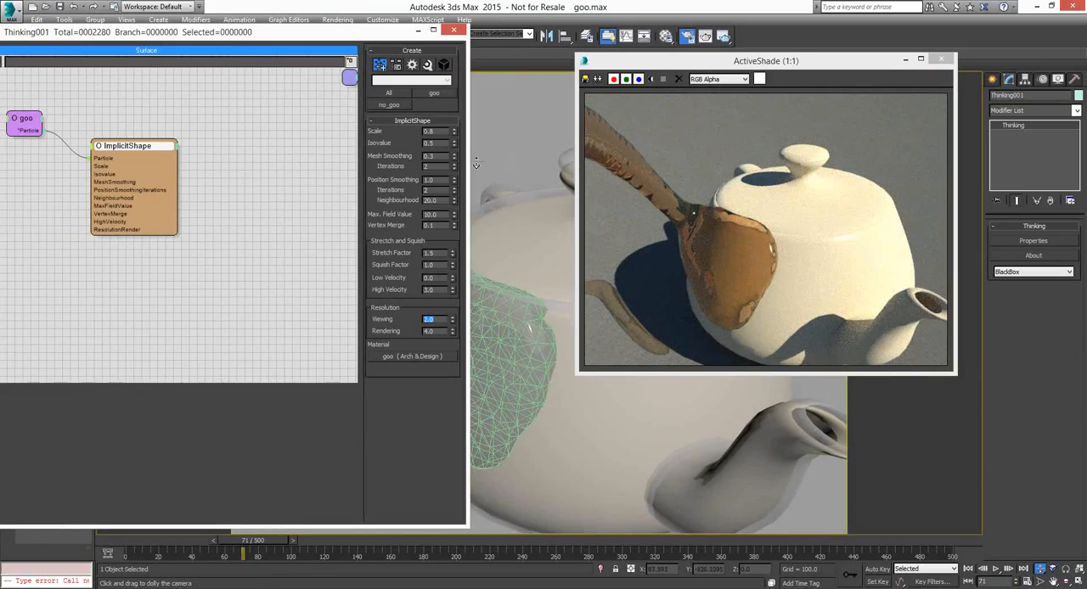
{"action": "double_click", "coordinate": [431, 213]}
{"action": "type", "text": "4"}
{"action": "key", "text": "Return"}
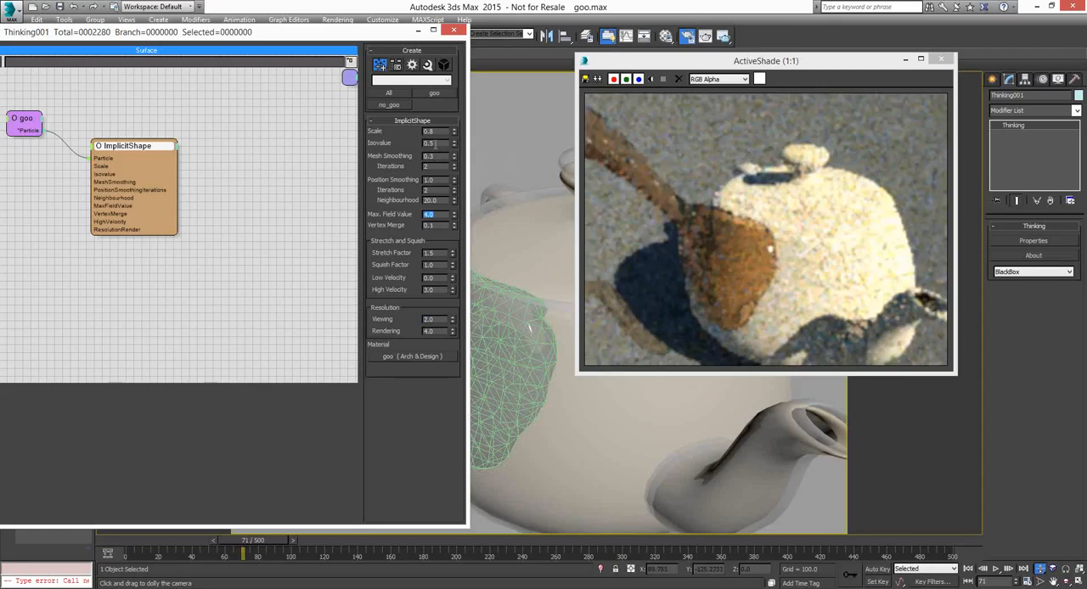
Try an ImplicitShape Scale of 1, set it to 2, and move the ActiveShade window further from the node settings
{"action": "double_click", "coordinate": [430, 131]}
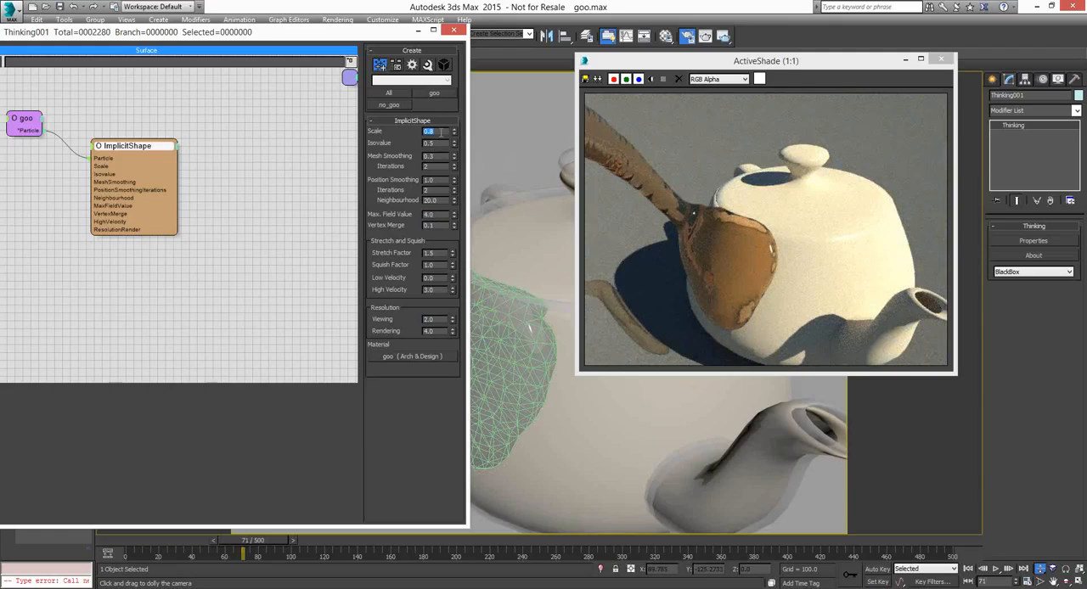
{"action": "type", "text": "1"}
{"action": "key", "text": "Return"}
{"action": "left_click", "coordinate": [454, 129]}
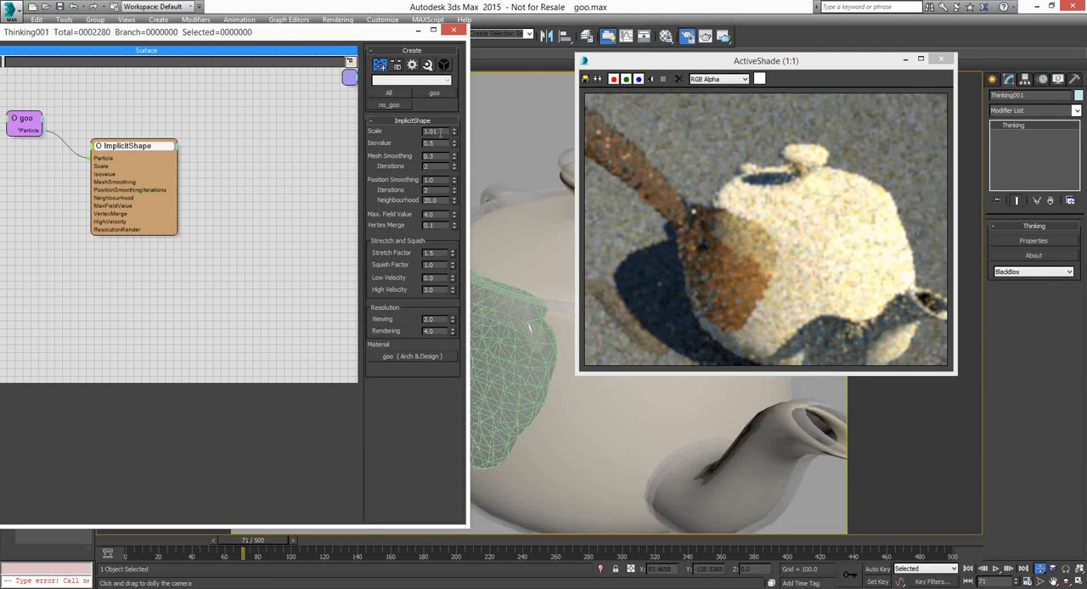
{"action": "left_click_drag", "start_coordinate": [442, 131], "coordinate": [413, 130]}
{"action": "type", "text": "2"}
{"action": "key", "text": "Return"}
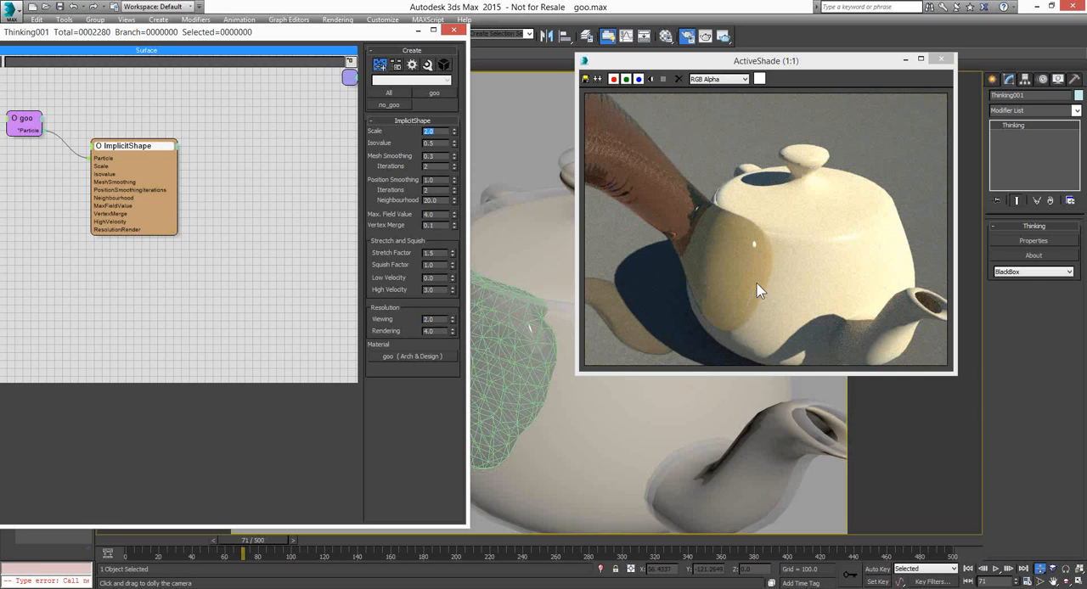
{"action": "left_click_drag", "start_coordinate": [814, 62], "coordinate": [848, 64]}
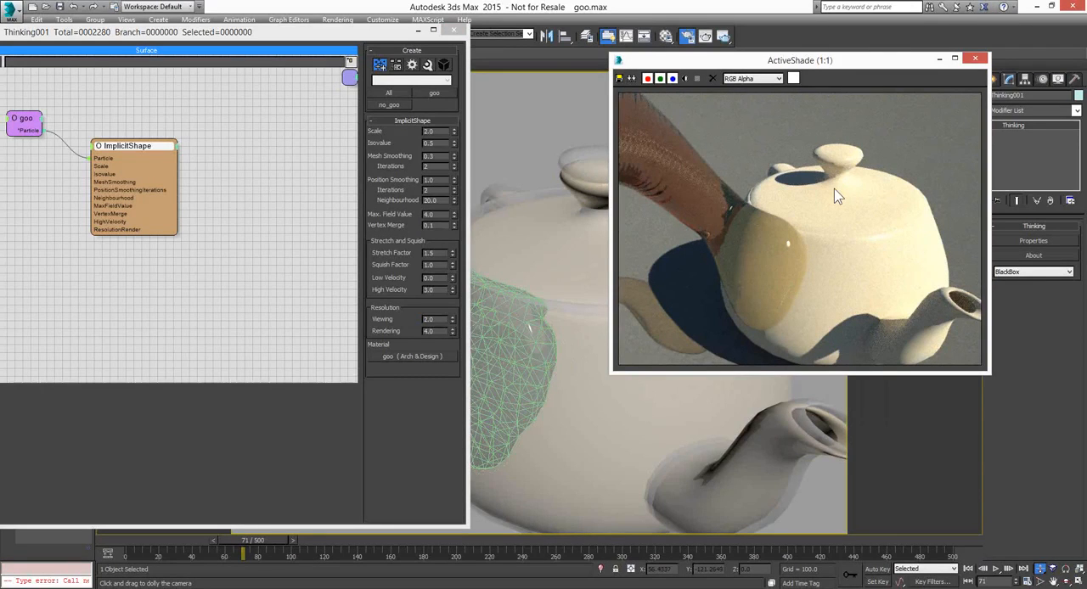
{"action": "mouse_move", "coordinate": [842, 68]}
{"action": "left_mouse_down"}
{"action": "mouse_move", "coordinate": [868, 75]}
{"action": "mouse_move", "coordinate": [857, 61]}
{"action": "left_mouse_up"}
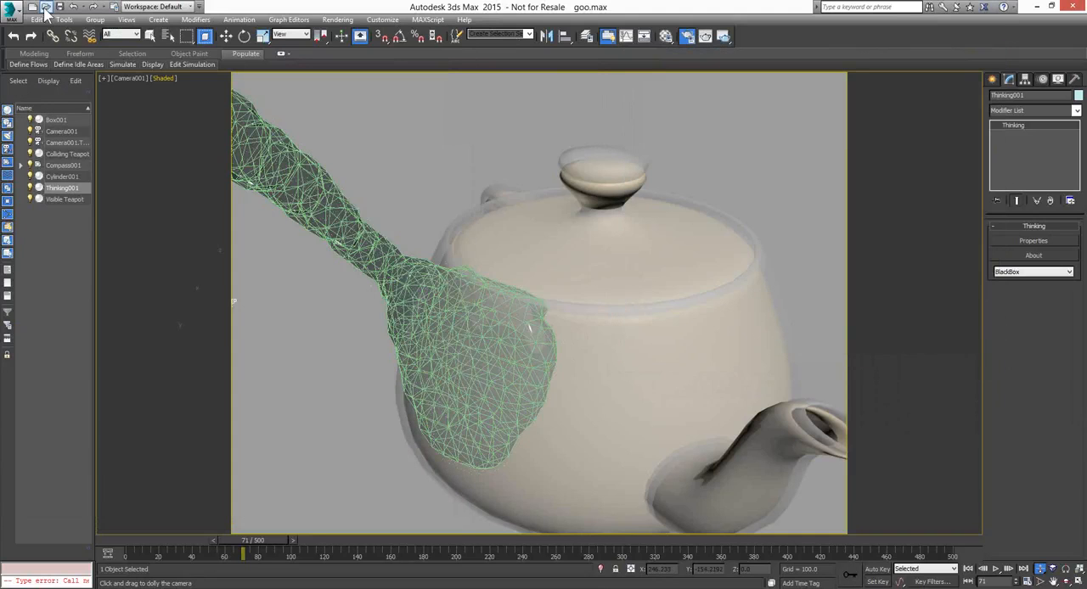
Cancel opening another scene and dolly the camera back to view the cylinder, goo and whole teapot
{"action": "left_click", "coordinate": [45, 6]}
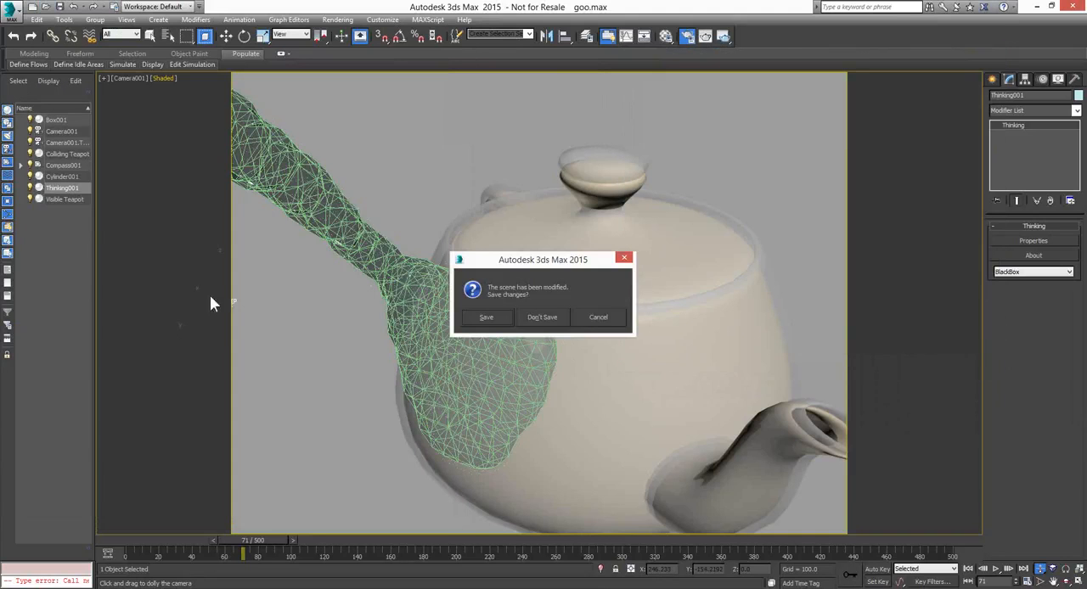
{"action": "left_click", "coordinate": [610, 317]}
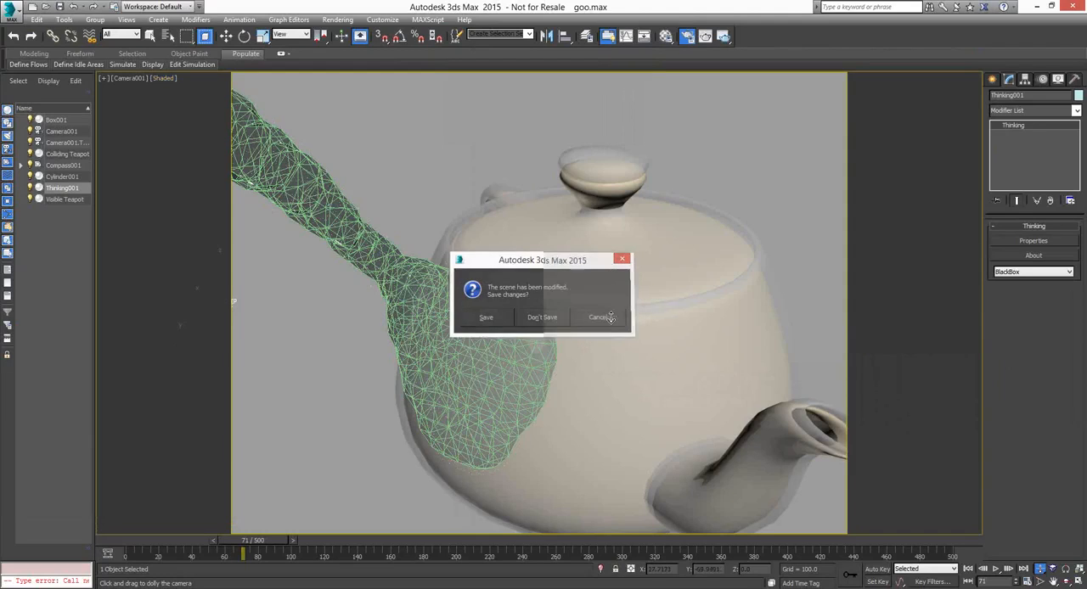
{"action": "left_click_drag", "start_coordinate": [573, 260], "coordinate": [572, 294]}
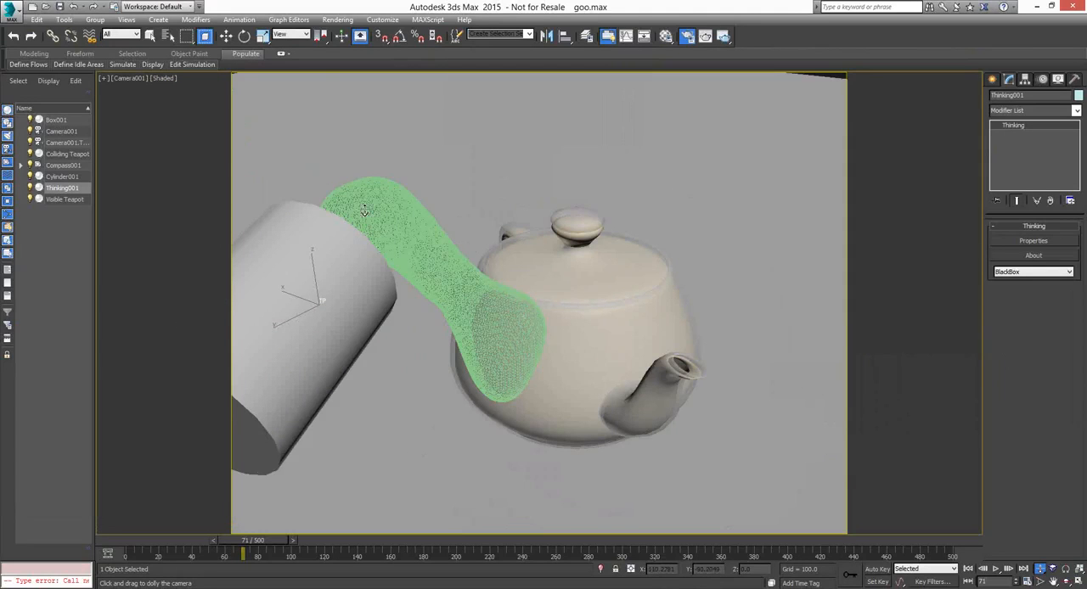
Open spline_physics_bands.max from the thinkingParticles6 folder and play its simulation to frame 70
{"action": "left_click", "coordinate": [46, 8]}
{"action": "left_click", "coordinate": [538, 320]}
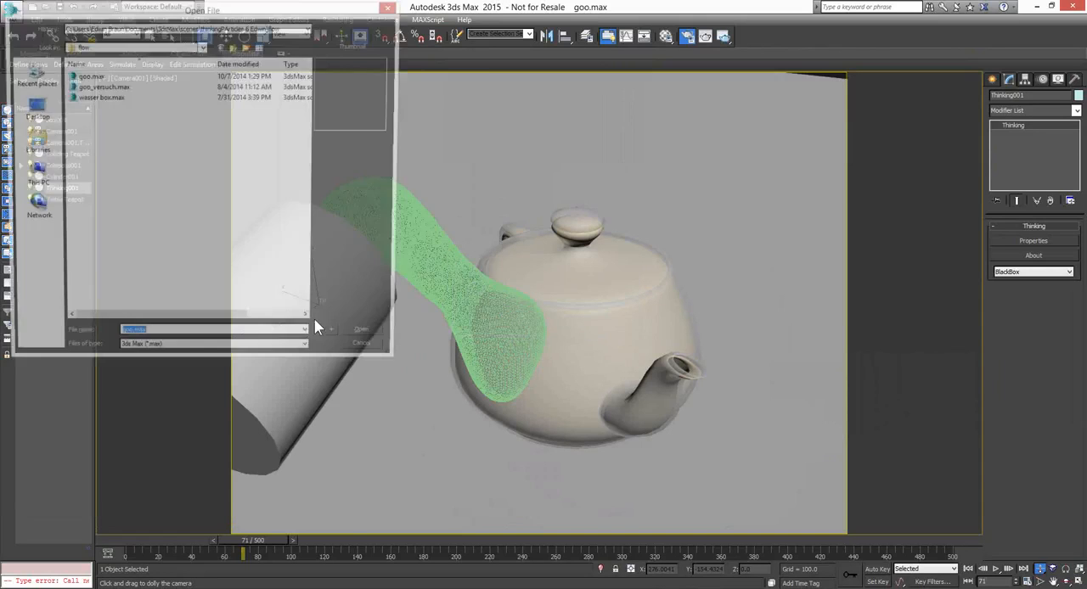
{"action": "left_click", "coordinate": [214, 28]}
{"action": "left_click", "coordinate": [203, 52]}
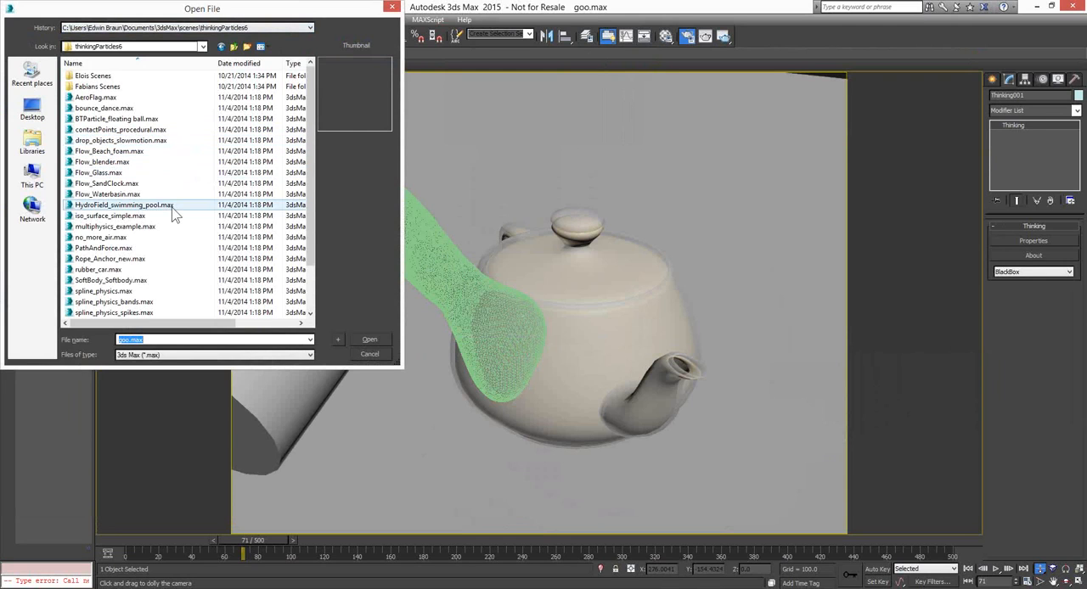
{"action": "left_click", "coordinate": [122, 271]}
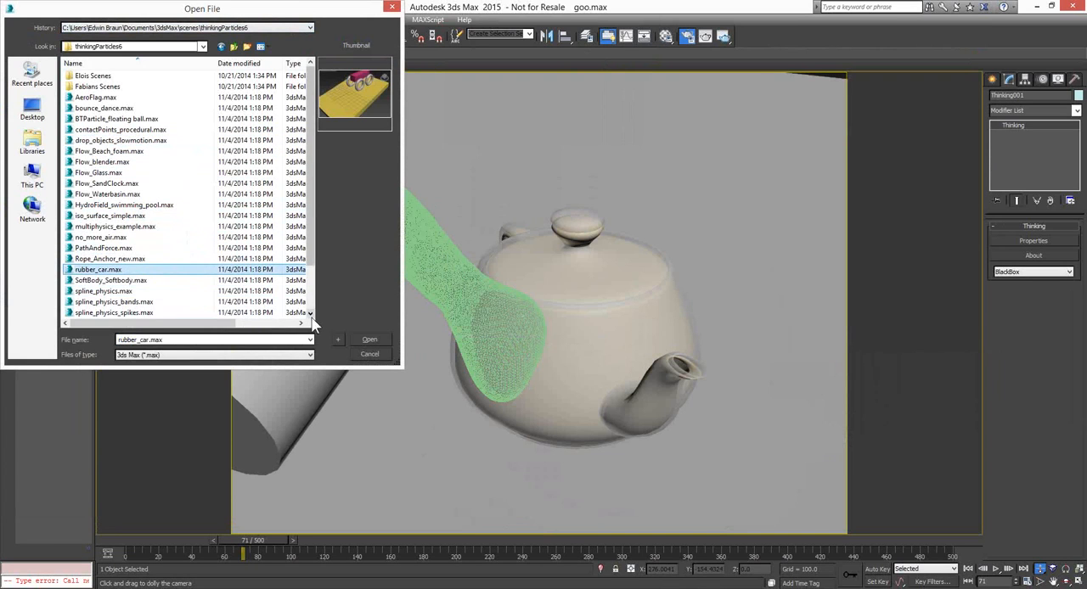
{"action": "left_click", "coordinate": [126, 291]}
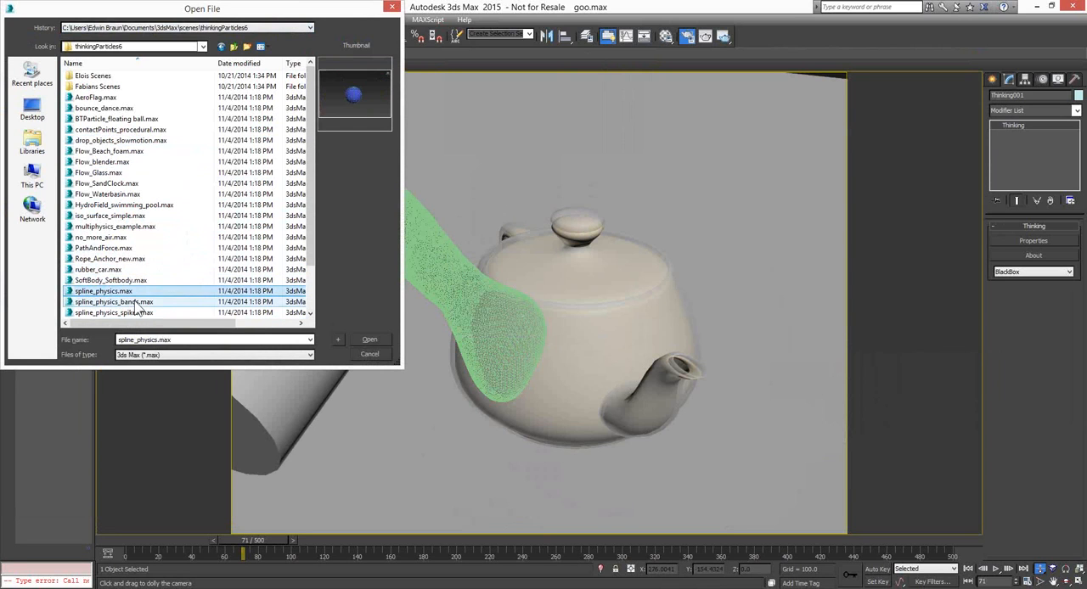
{"action": "left_click", "coordinate": [141, 302]}
{"action": "left_click", "coordinate": [368, 340]}
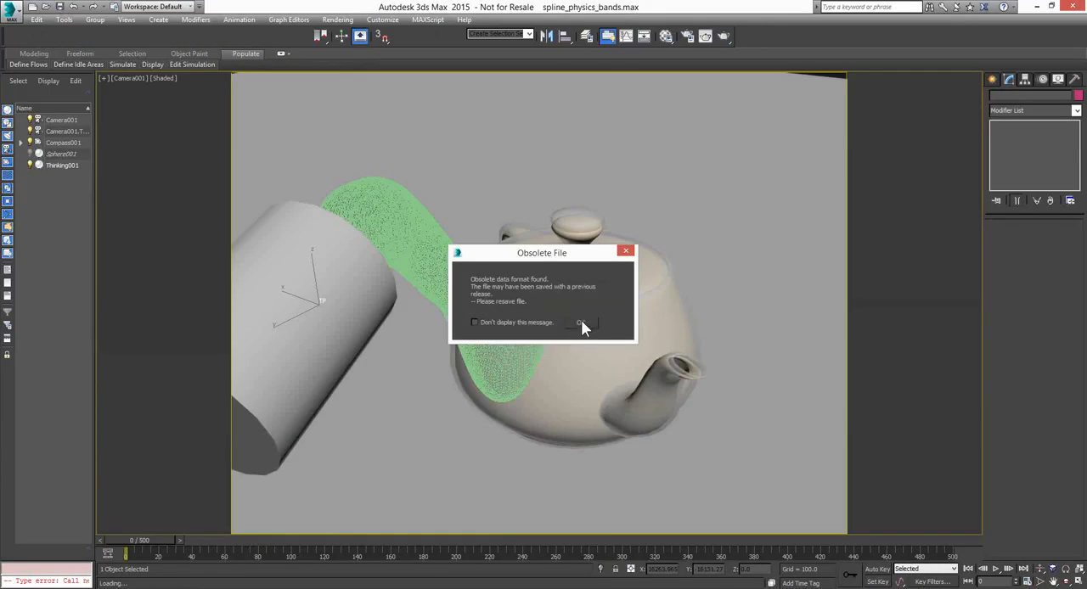
{"action": "left_click", "coordinate": [582, 325]}
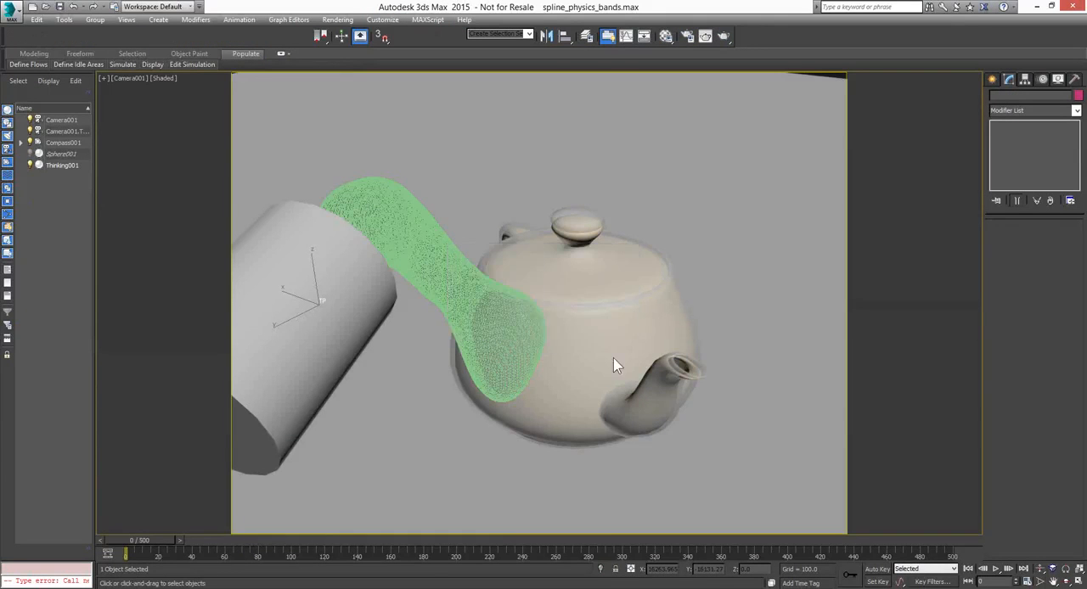
{"action": "left_click", "coordinate": [996, 571]}
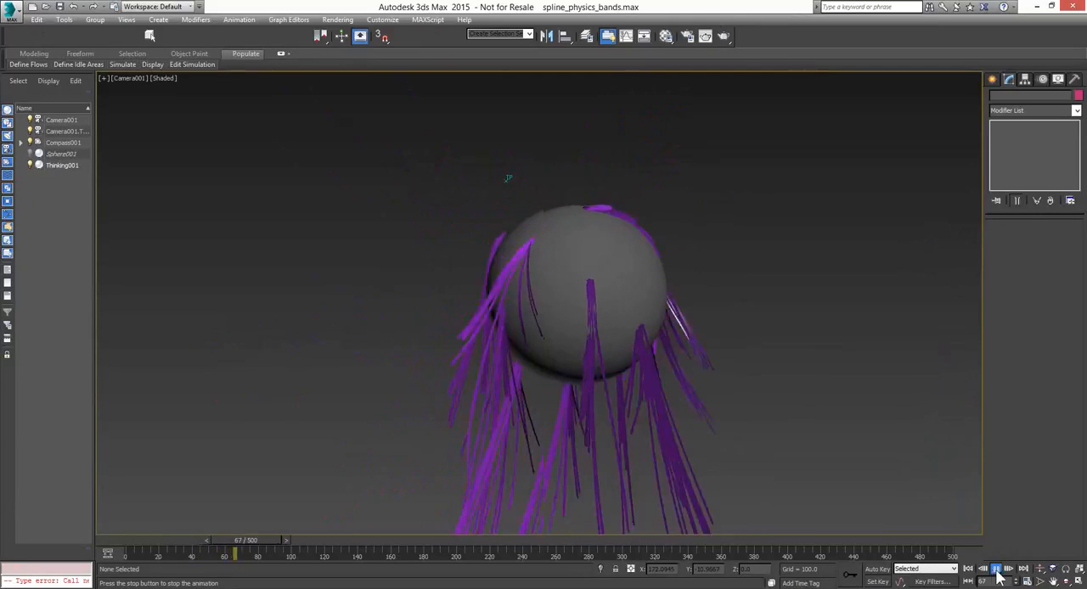
{"action": "left_click", "coordinate": [996, 569]}
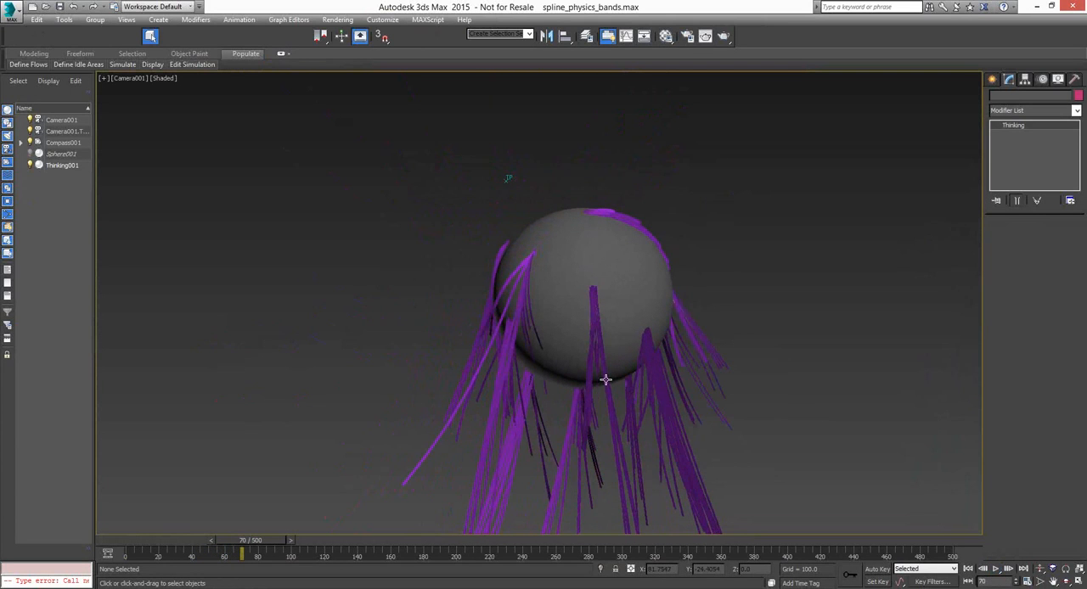
Open the Thinking001 properties, examine the Trails dynamic set's node network including SplineInit, and put the window away
{"action": "left_click", "coordinate": [606, 380]}
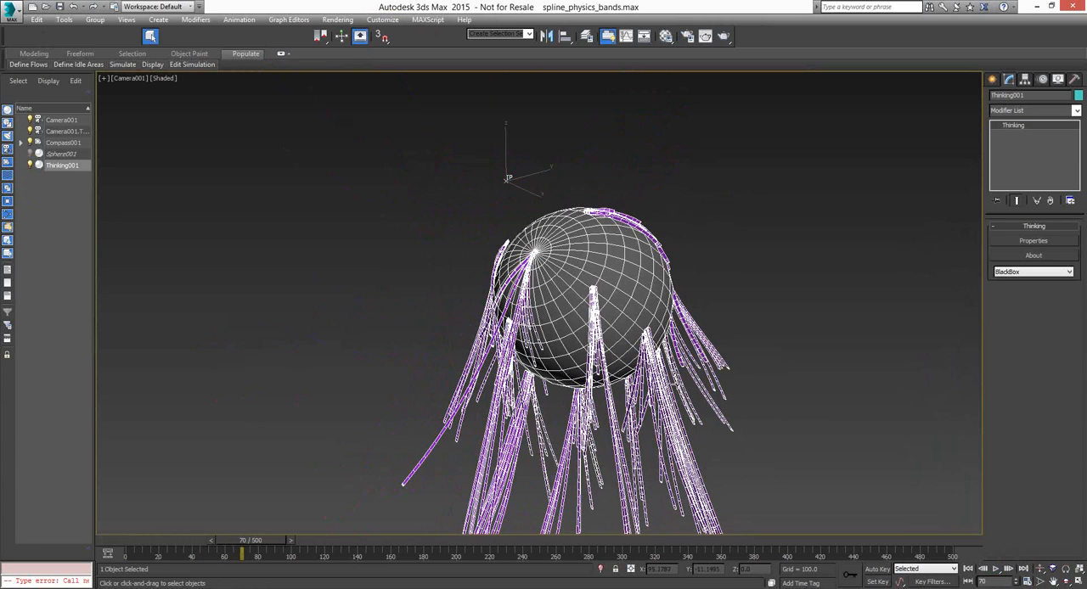
{"action": "middle_click_drag", "start_coordinate": [677, 384], "coordinate": [668, 359]}
{"action": "left_click", "coordinate": [1033, 242]}
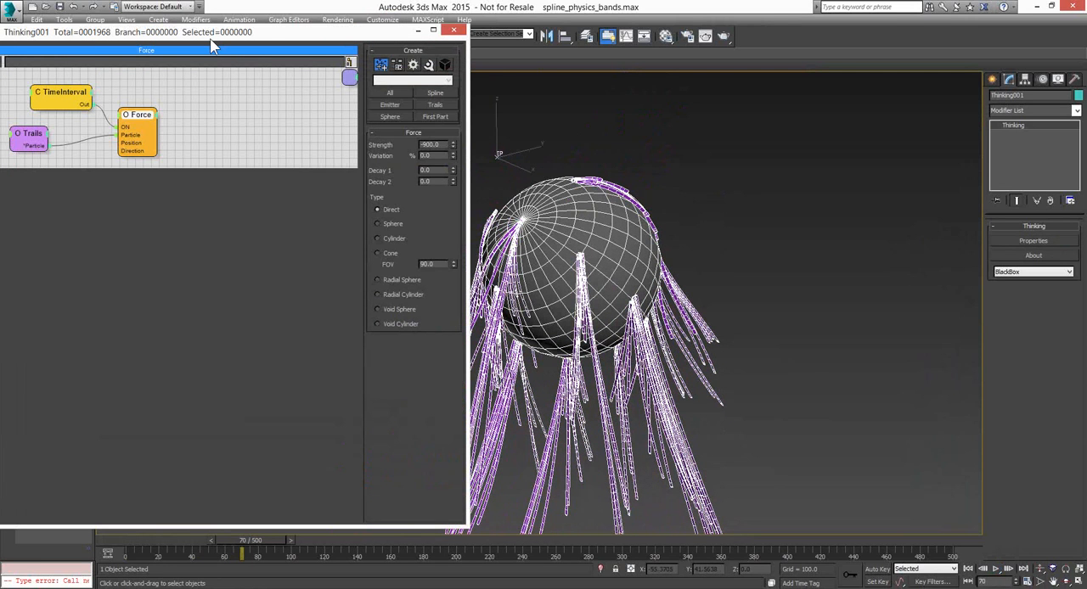
{"action": "left_click_drag", "start_coordinate": [212, 47], "coordinate": [205, 56]}
{"action": "left_click_drag", "start_coordinate": [455, 57], "coordinate": [451, 58]}
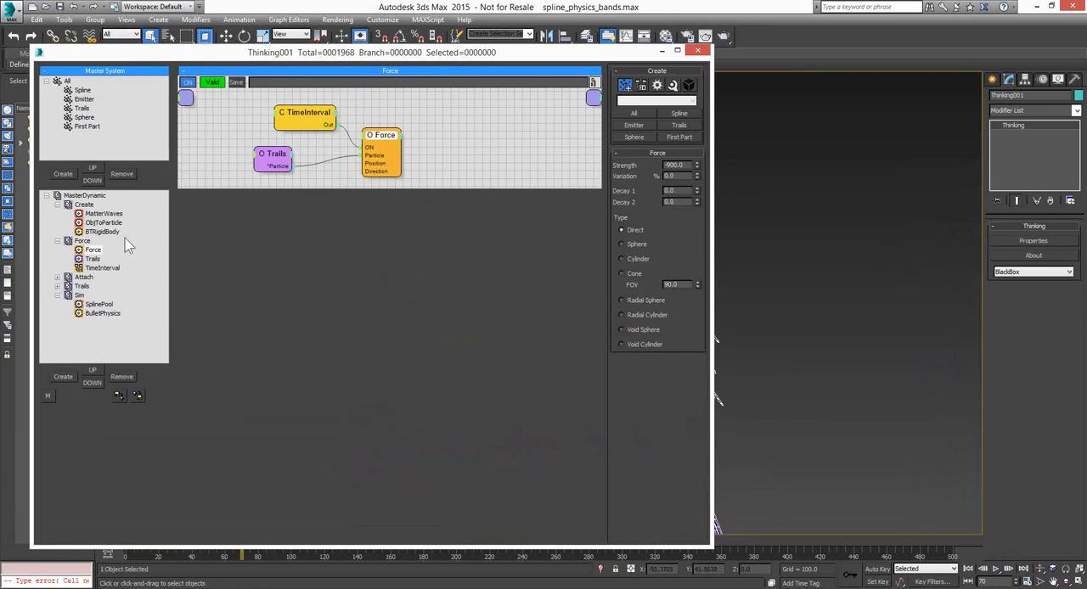
{"action": "left_click", "coordinate": [82, 287]}
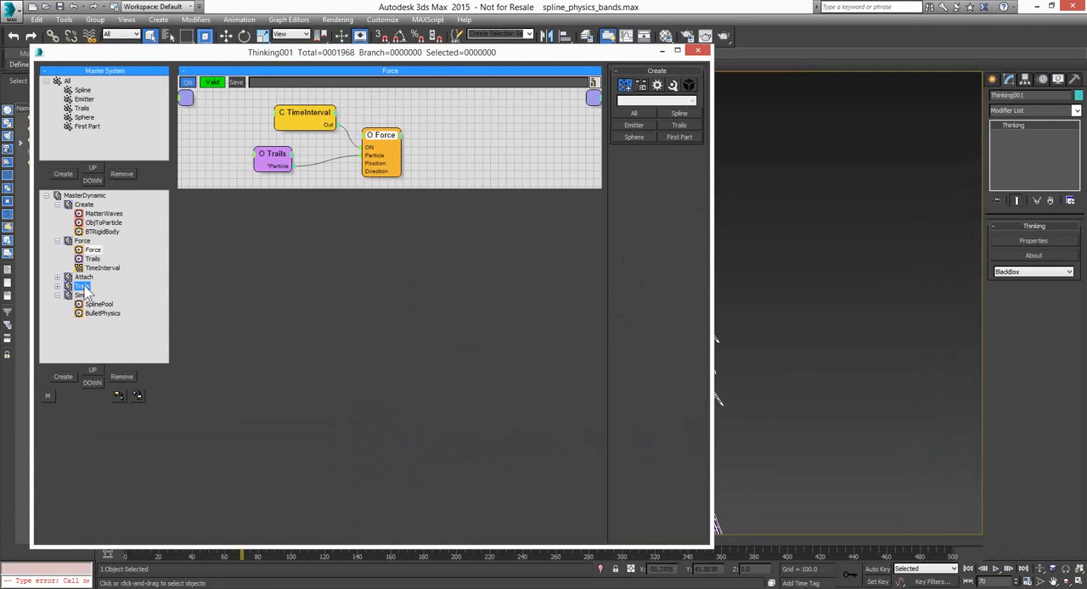
{"action": "mouse_move", "coordinate": [310, 167]}
{"action": "left_mouse_down"}
{"action": "mouse_move", "coordinate": [315, 138]}
{"action": "mouse_move", "coordinate": [308, 148]}
{"action": "mouse_move", "coordinate": [318, 150]}
{"action": "left_mouse_up"}
{"action": "left_click_drag", "start_coordinate": [471, 144], "coordinate": [470, 117]}
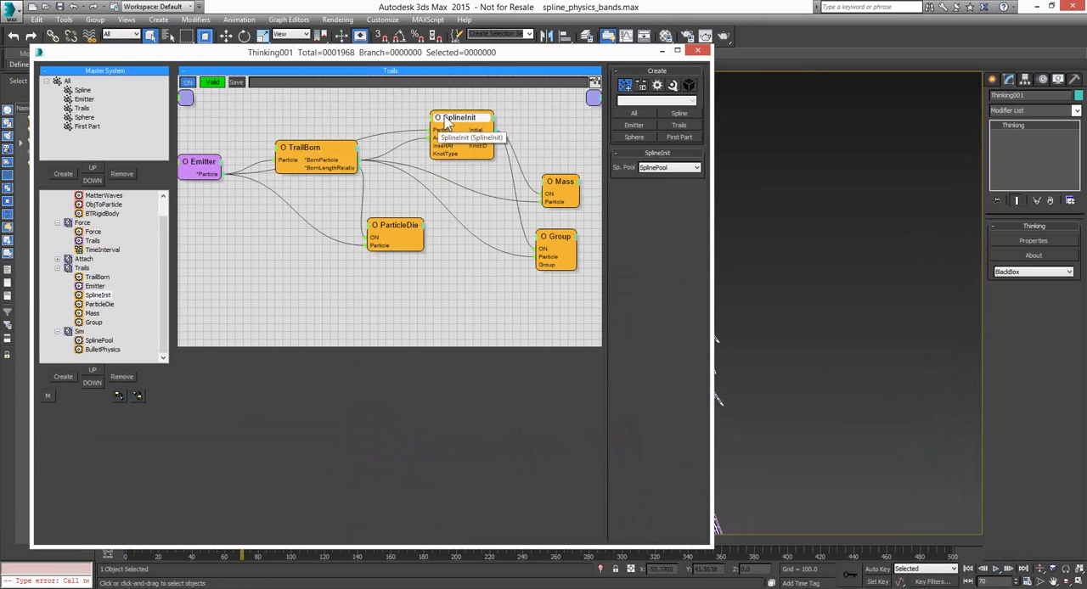
{"action": "left_click", "coordinate": [662, 51]}
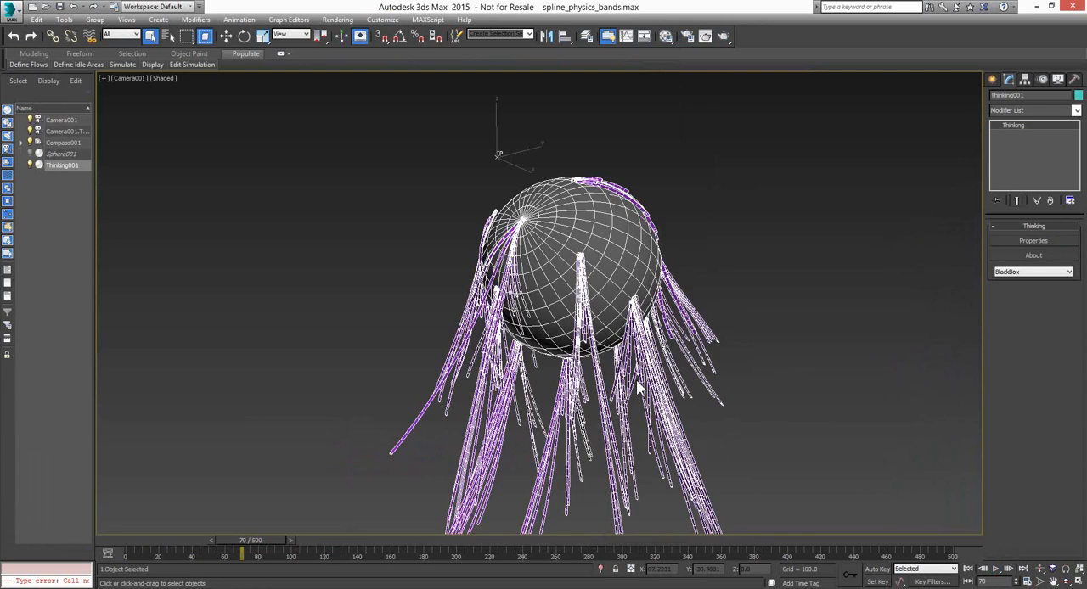
Open the scene SplineOnFace.max from the thinkingParticles6 folder
{"action": "left_click", "coordinate": [46, 8]}
{"action": "left_click", "coordinate": [541, 325]}
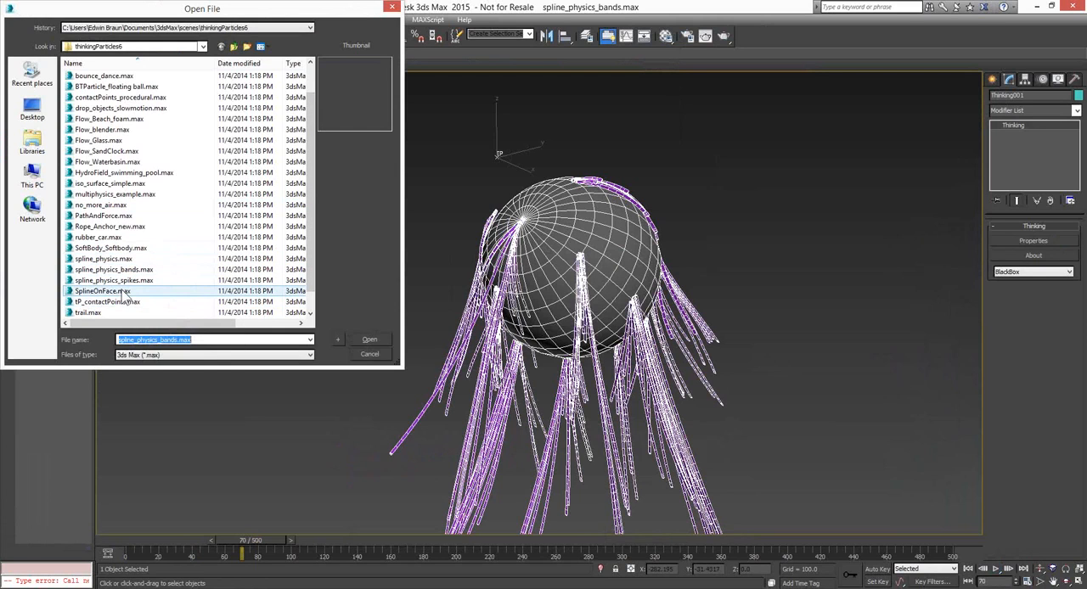
{"action": "left_click", "coordinate": [124, 292]}
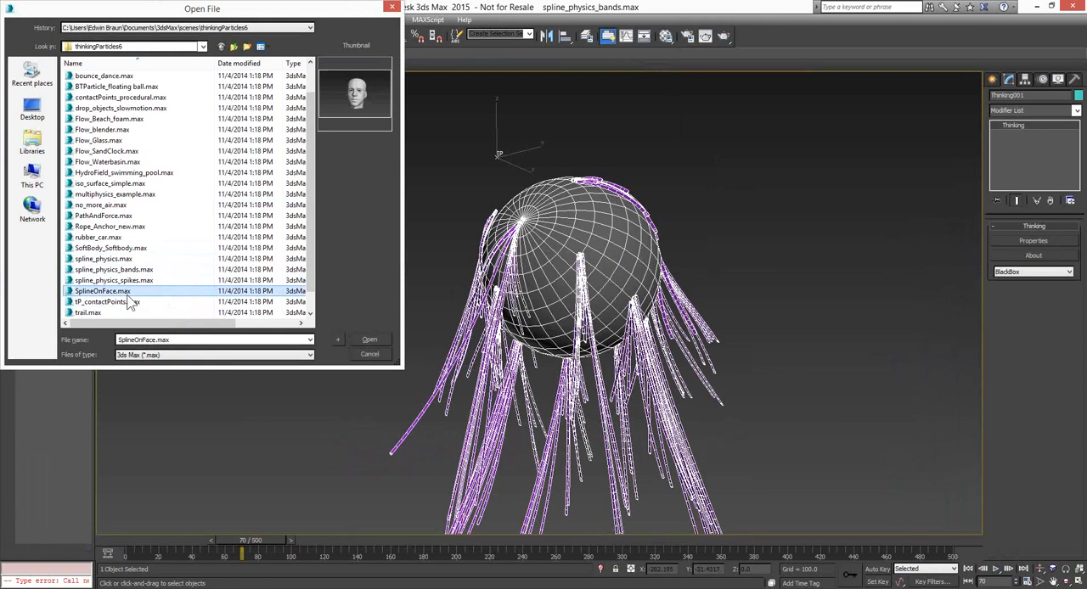
{"action": "left_click", "coordinate": [368, 343]}
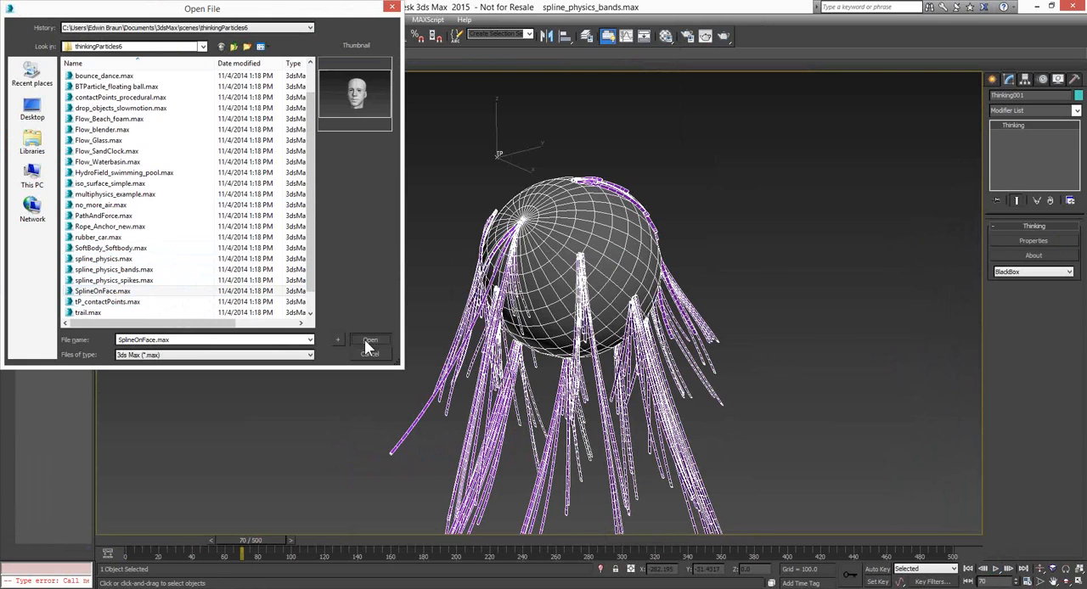
Play the spline growth over the head, pausing at frame 17 and continuing to frame 55
{"action": "left_click", "coordinate": [995, 569]}
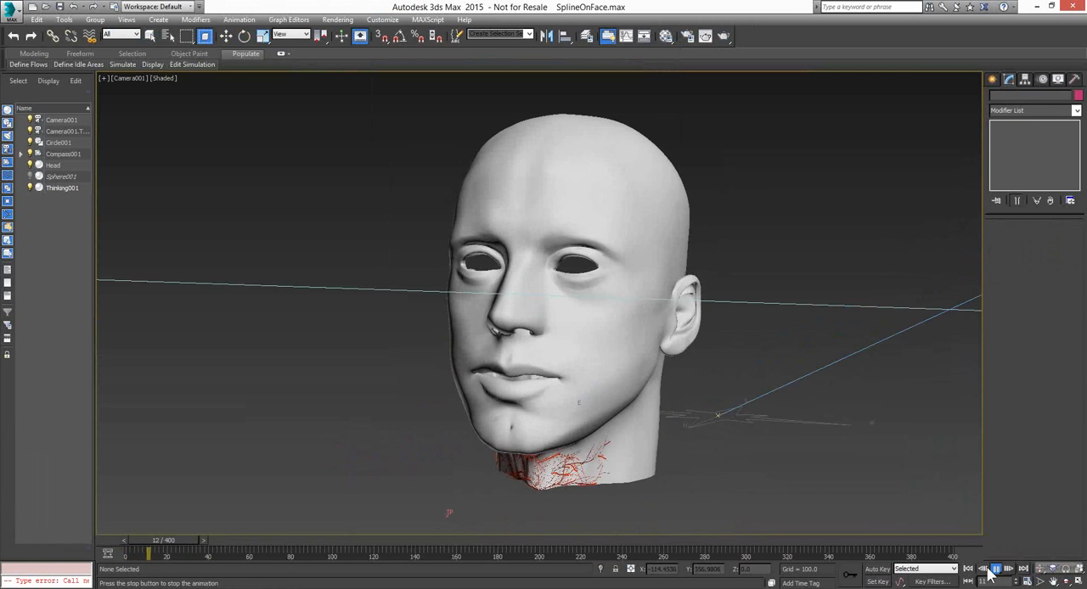
{"action": "left_click", "coordinate": [1039, 568]}
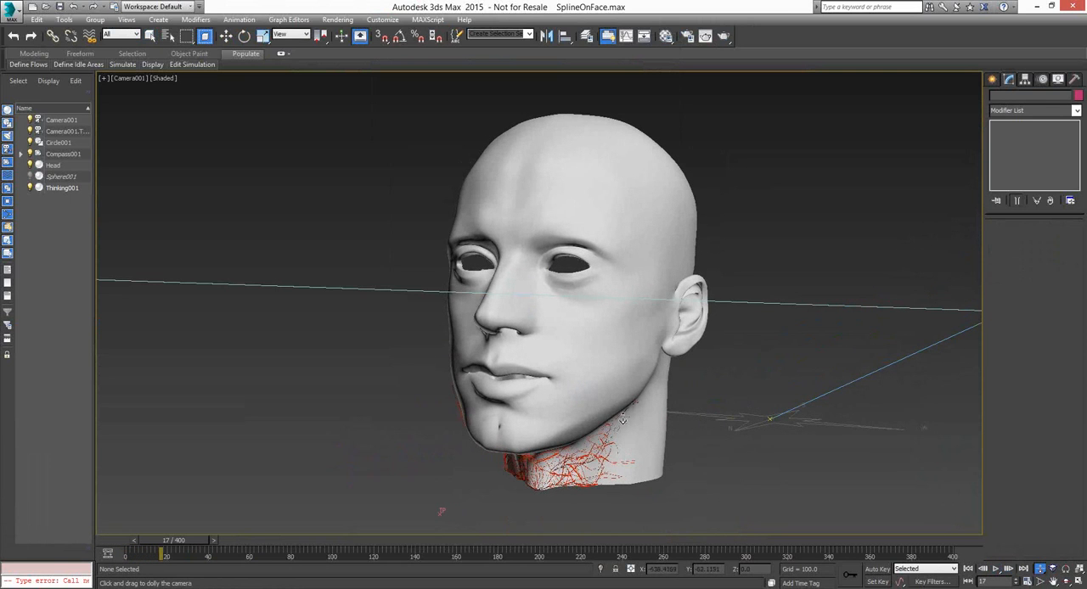
{"action": "left_click", "coordinate": [1040, 582]}
{"action": "left_click_drag", "start_coordinate": [609, 390], "coordinate": [619, 370]}
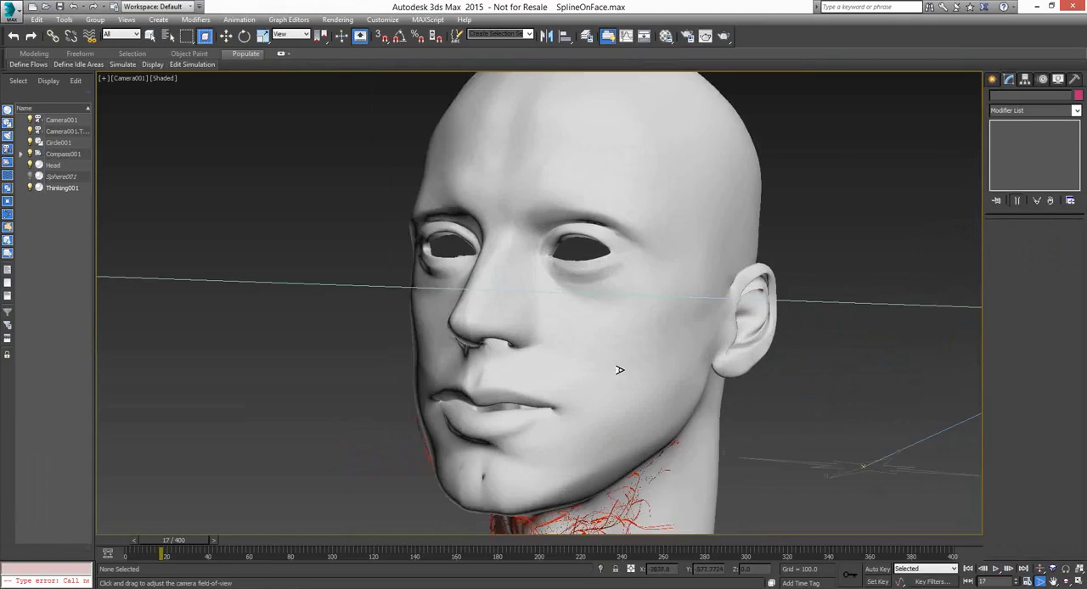
{"action": "middle_click_drag", "start_coordinate": [619, 370], "coordinate": [541, 265]}
{"action": "scroll", "coordinate": [541, 264], "scroll_direction": "up", "scroll_amount": 1}
{"action": "left_click", "coordinate": [996, 569]}
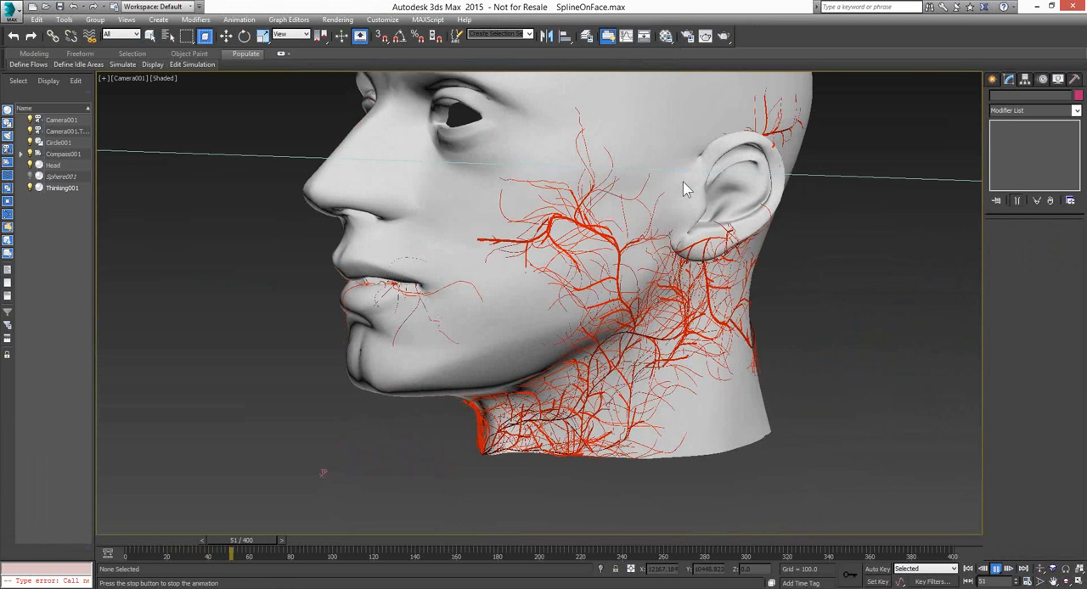
{"action": "left_click", "coordinate": [997, 570]}
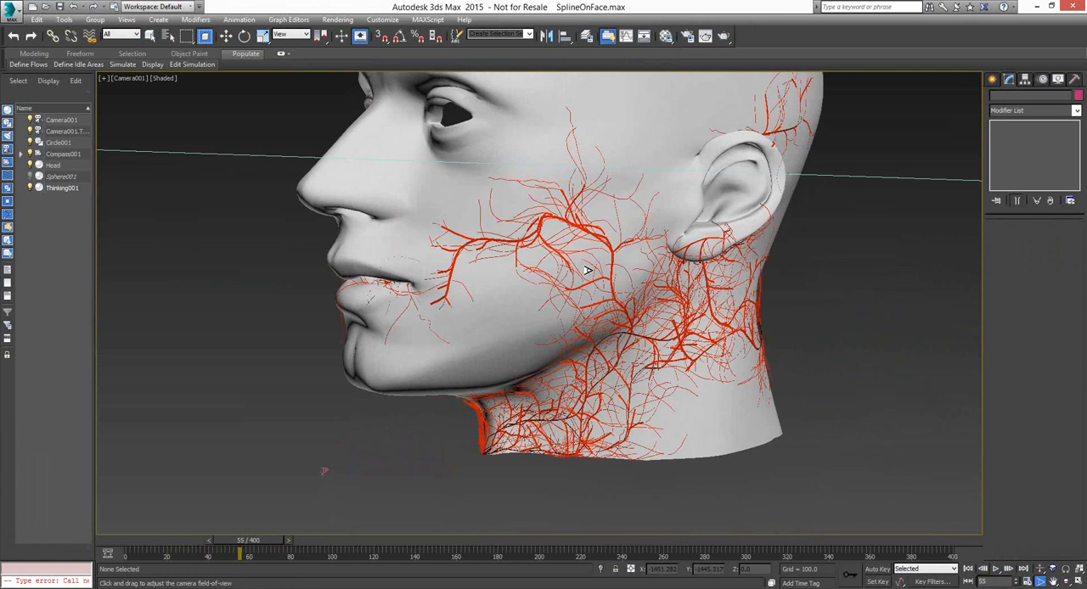
Examine the red splines from around the whole head and return the animation to frame 0
{"action": "left_click_drag", "start_coordinate": [587, 270], "coordinate": [596, 239]}
{"action": "middle_click_drag", "start_coordinate": [596, 240], "coordinate": [567, 332], "text": "alt"}
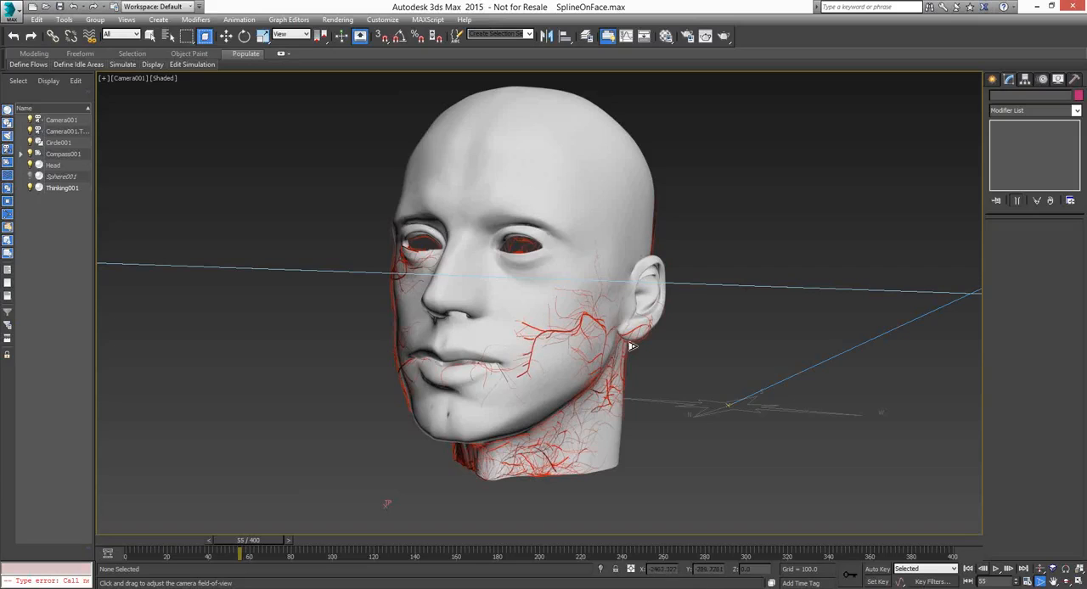
{"action": "left_click", "coordinate": [968, 569]}
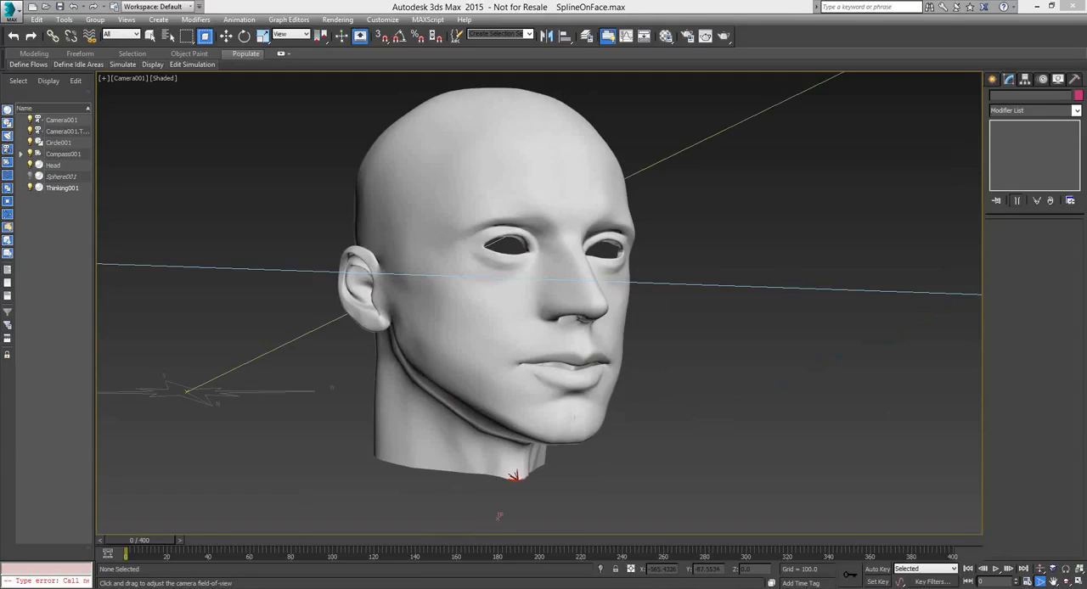
Switch to Windows Task Manager, examine the CPU performance graphs for each core, and return to 3ds Max
{"action": "key", "text": "ctrl+shift+Escape"}
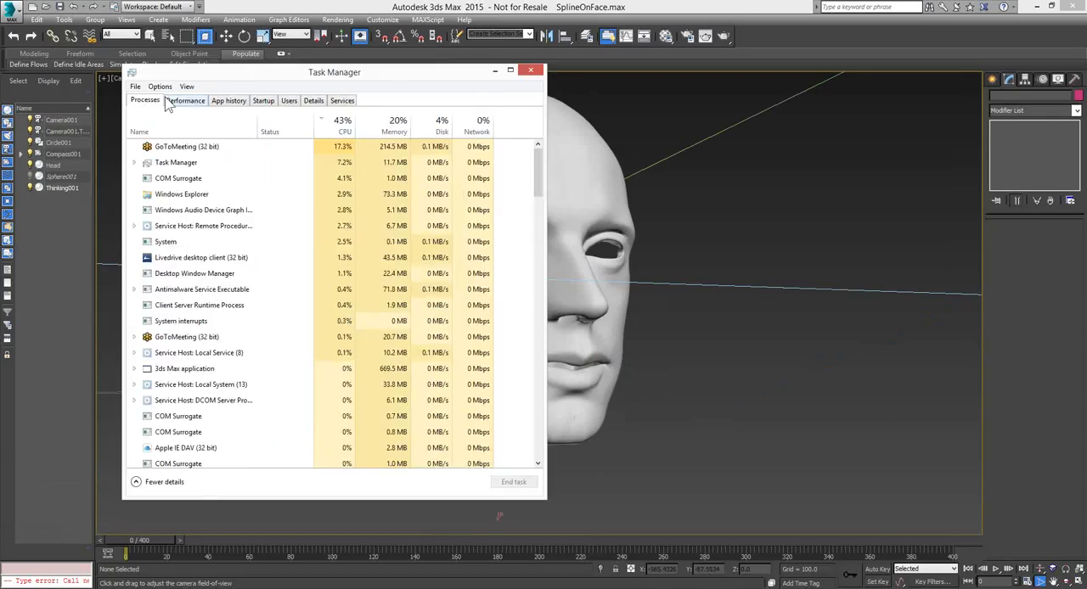
{"action": "left_click", "coordinate": [186, 101]}
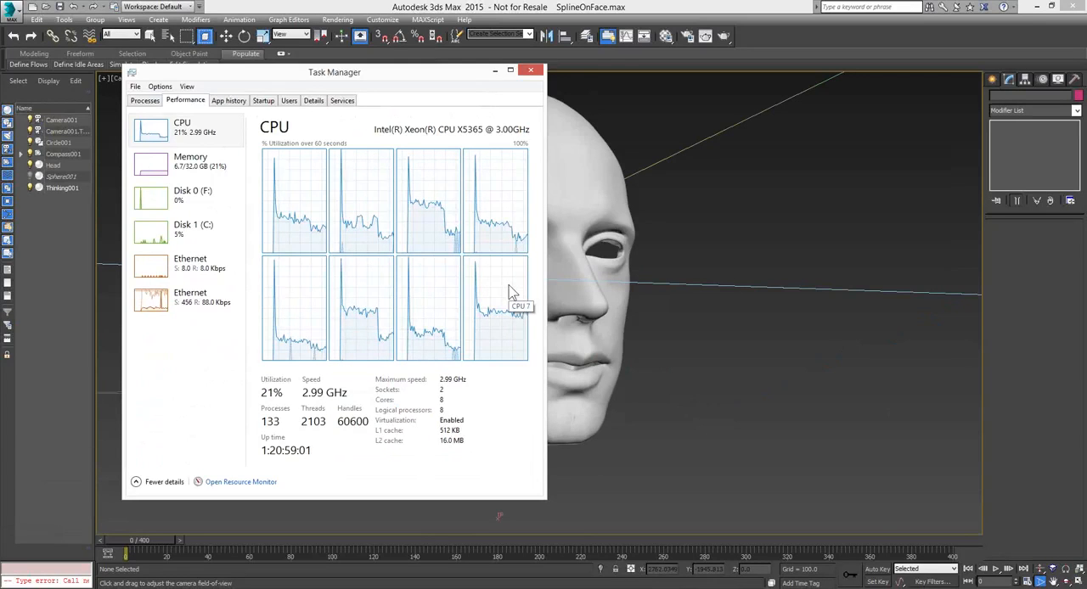
{"action": "left_click_drag", "start_coordinate": [463, 75], "coordinate": [455, 76]}
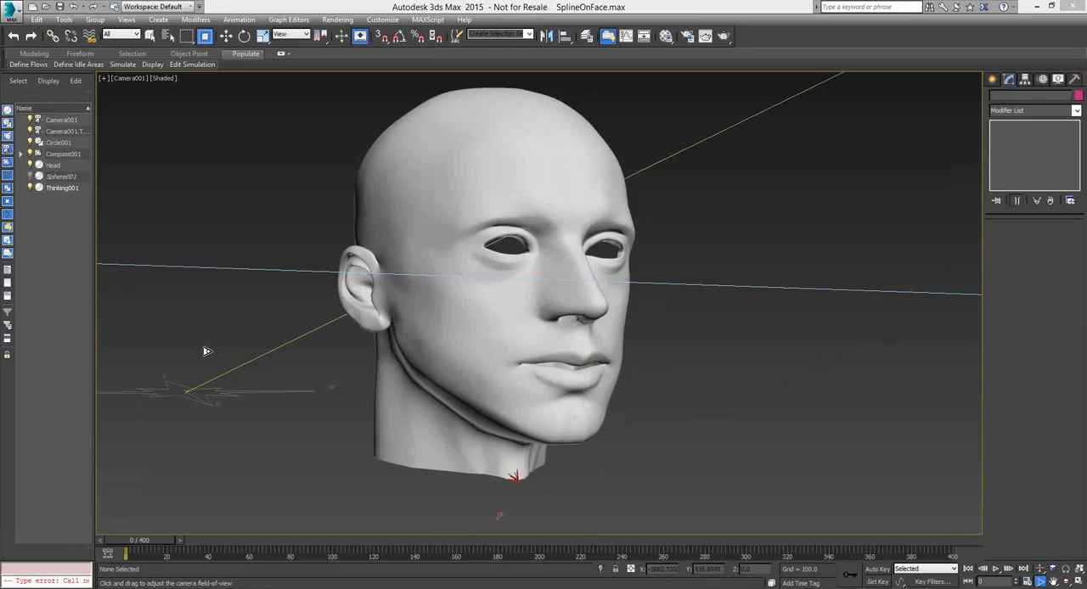
Start opening another scene and look through the files in the thinkingParticles6 folder
{"action": "left_click", "coordinate": [47, 8]}
{"action": "left_click", "coordinate": [543, 317]}
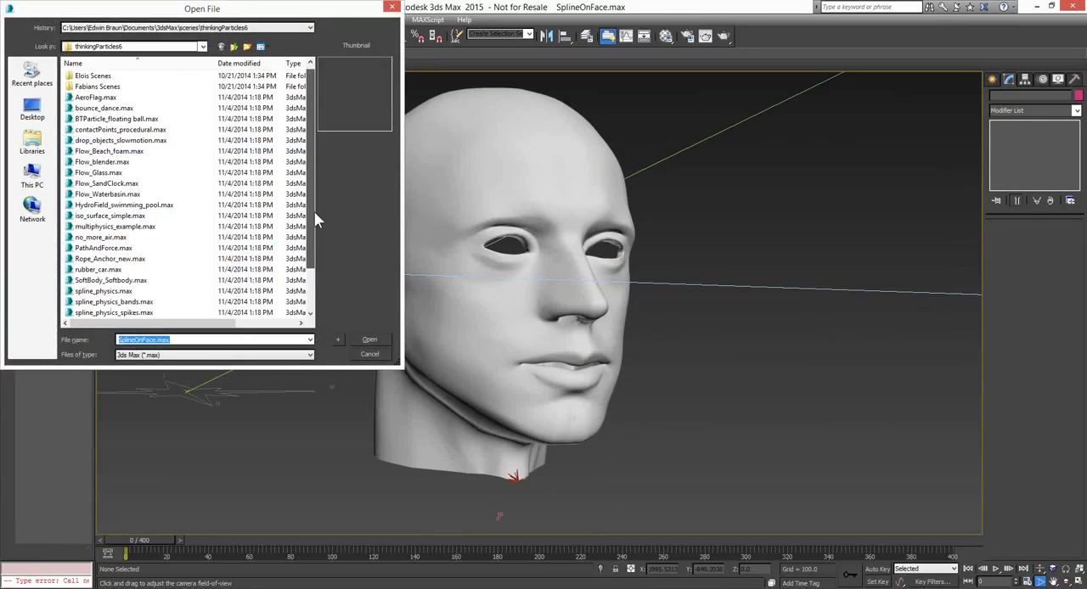
{"action": "scroll", "coordinate": [313, 211], "scroll_direction": "down", "scroll_amount": 2}
{"action": "scroll", "coordinate": [313, 224], "scroll_direction": "down", "scroll_amount": 1}
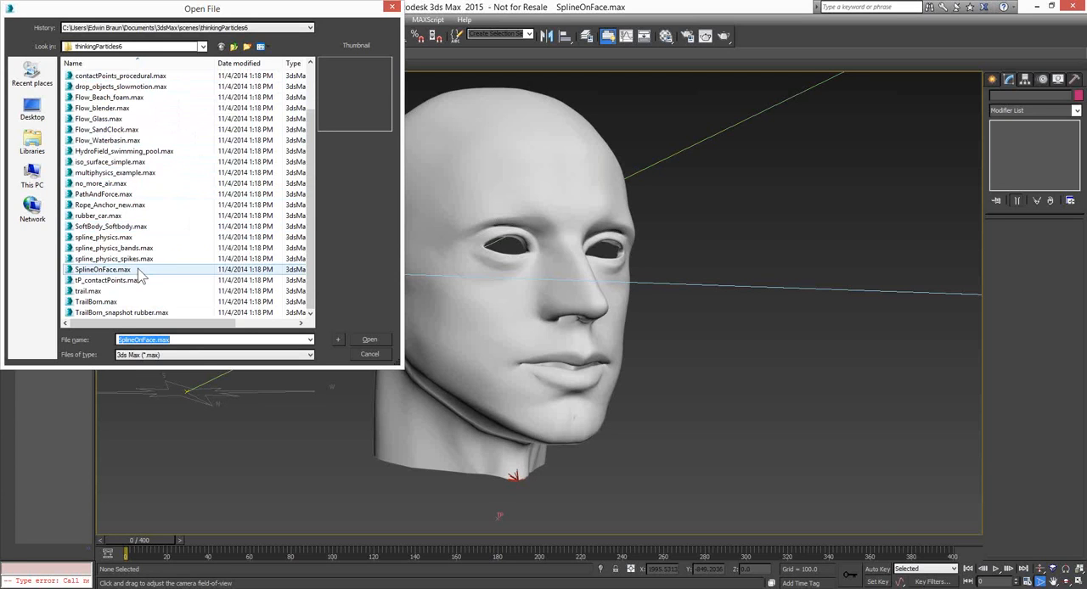
Go up to the scenes folder and look through the scene files in the presenter's own thinkingParticles 6 subfolder
{"action": "left_click", "coordinate": [202, 46]}
{"action": "left_click", "coordinate": [119, 167]}
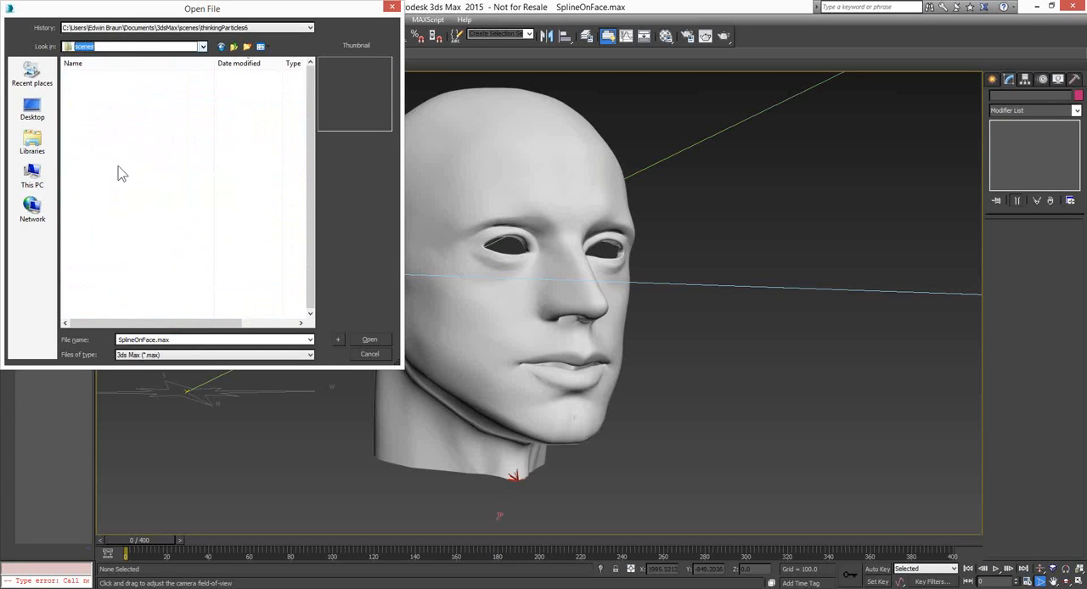
{"action": "scroll", "coordinate": [311, 217], "scroll_direction": "down", "scroll_amount": 2}
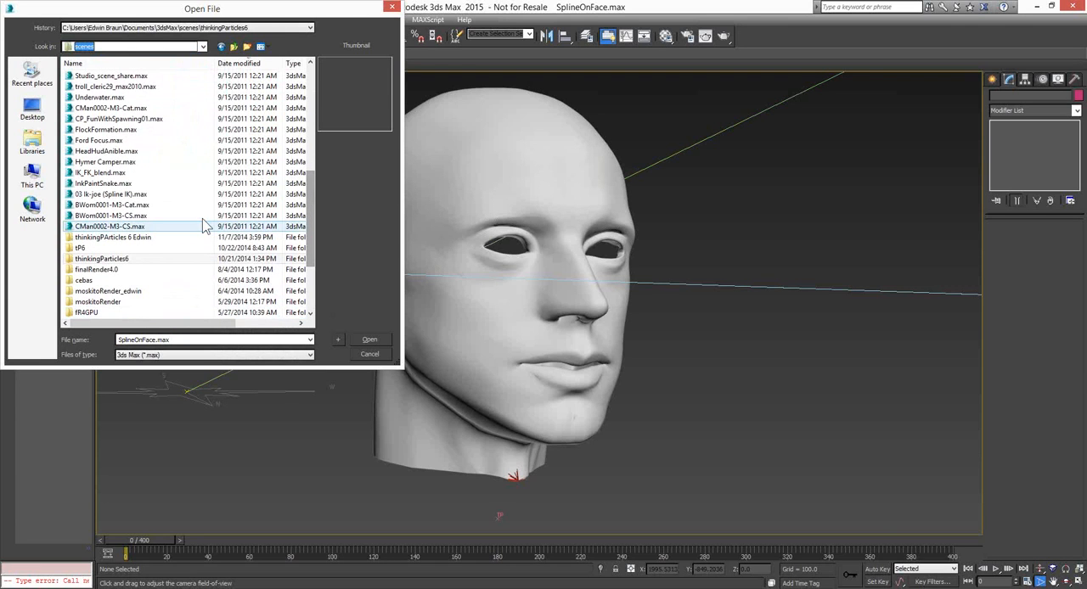
{"action": "left_click", "coordinate": [155, 240]}
{"action": "double_click", "coordinate": [155, 240]}
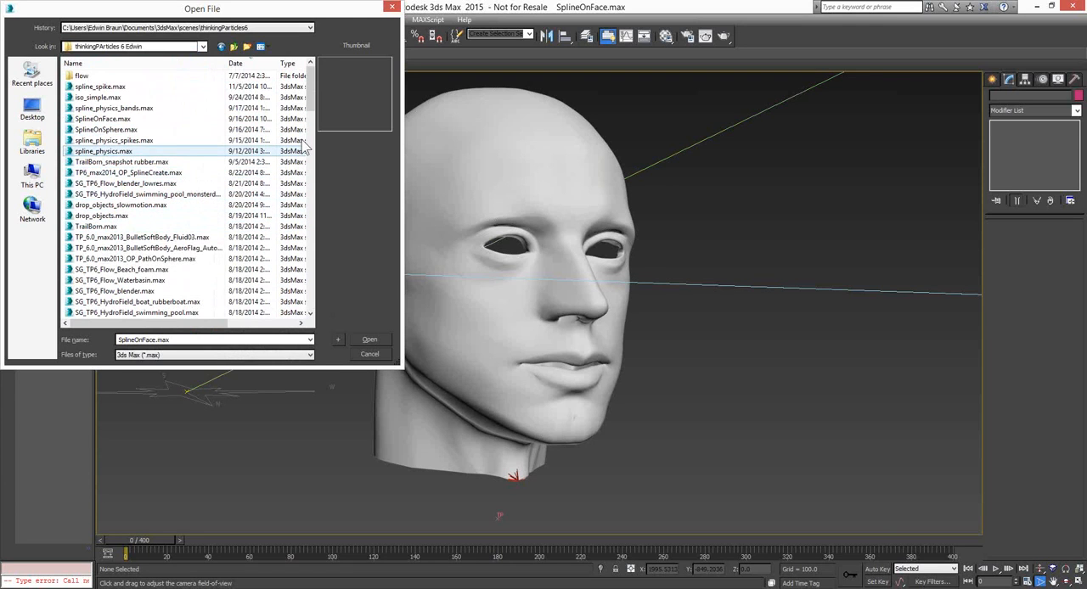
{"action": "left_click_drag", "start_coordinate": [312, 88], "coordinate": [307, 155]}
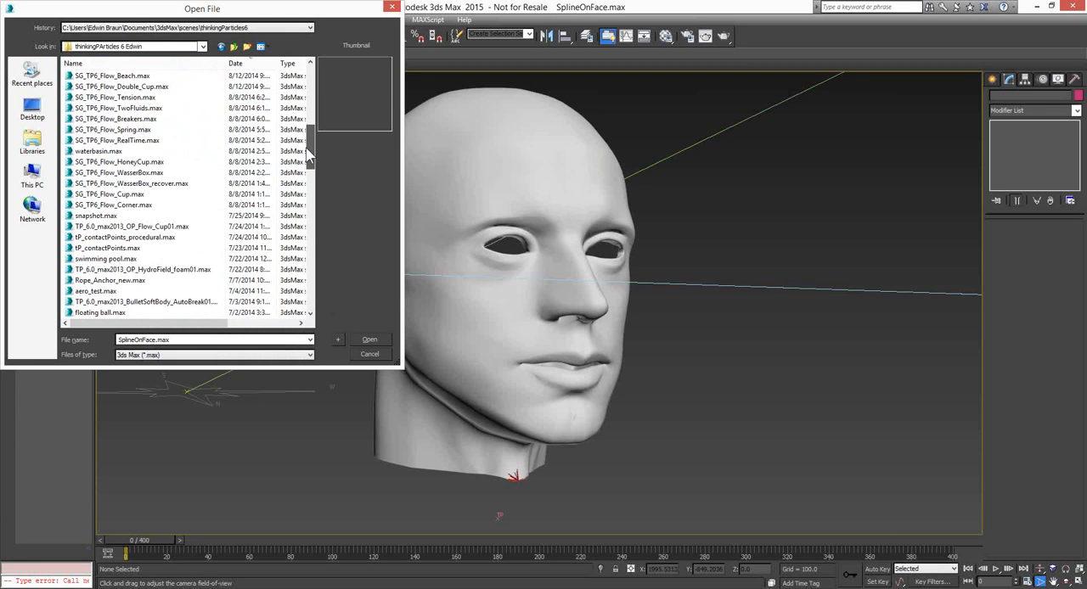
{"action": "left_click_drag", "start_coordinate": [307, 147], "coordinate": [309, 174]}
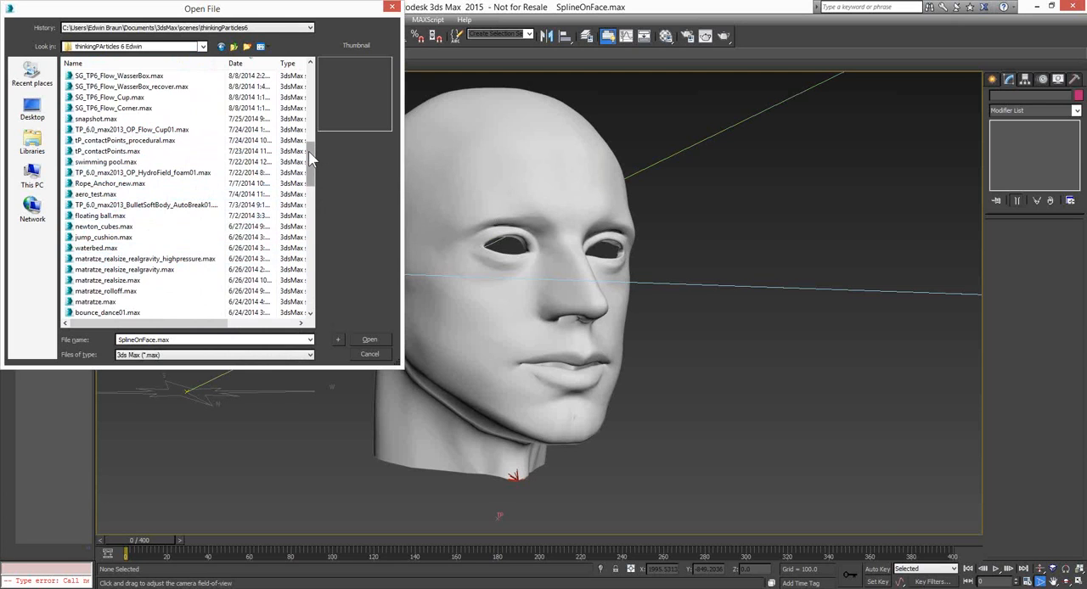
{"action": "left_click_drag", "start_coordinate": [309, 155], "coordinate": [320, 117]}
Return to the scenes folder and open AeroFlag.max from the recently used thinkingParticles6 folder
{"action": "left_click", "coordinate": [233, 46]}
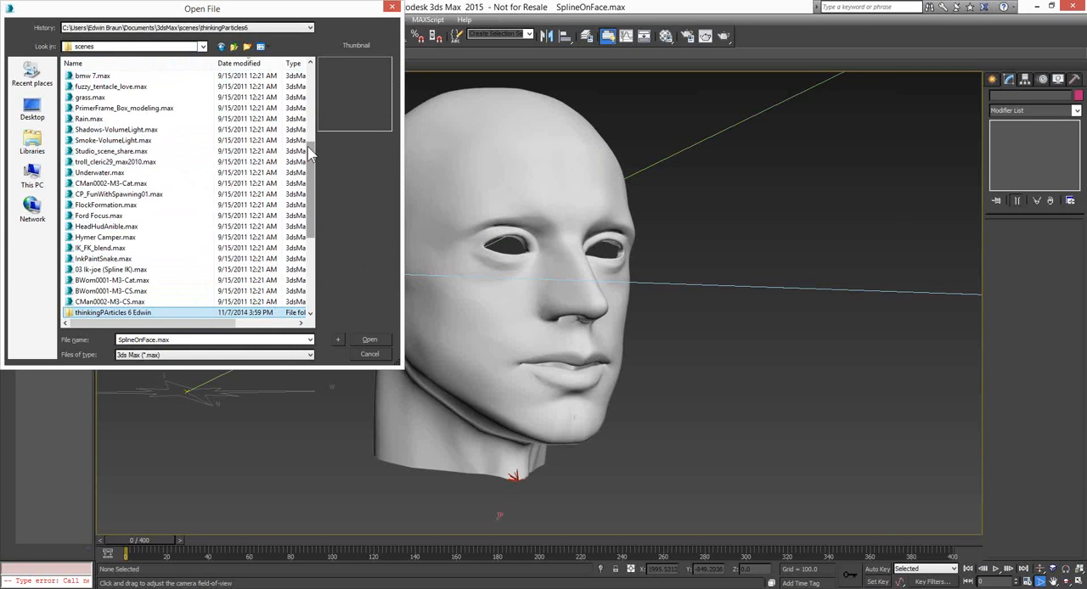
{"action": "scroll", "coordinate": [310, 100], "scroll_direction": "up", "scroll_amount": 1}
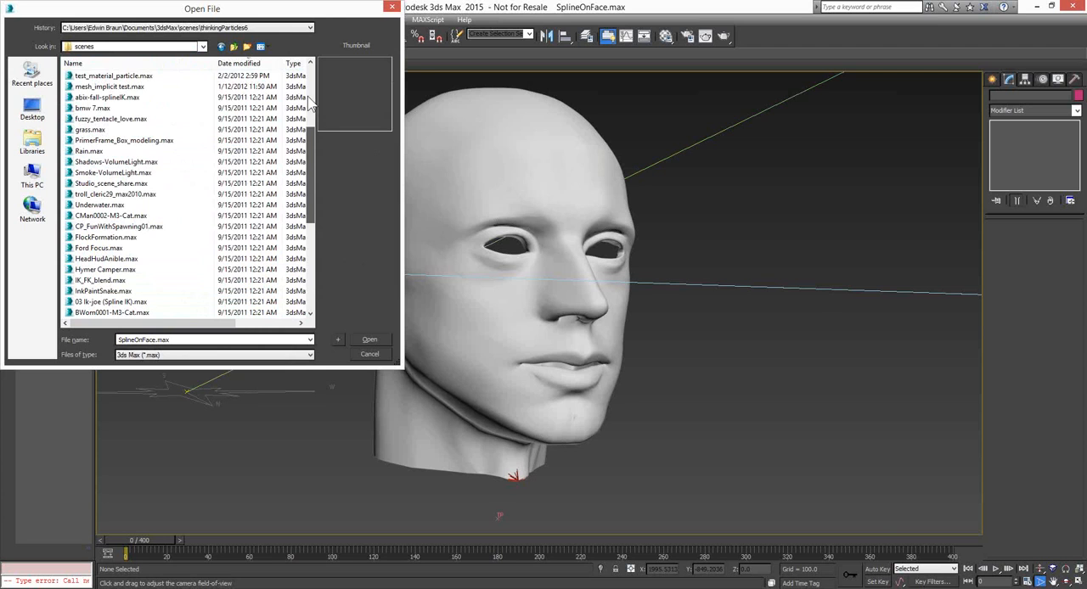
{"action": "scroll", "coordinate": [161, 82], "scroll_direction": "up", "scroll_amount": 5}
{"action": "left_click", "coordinate": [226, 27]}
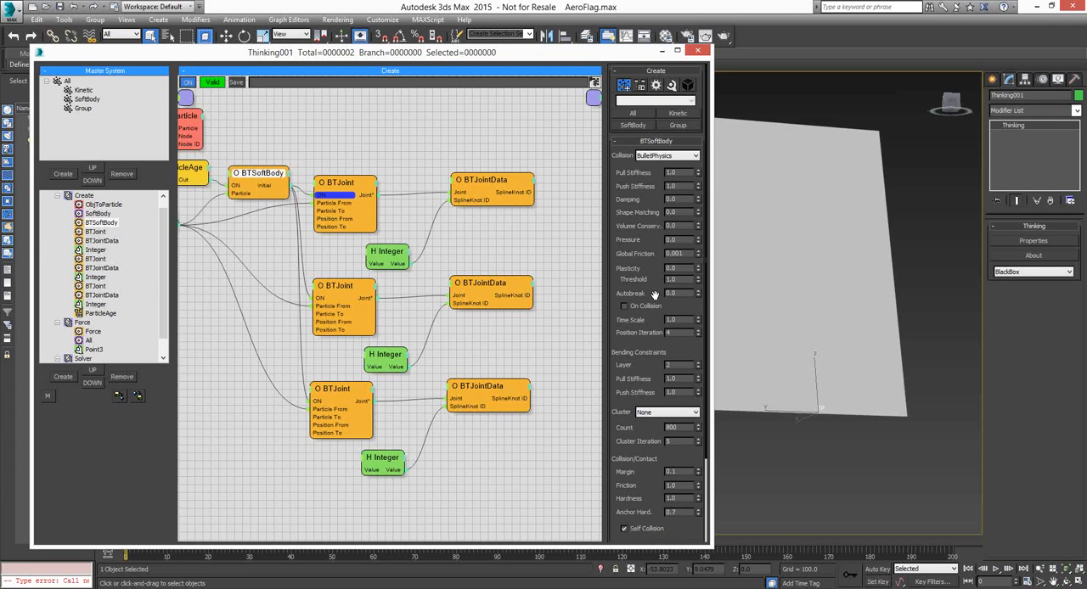
Examine the Autobreak value and the On Collision option of the BTSoftBody operator
{"action": "left_click_drag", "start_coordinate": [654, 295], "coordinate": [653, 246]}
{"action": "double_click", "coordinate": [671, 244]}
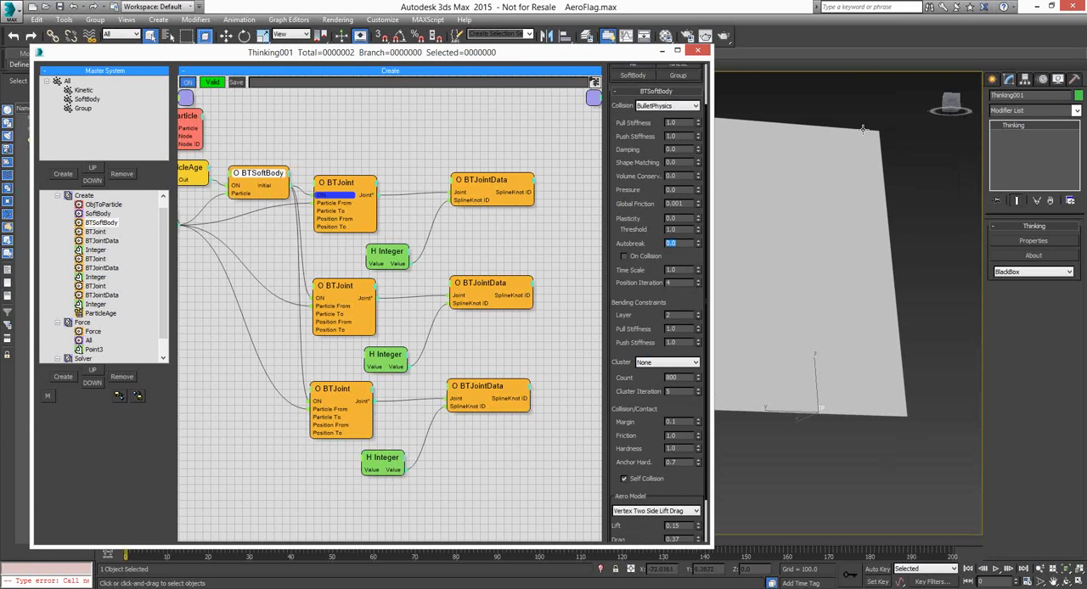
{"action": "type", "text": "1"}
{"action": "key", "text": "Return"}
{"action": "left_click", "coordinate": [643, 261]}
{"action": "left_click", "coordinate": [624, 256]}
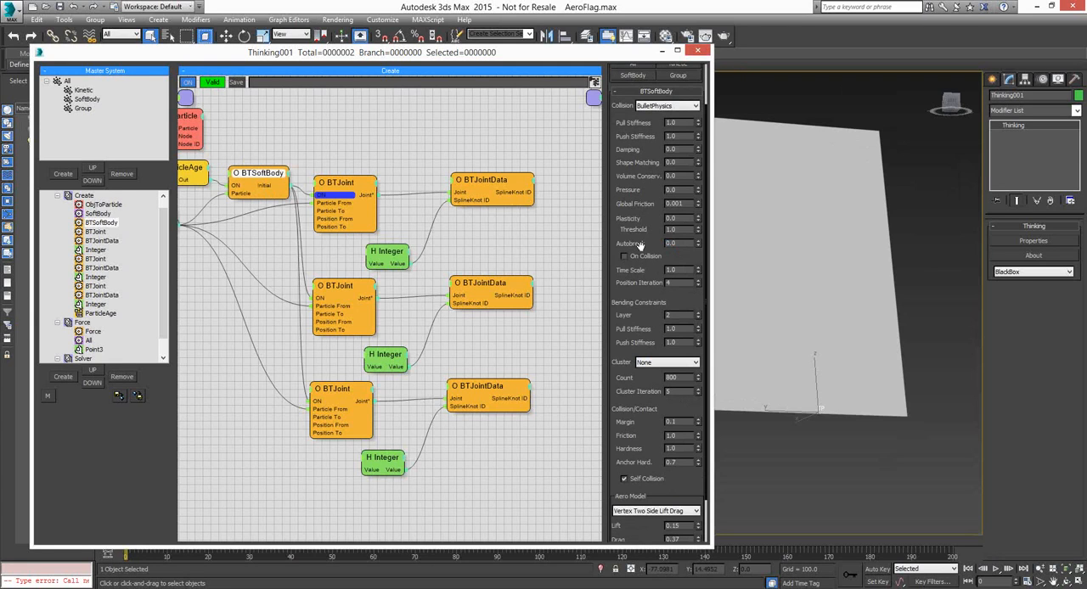
Close the Thinking001 editor and start opening another scene without saving changes, then cancel the file selection
{"action": "left_click", "coordinate": [698, 51]}
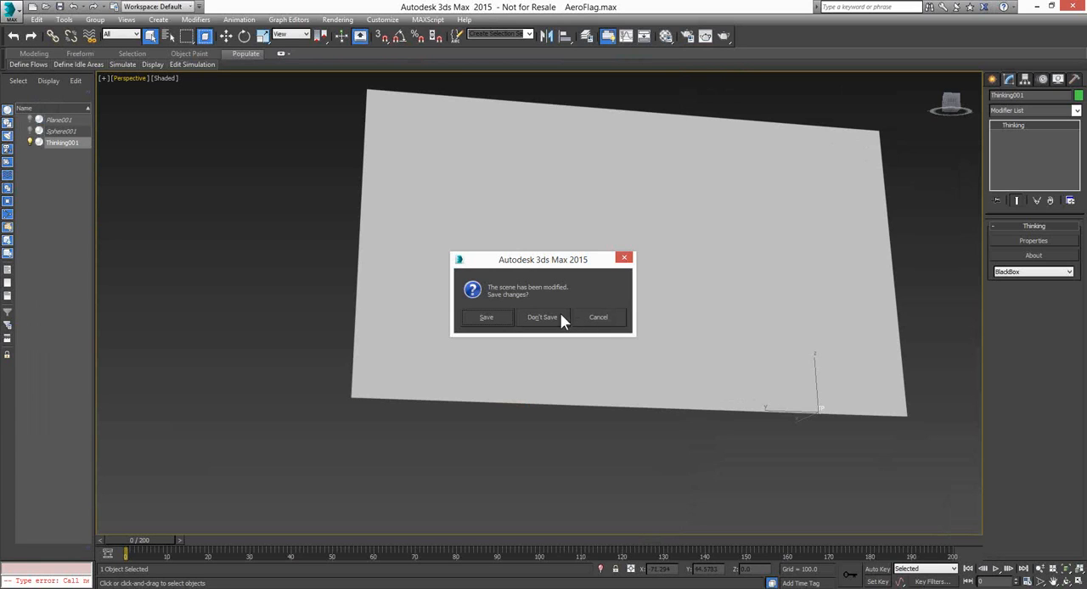
{"action": "left_click", "coordinate": [543, 317]}
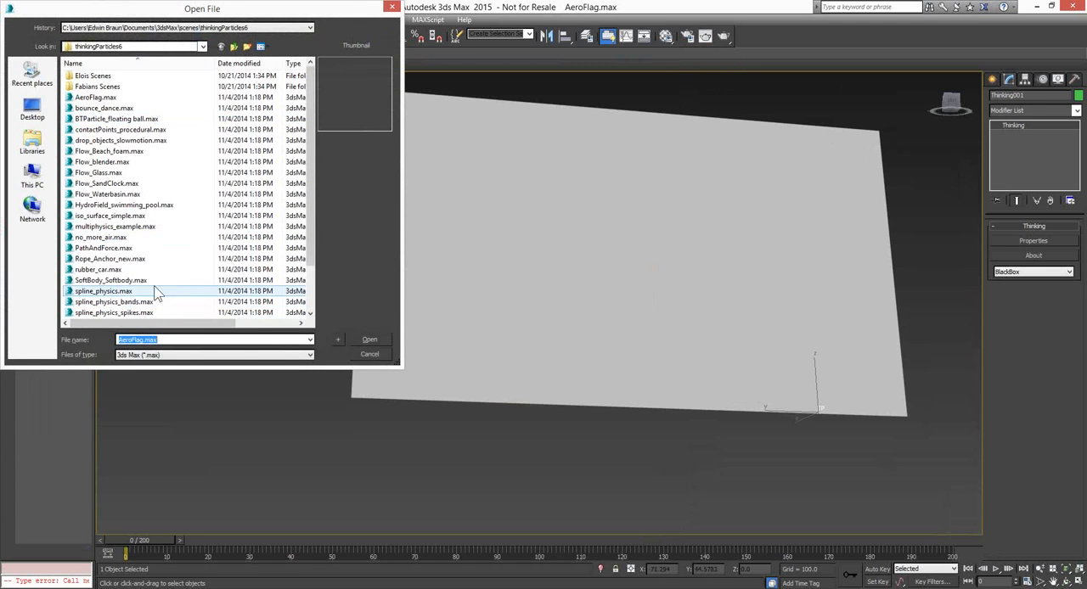
{"action": "left_click", "coordinate": [364, 357]}
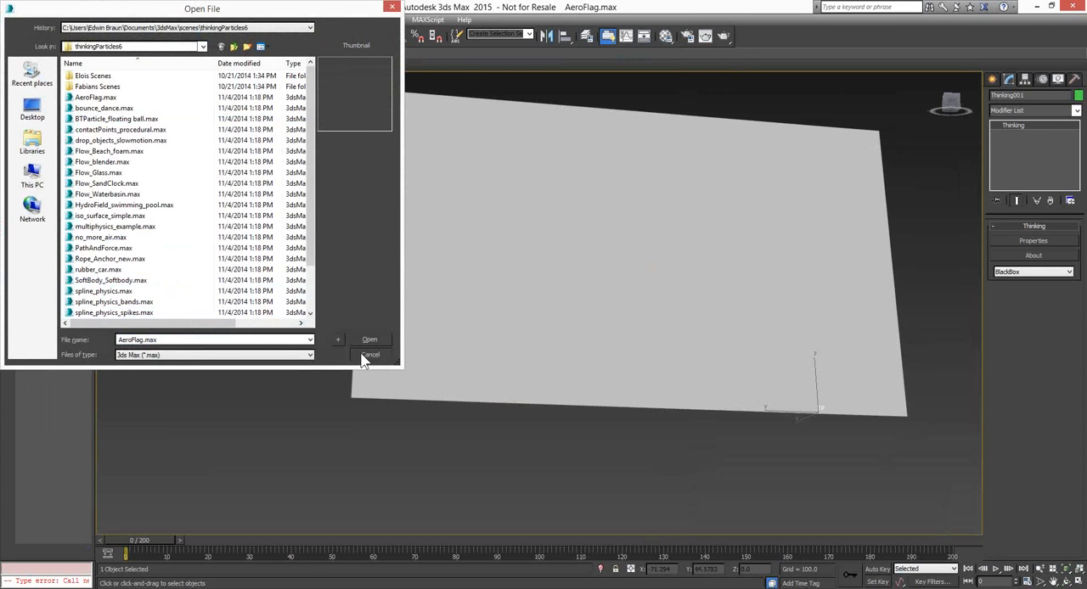